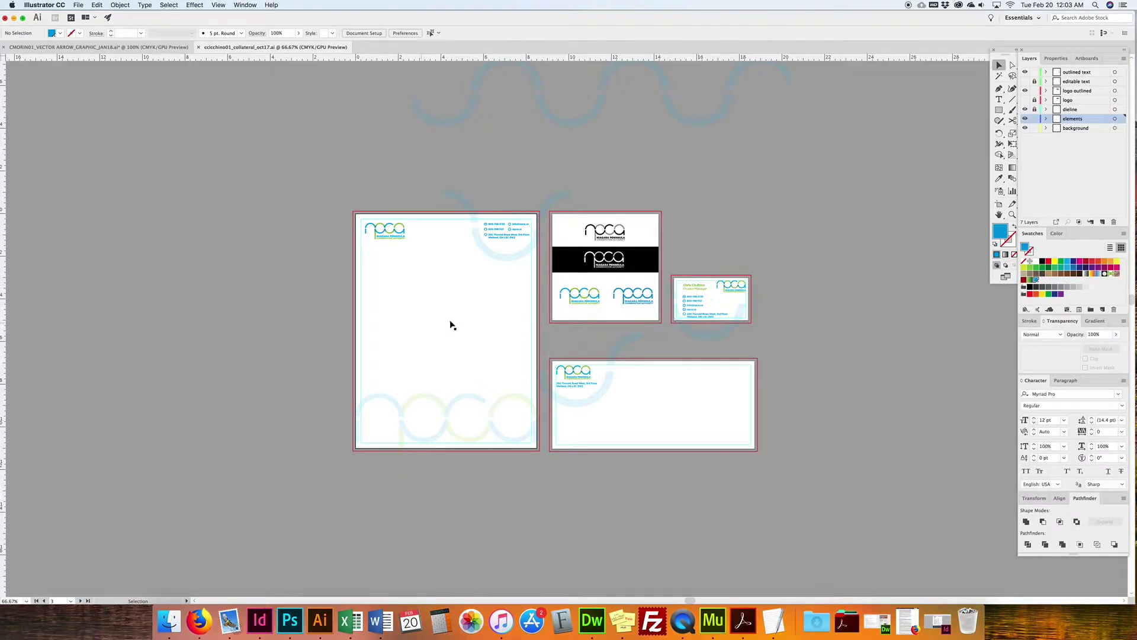
Step: Start a new document and switch its units to inches
scroll(595, 372, right, 1)
scroll(596, 372, right, 1)
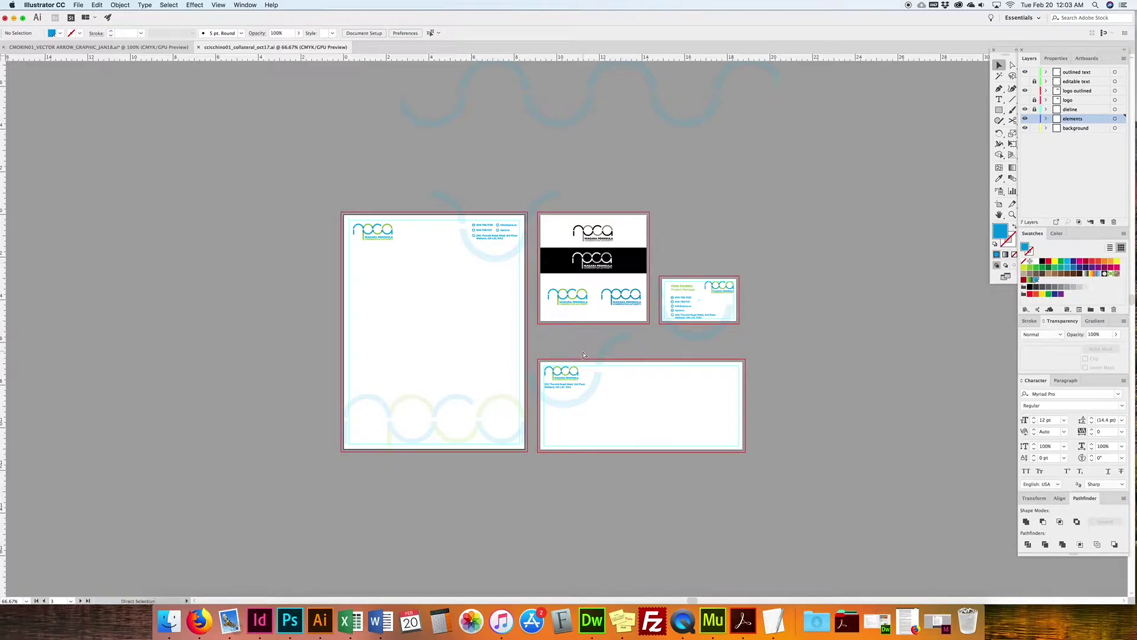
key(super+n)
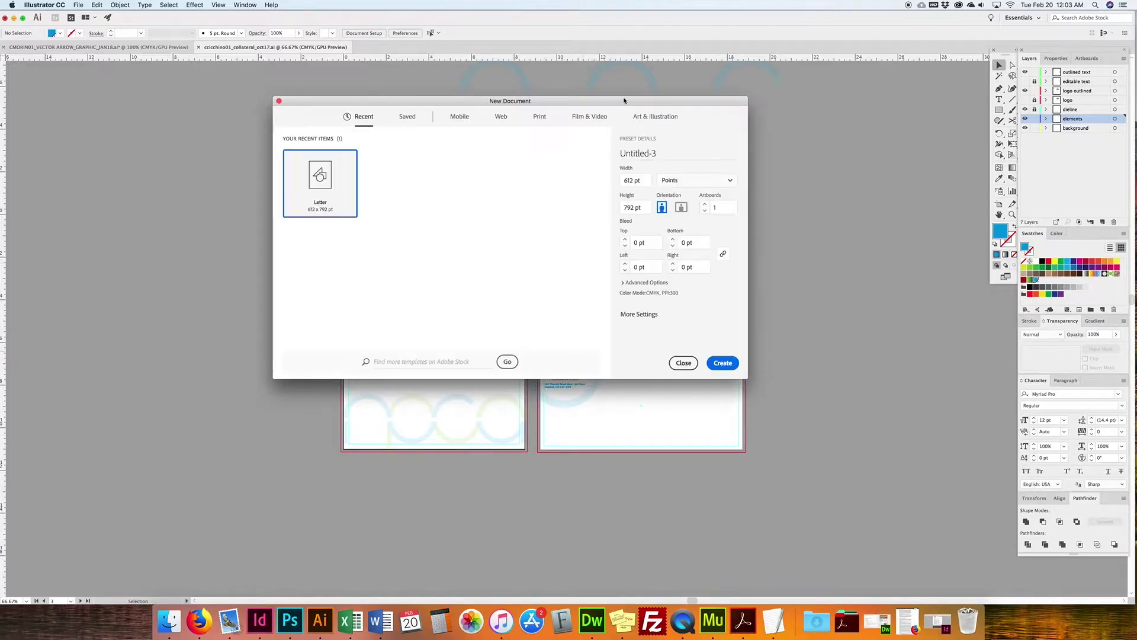
drag(627, 102, 296, 261)
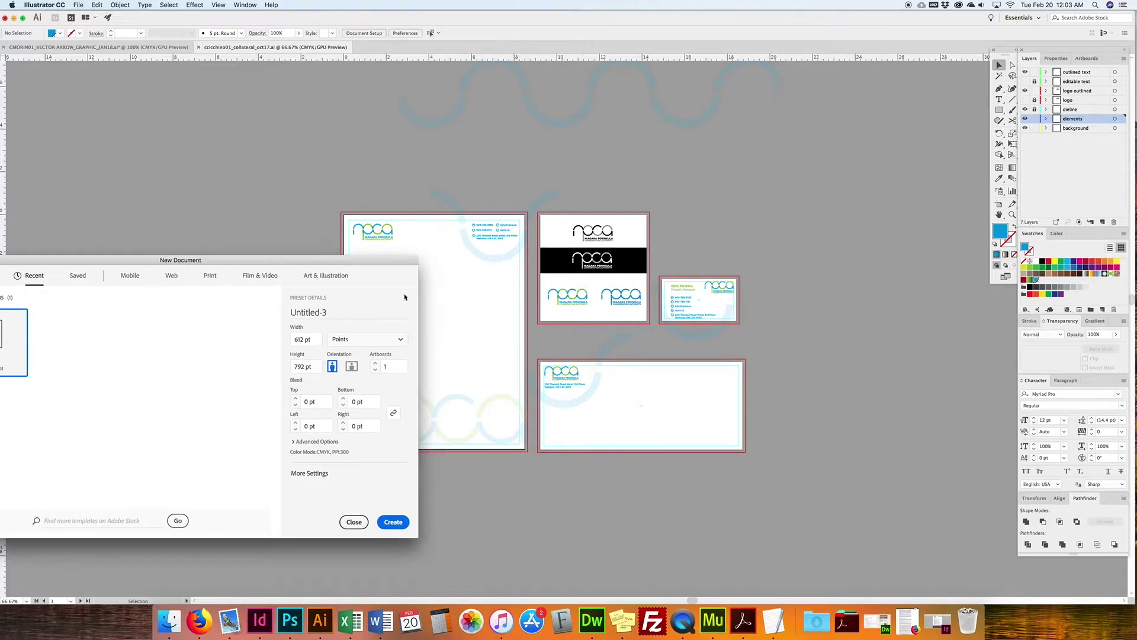
drag(385, 260, 713, 181)
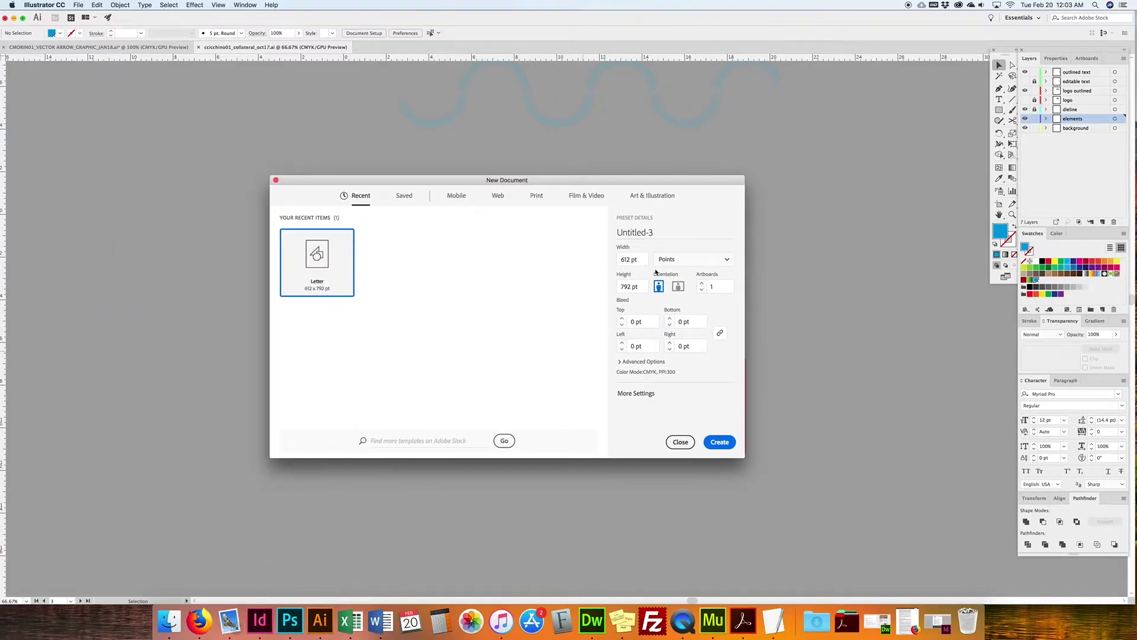
click(692, 261)
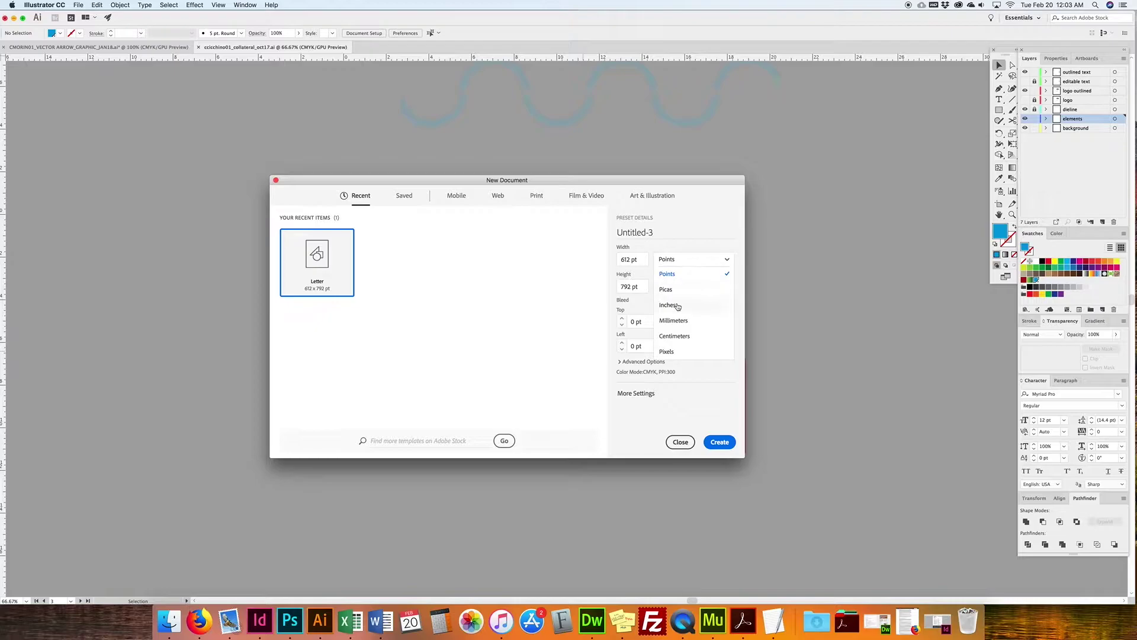
click(678, 300)
Step: Make the artboard 4 × 4 in with 0.125 in bleed and create the document
click(640, 259)
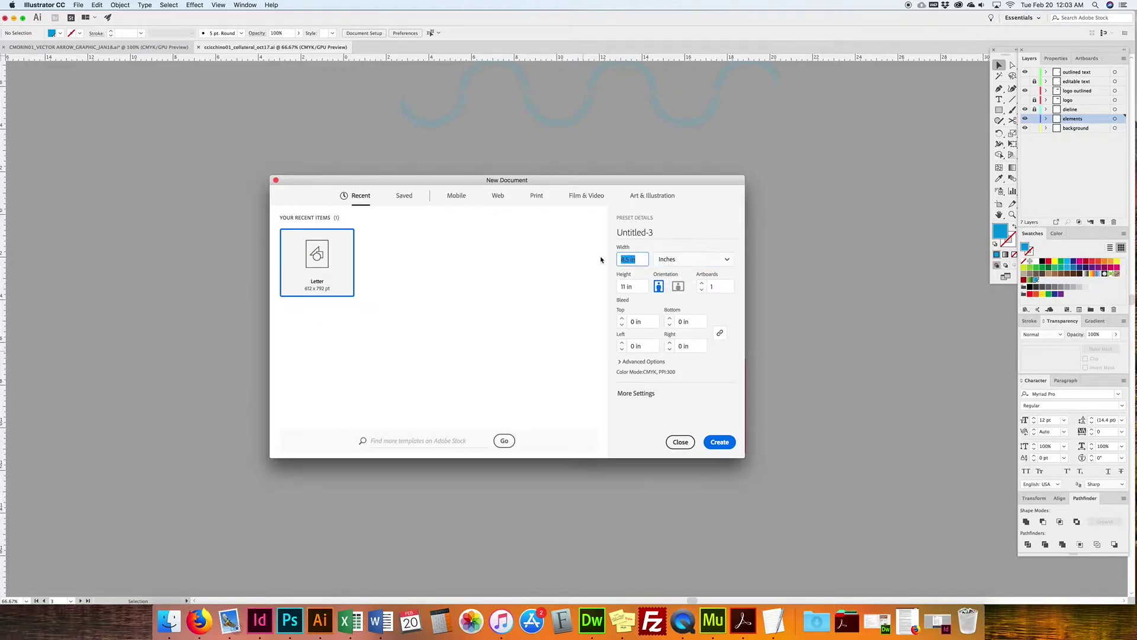
text(4)
key(Tab)
text(4)
drag(678, 183, 475, 161)
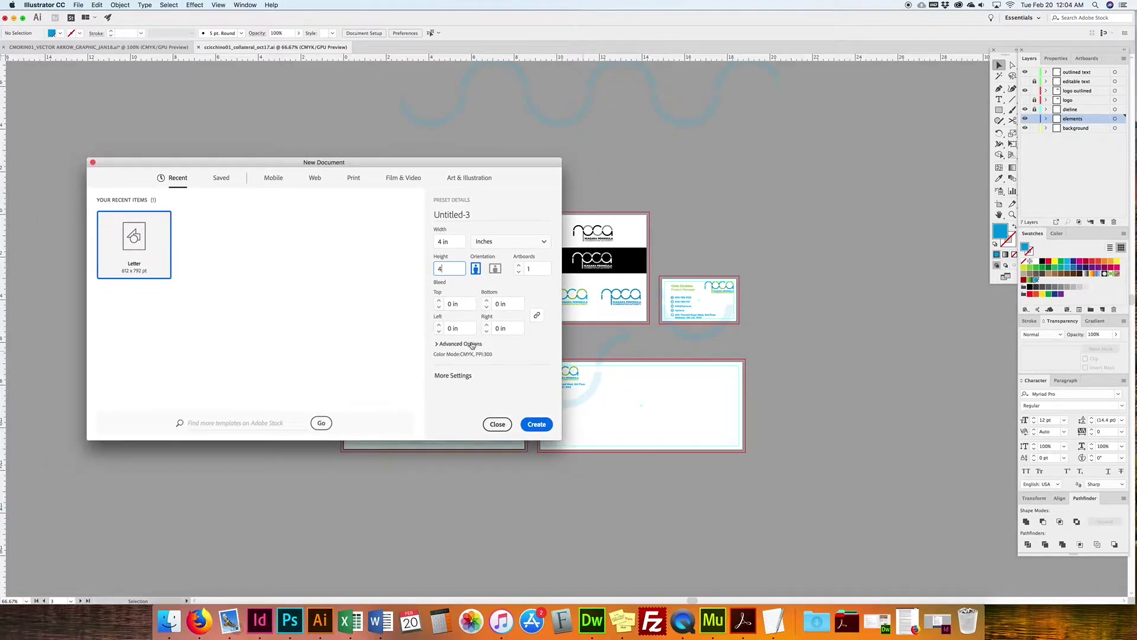
key(Tab)
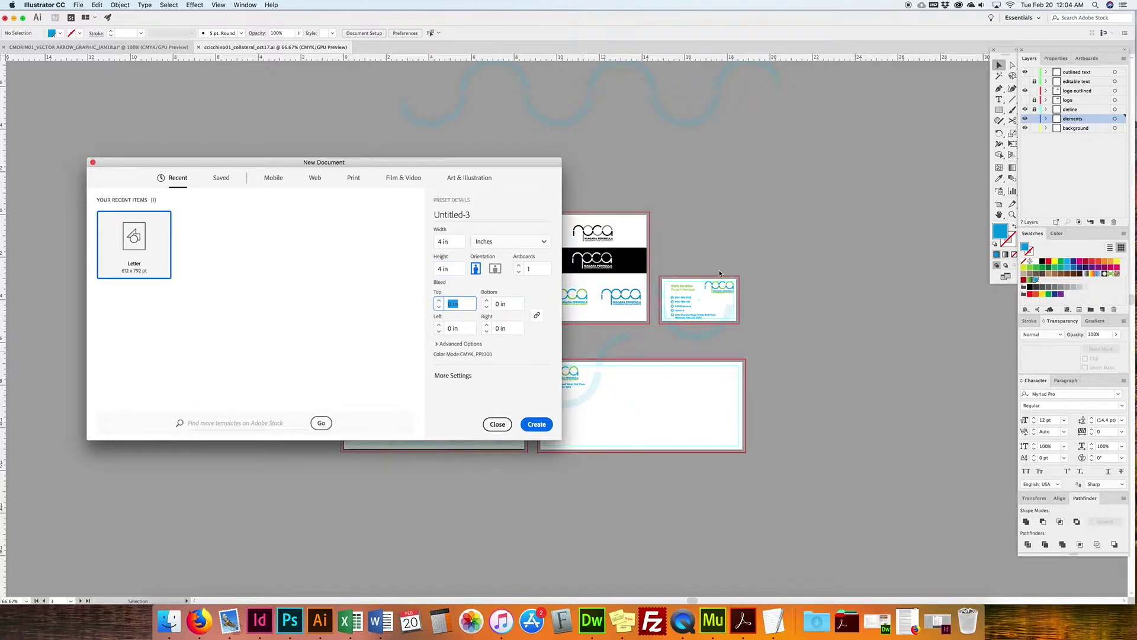
text(.125)
key(Tab)
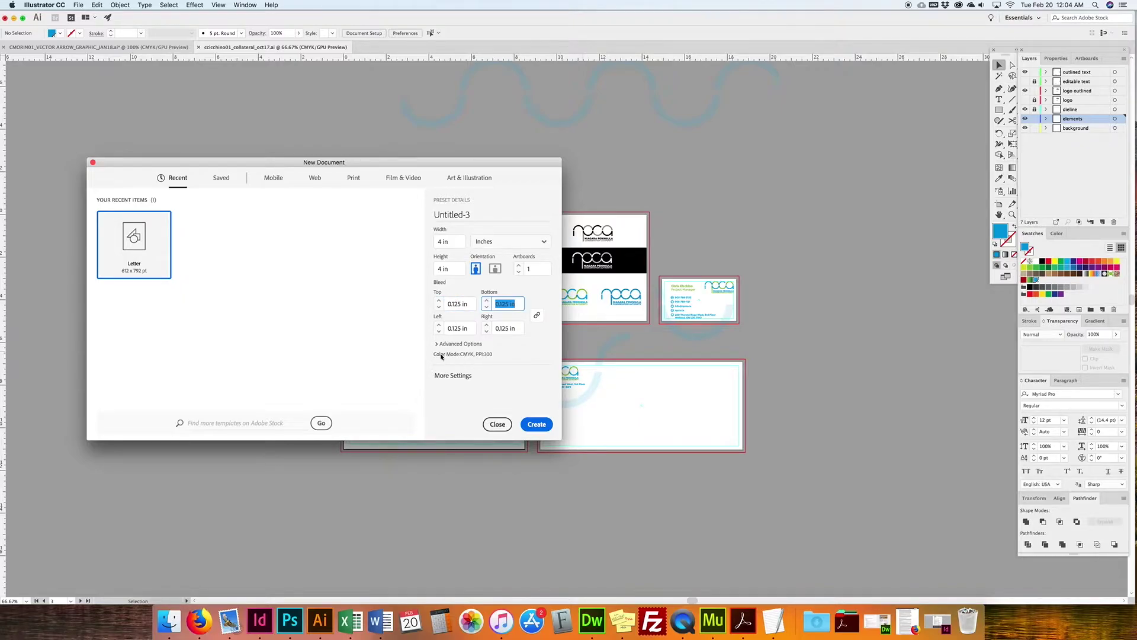
click(456, 375)
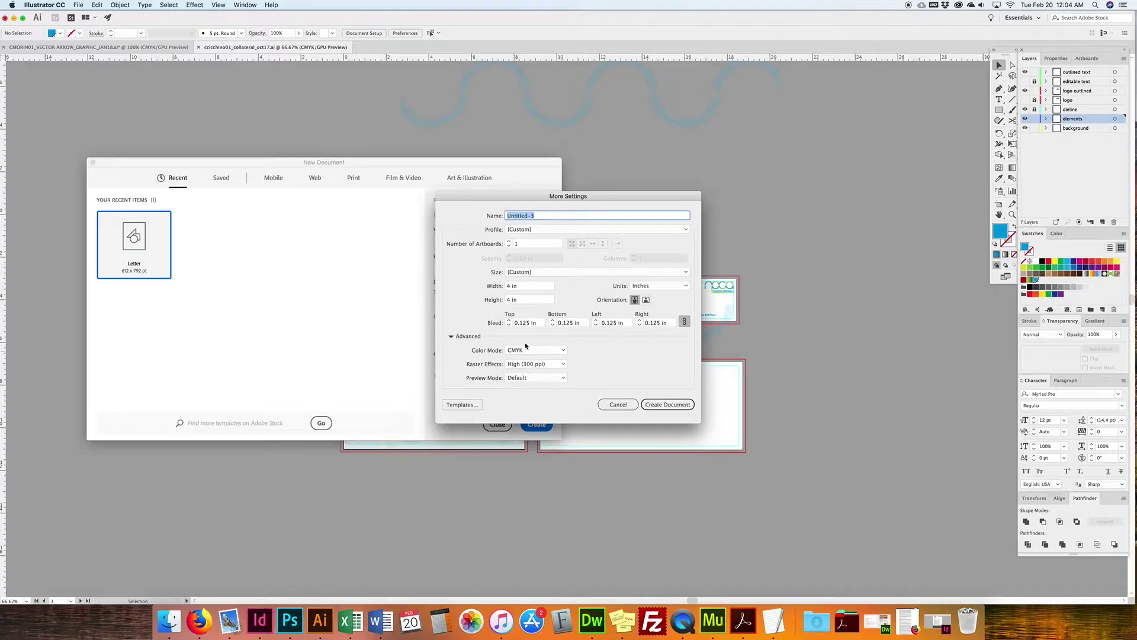
click(662, 406)
click(670, 406)
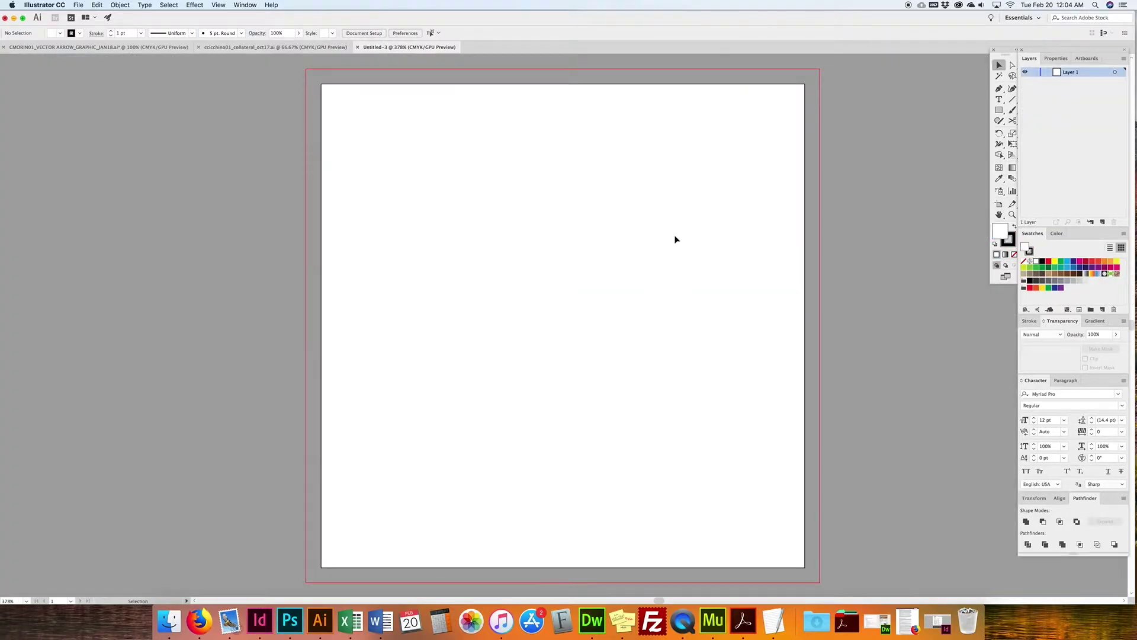
Step: Add Artboard 2 in the Artboards panel and size it 3.5 × 2 in
key(super+1)
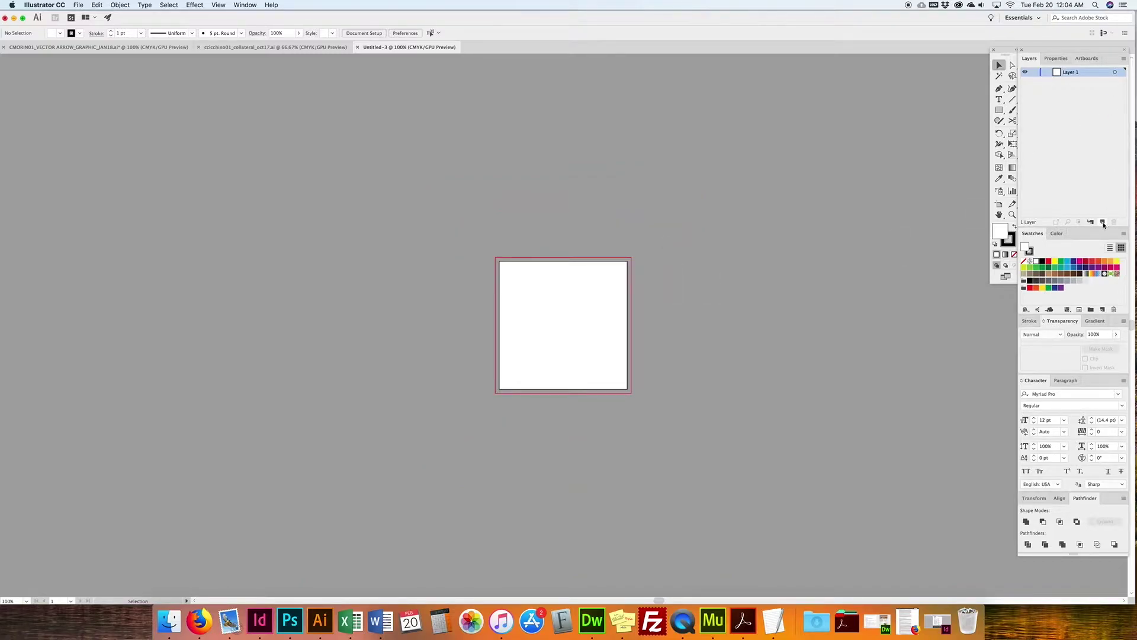
click(1087, 59)
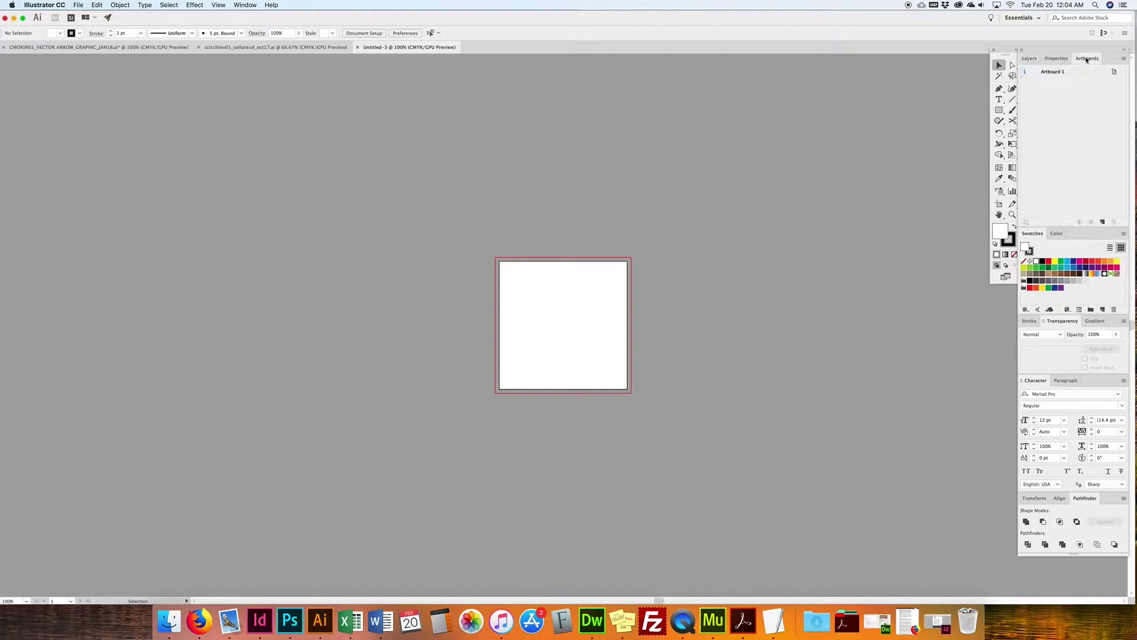
click(1102, 222)
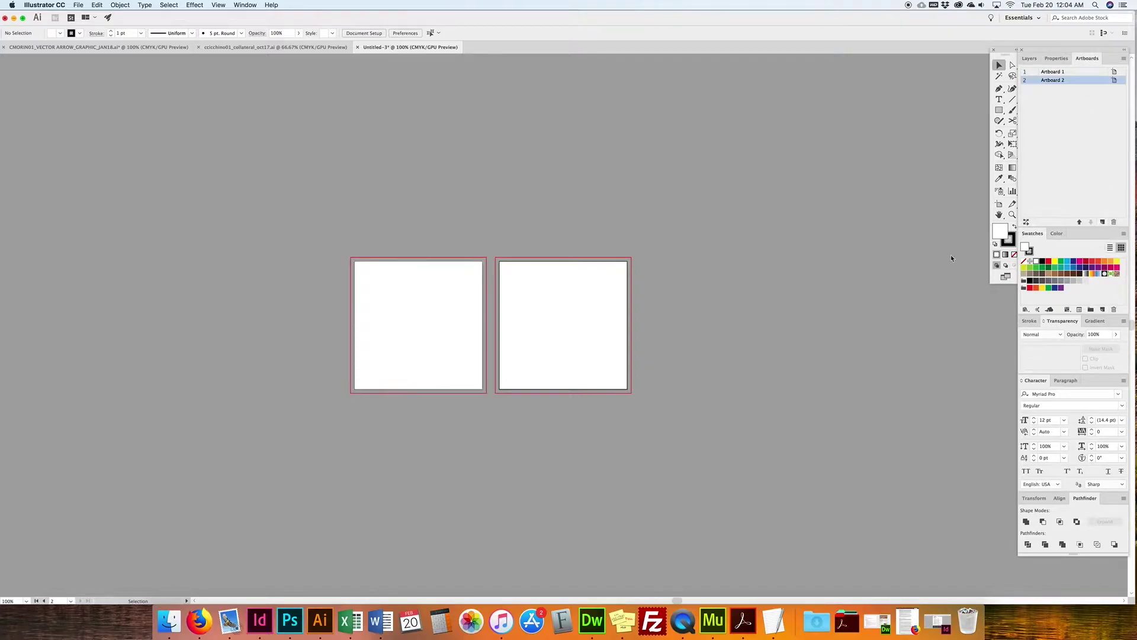
click(1114, 80)
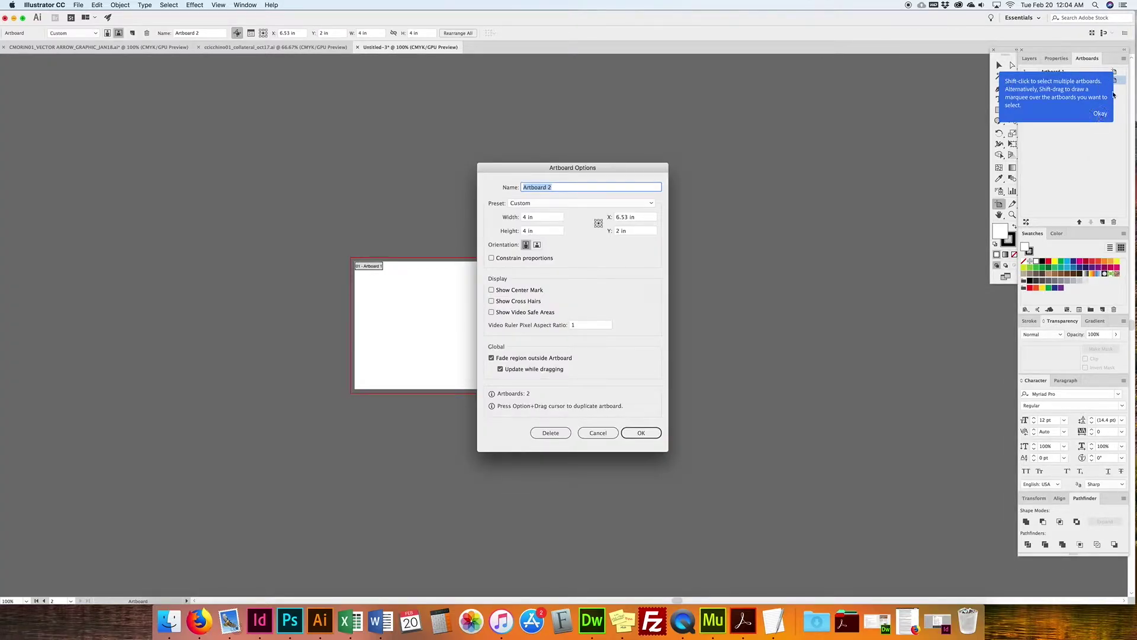
key(Tab)
text(3.5)
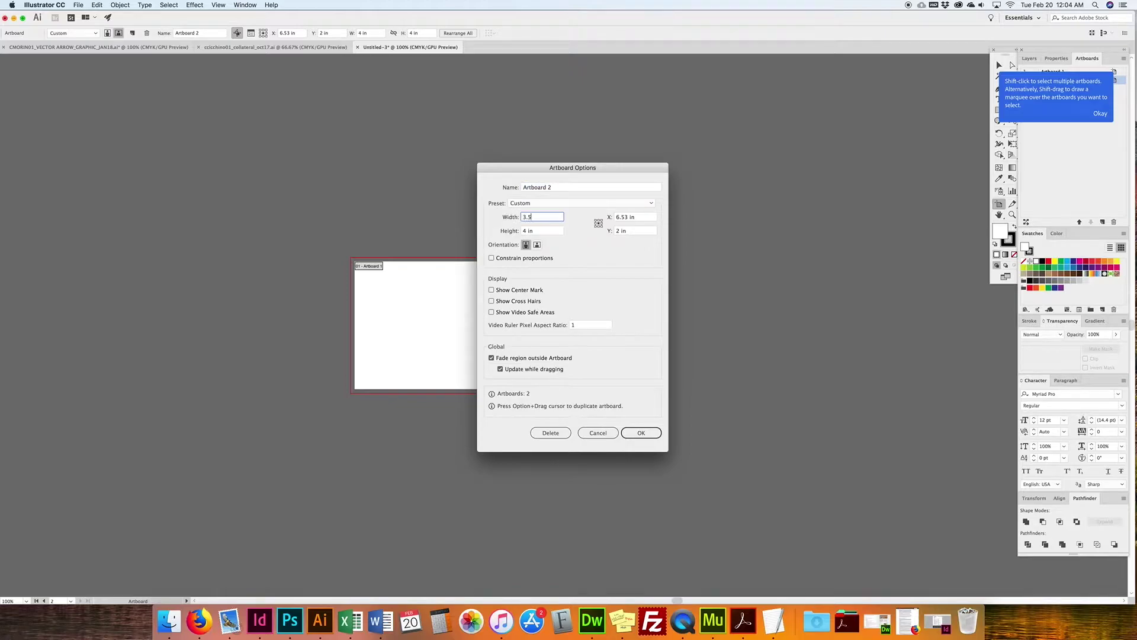
key(Tab)
text(2)
click(640, 432)
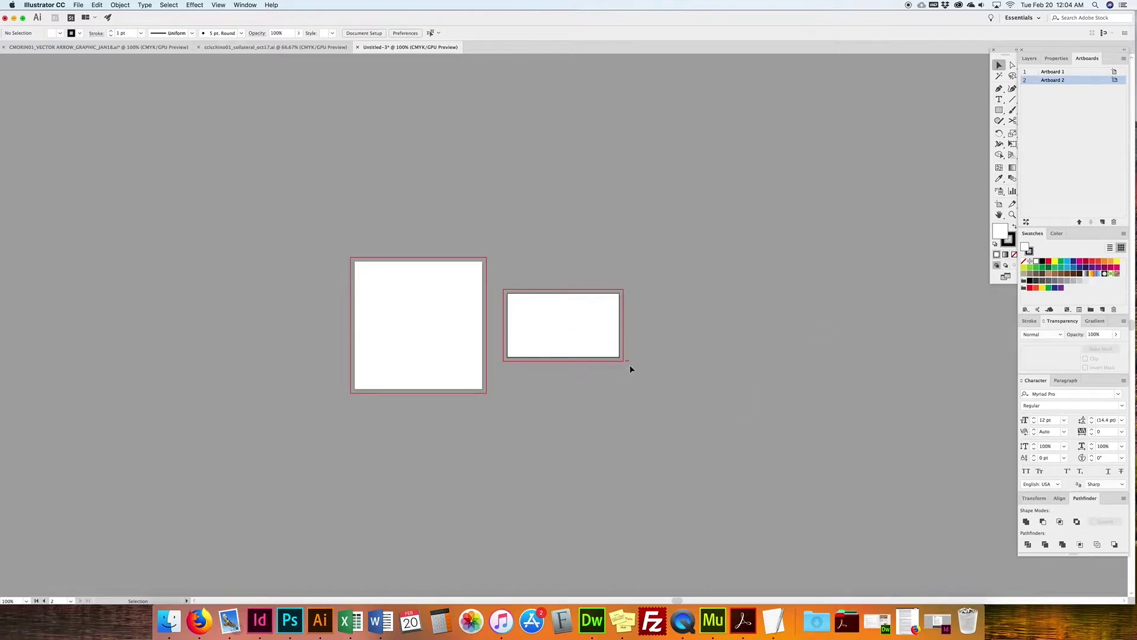
Step: Duplicate and align Artboard 2, delete the copy, then add Artboard 3
drag(1089, 80, 1102, 222)
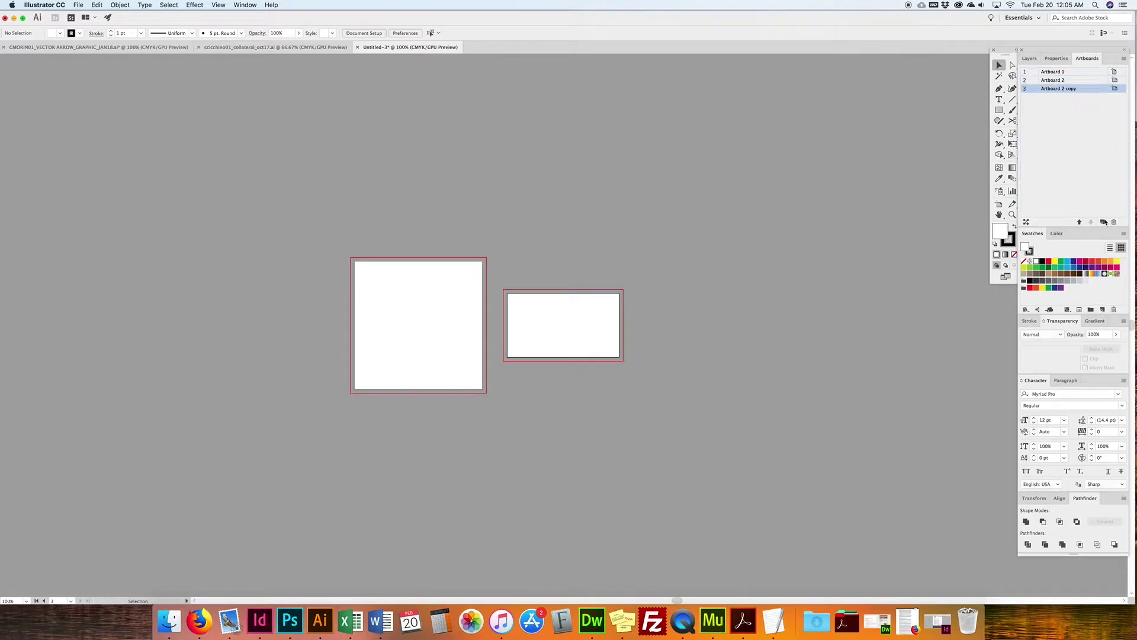
drag(1005, 50, 1001, 50)
click(995, 204)
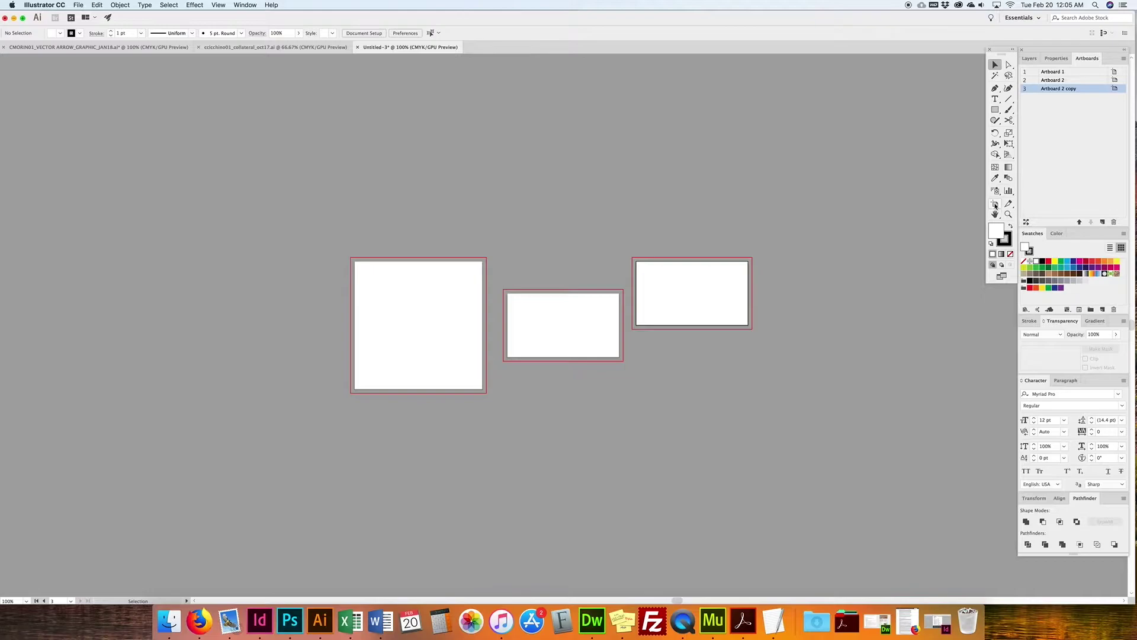
drag(697, 287, 692, 325)
click(839, 265)
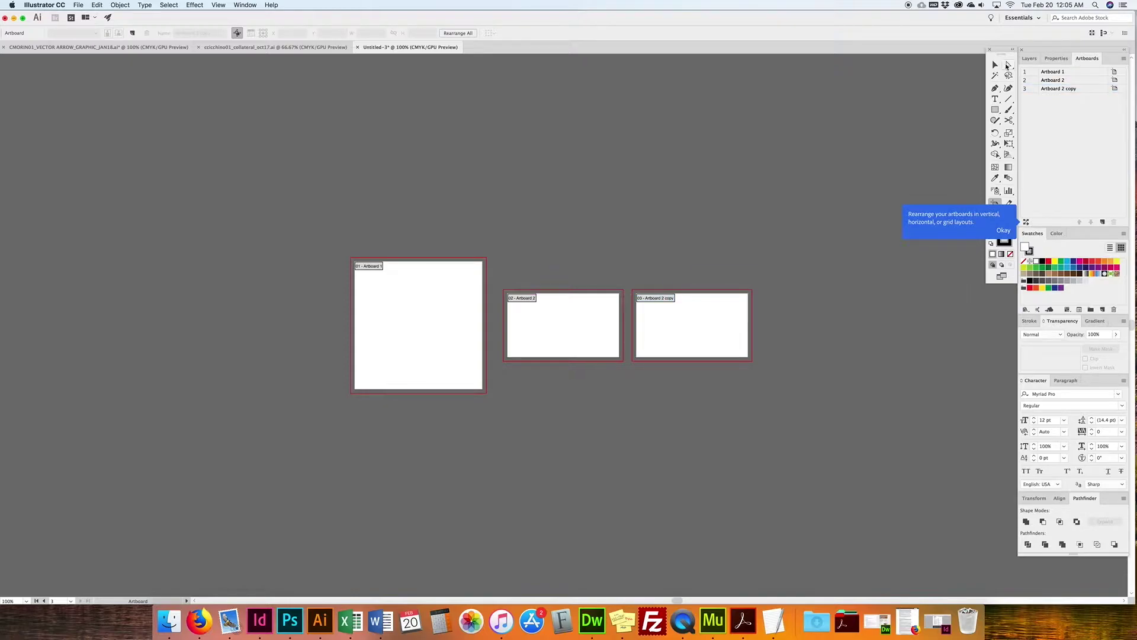
click(995, 65)
drag(1083, 89, 1114, 222)
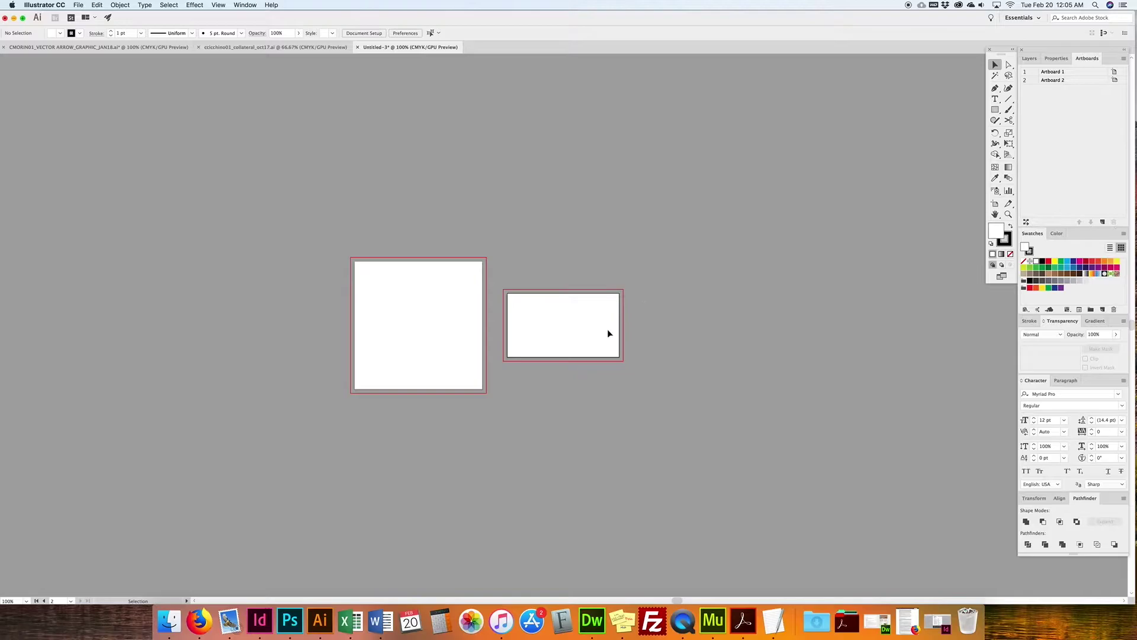
click(1102, 222)
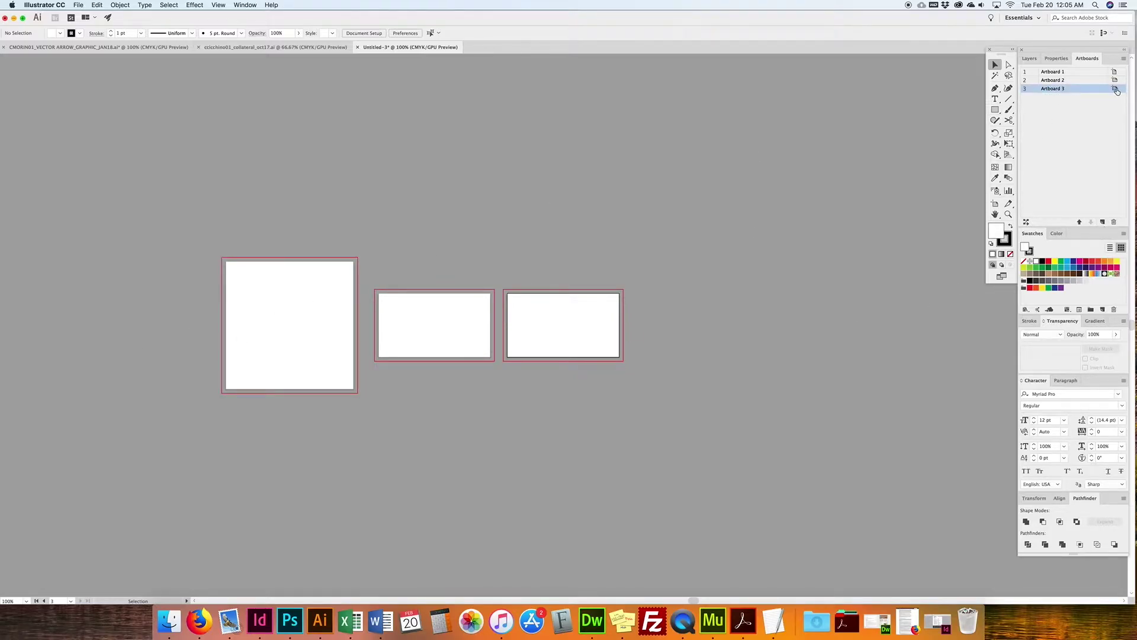
Step: Resize Artboard 3 to 8.5 × 11 in
click(1115, 88)
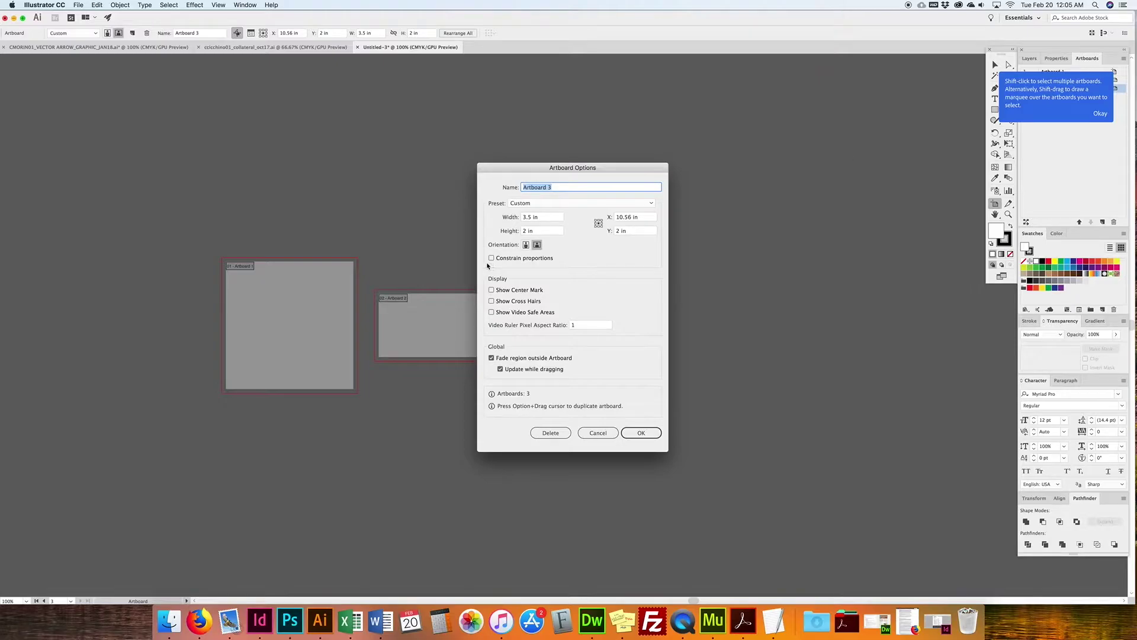
text(8)
key(super+z)
key(Tab)
text(8.5)
key(Tab)
text(11)
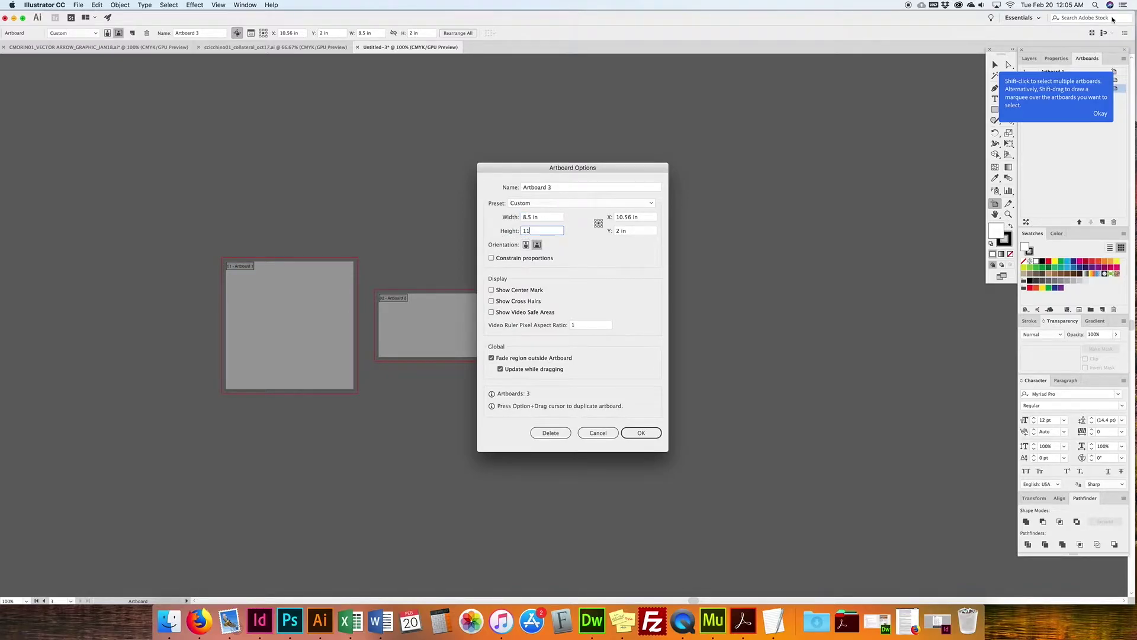
click(634, 439)
Step: Rename the artboards 'logo', 'business card' and 'letterhead', then add a fourth artboard
double_click(1054, 71)
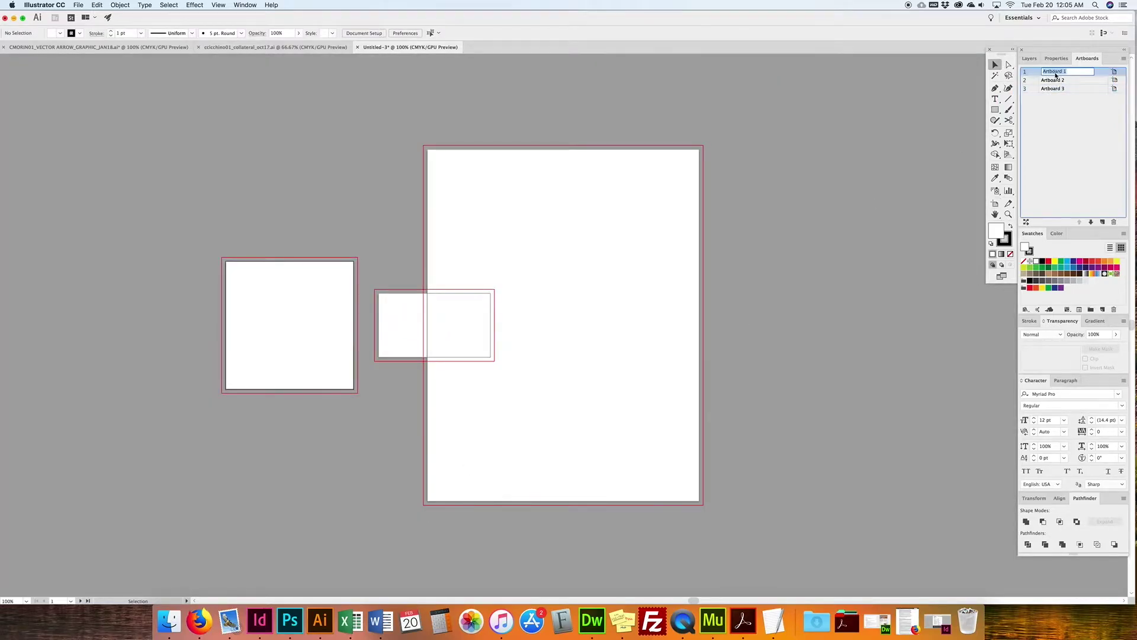
text(logo)
double_click(1059, 81)
text(business card)
double_click(1060, 88)
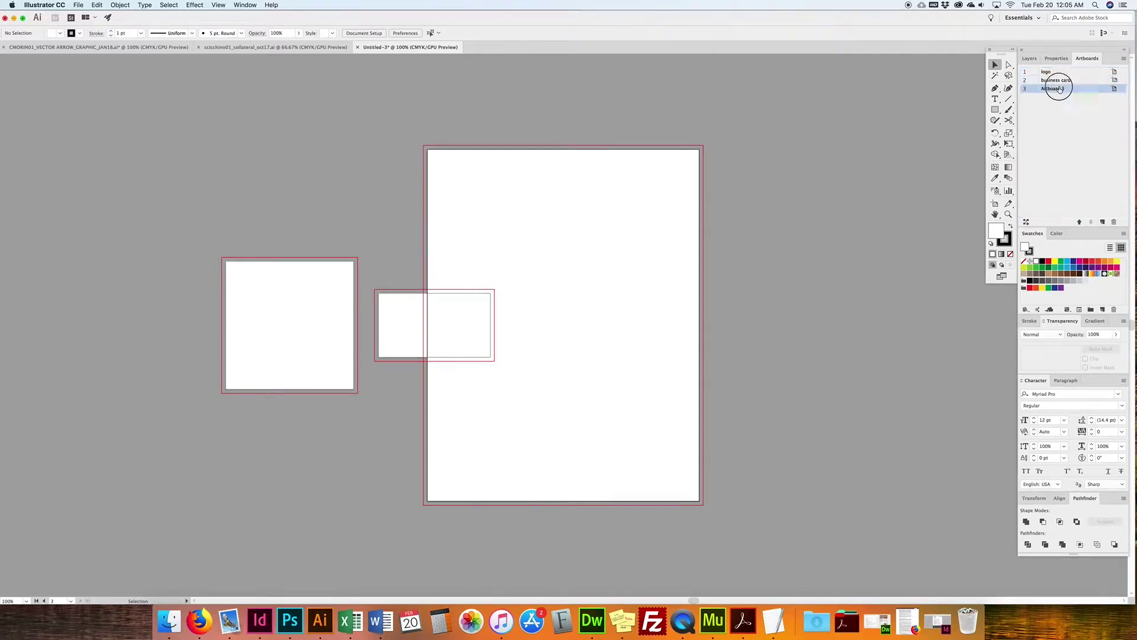
key(BackSpace)
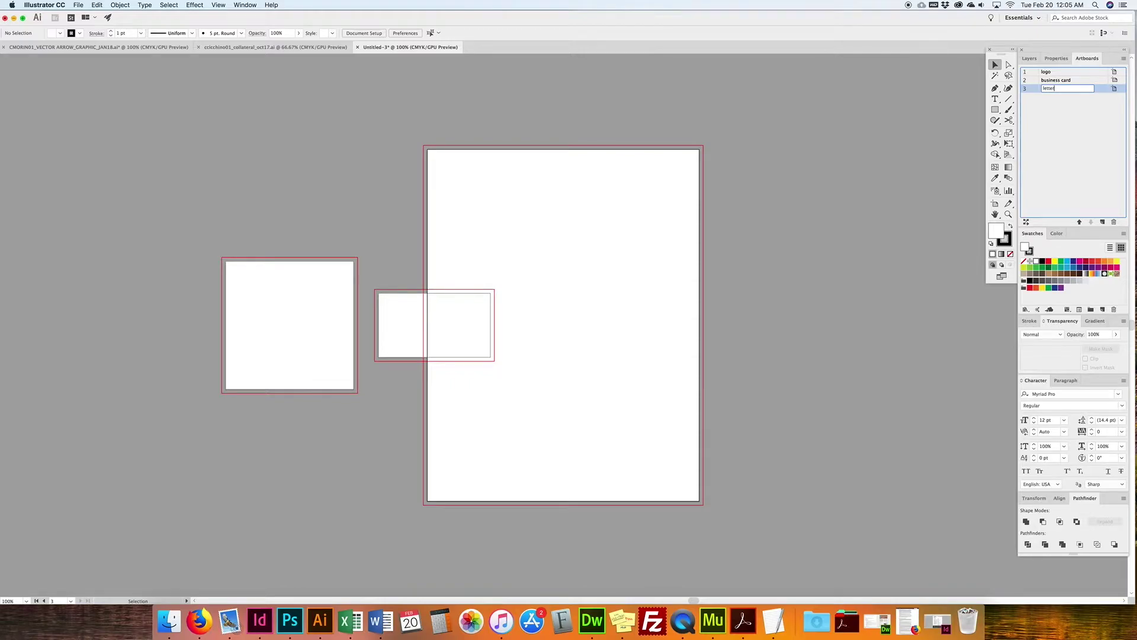
text(letterhaed)
key(BackSpace)
key(BackSpace)
key(BackSpace)
text(ead)
click(1104, 156)
click(1101, 222)
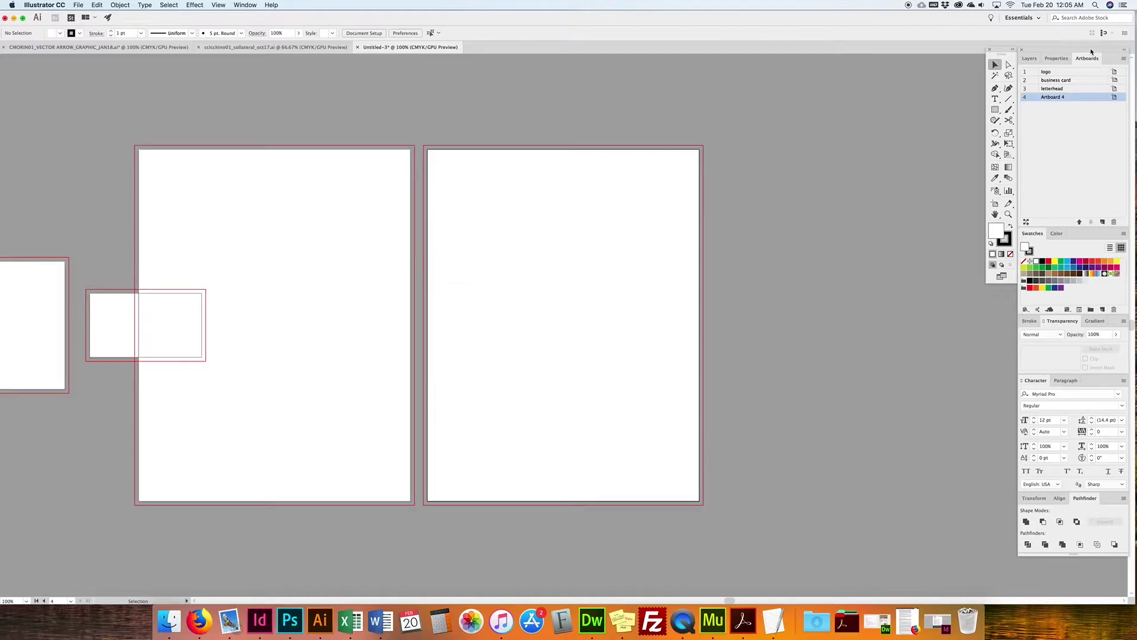
Step: Name the fourth artboard 'envelope'
double_click(1055, 97)
text(envelope)
key(Return)
Step: Set the envelope artboard's width to 9.5 in and height to 4.125 in
click(1114, 97)
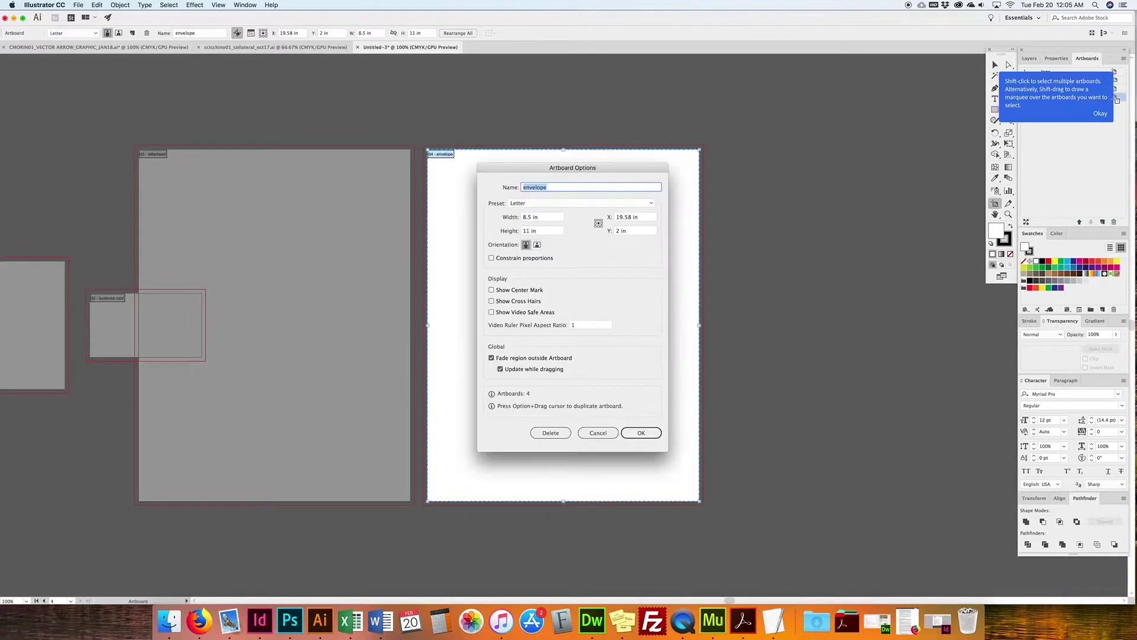
click(545, 217)
text(9.5)
key(Tab)
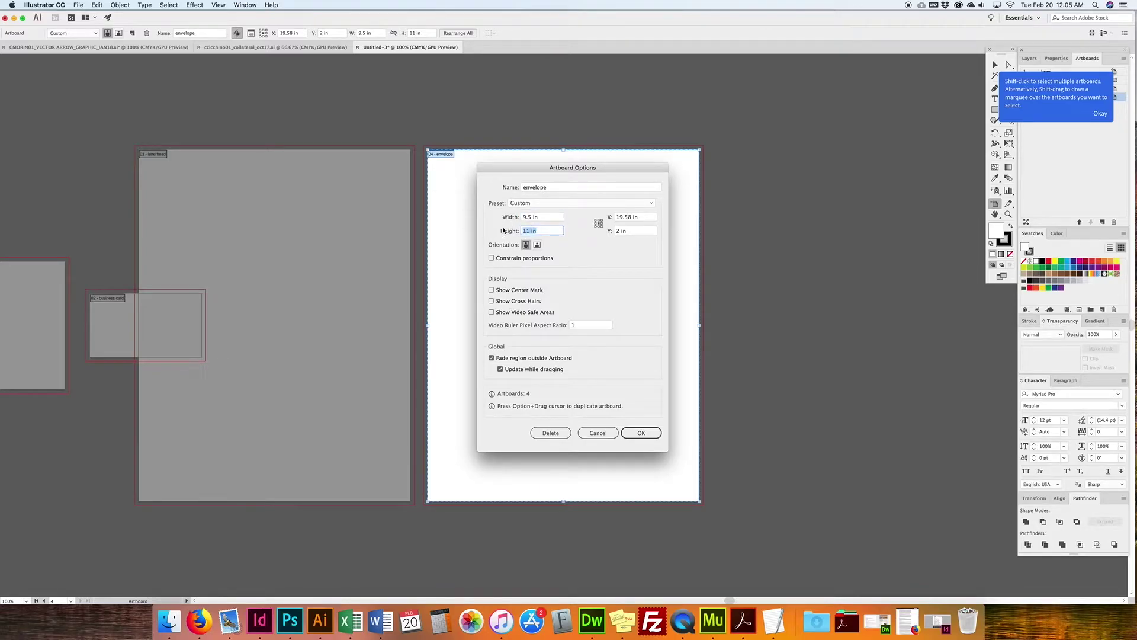
text(4.125)
key(Return)
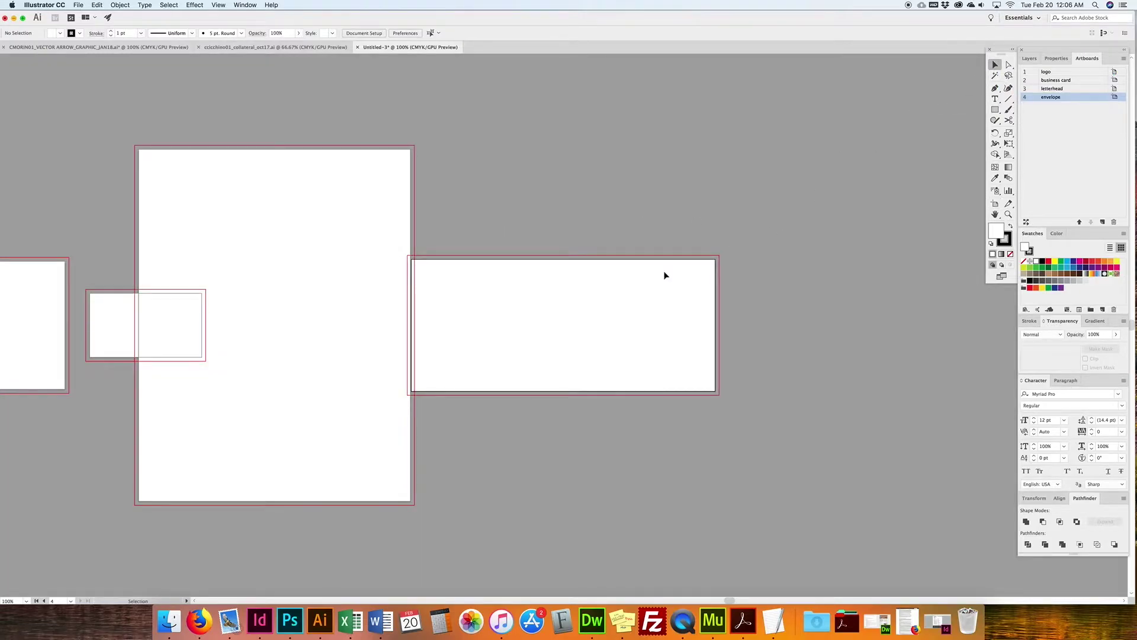
Step: Discard changes and close the vector arrow file, then recentre on Untitled-3's four artboards
drag(351, 359, 556, 268)
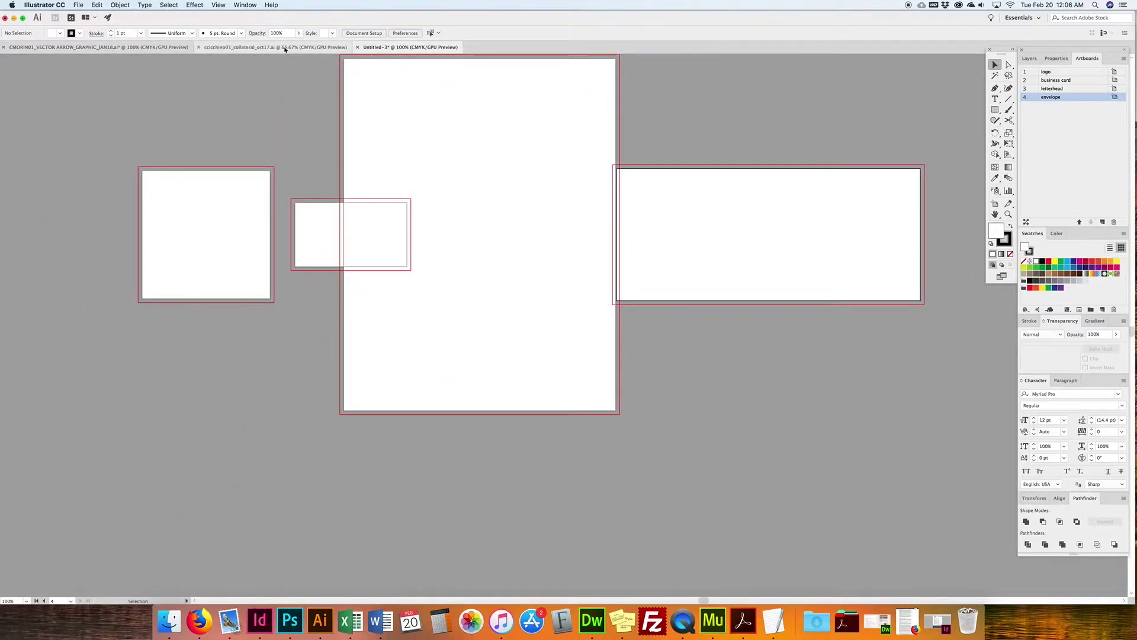
click(4, 47)
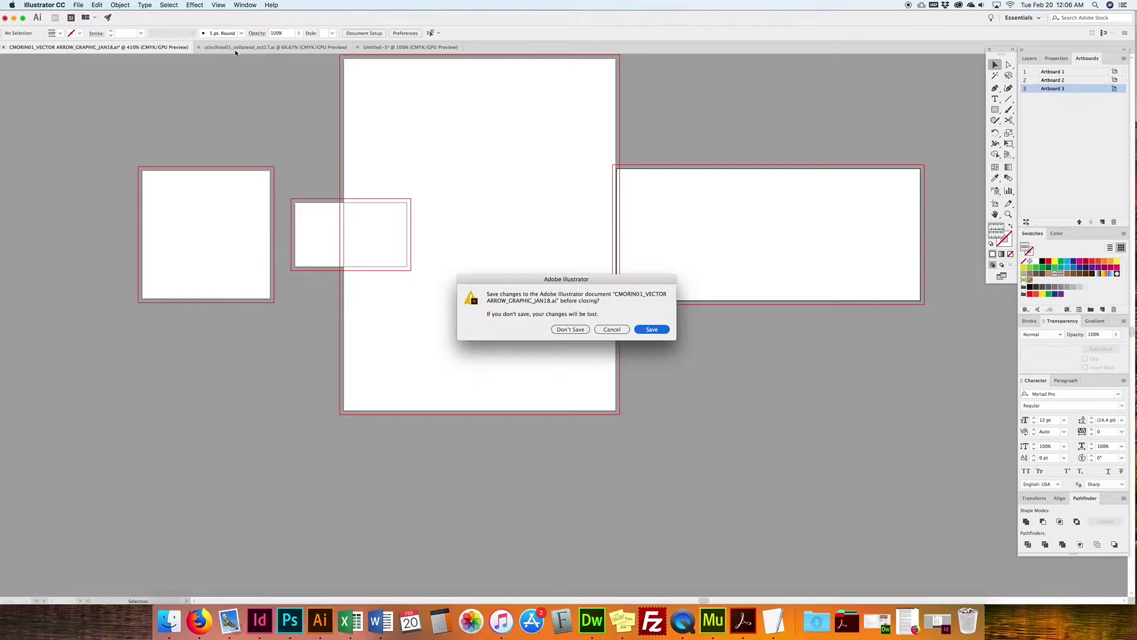
click(571, 330)
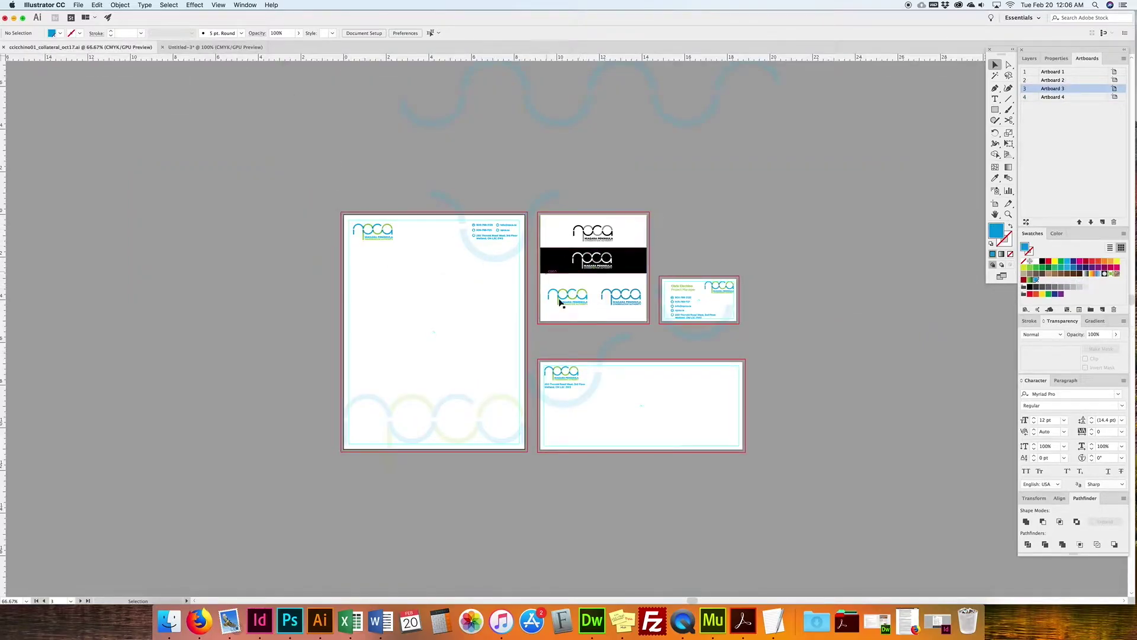
click(216, 46)
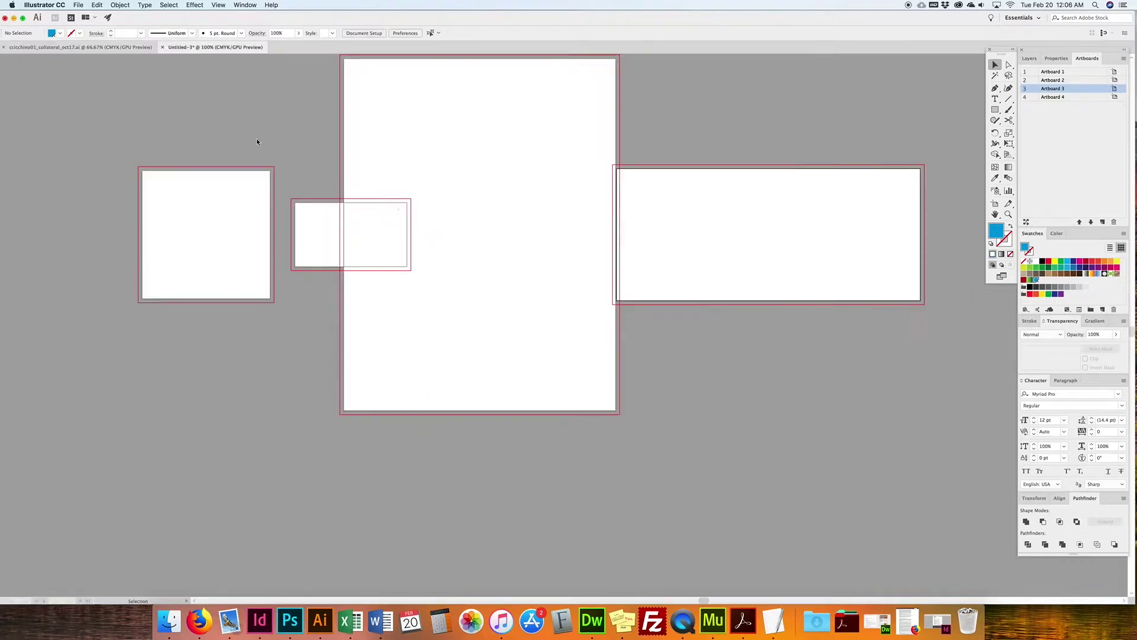
drag(790, 146, 783, 210)
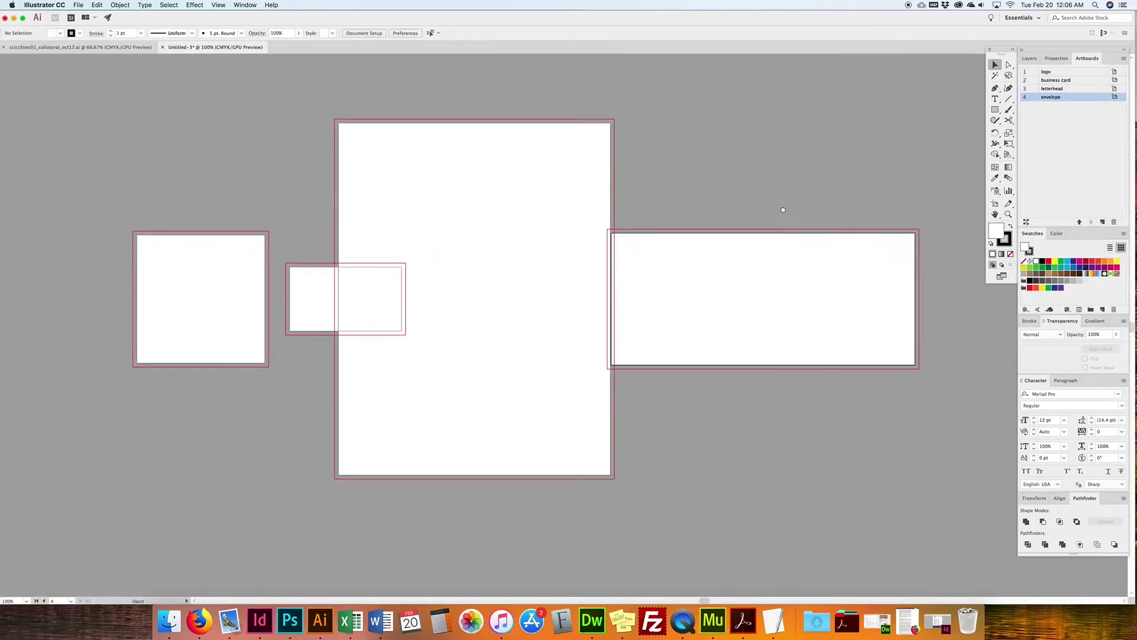
Step: Enter artboard editing and delete two accidentally drawn artboards
click(995, 203)
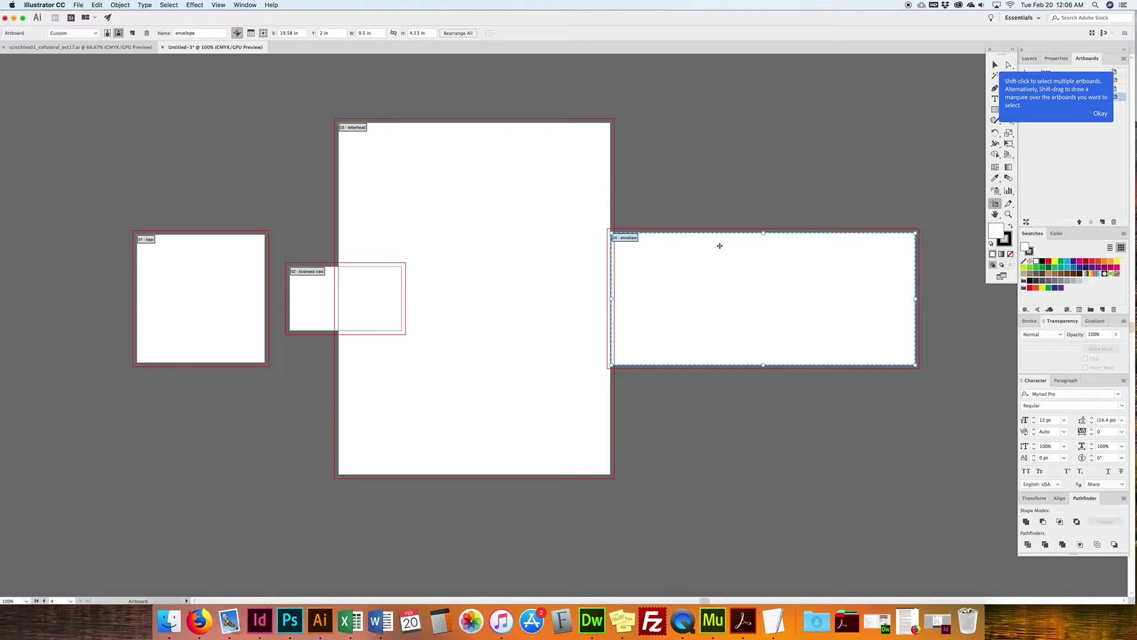
drag(289, 305, 639, 208)
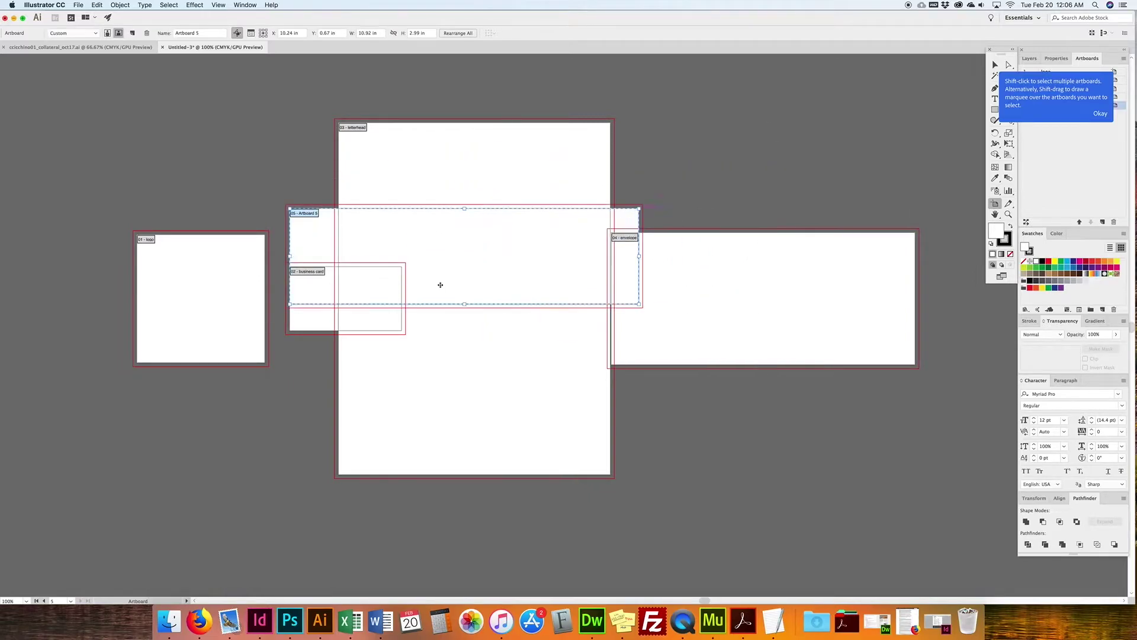
key(Delete)
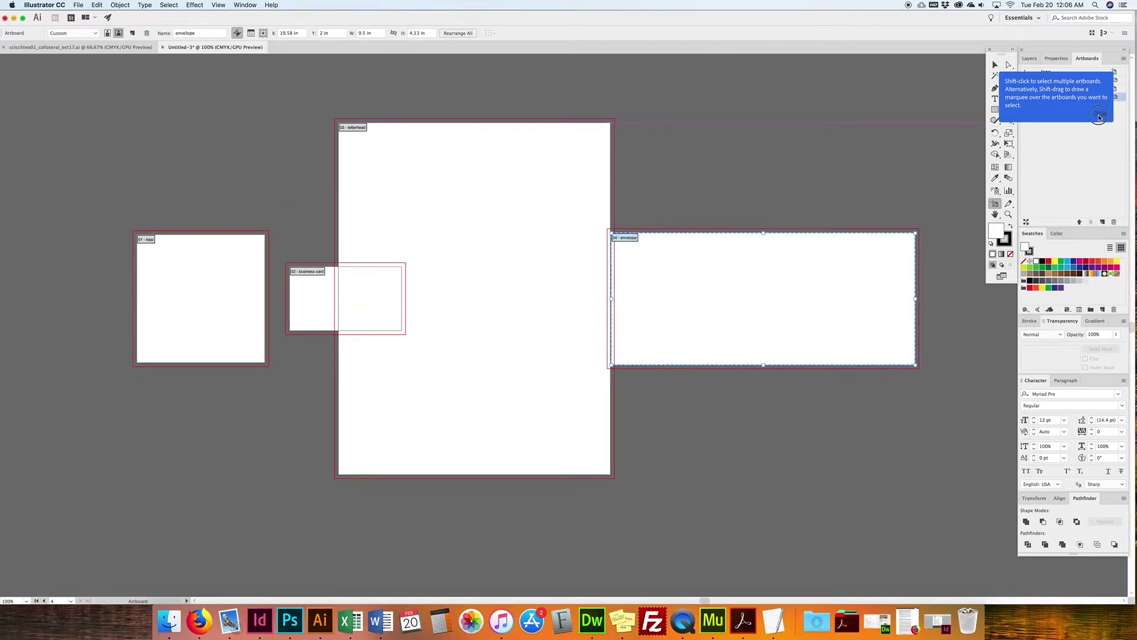
drag(701, 100, 916, 202)
key(Delete)
Step: Drag letterhead left, logo and business card side by side top right, envelope beneath
click(373, 301)
click(307, 313)
drag(307, 313, 671, 165)
drag(189, 326, 796, 122)
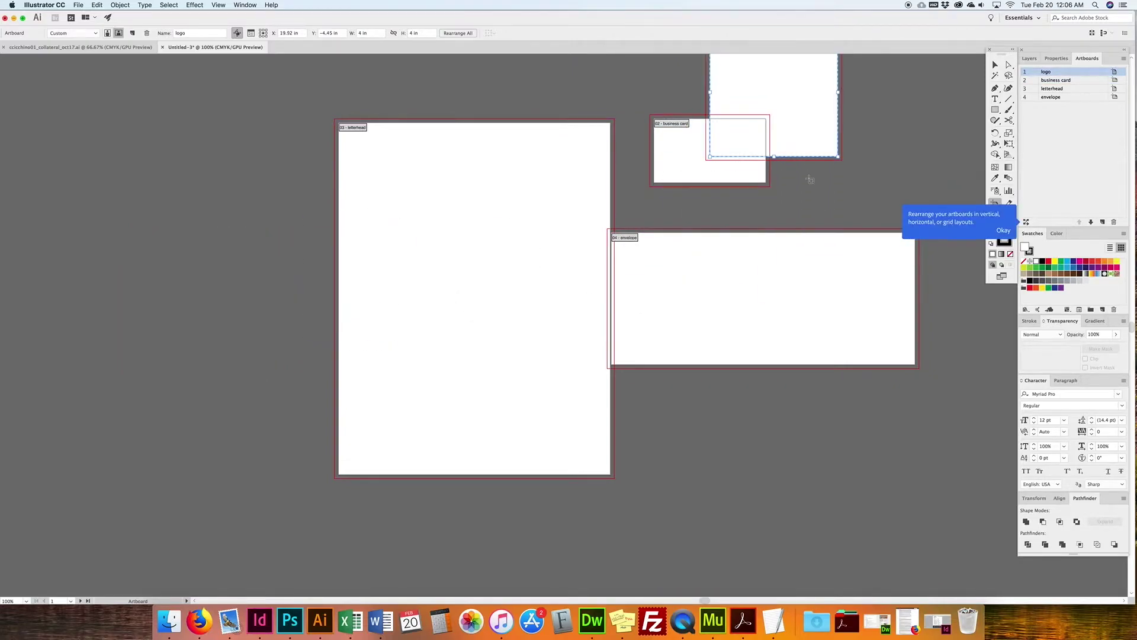
key(space)
drag(707, 215, 623, 309)
drag(426, 342, 411, 253)
drag(586, 253, 794, 254)
drag(690, 183, 633, 193)
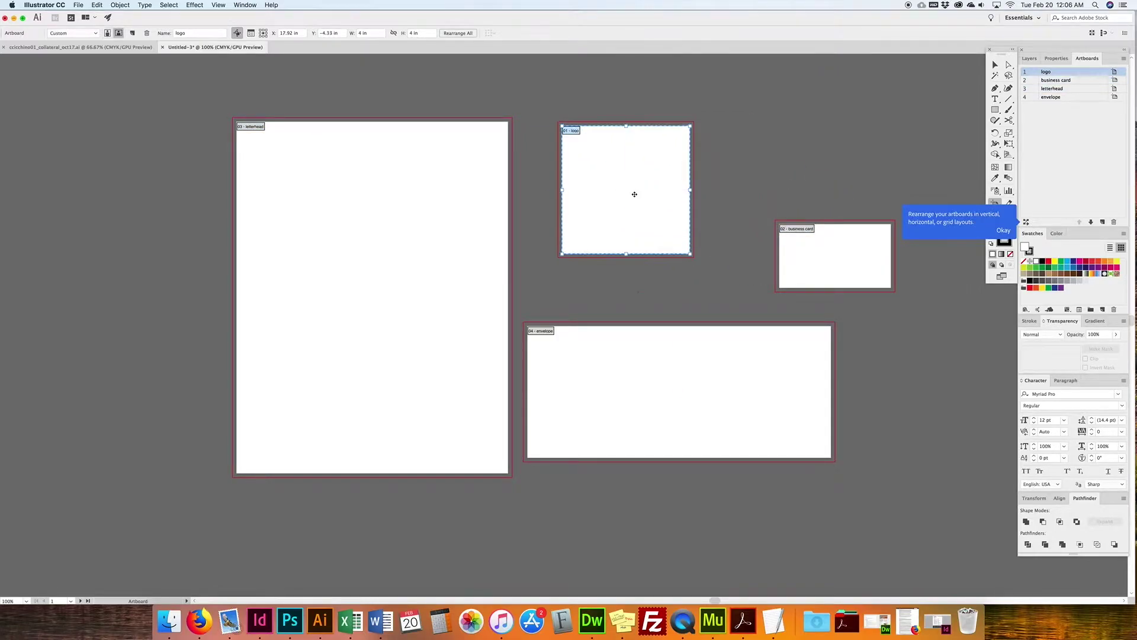
drag(617, 350, 652, 364)
drag(789, 268, 762, 159)
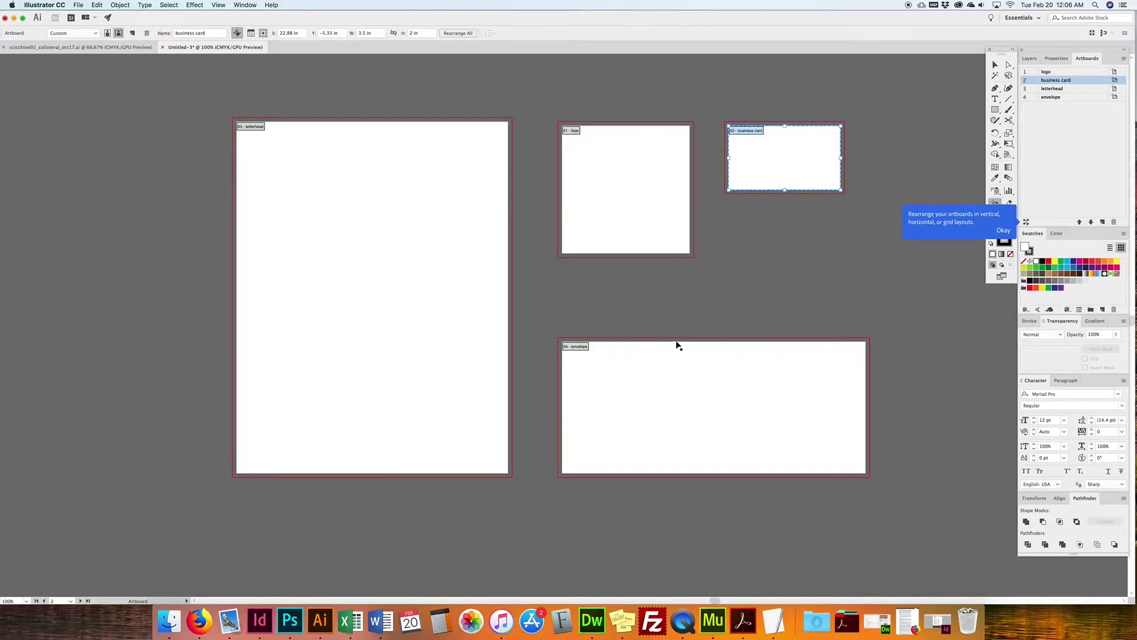
scroll(831, 170, up, 1)
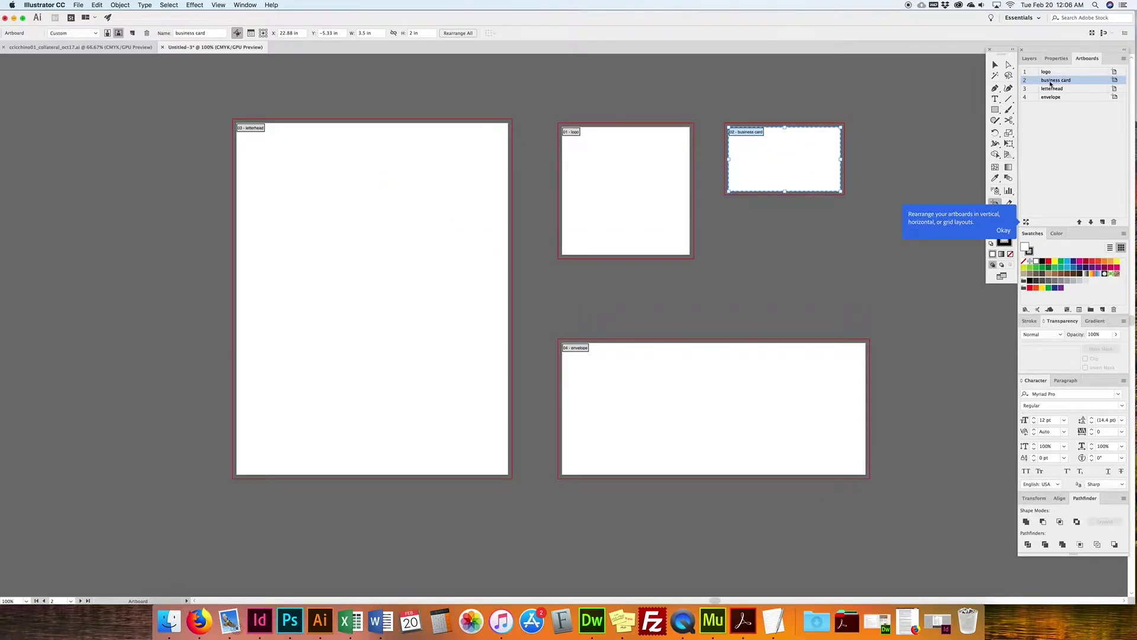
Step: Exit artboard editing, show the Layers panel, and select the collateral document's top NPCA logo
click(996, 64)
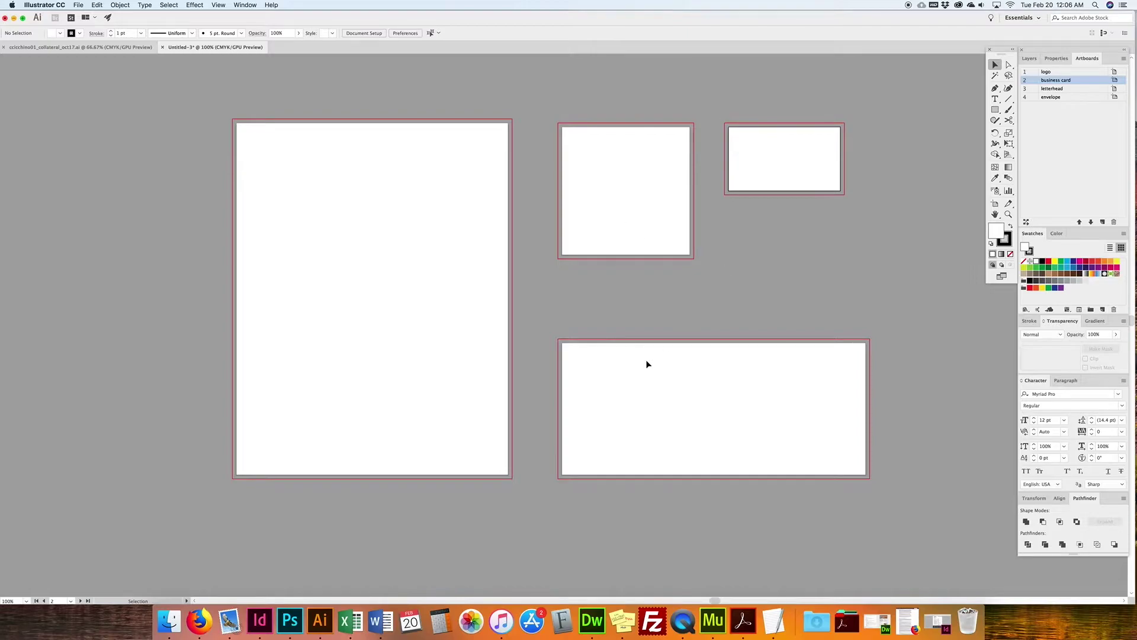
click(1032, 59)
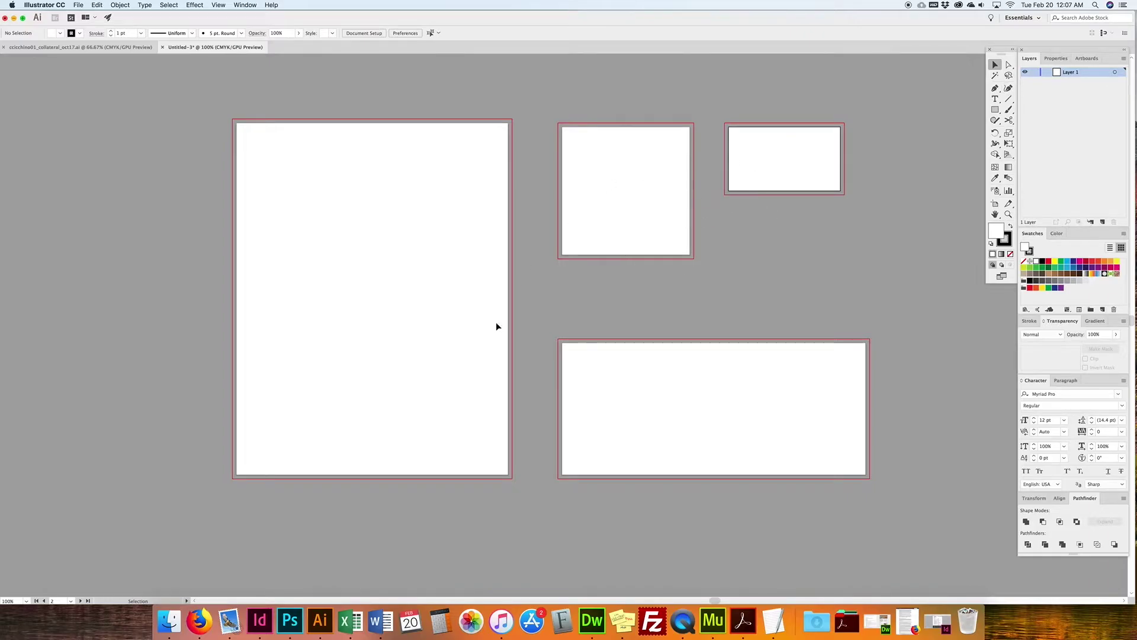
click(141, 48)
drag(619, 231, 556, 246)
key(super+z)
key(super+2)
drag(627, 222, 567, 240)
Step: Return to Untitled-3 and zoom to frame the logo and business card artboards
click(207, 47)
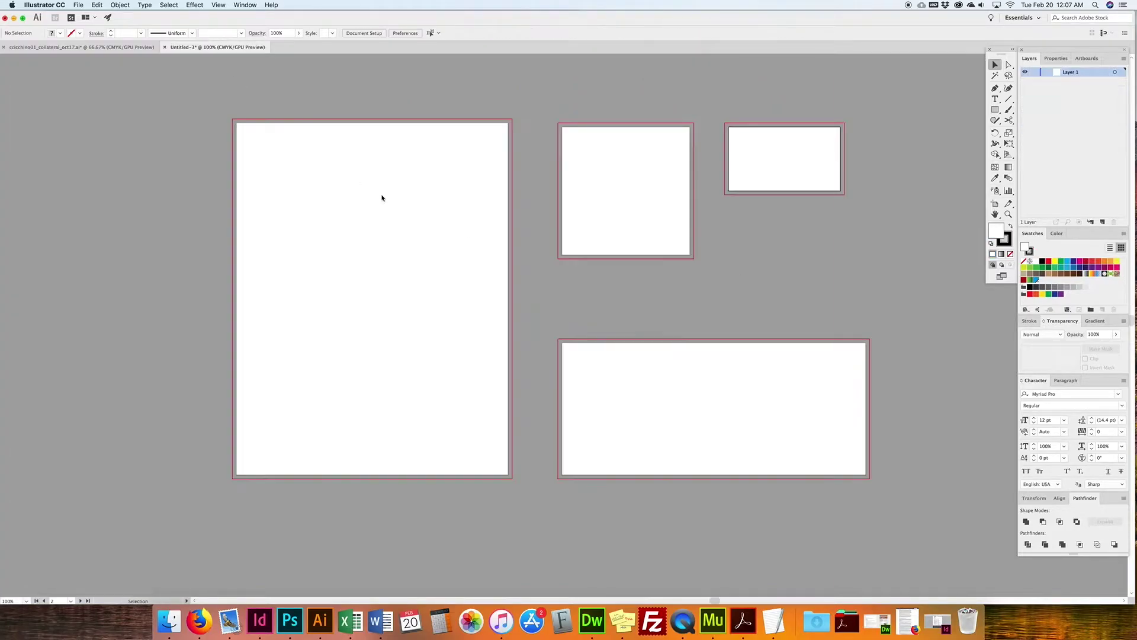
drag(649, 276, 630, 314)
key(super+minus)
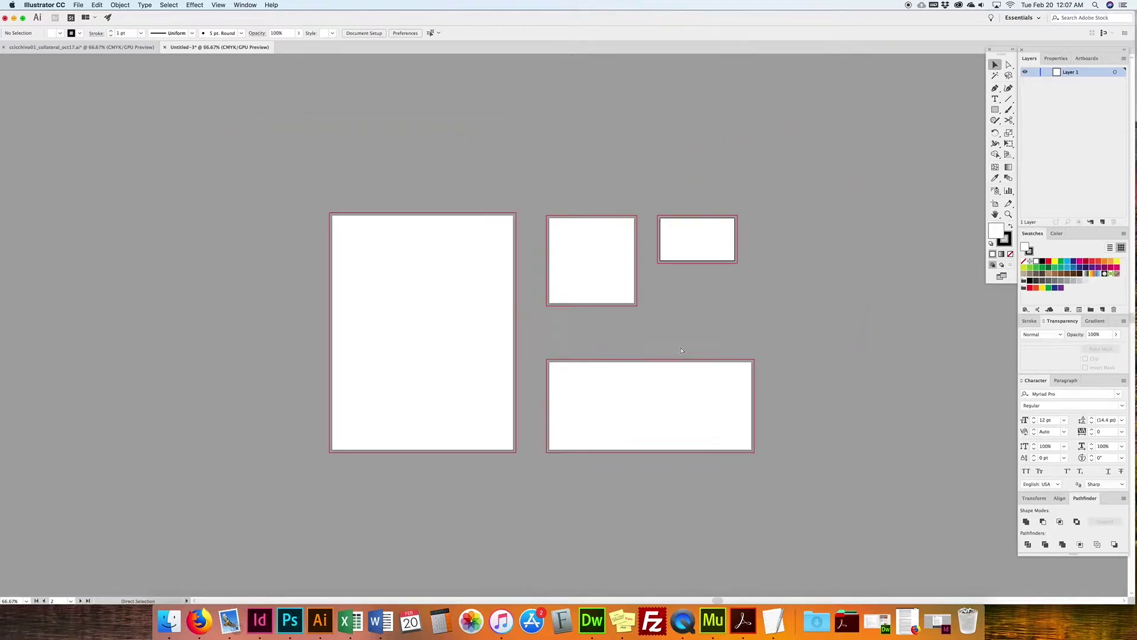
key(super+minus)
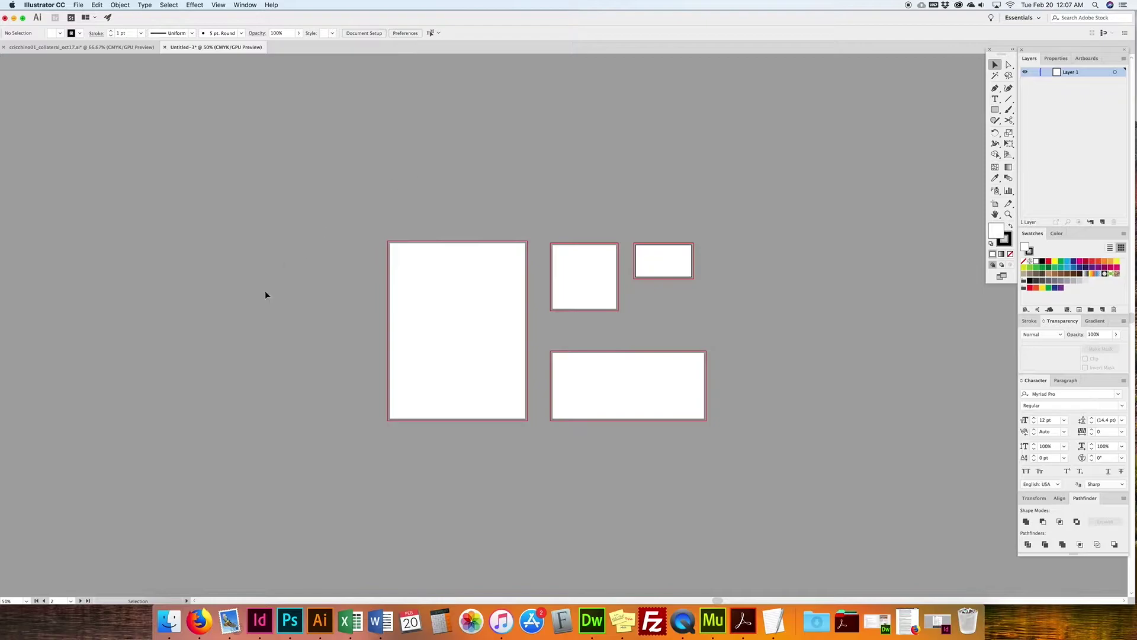
key(super+plus)
key(super+plus)
key(super+plus)
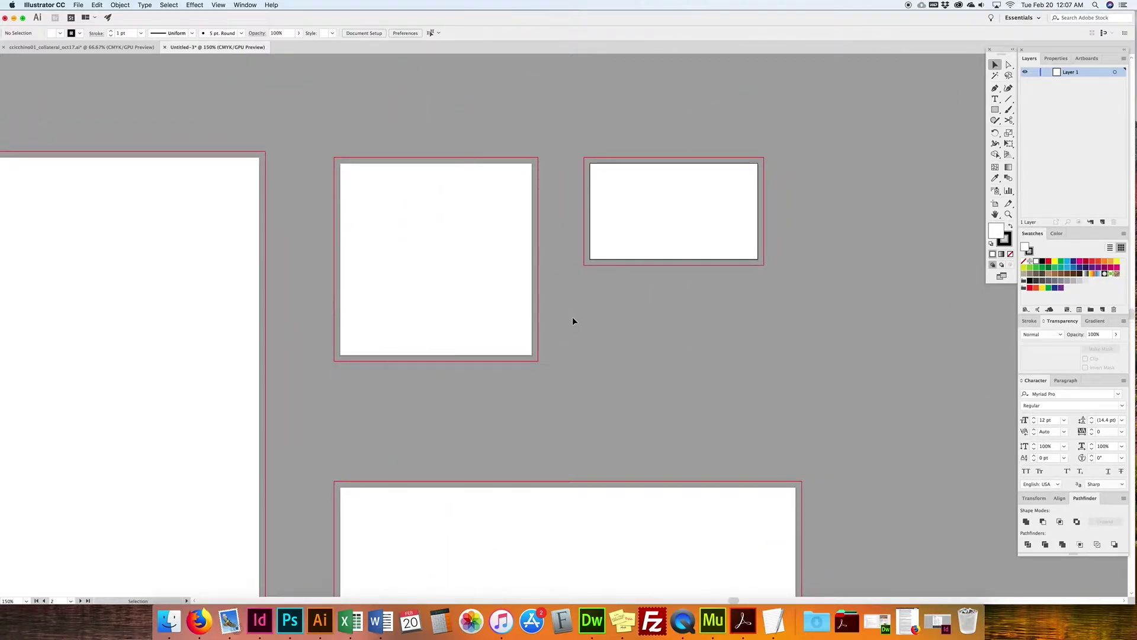
drag(533, 277, 641, 324)
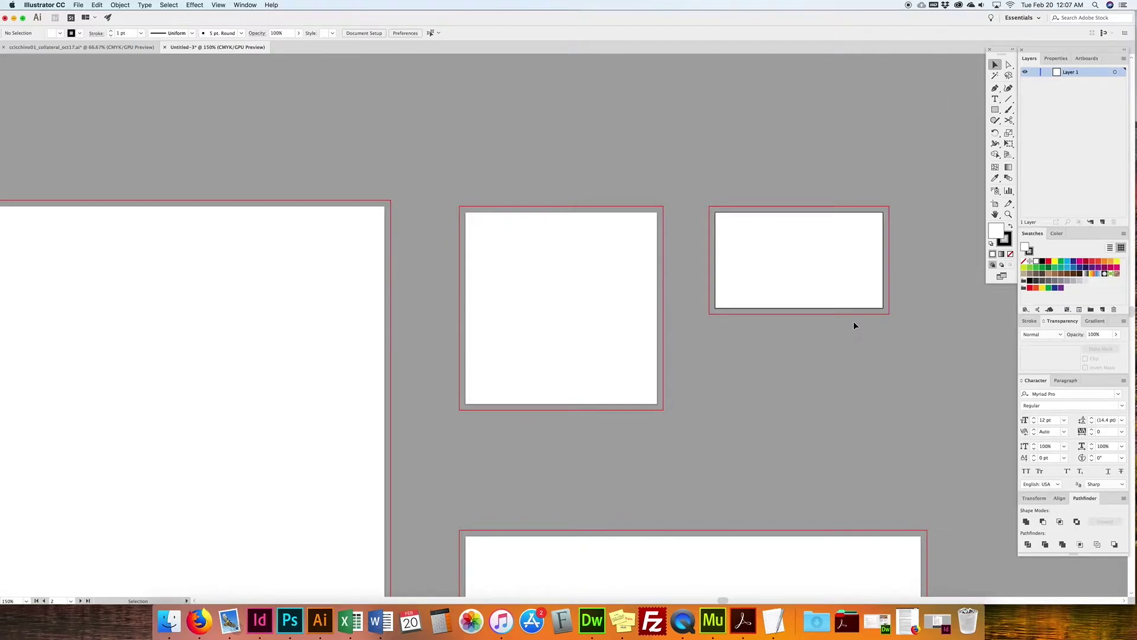
Step: Paste the NPCA logo and move it to the top of the logo artboard
key(a)
key(cmd+v)
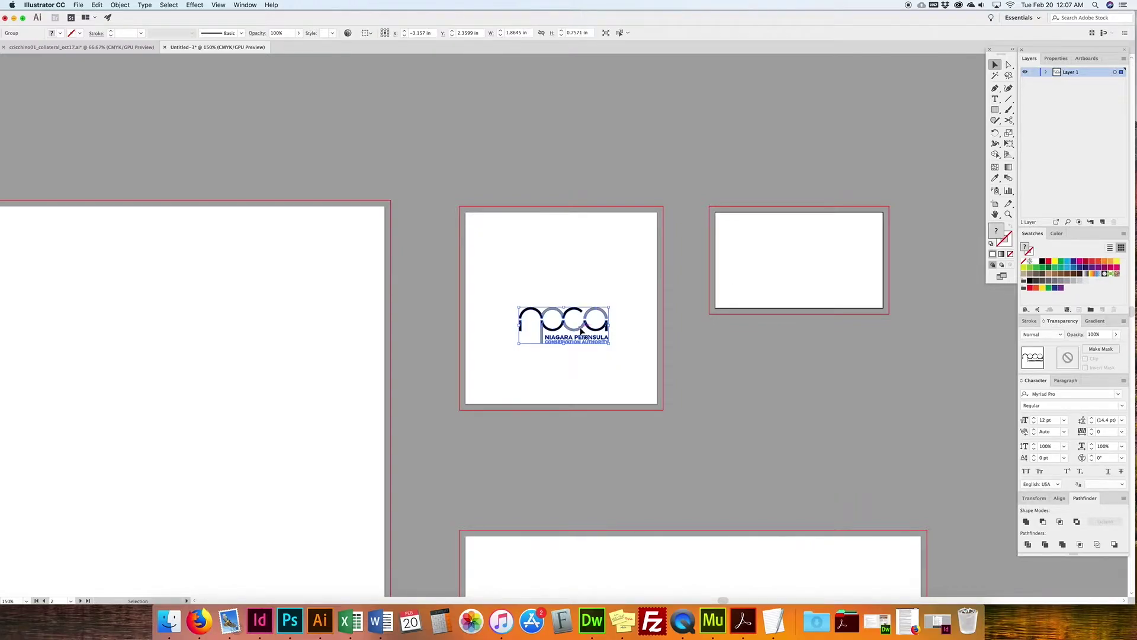
drag(579, 331, 579, 255)
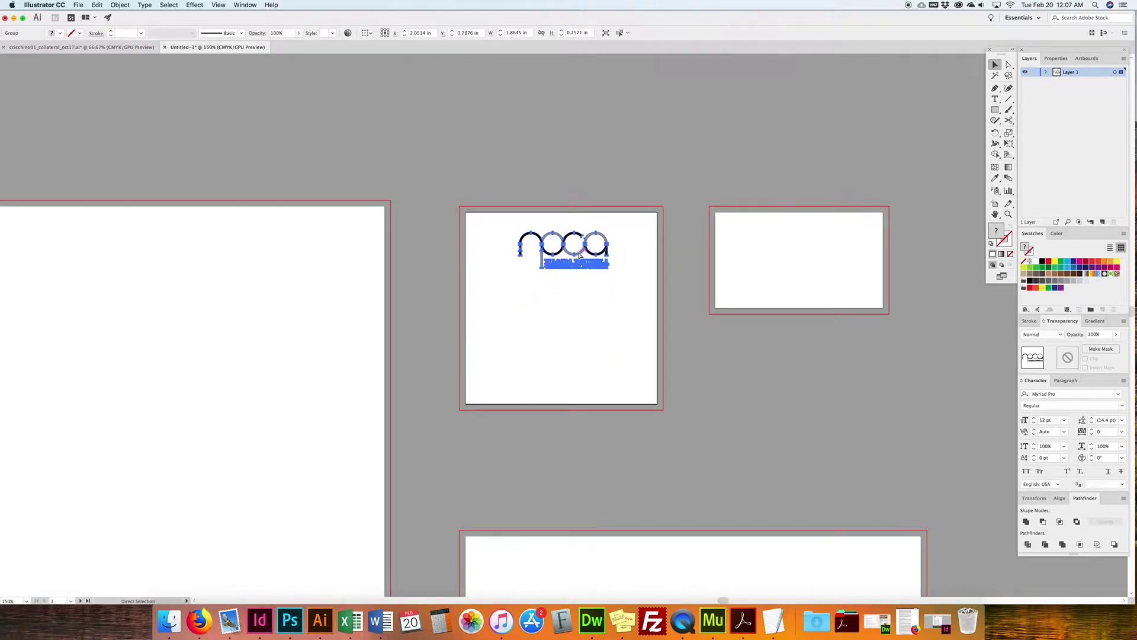
key(cmd+equal)
key(cmd+equal)
key(cmd+equal)
click(699, 277)
Step: Recolour the whole logo group black and nudge it slightly higher
drag(726, 272, 389, 436)
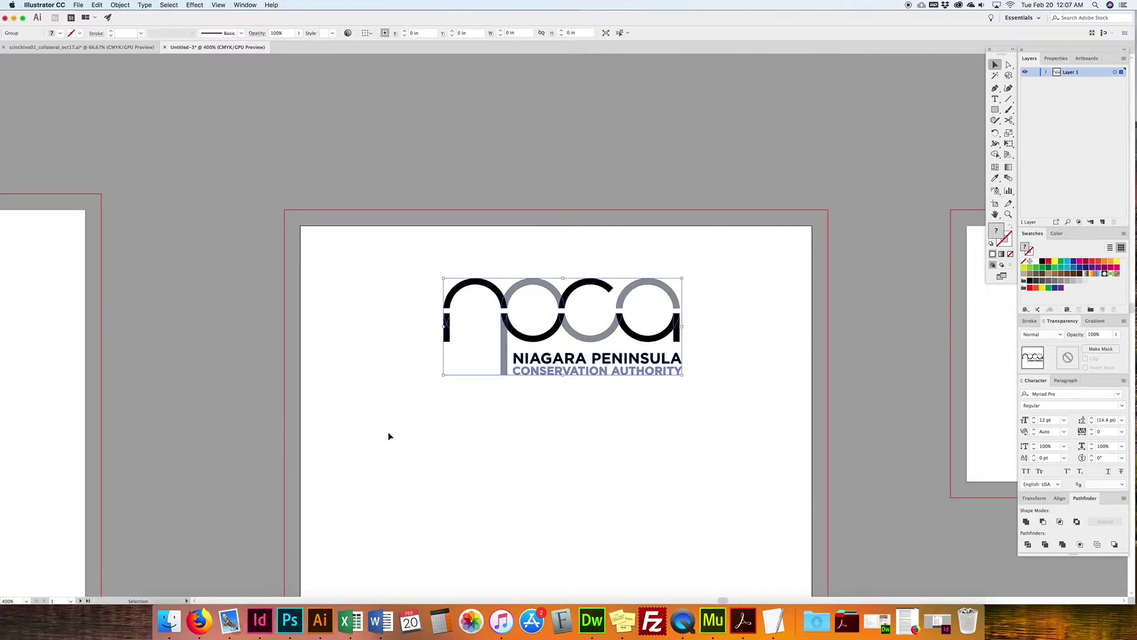
click(1042, 261)
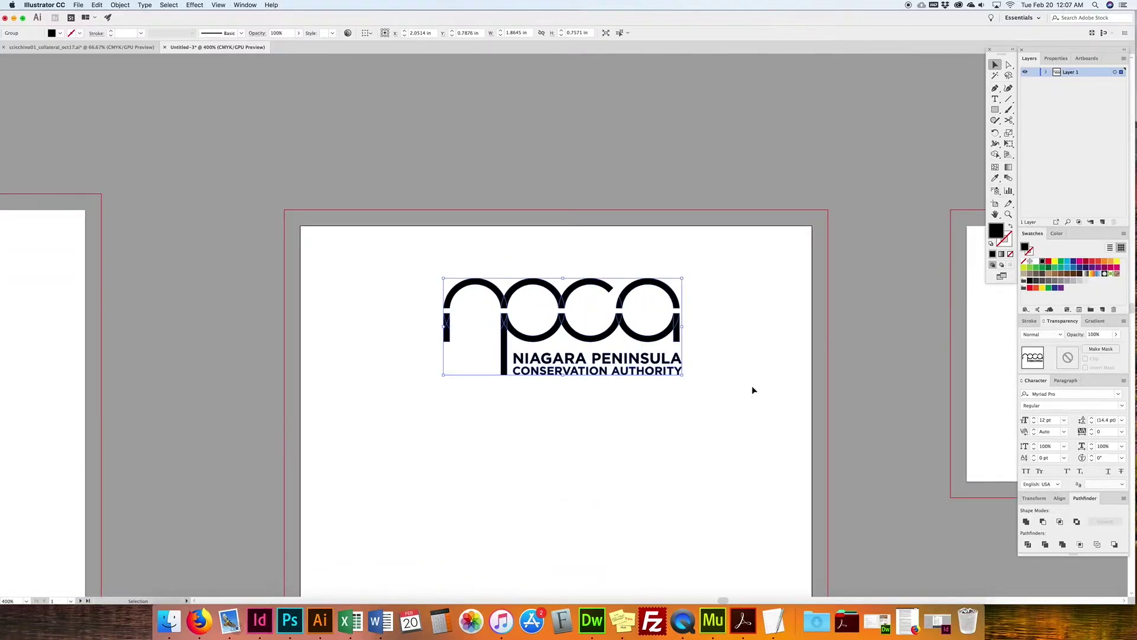
scroll(751, 386, down, 2)
drag(541, 279, 543, 254)
key(space)
drag(623, 410, 632, 353)
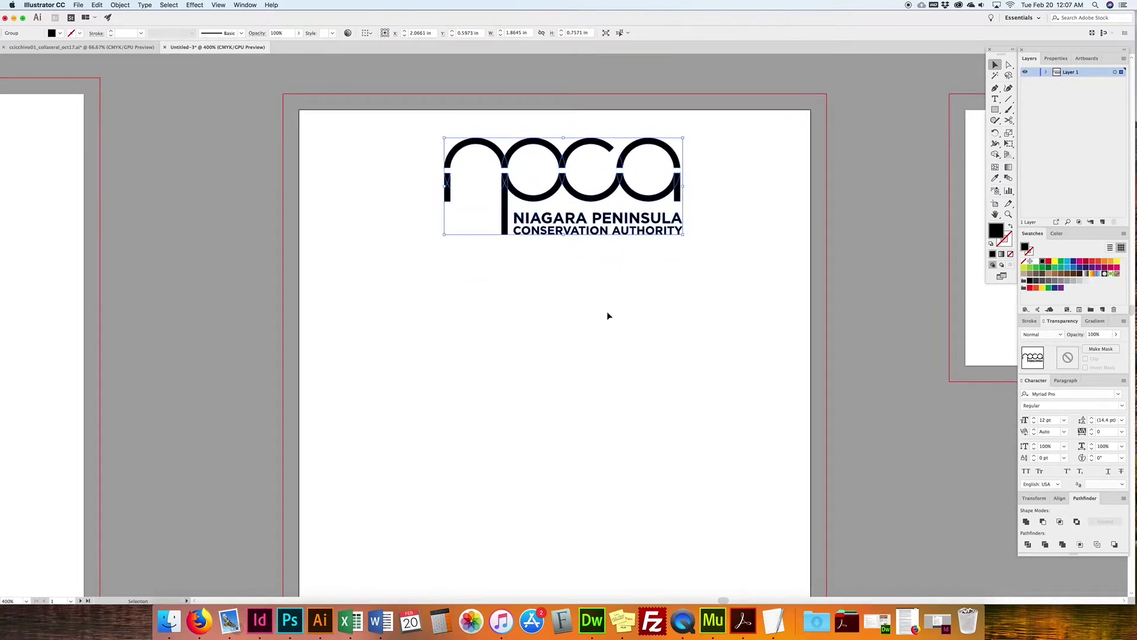
key(super+minus)
key(super+minus)
click(648, 301)
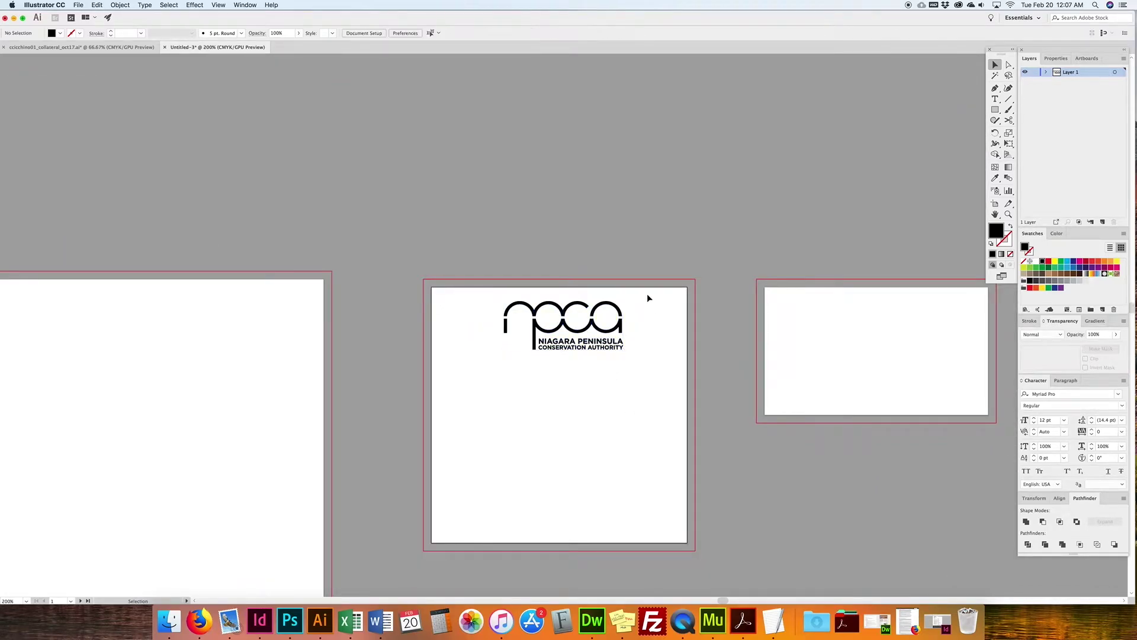
scroll(533, 373, down, 2)
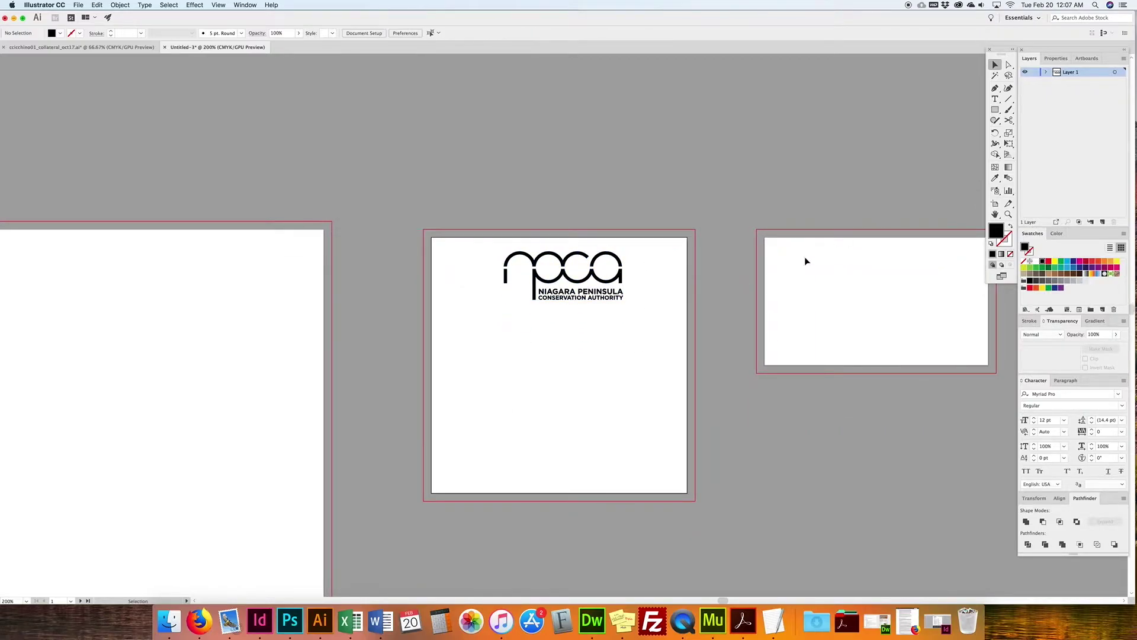
click(994, 110)
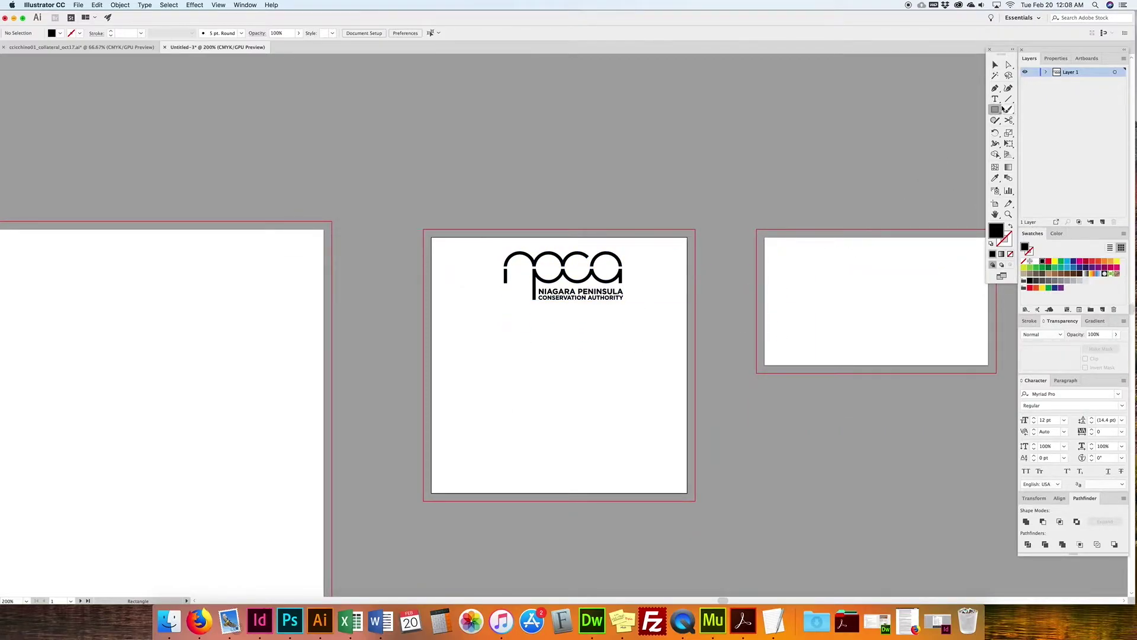
Step: Draw a wide rectangle across the artboard's middle and Alt-drag a logo copy onto it
drag(687, 326, 432, 398)
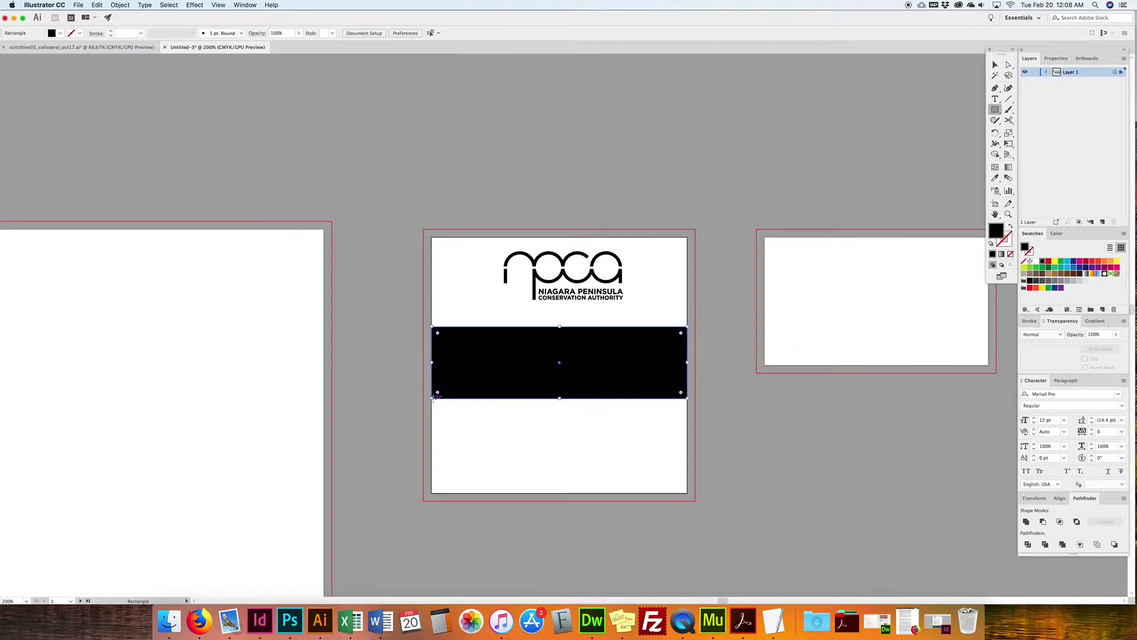
click(996, 66)
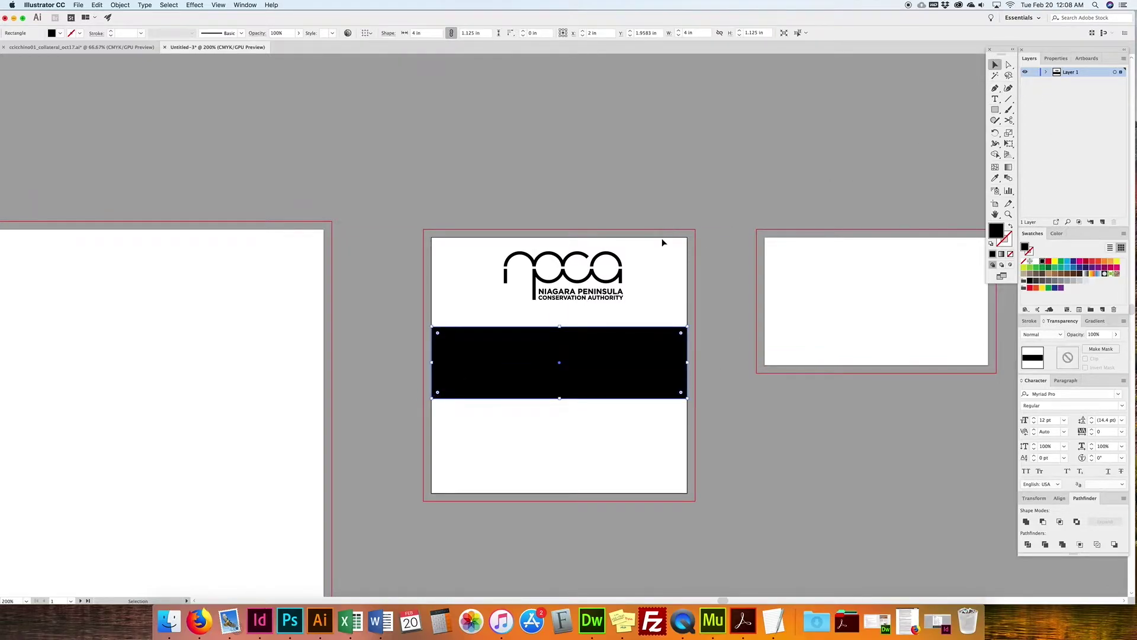
click(596, 275)
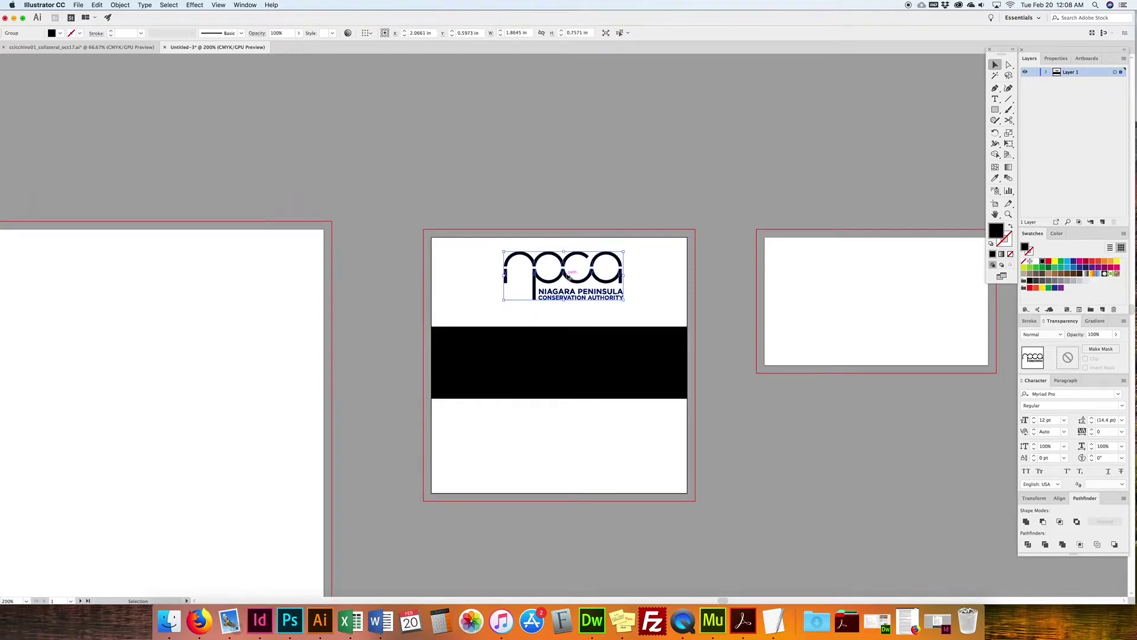
drag(569, 276, 569, 363)
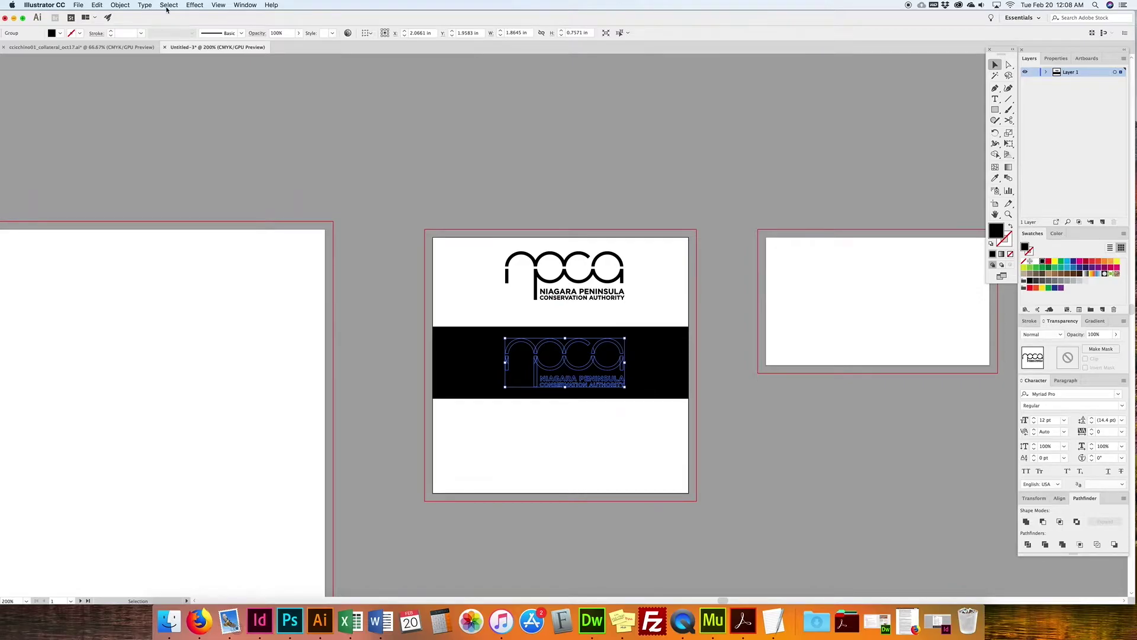
Step: Select only the logo copy on the black band and fill it white
click(120, 4)
mouse_move(148, 24)
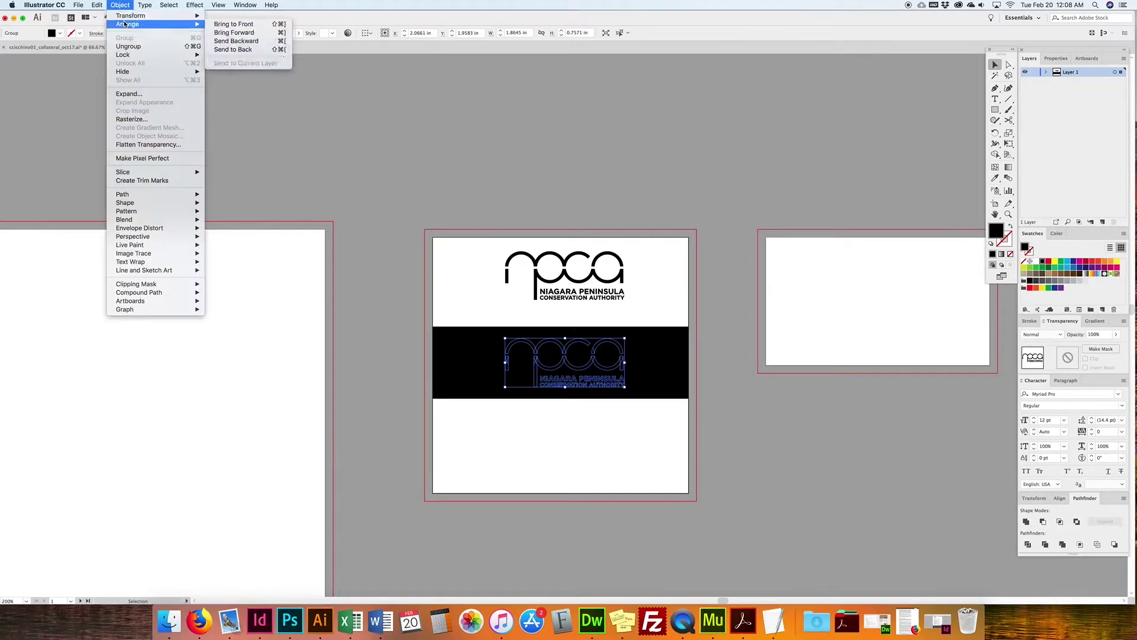
click(594, 167)
click(733, 385)
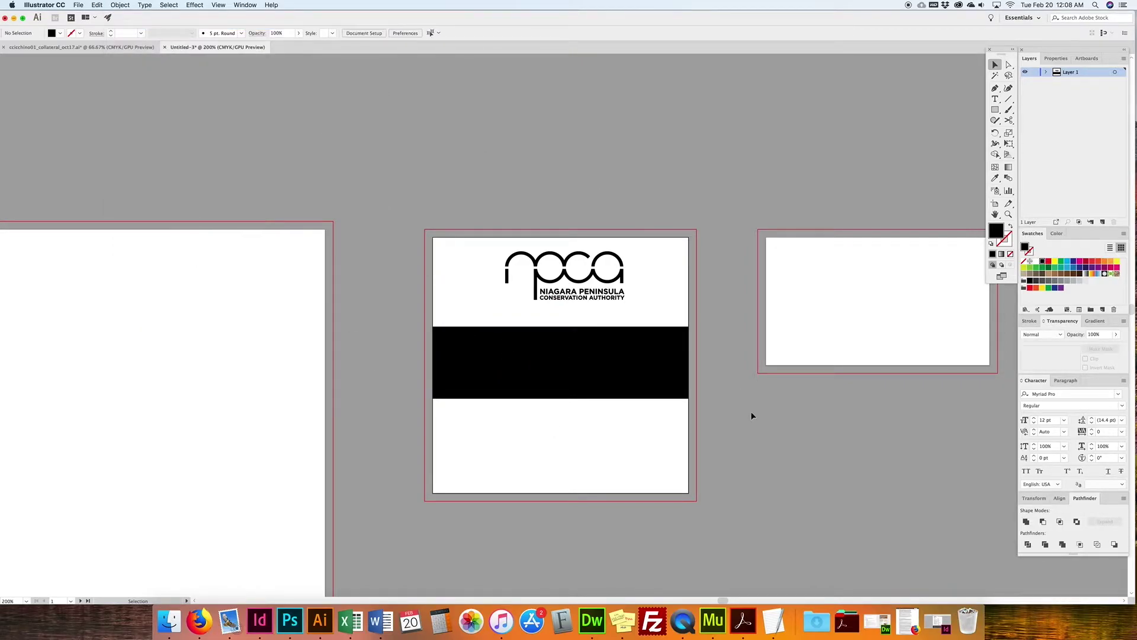
drag(708, 323, 456, 387)
shift+click(456, 386)
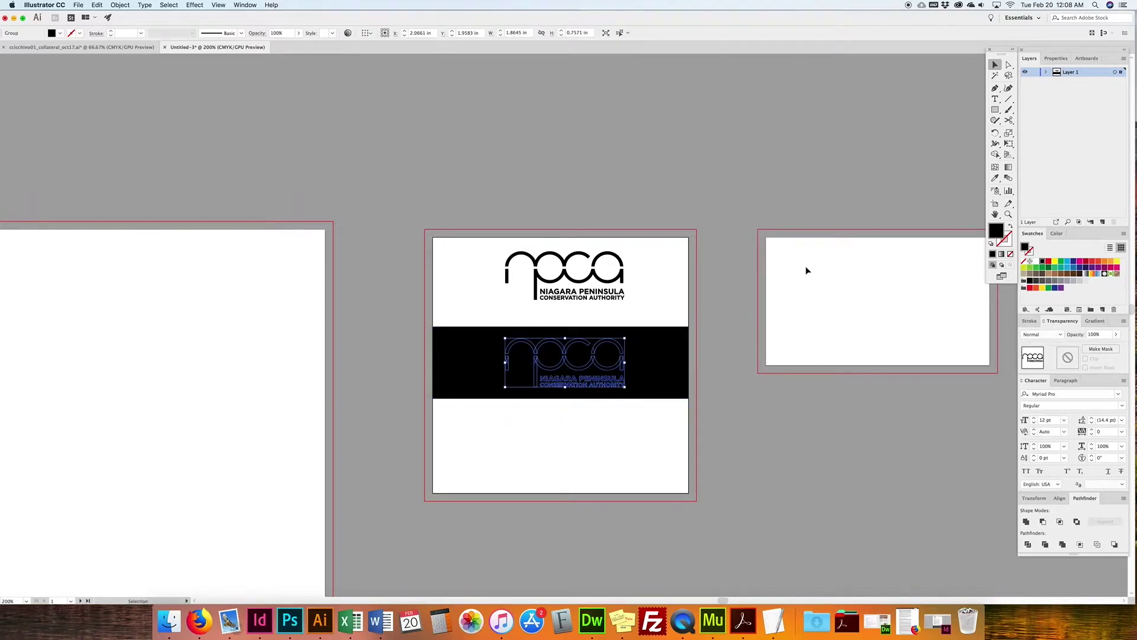
click(1037, 261)
click(700, 256)
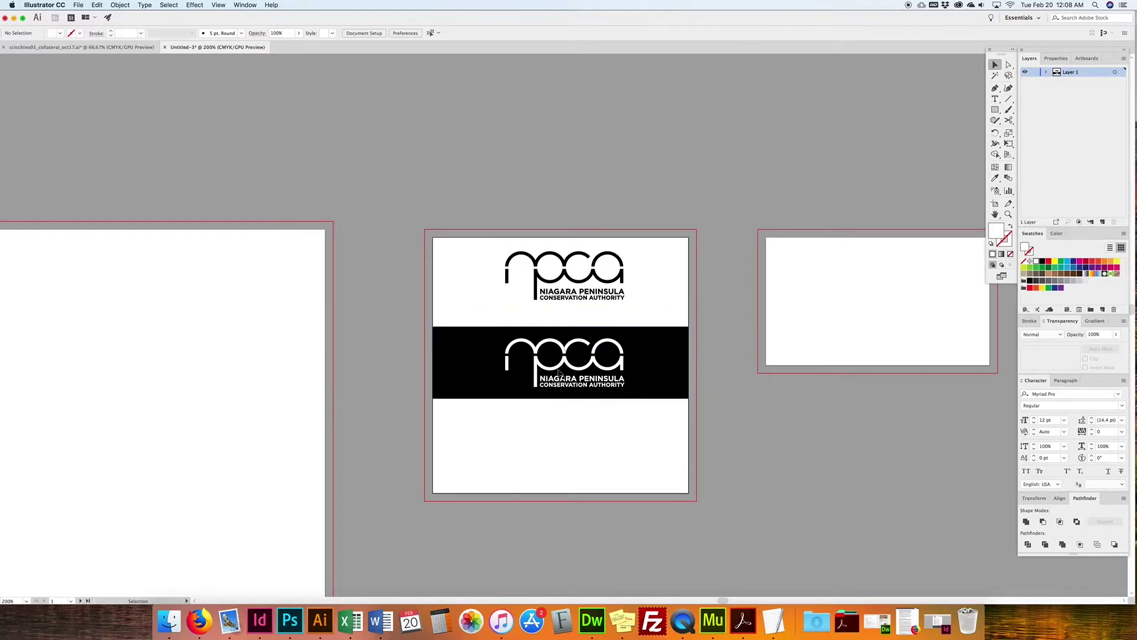
click(80, 47)
key(super+equal)
key(super+equal)
key(super+equal)
key(super+equal)
key(super+equal)
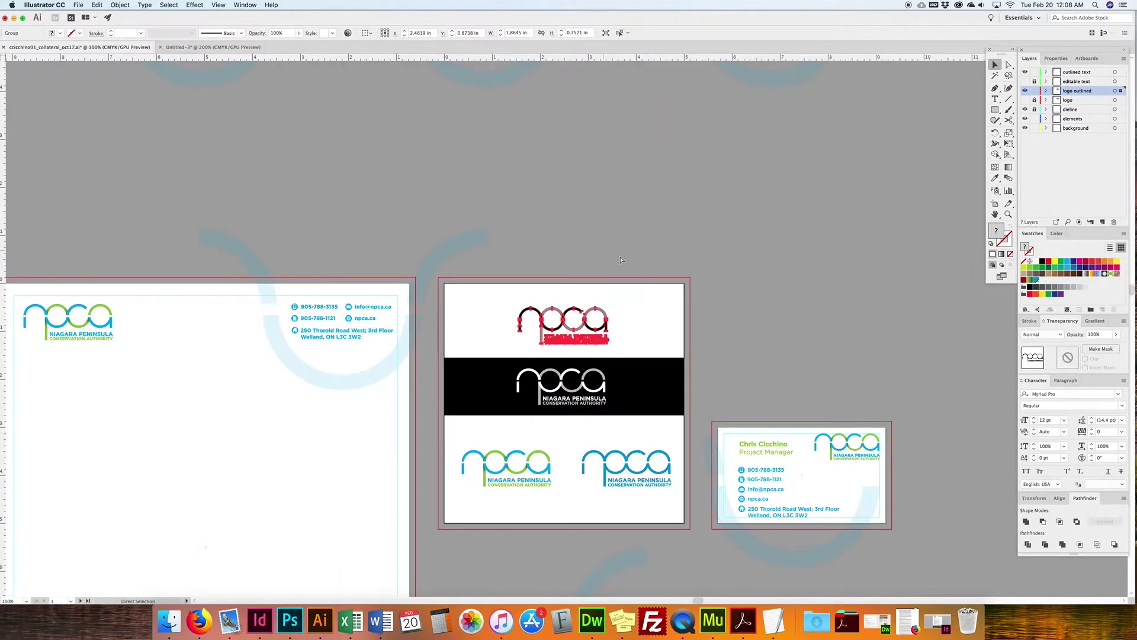
click(627, 243)
scroll(626, 245, down, 2)
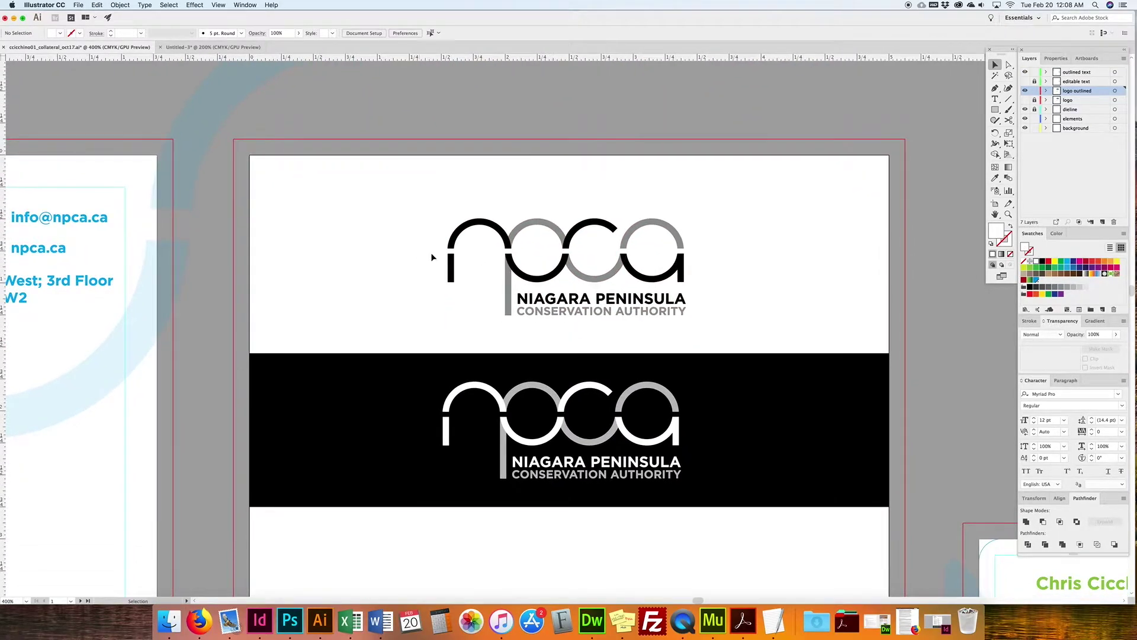
scroll(592, 296, down, 2)
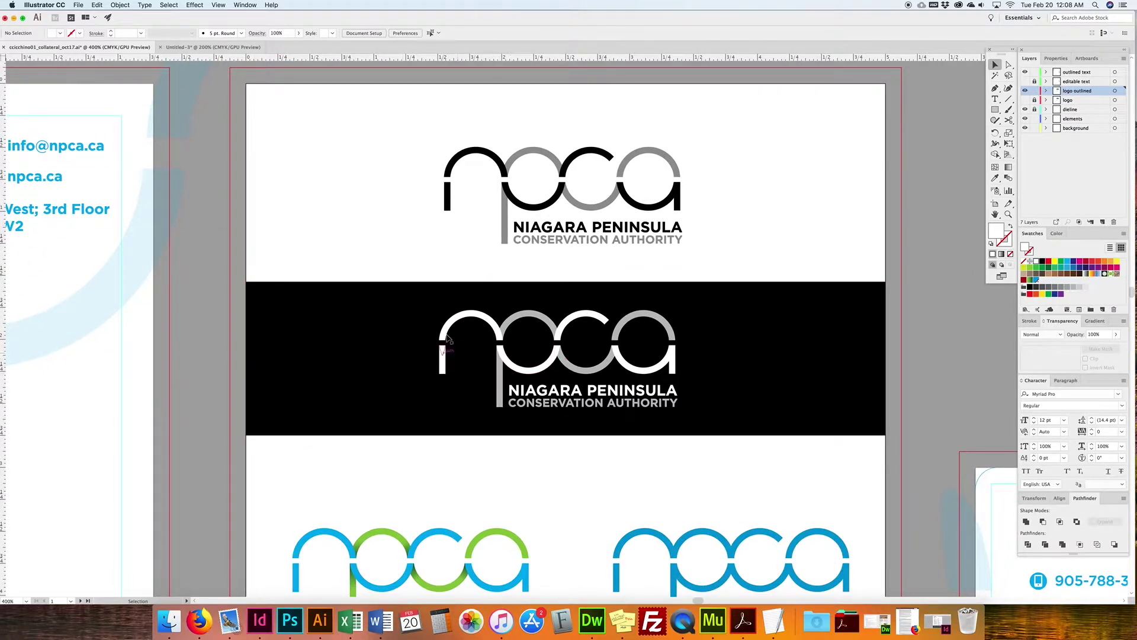
scroll(520, 305, up, 1)
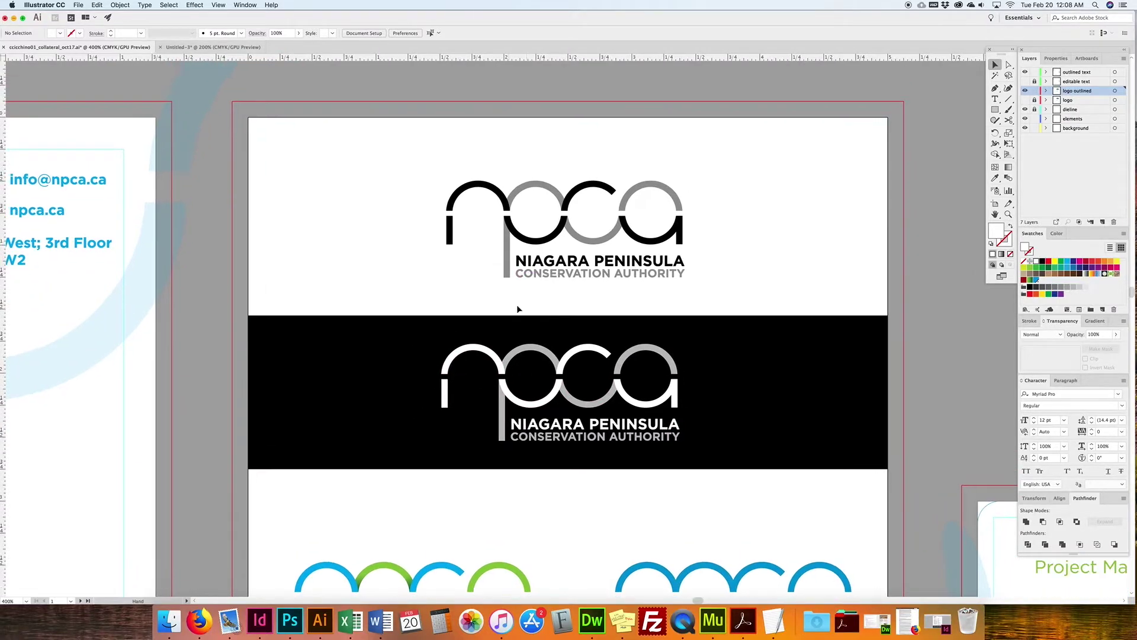
scroll(467, 336, down, 5)
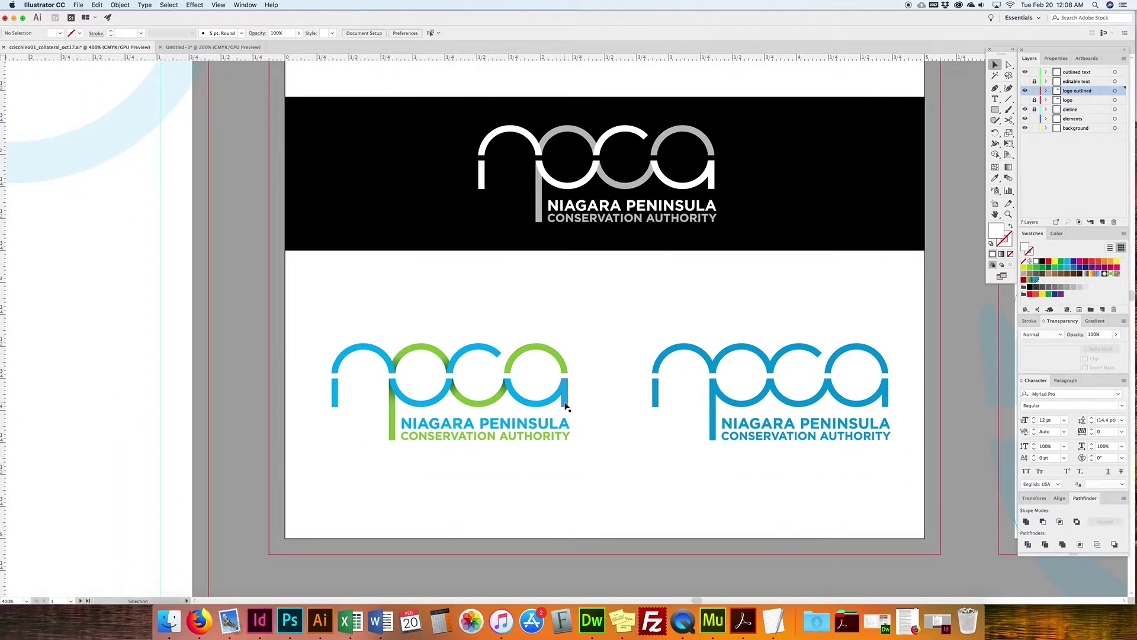
Step: Alt-drag a copy of the black NPCA logo into the lower white area of the artboard
click(211, 47)
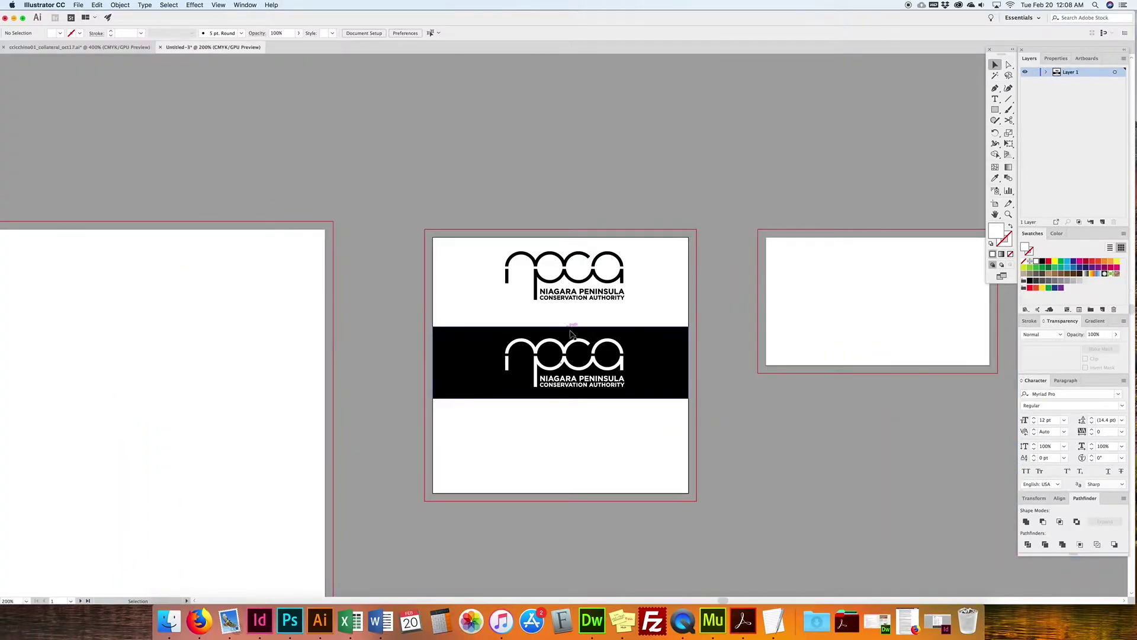
drag(619, 294, 591, 344)
drag(570, 387, 547, 441)
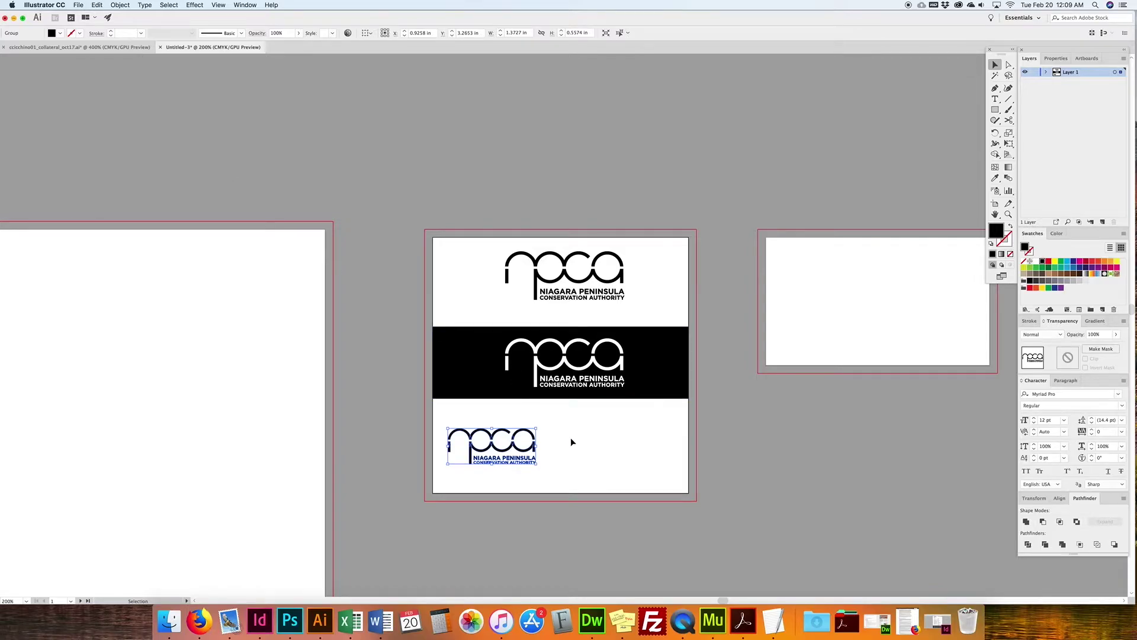
key(Delete)
drag(647, 262, 474, 309)
drag(585, 293, 540, 462)
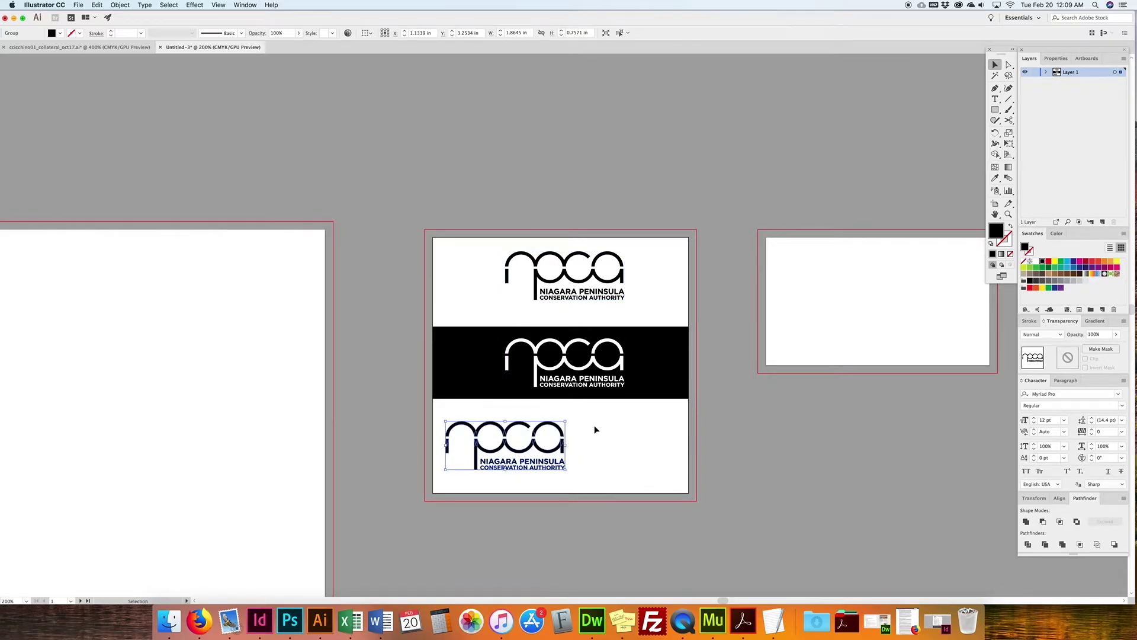
click(715, 240)
drag(482, 426, 581, 436)
click(591, 421)
Step: Fill the copied logo's arcs green and its other parts and NIAGARA PENINSULA text cyan
scroll(578, 436, right, 1)
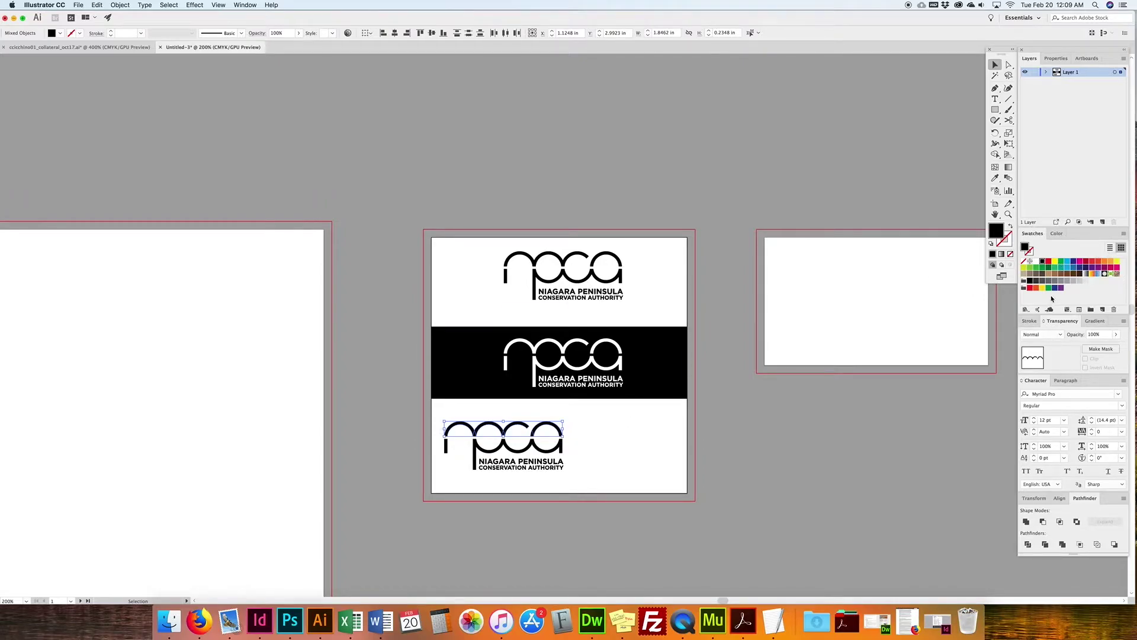
click(1061, 265)
click(601, 450)
click(445, 453)
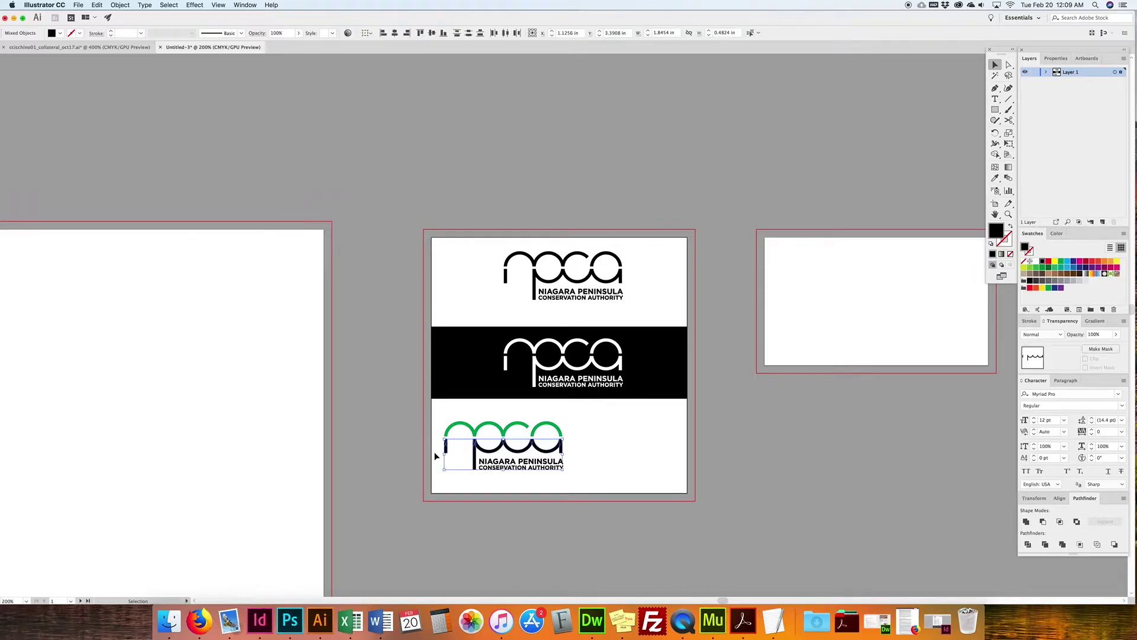
click(1067, 261)
click(578, 467)
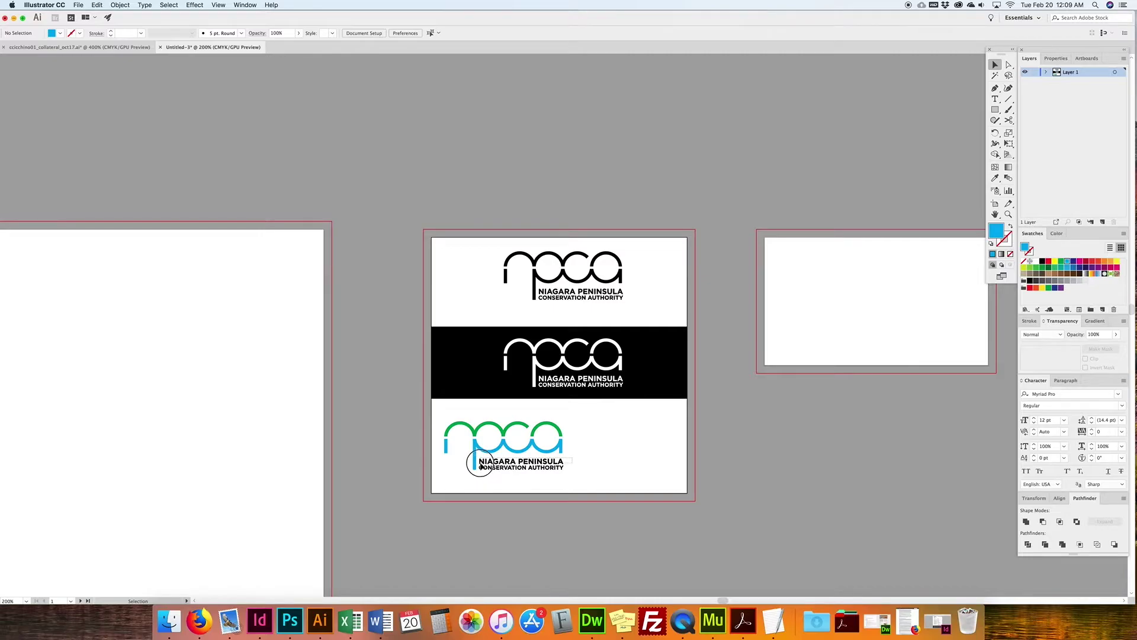
click(490, 467)
click(591, 439)
click(490, 472)
click(1068, 263)
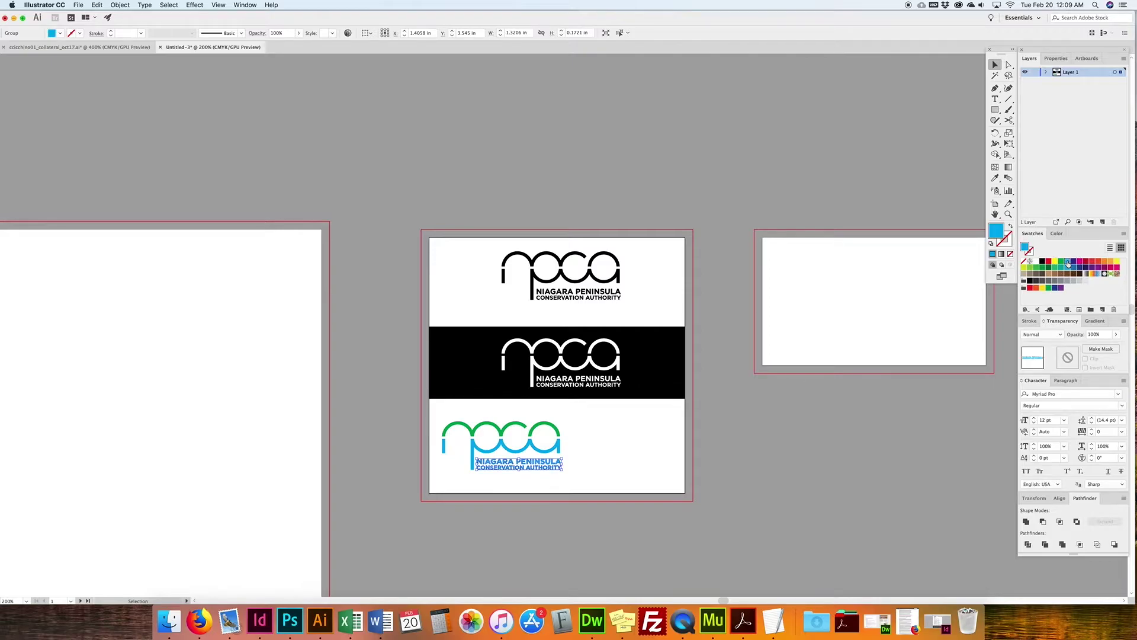
click(631, 441)
Step: Ungroup the logo text and make the CONSERVATION AUTHORITY line green
drag(572, 451, 476, 482)
click(535, 479)
click(553, 469)
key(super+8)
click(573, 472)
drag(569, 468, 475, 475)
click(1061, 261)
click(577, 470)
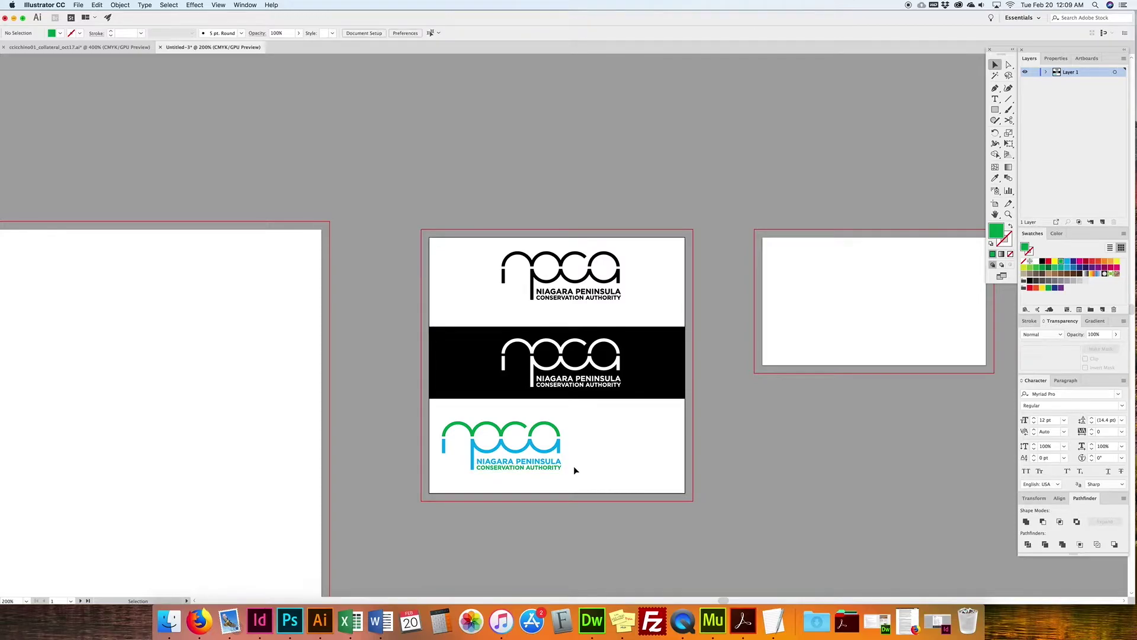
drag(574, 425, 578, 454)
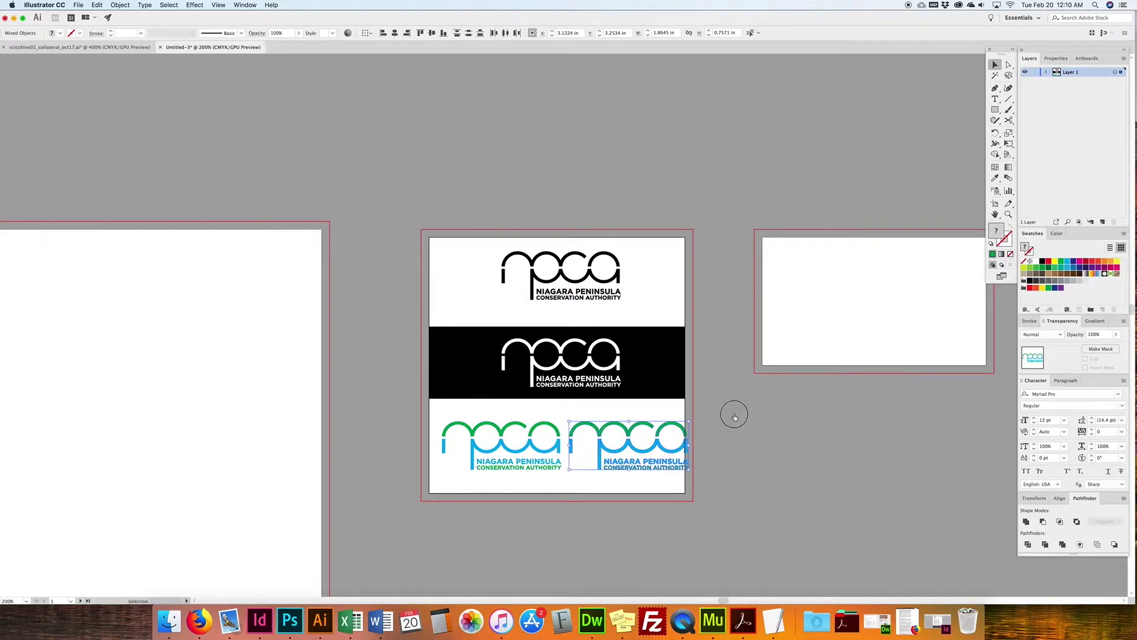
Step: Duplicate the colour logo to its right, resize both copies and nudge the left one into place
drag(427, 478, 677, 448)
click(700, 445)
drag(446, 472, 535, 452)
click(562, 418)
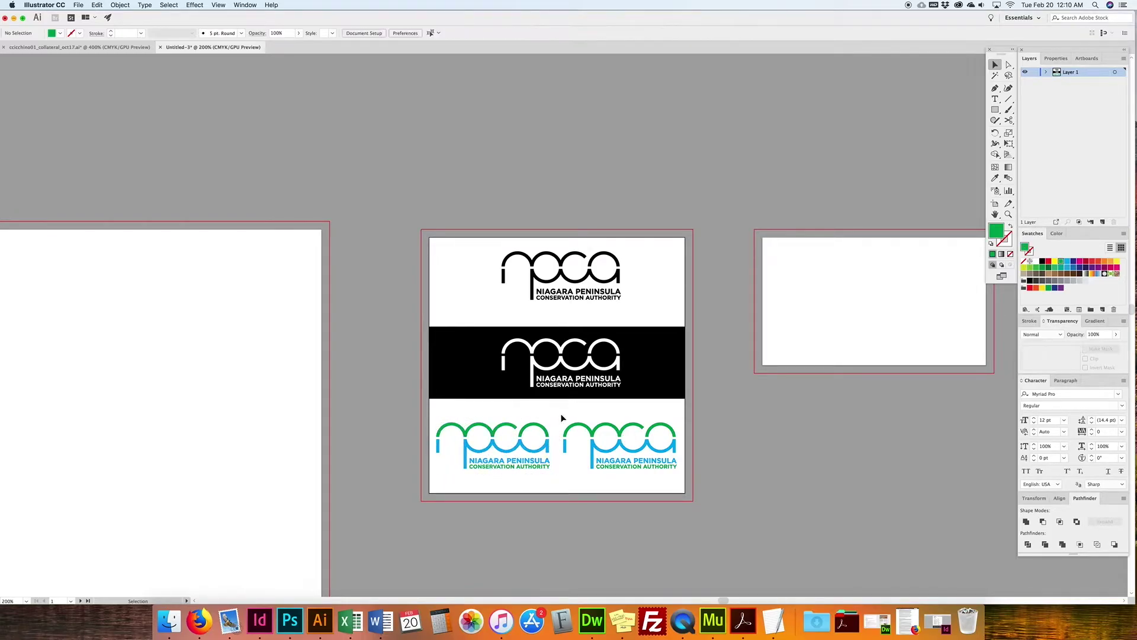
click(662, 474)
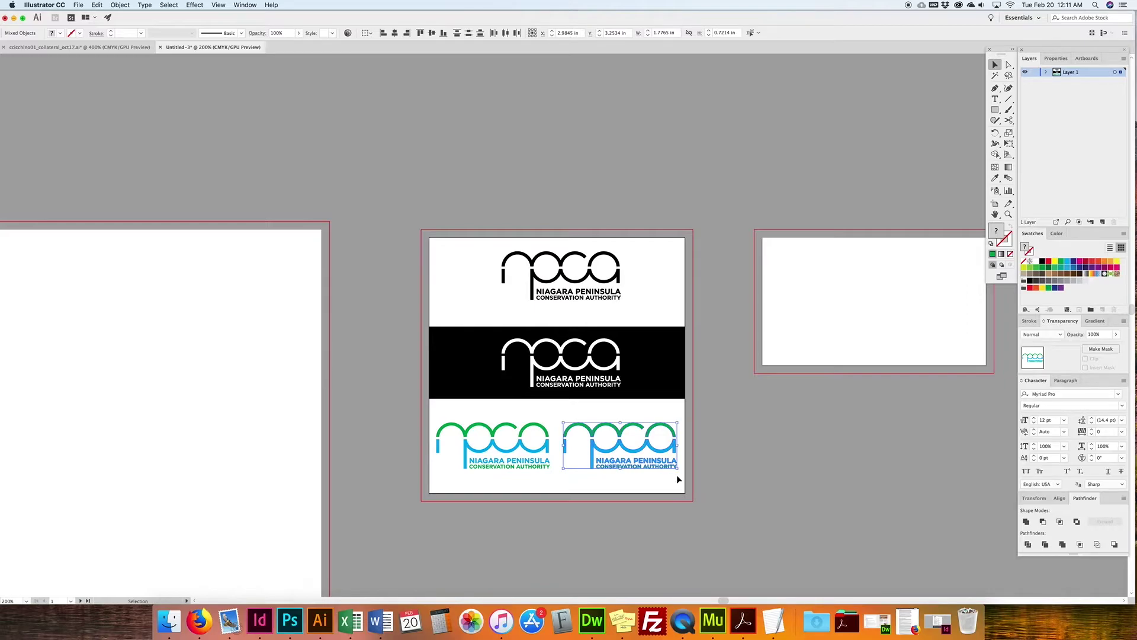
click(714, 454)
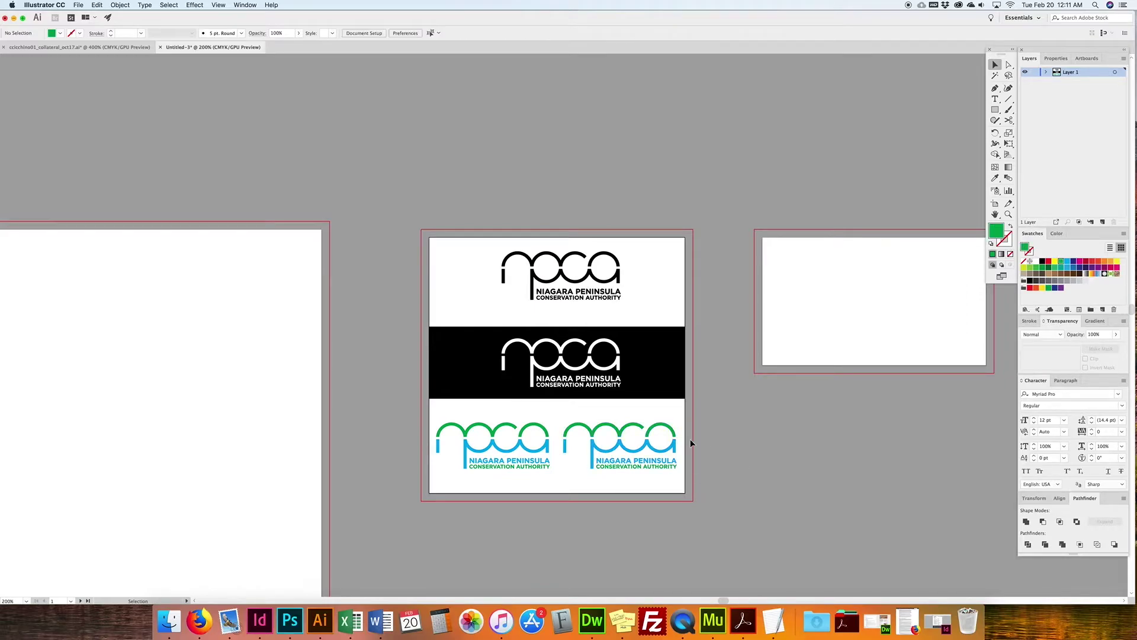
drag(683, 428, 555, 482)
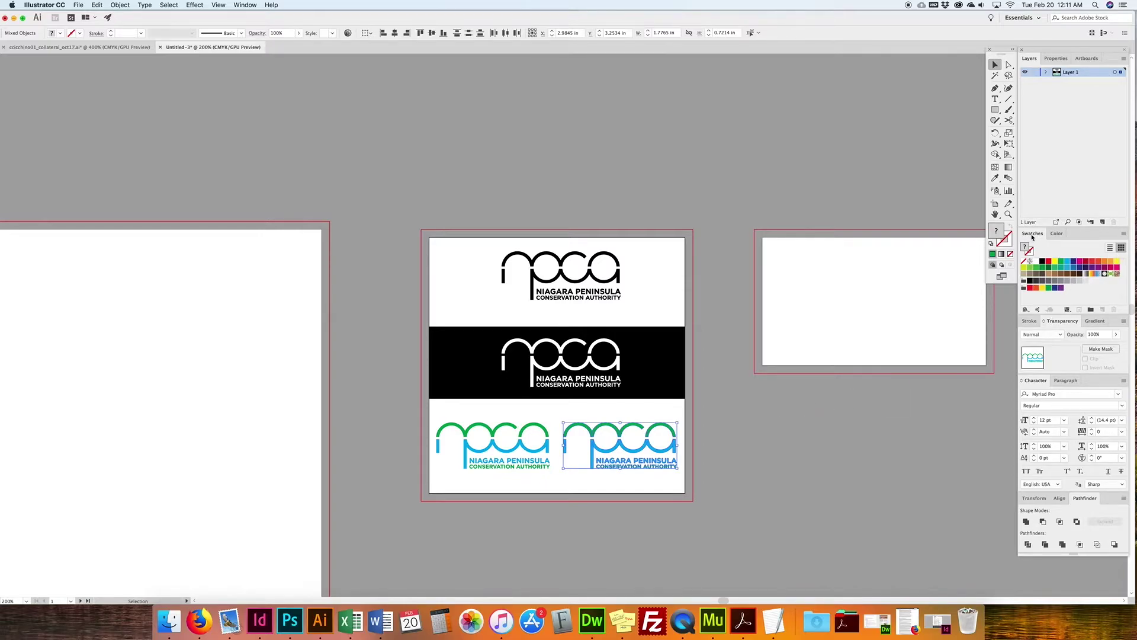
Step: Bring up the Swatches panel's Open Swatch Library list and its Color Books submenu
click(1124, 236)
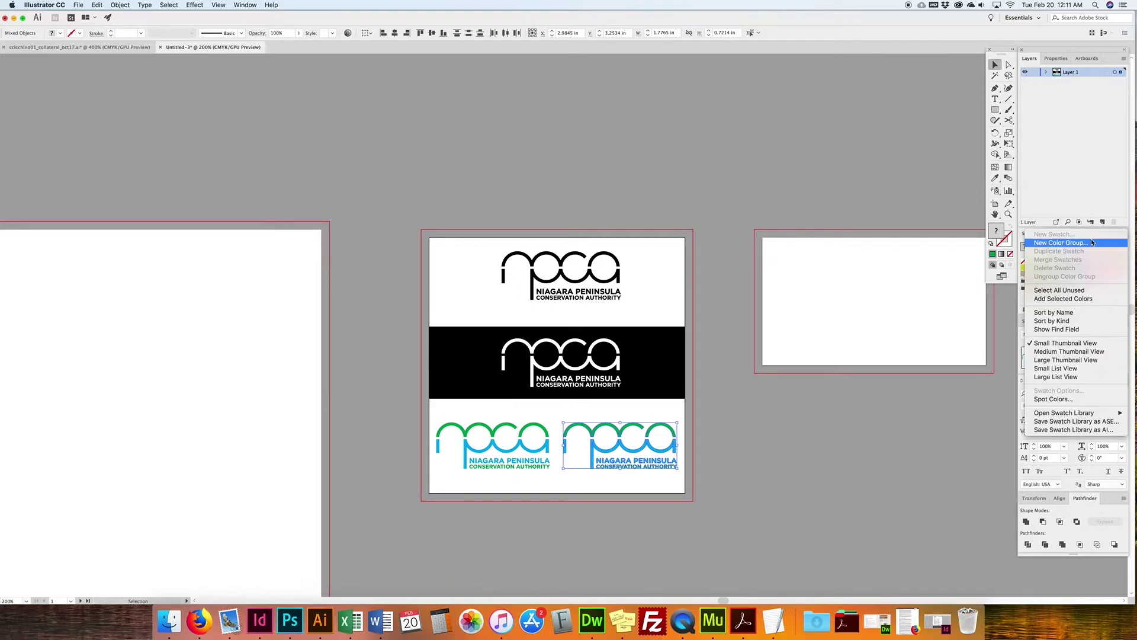
click(985, 323)
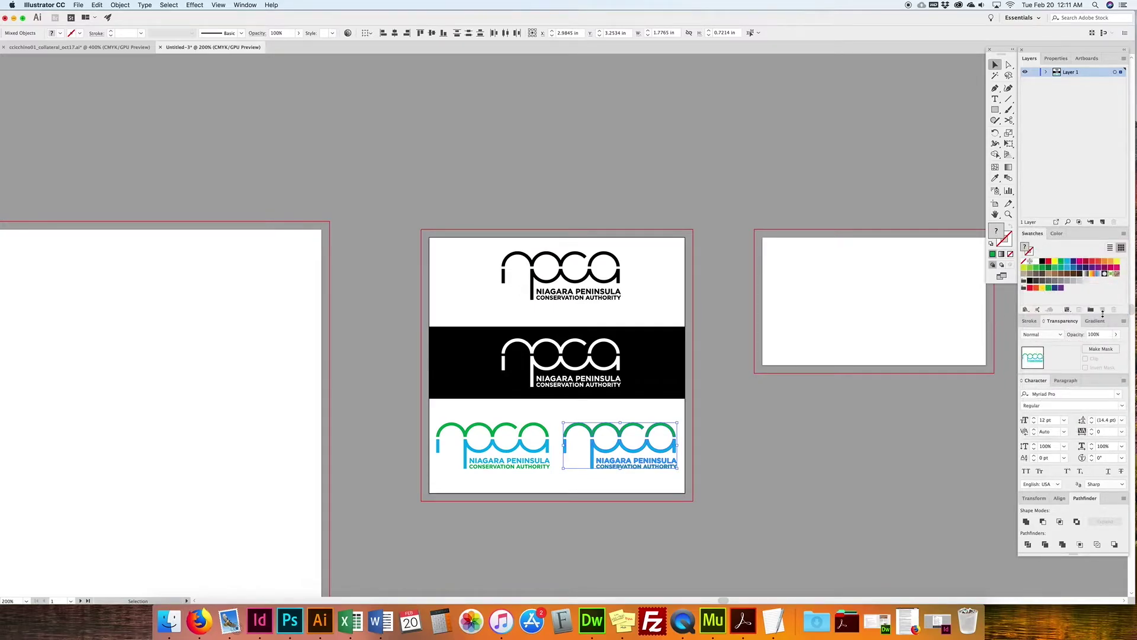
click(1123, 237)
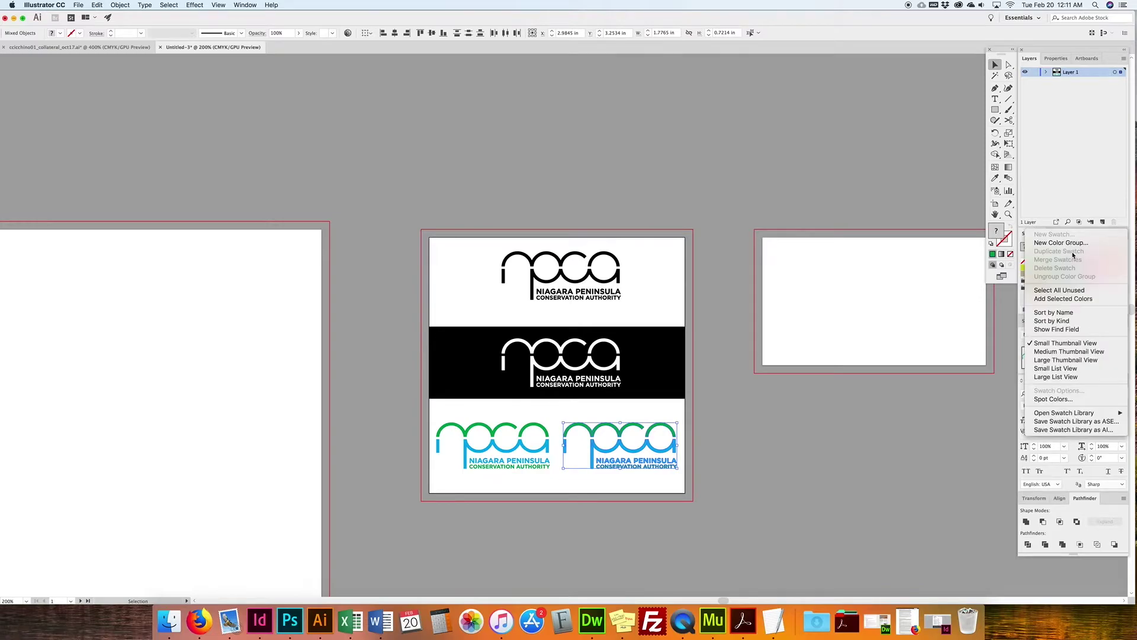
mouse_move(1067, 413)
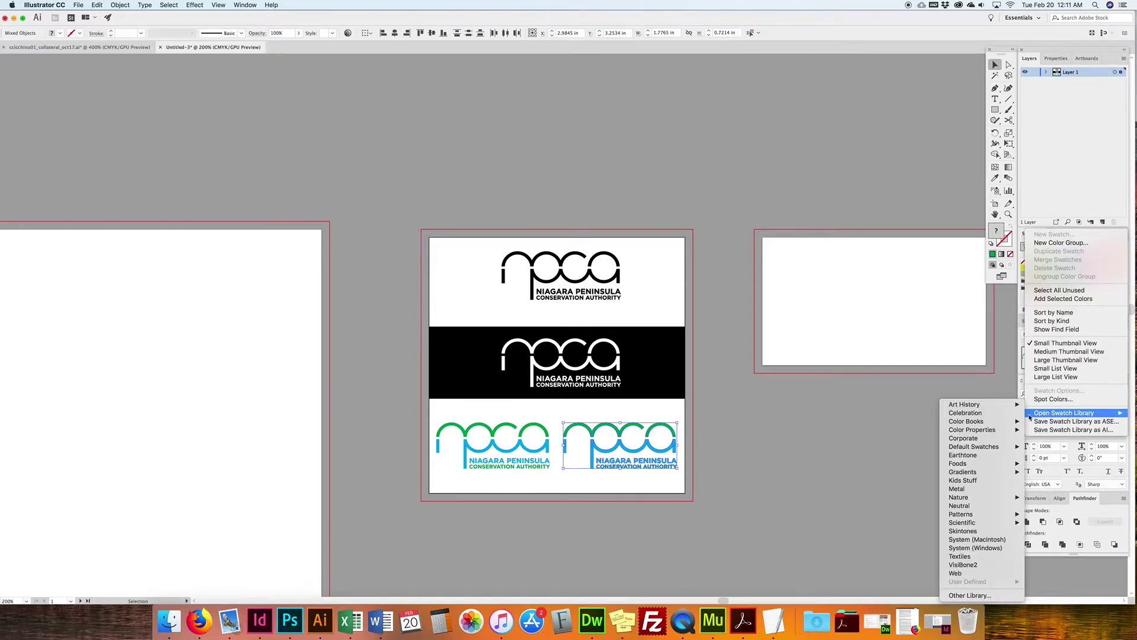
mouse_move(989, 432)
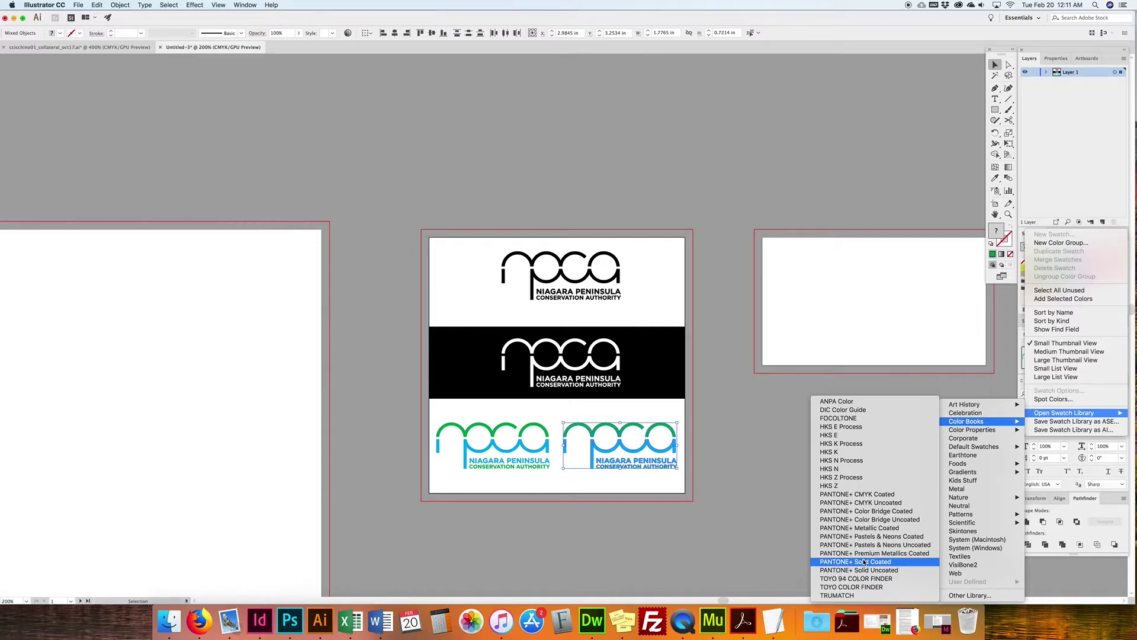
Step: Load the PANTONE+ Solid Coated library and position it clear of the artwork
click(864, 562)
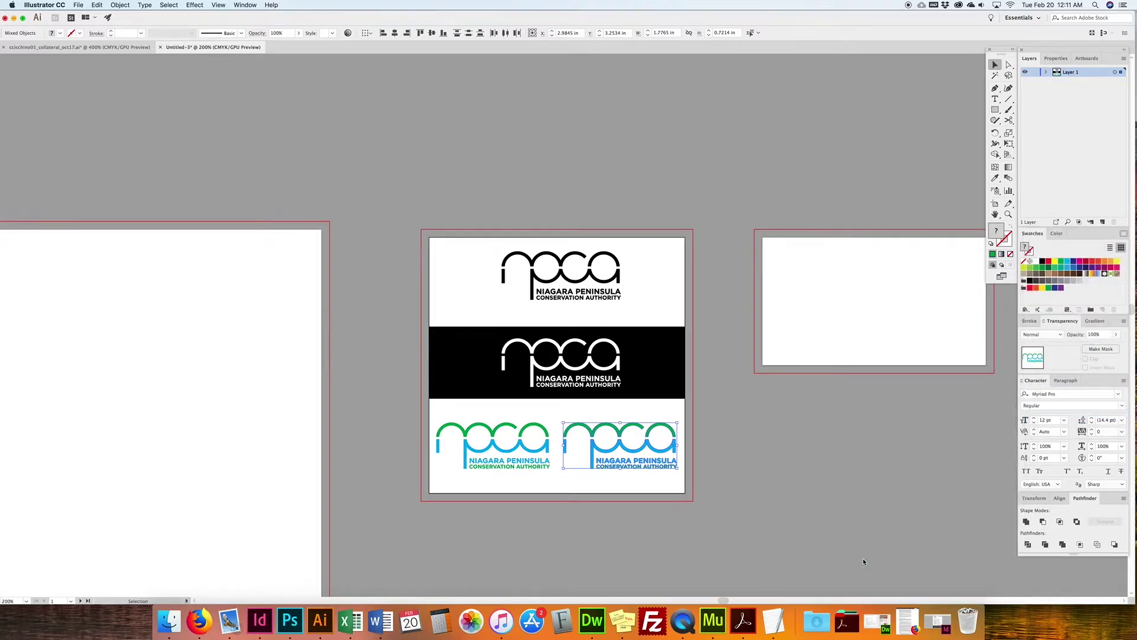
drag(575, 294, 795, 166)
drag(785, 424, 788, 508)
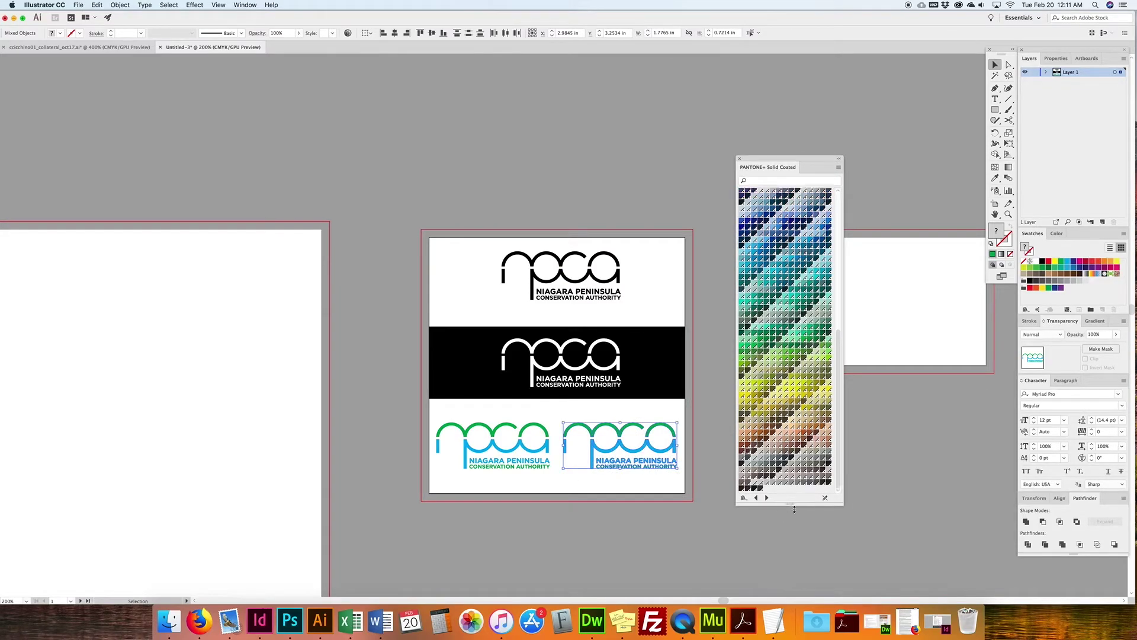
scroll(838, 280, up, 5)
scroll(838, 280, up, 3)
scroll(837, 355, down, 8)
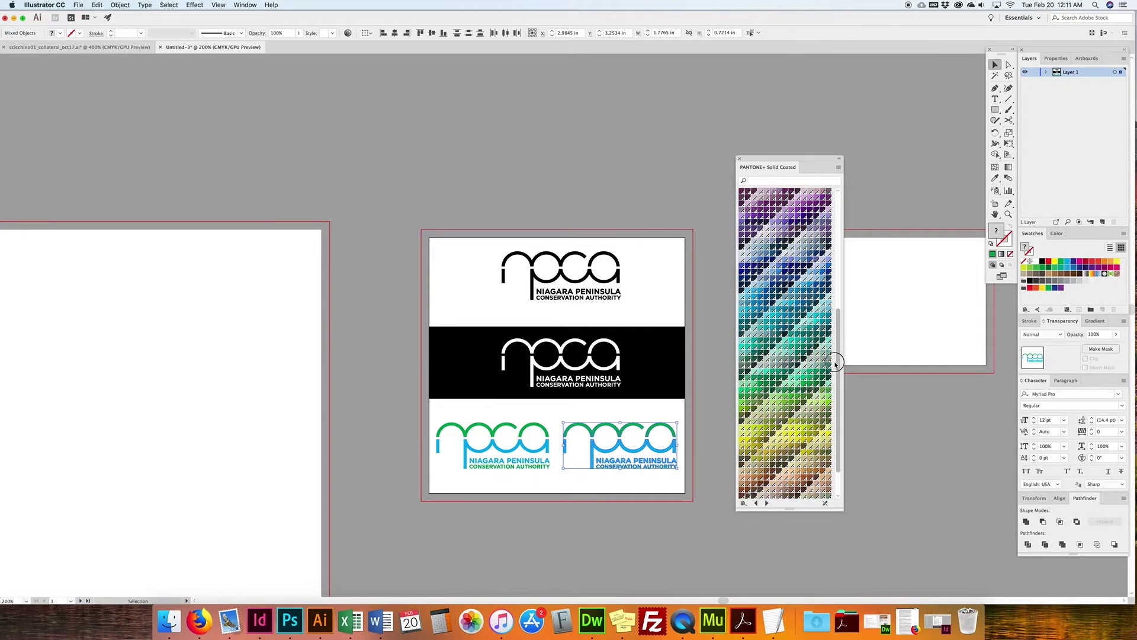
scroll(837, 374, up, 1)
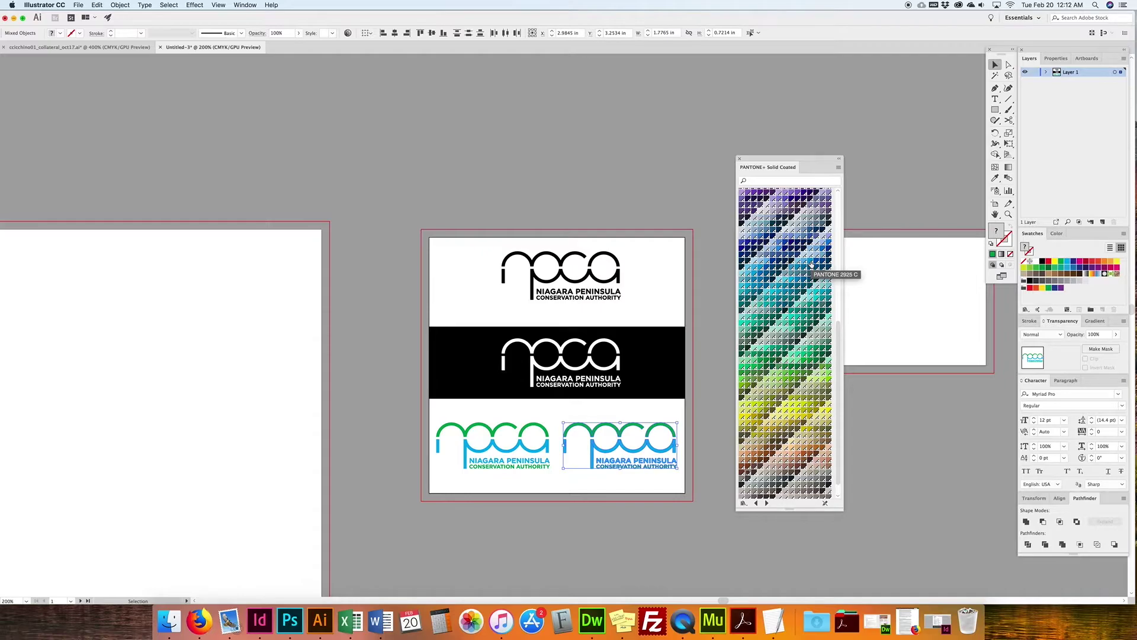
Step: Recolour the selected logo with PANTONE 2925 C and close the Pantone library
click(811, 264)
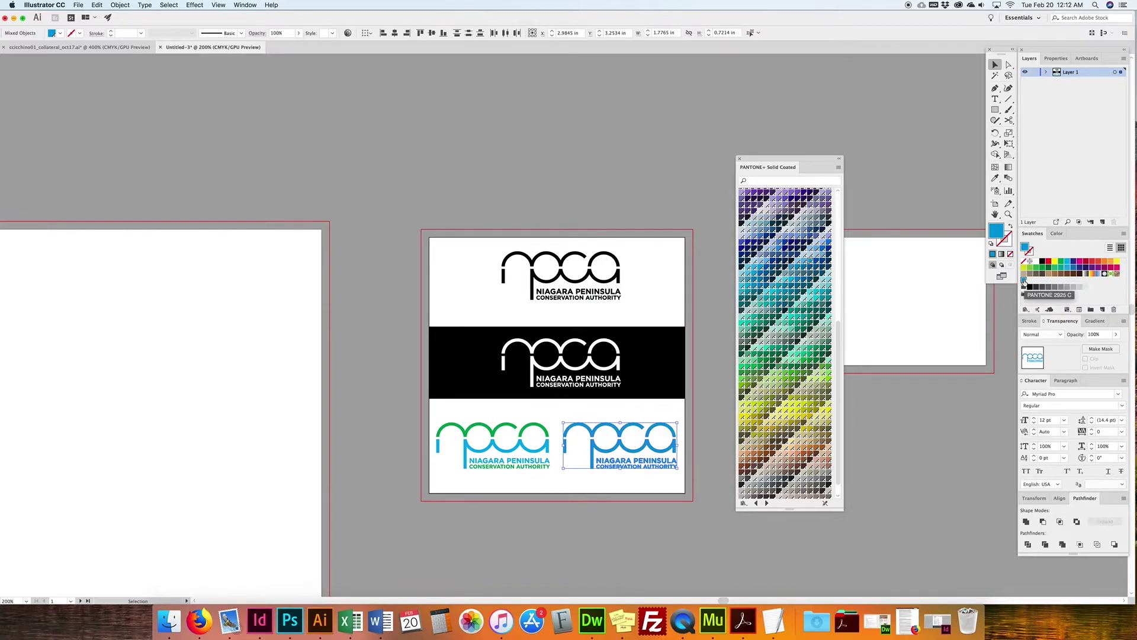
click(739, 158)
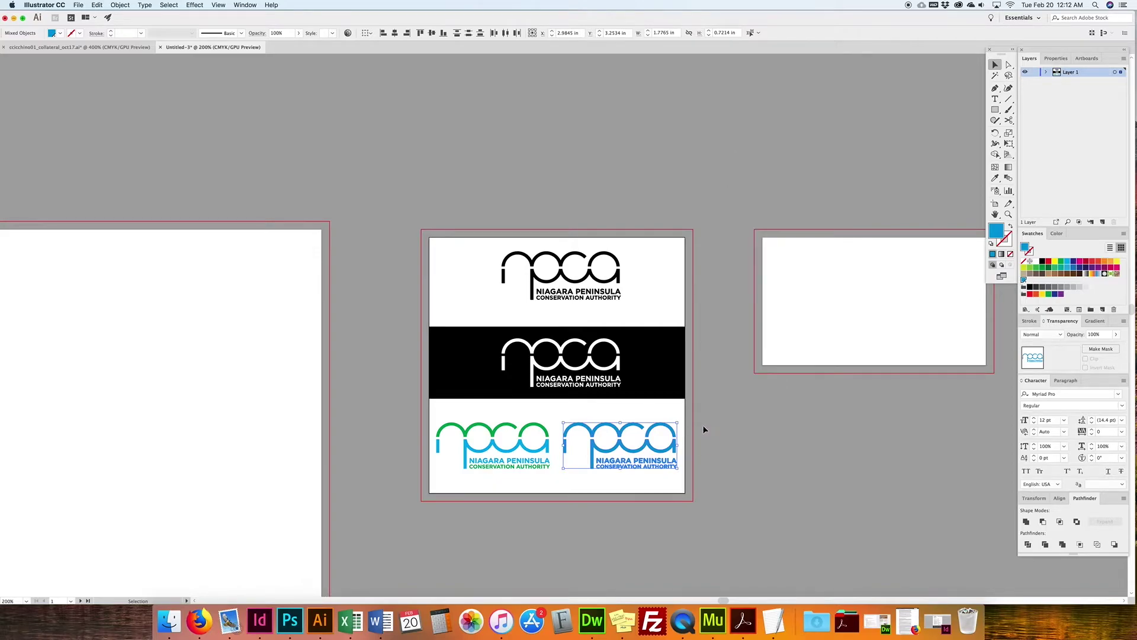
click(639, 454)
drag(638, 454, 559, 478)
double_click(1024, 280)
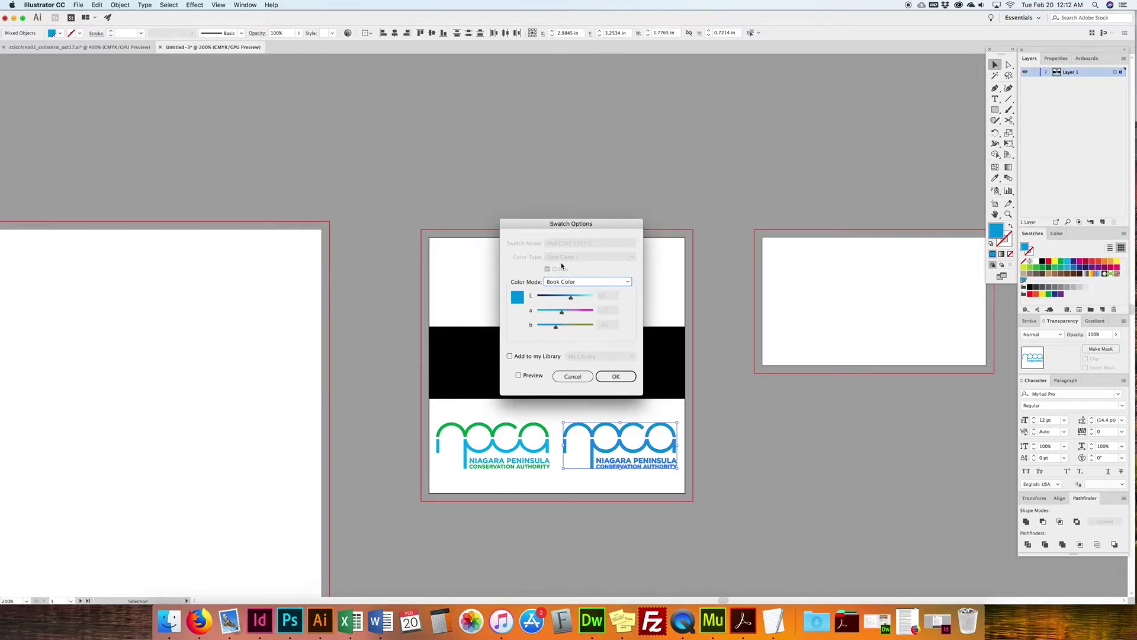
click(616, 376)
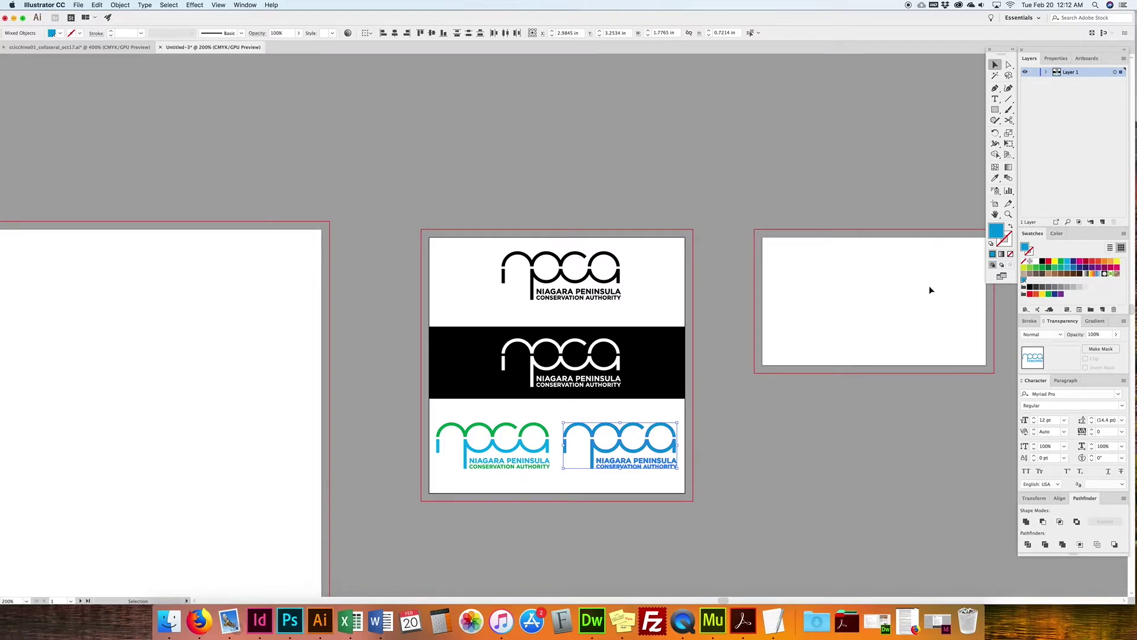
Step: Select the left green NPCA logo on the logo artboard
click(720, 268)
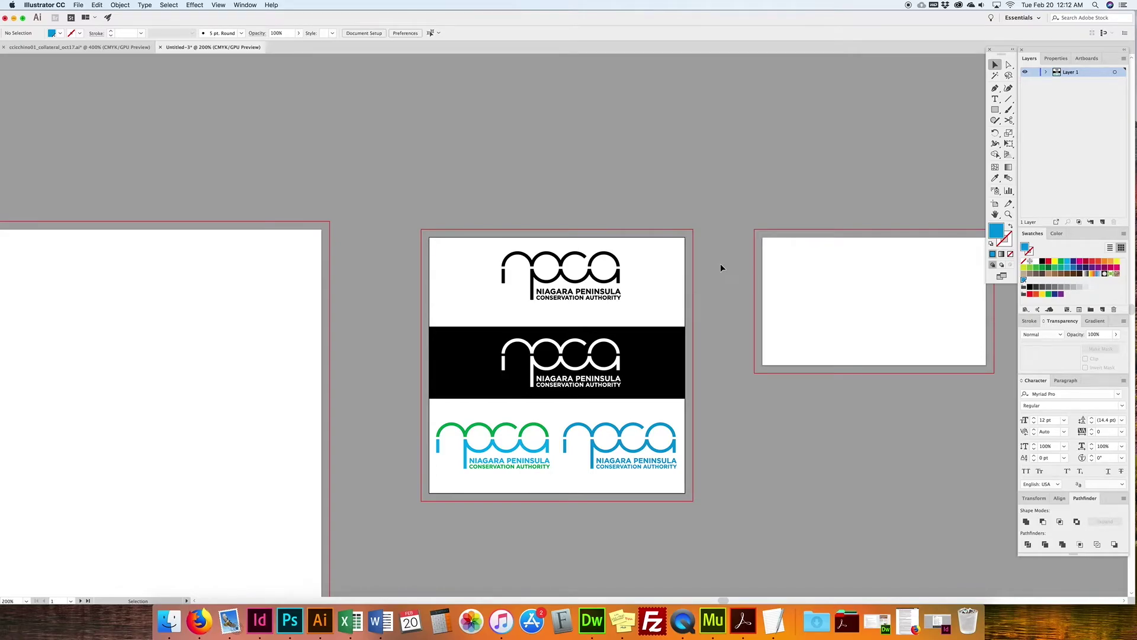
drag(723, 276, 778, 228)
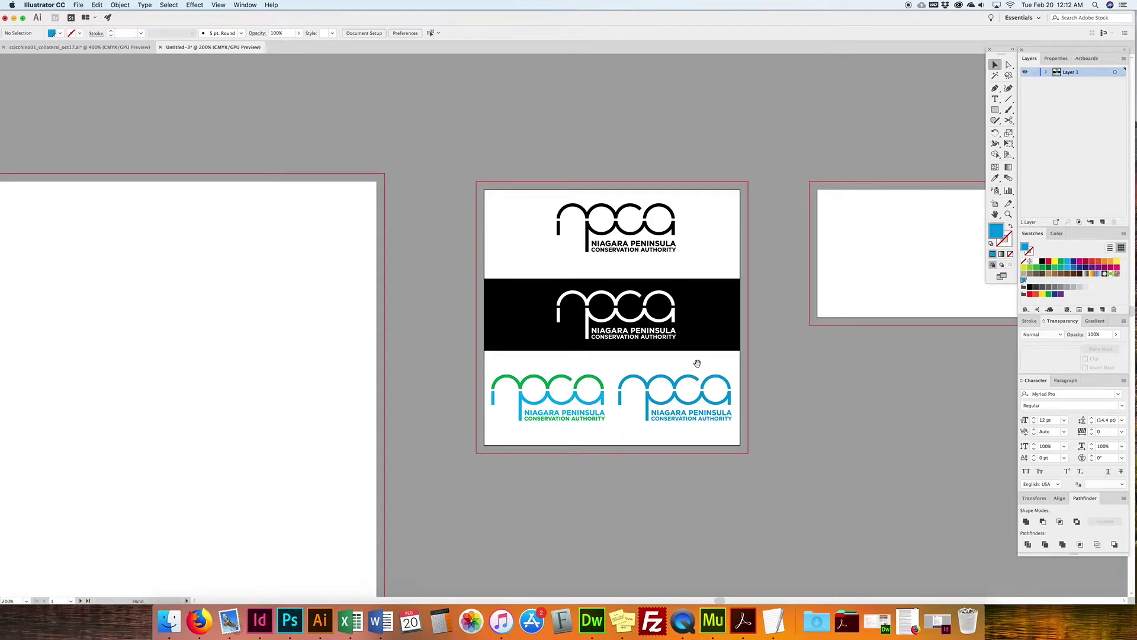
scroll(696, 364, right, 5)
drag(474, 363, 341, 444)
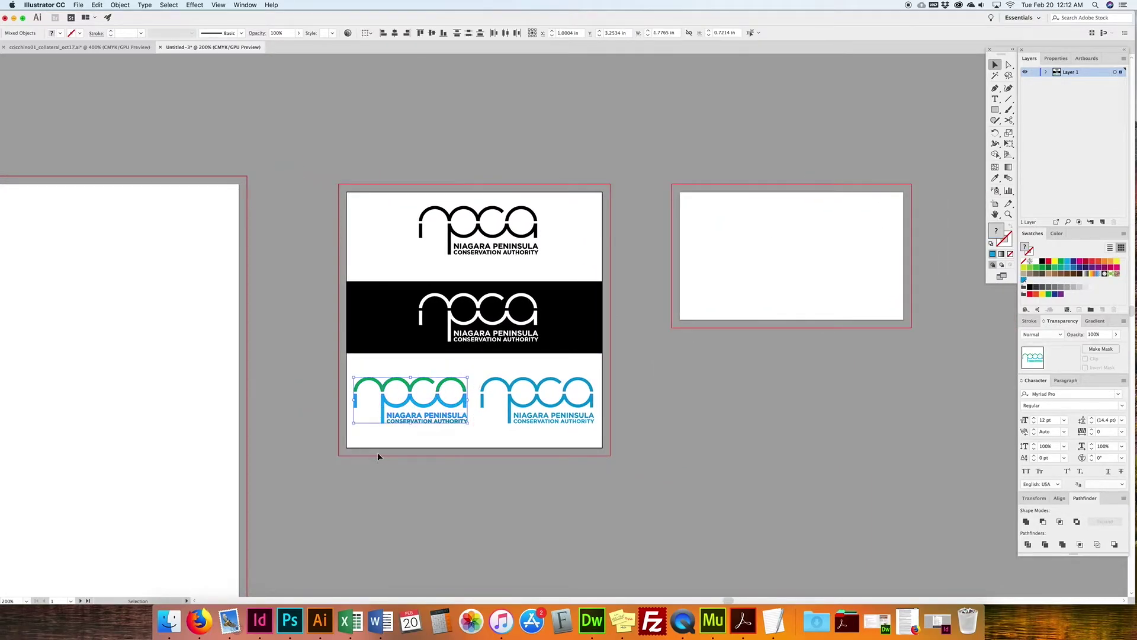
scroll(720, 376, down, 3)
scroll(721, 375, left, 3)
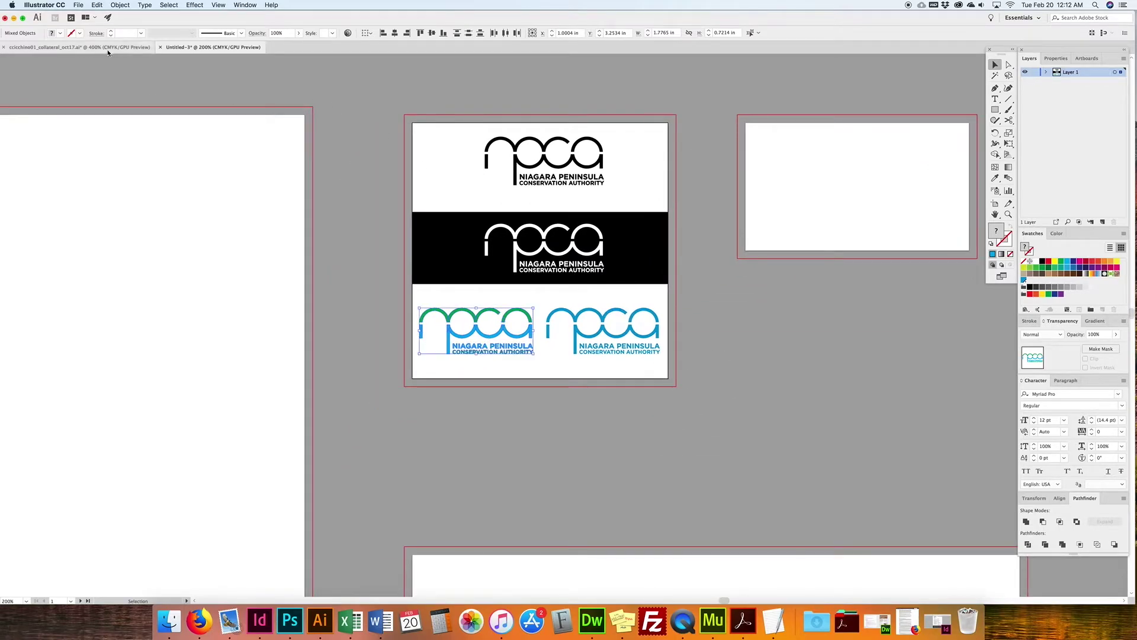
Step: View all the artboards of the ccicchino01_collateral document
click(107, 47)
drag(604, 338, 603, 374)
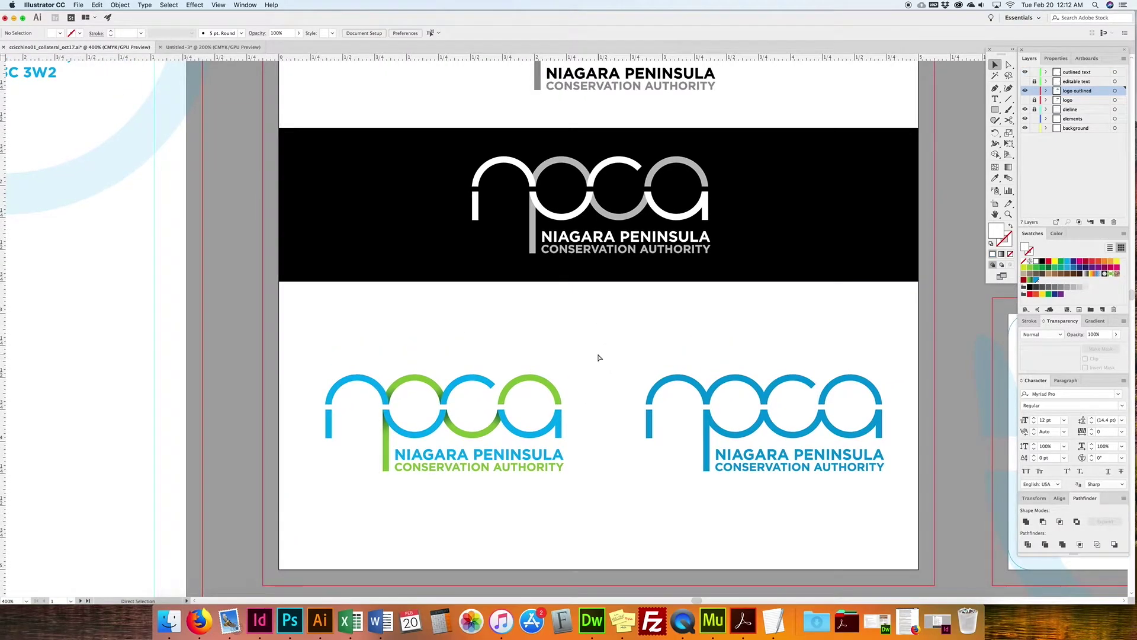
key(super+minus)
key(super+minus)
key(super+minus)
key(super+minus)
drag(751, 382, 703, 363)
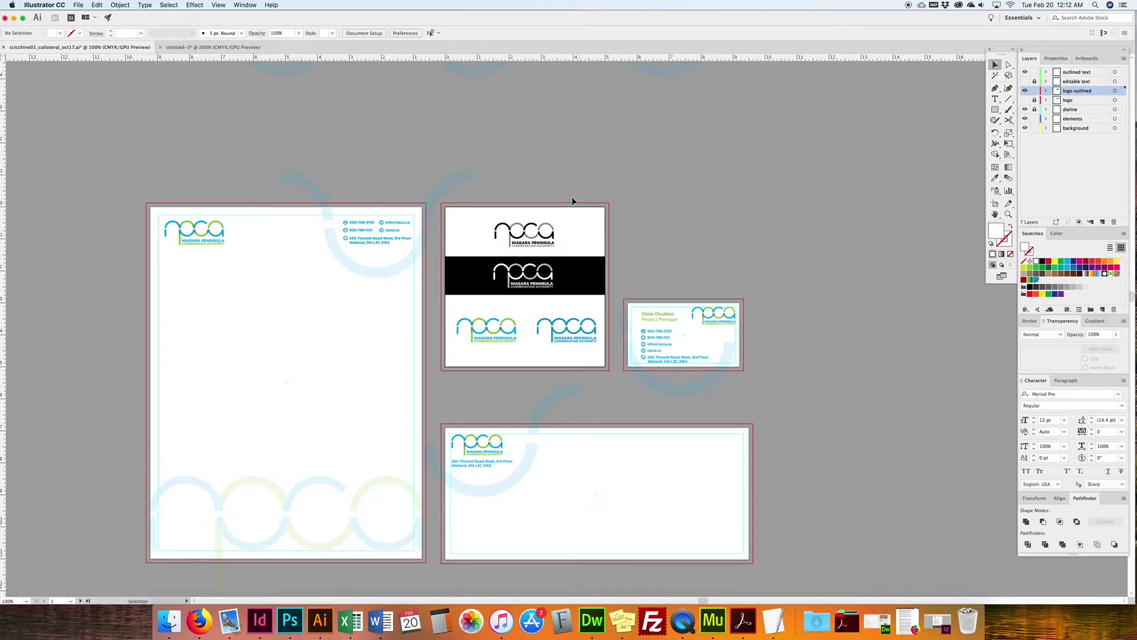
scroll(574, 200, up, 1)
Step: Copy the logo onto the right artboard, scaled down in its top-right corner
click(219, 47)
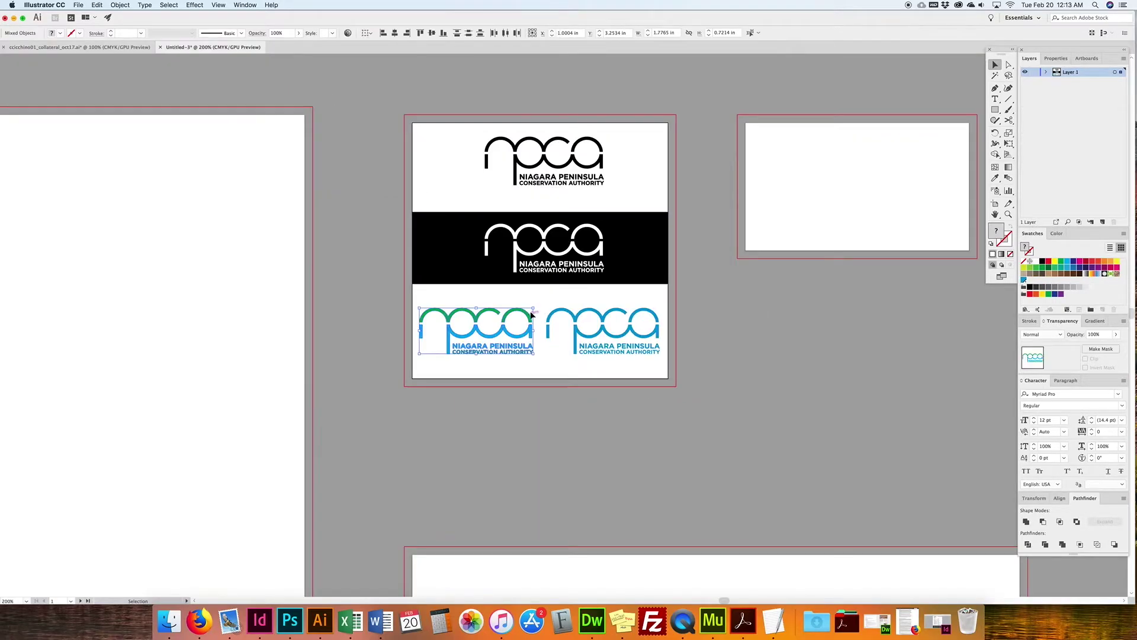
drag(514, 314, 937, 140)
drag(839, 158, 943, 152)
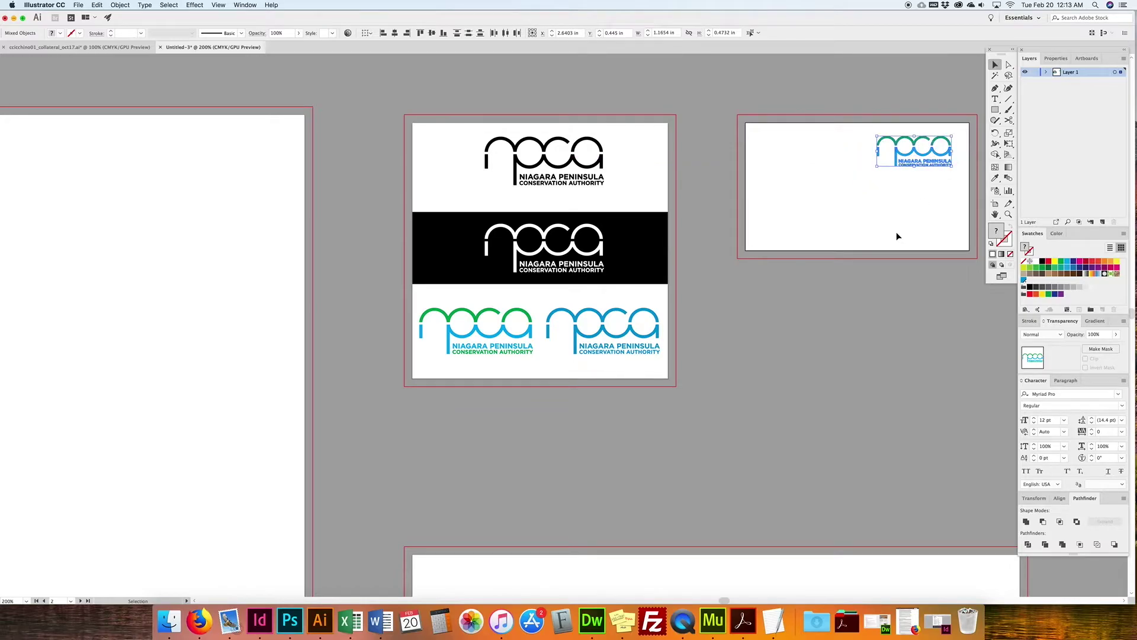
Step: In the collateral document, move the card's rectangle aside and select its contact text and icons
click(77, 47)
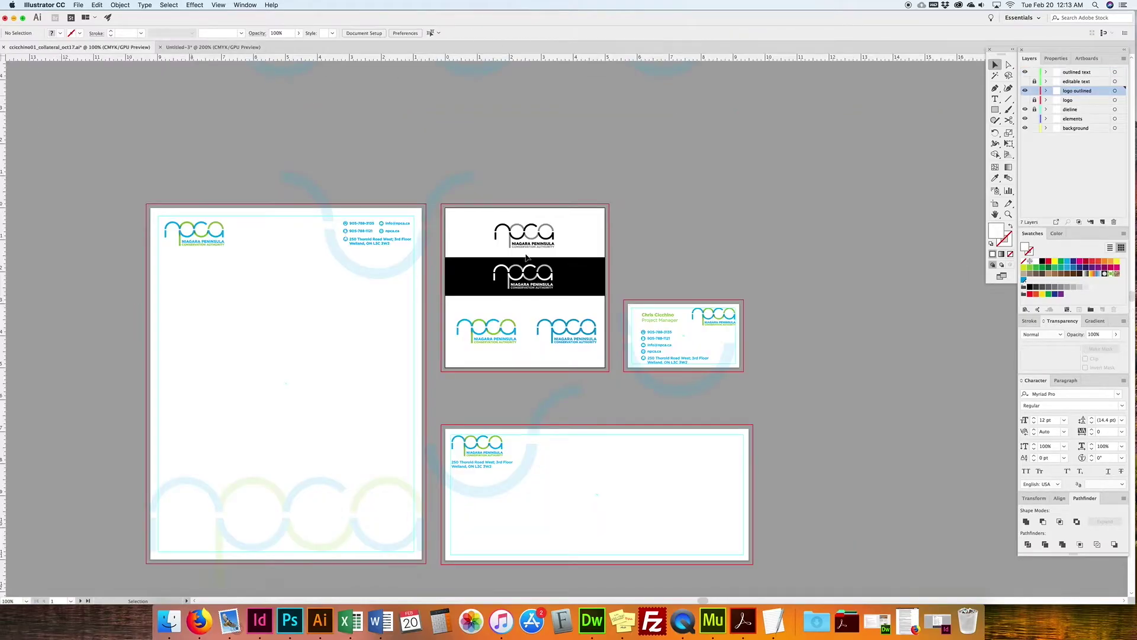
drag(632, 308, 656, 346)
key(super+z)
key(super+2)
click(668, 306)
key(super+2)
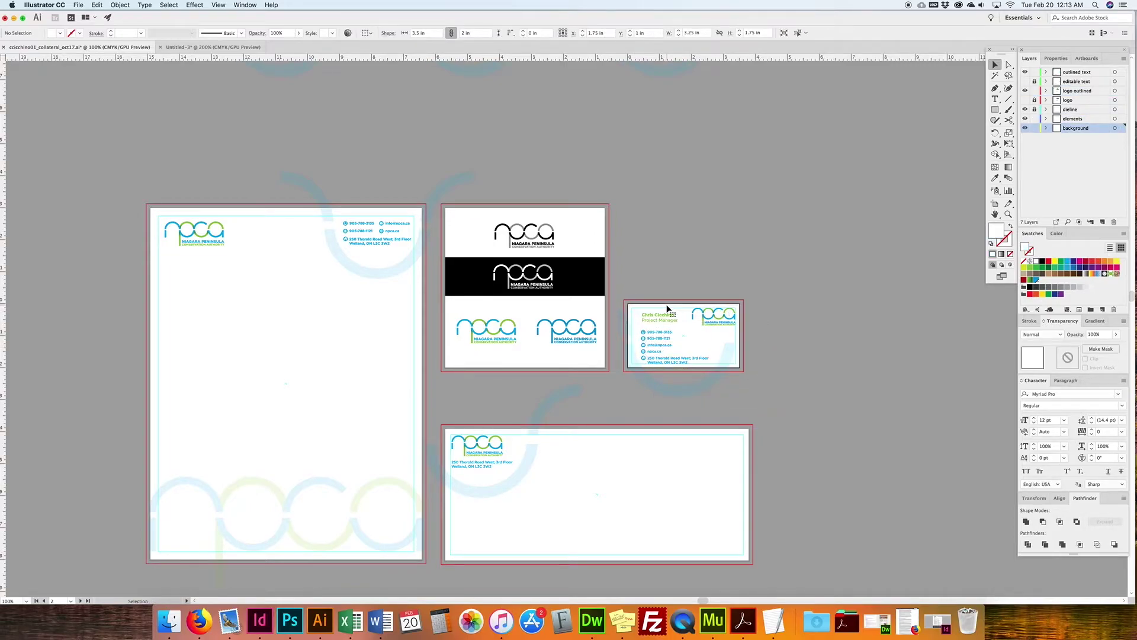
mouse_move(642, 316)
mouse_down()
mouse_move(674, 375)
mouse_move(772, 364)
mouse_up()
mouse_move(639, 311)
mouse_down()
mouse_move(658, 348)
mouse_move(692, 368)
mouse_up()
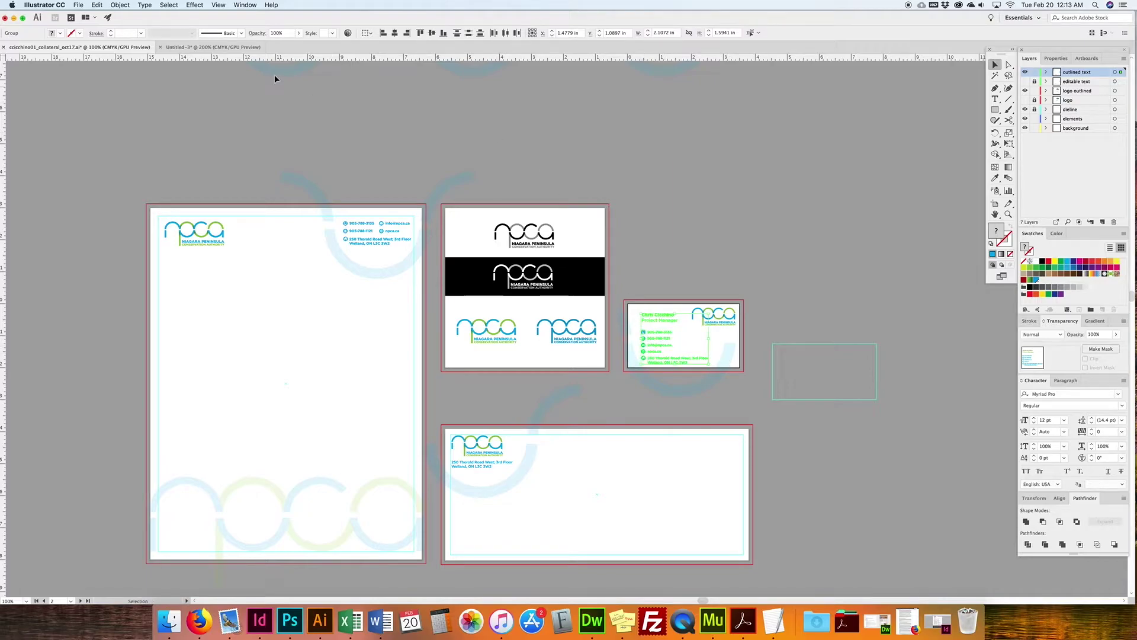
Step: Paste the contact group into Untitled-3 beside the artboard and draw a text frame on the card
click(213, 46)
key(super+v)
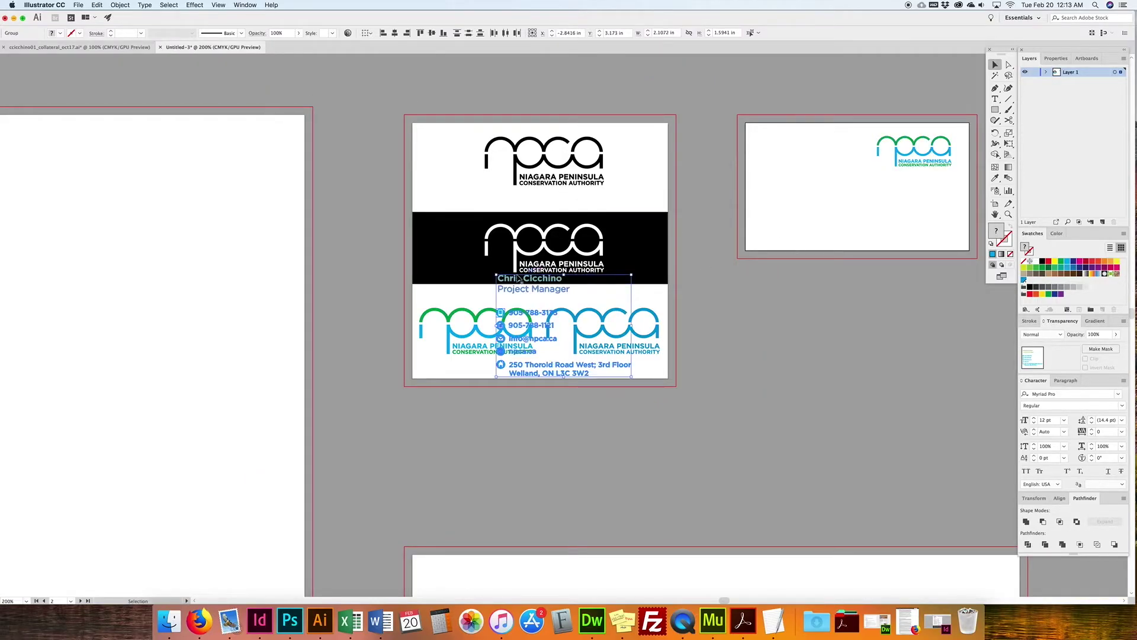
drag(525, 282, 802, 286)
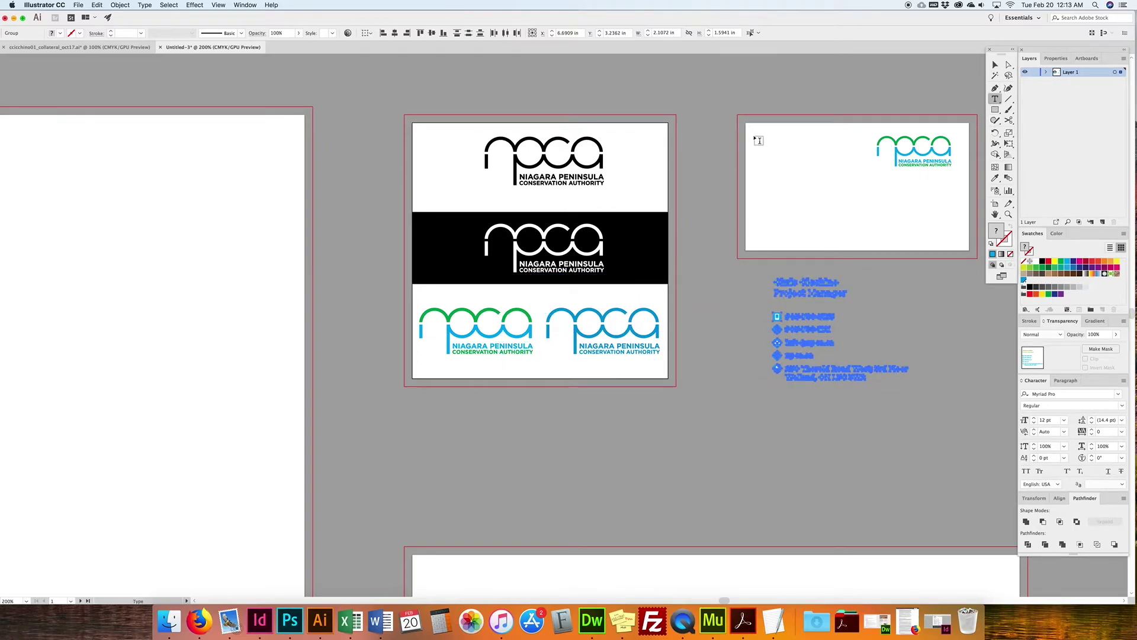
drag(760, 137, 874, 239)
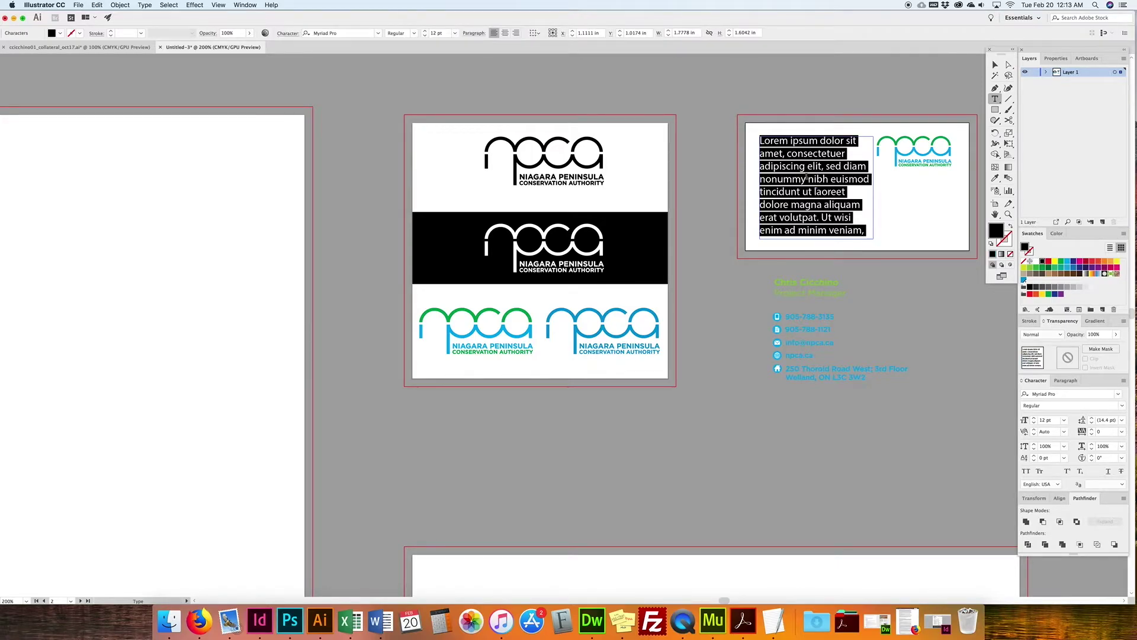
Step: Type the person's name, with 'Project Manager' on the line below, in the text frame
scroll(810, 173, right, 1)
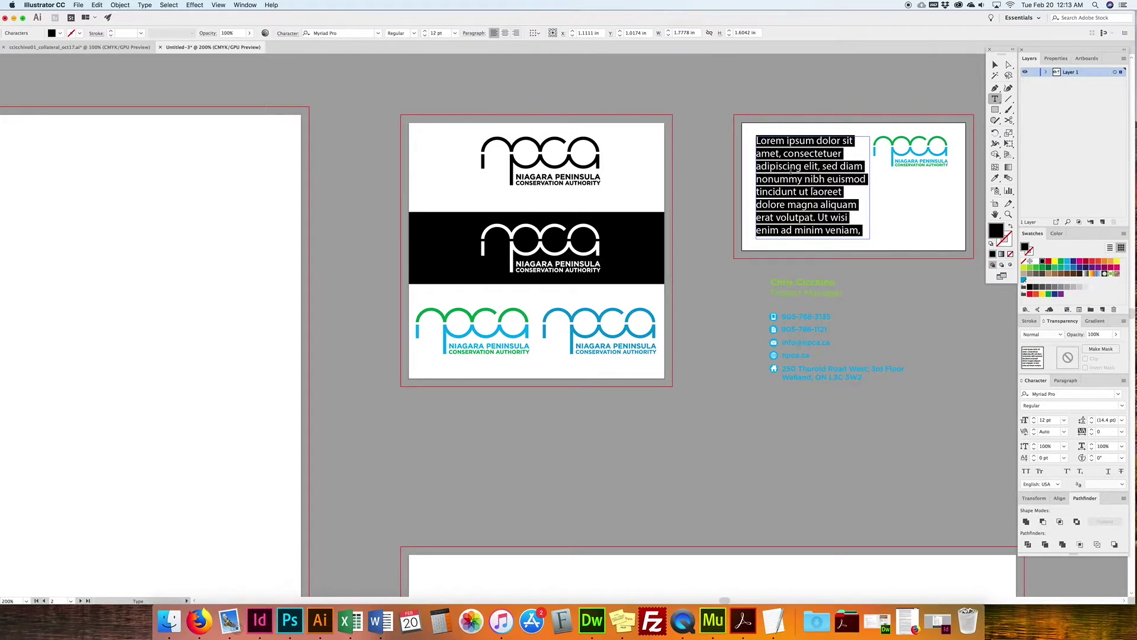
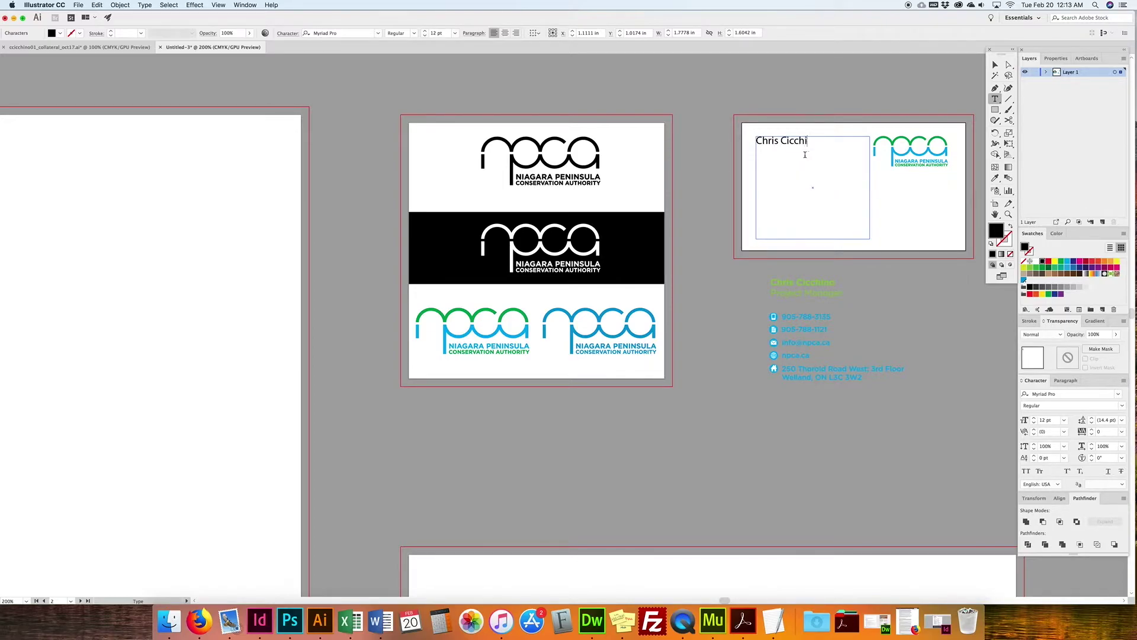
key(Return)
text(Prohj)
key(BackSpace)
key(BackSpace)
text(ject Manager)
Step: Set the name line in Acumin Variable Concept
drag(824, 142, 753, 141)
click(349, 33)
click(378, 33)
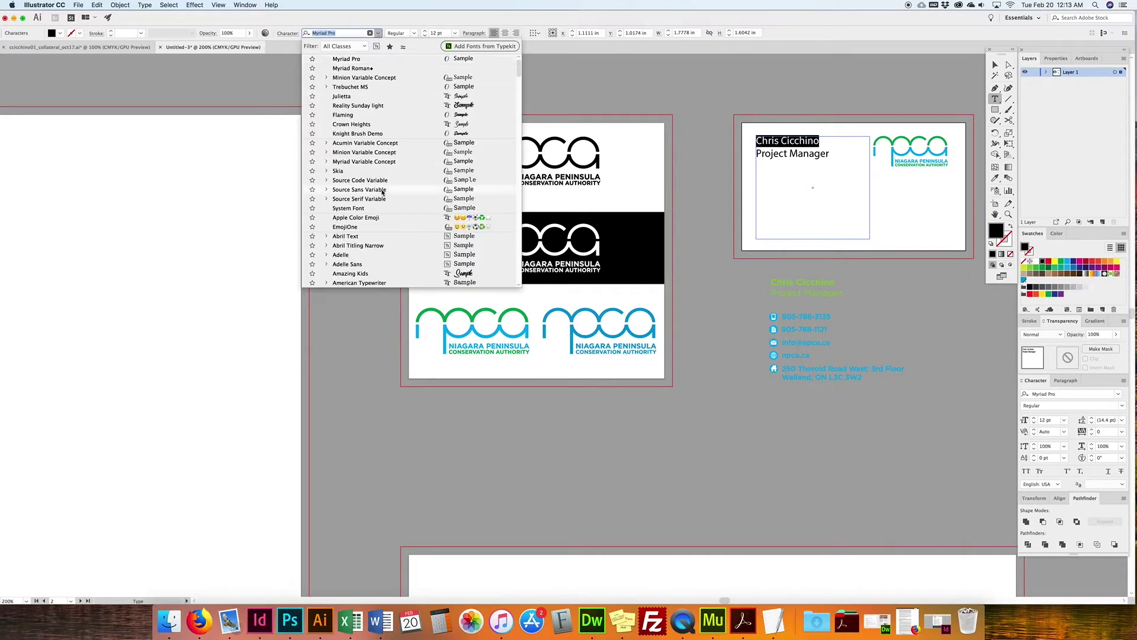
click(384, 144)
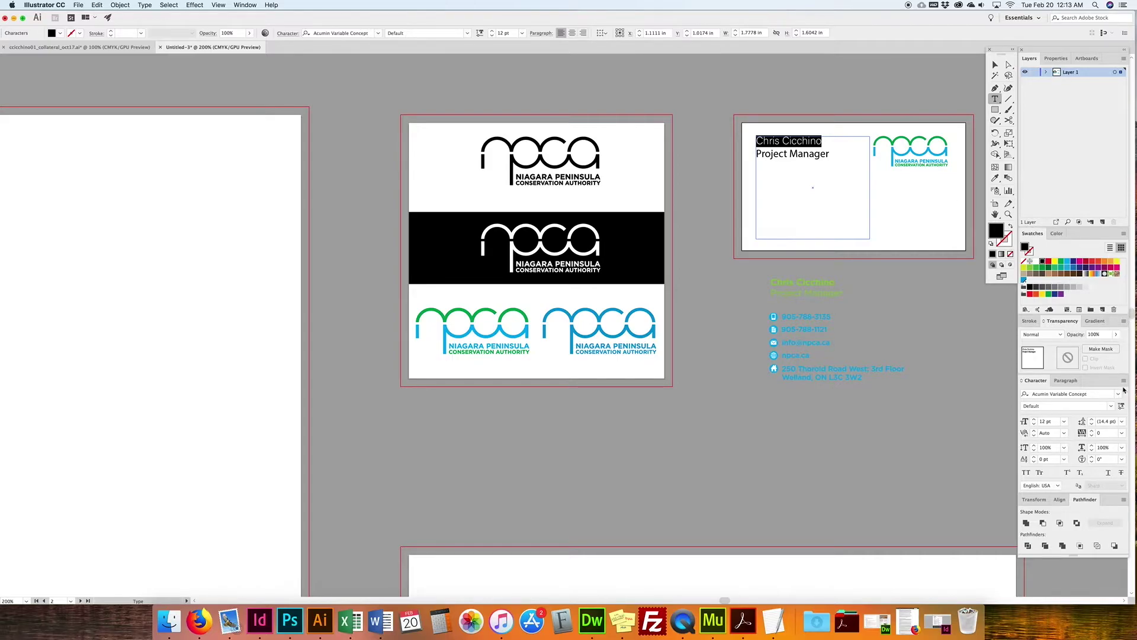
Step: Set the name's Acumin variable weight to 540 and width to about 109
click(1121, 406)
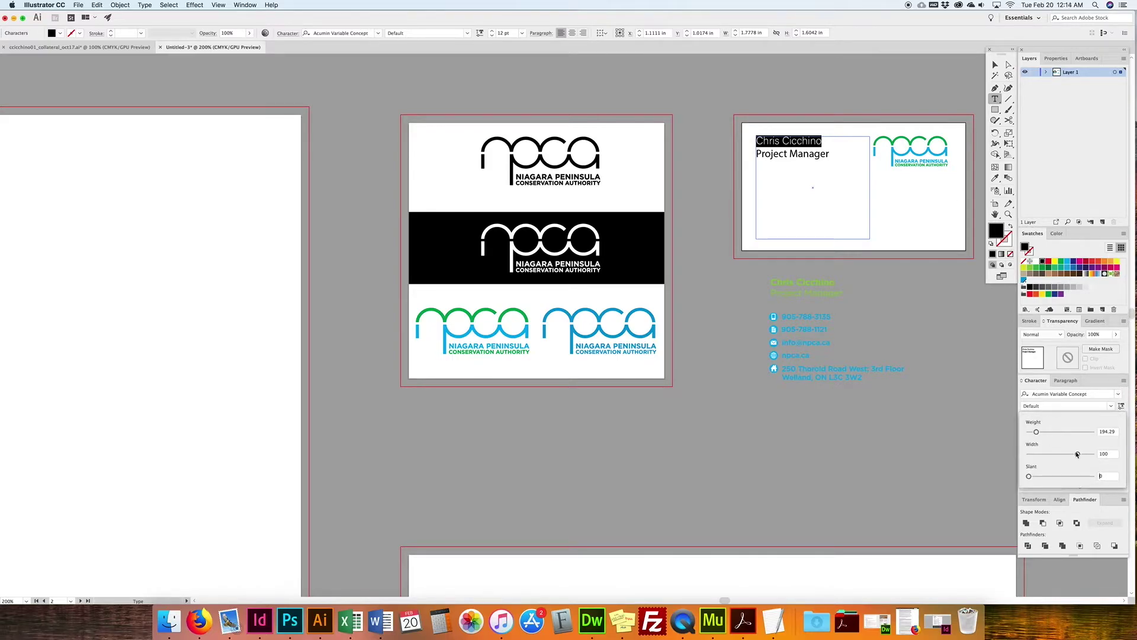
drag(1077, 455, 1063, 432)
mouse_move(1029, 477)
mouse_down()
mouse_move(1073, 477)
mouse_move(1007, 474)
mouse_up()
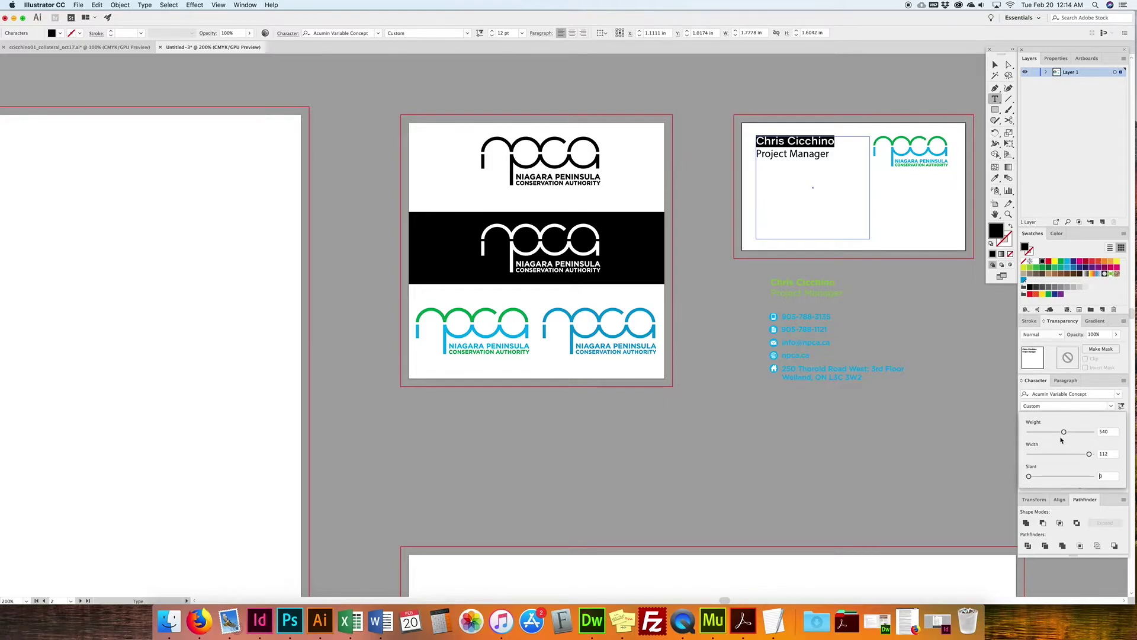
drag(1063, 432, 1088, 454)
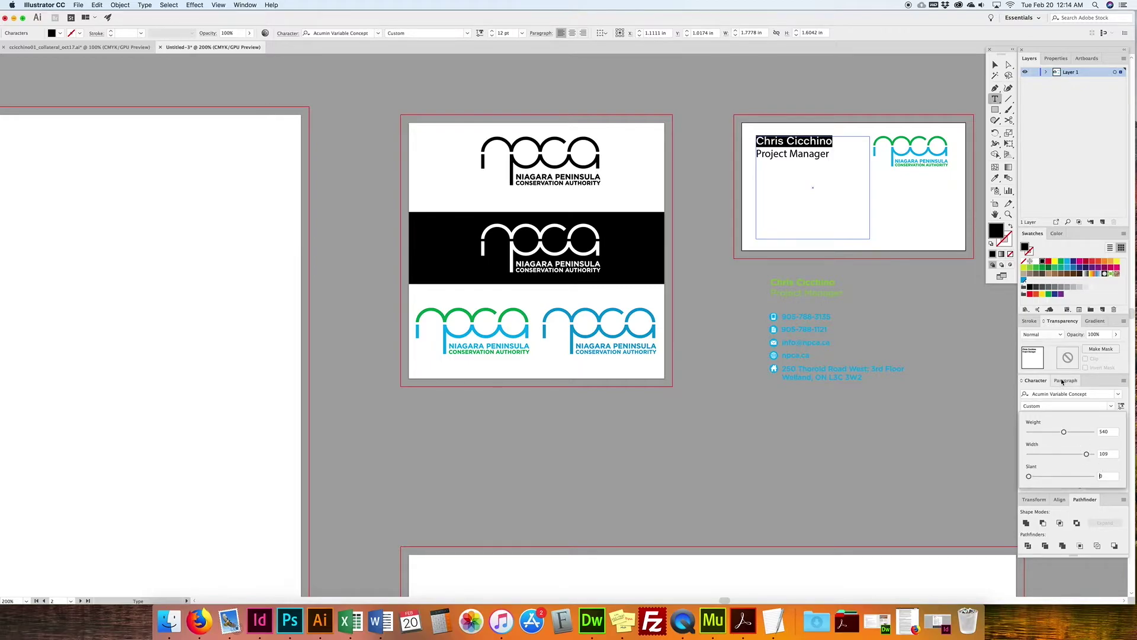
triple_click(831, 154)
drag(443, 34, 421, 30)
Step: Set the Project Manager title to 10 pt
text(10)
key(Return)
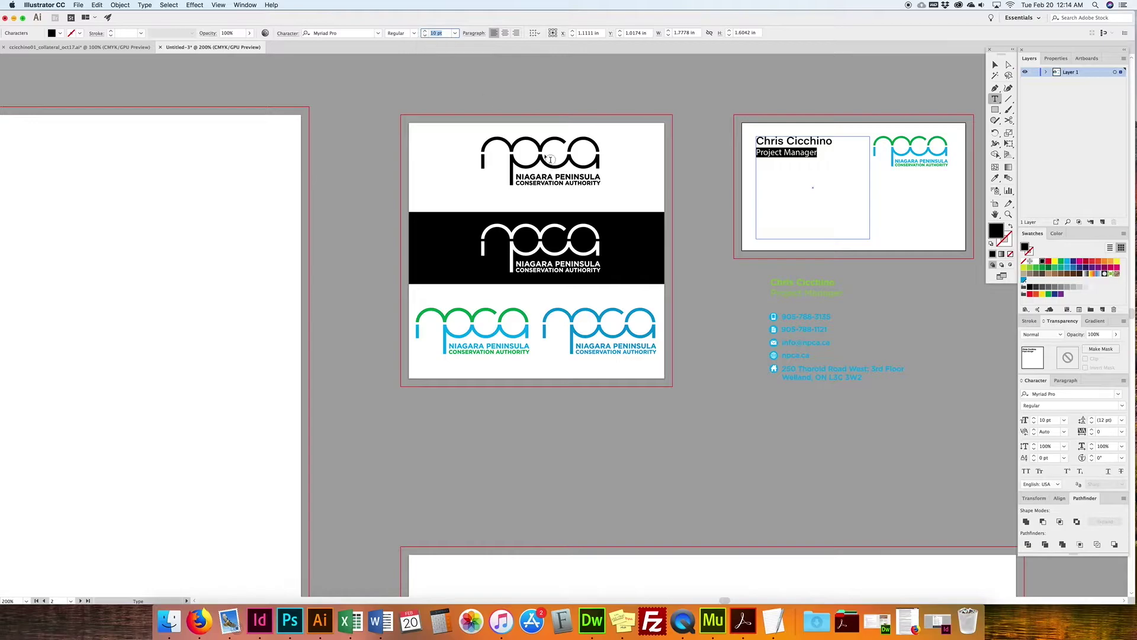
click(823, 153)
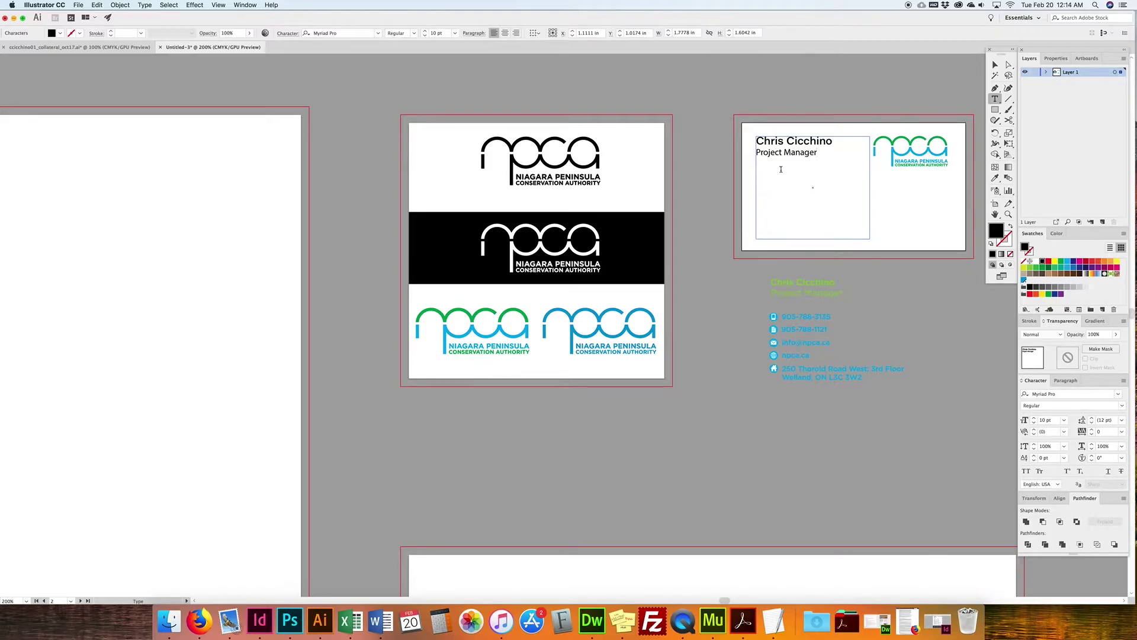
Step: Add three placeholder phone-number lines beneath the title
click(821, 152)
text(905-888-8888)
drag(809, 174, 751, 173)
key(super+c)
key(Right)
key(Return)
key(super+v)
key(Return)
key(super+v)
key(Escape)
key(Delete)
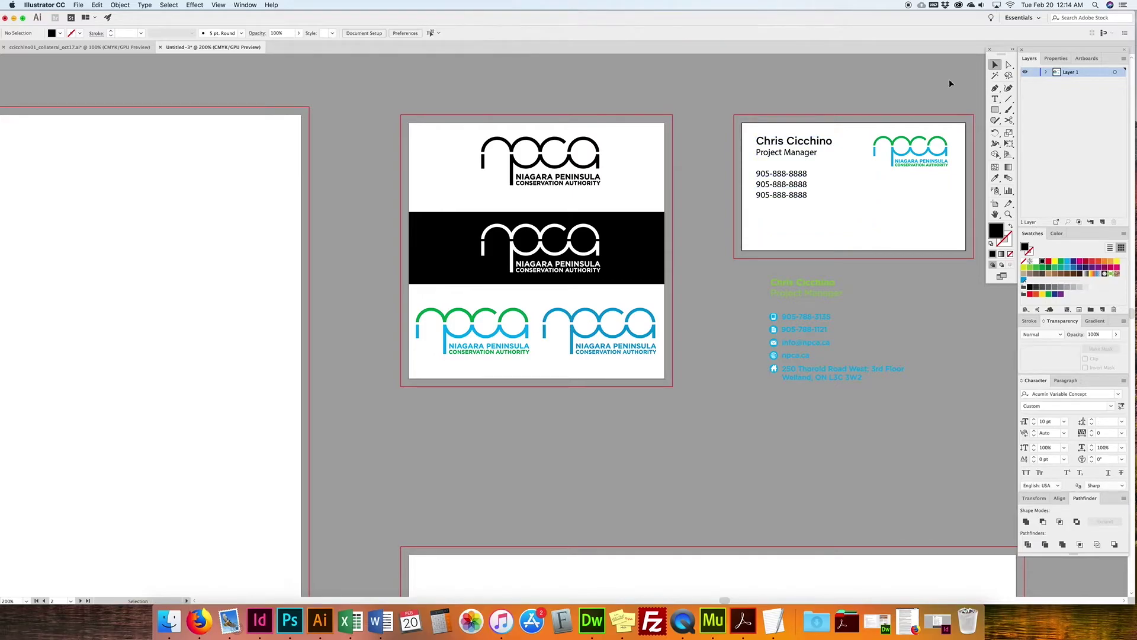
Step: Select the reference contact group beside the card and zoom in on it
click(786, 184)
drag(765, 303, 787, 407)
key(super+equal)
key(super+equal)
key(super+equal)
click(561, 380)
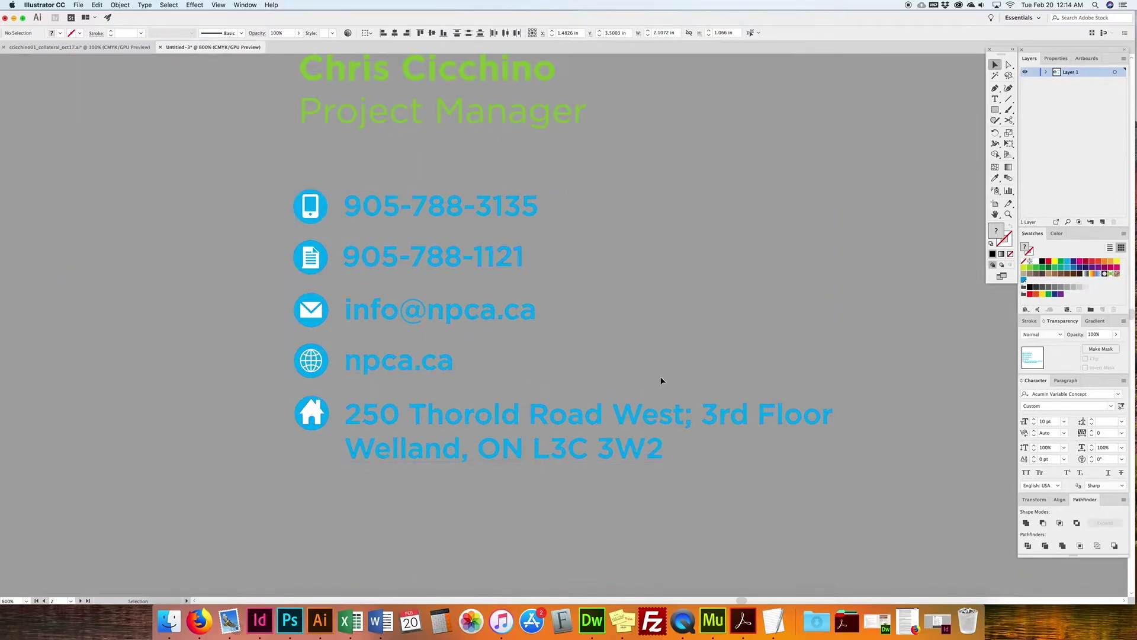
scroll(688, 373, left, 5)
key(v)
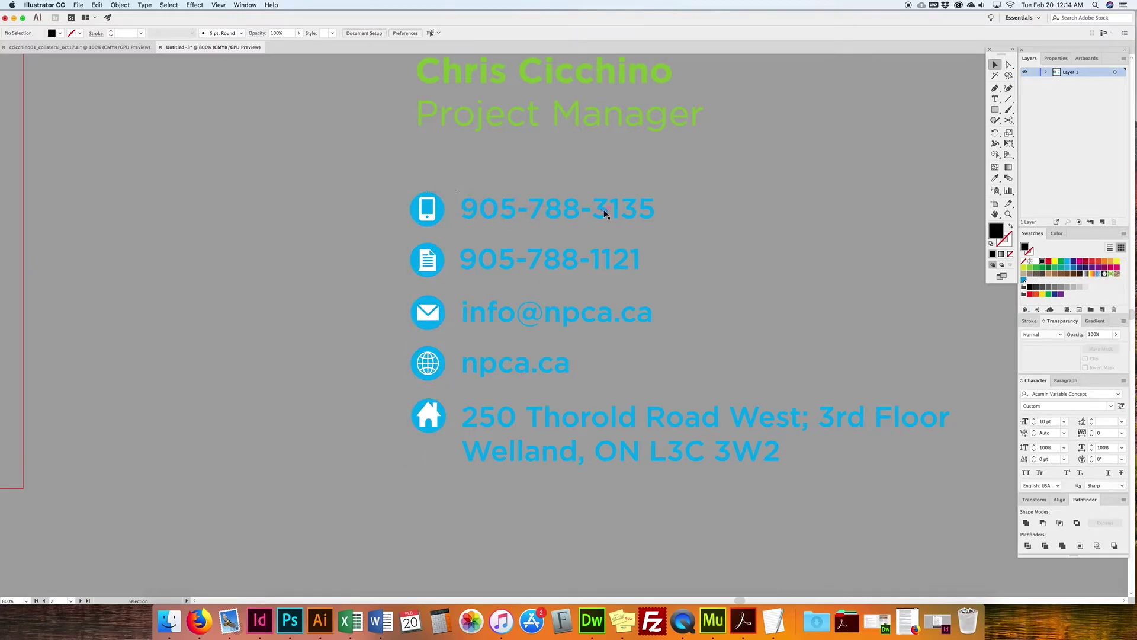
click(439, 218)
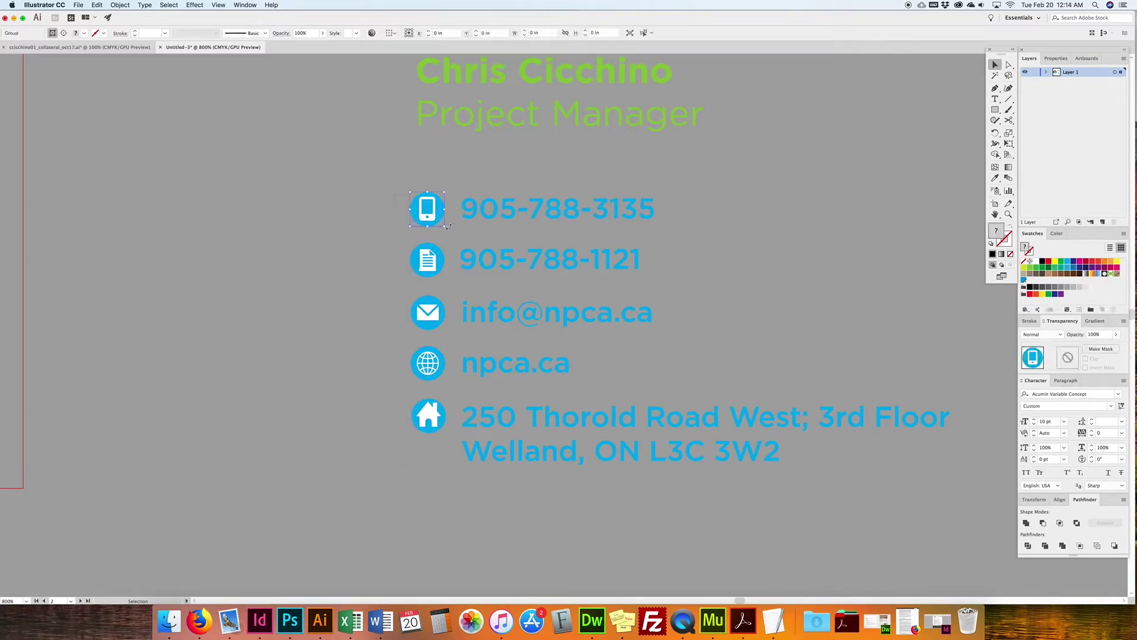
click(375, 250)
click(434, 265)
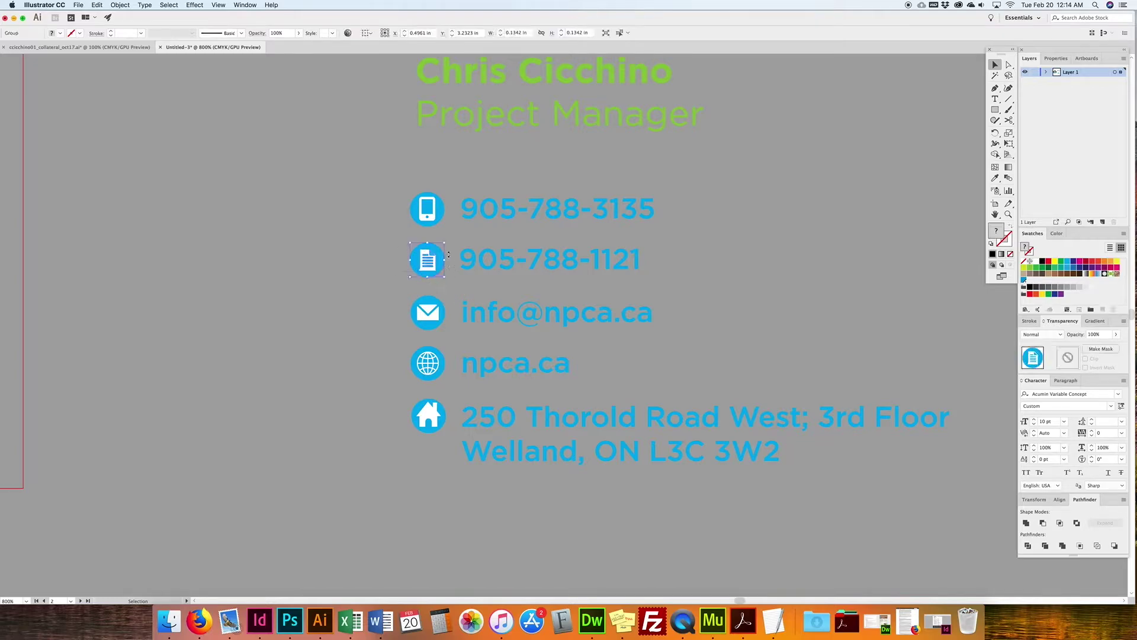
click(554, 270)
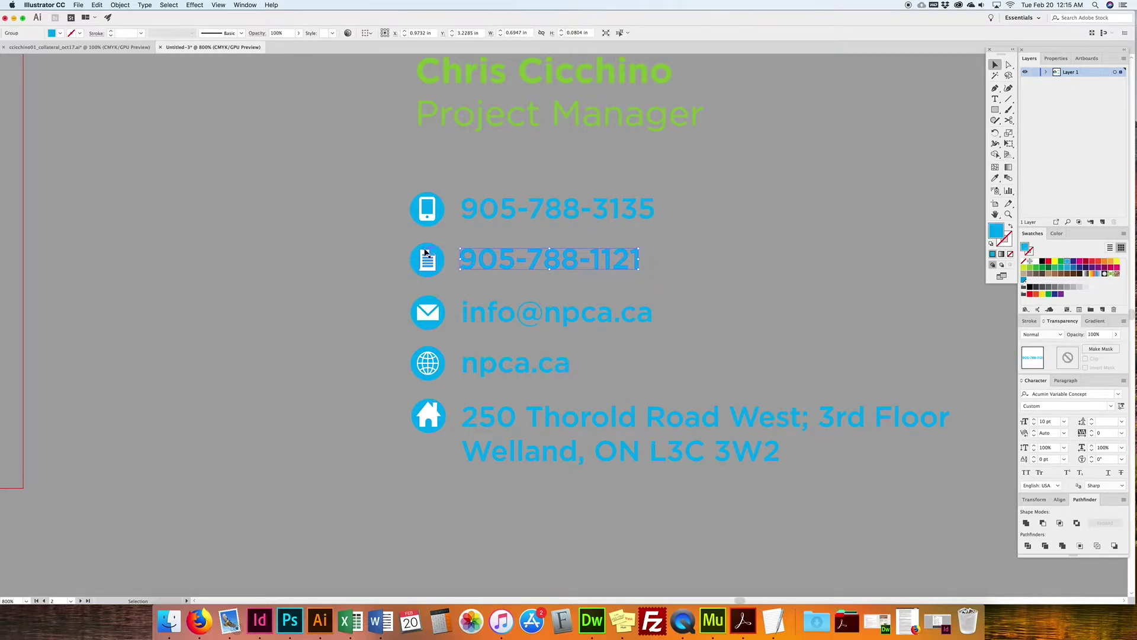
drag(385, 249, 687, 278)
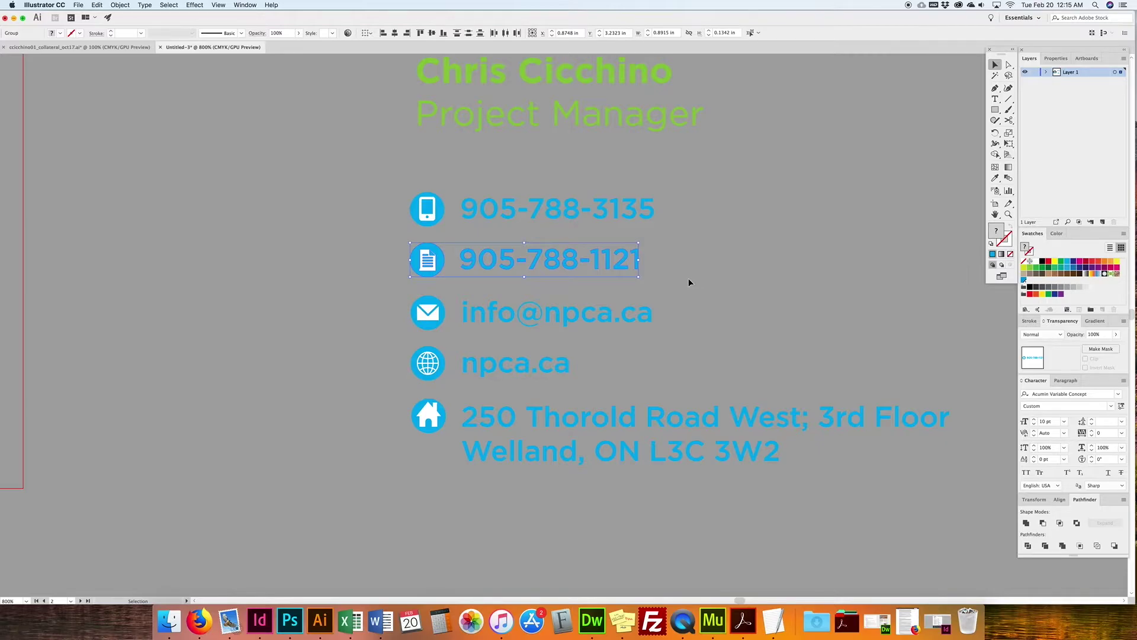
click(443, 327)
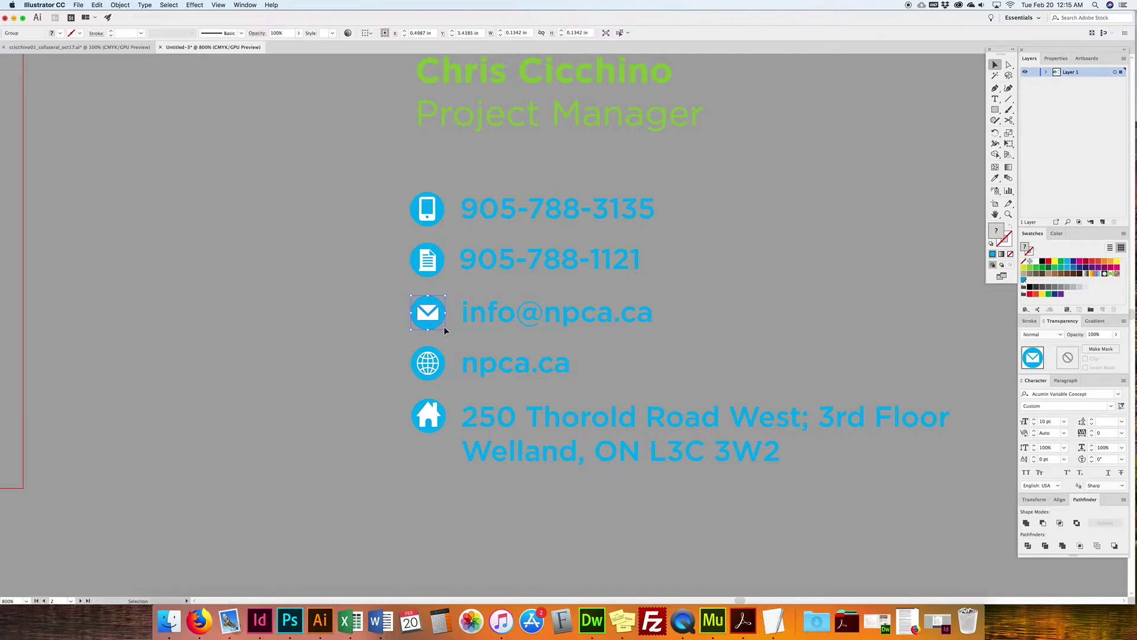
drag(394, 188, 455, 444)
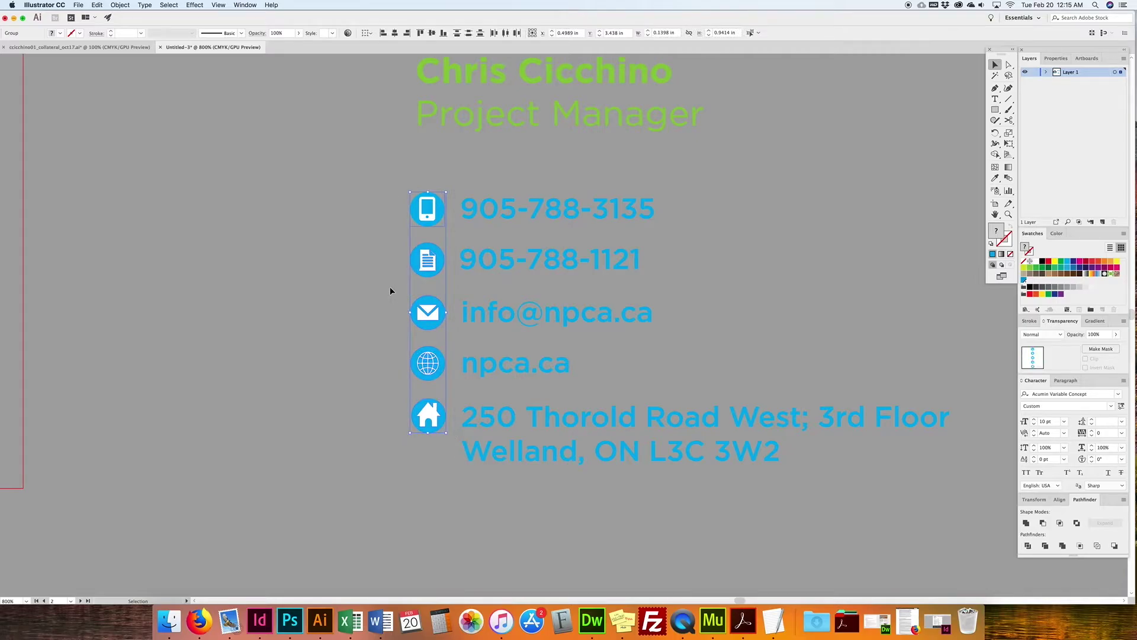
key(super+equal)
key(super+equal)
key(super+equal)
Step: Zoom back out to see the card and contacts, then select the contact icon group
click(470, 368)
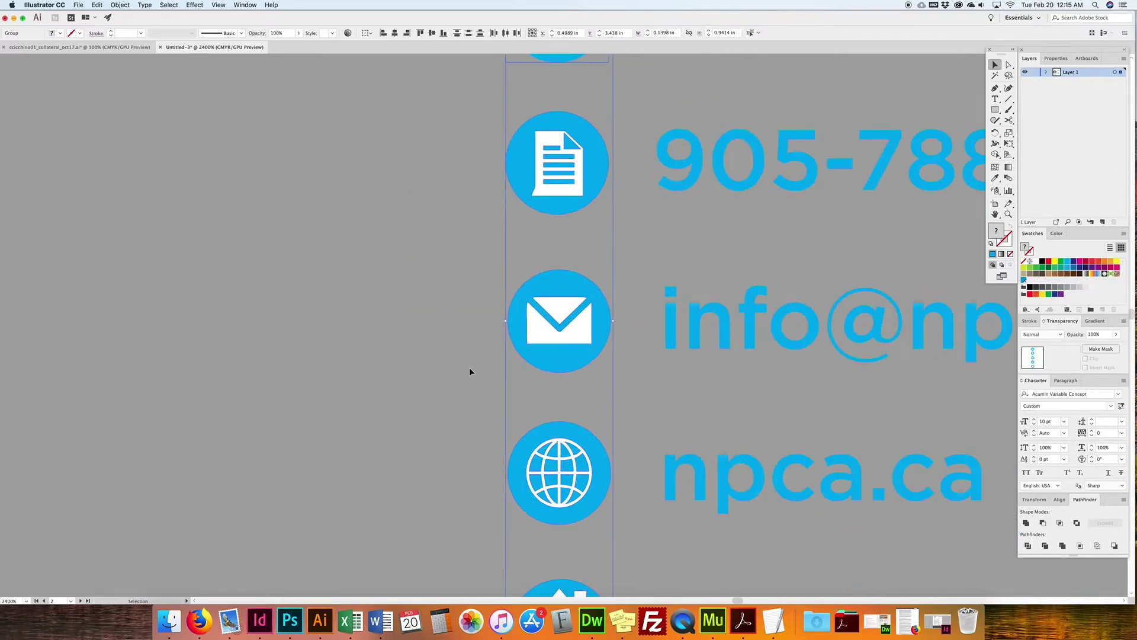
drag(480, 416, 456, 333)
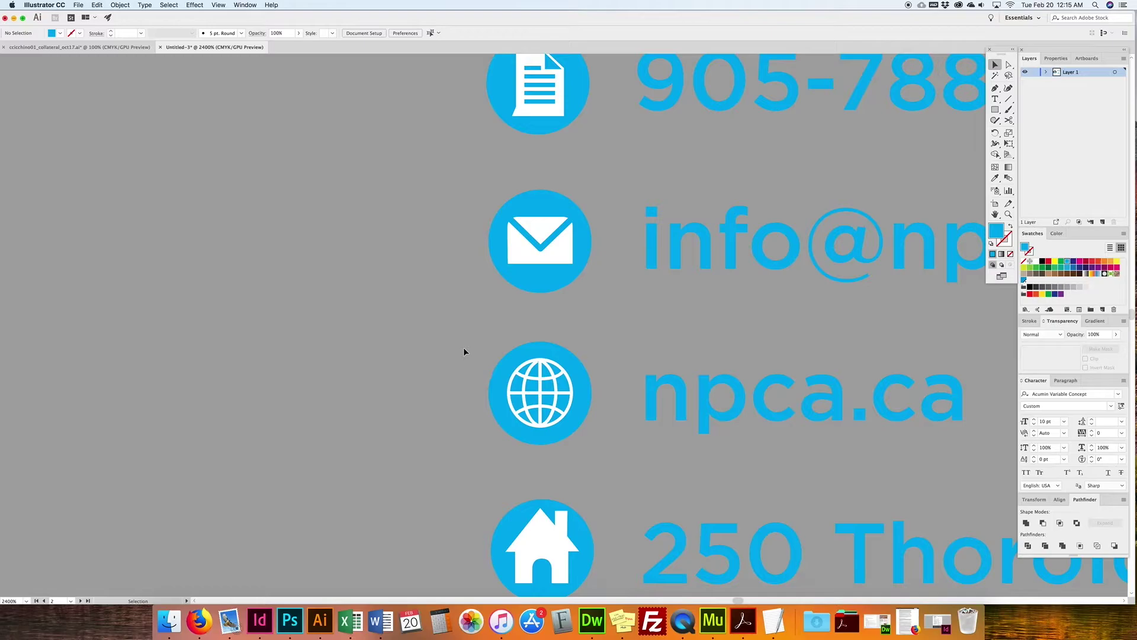
key(super+minus)
key(super+minus)
key(super+minus)
key(super+minus)
key(super+minus)
key(super+minus)
scroll(529, 377, up, 5)
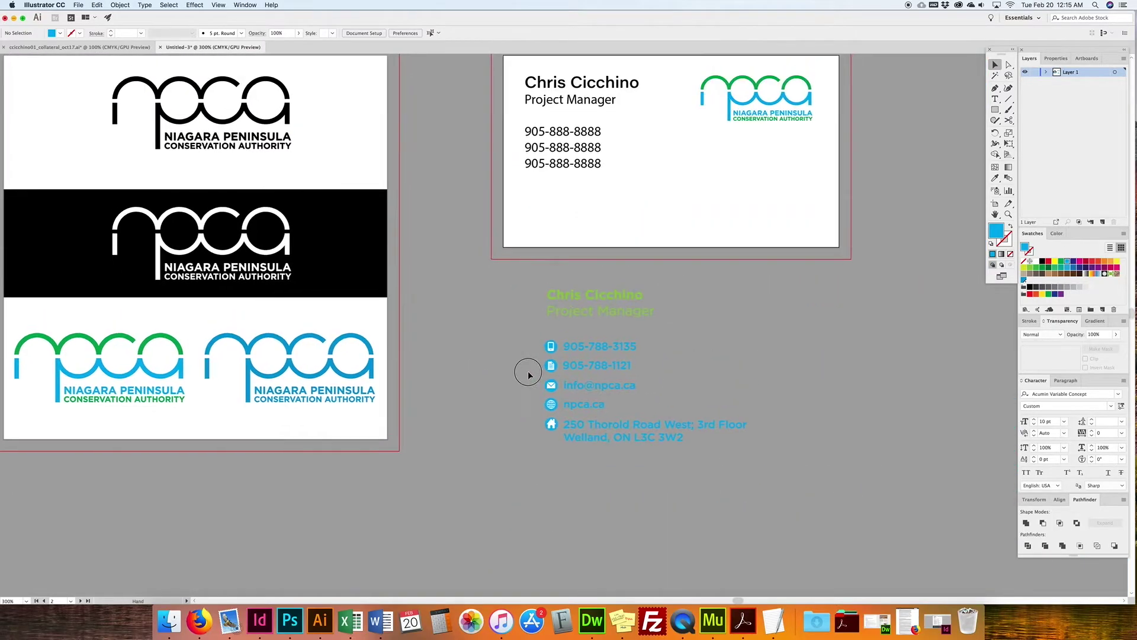
click(560, 455)
drag(560, 455, 559, 452)
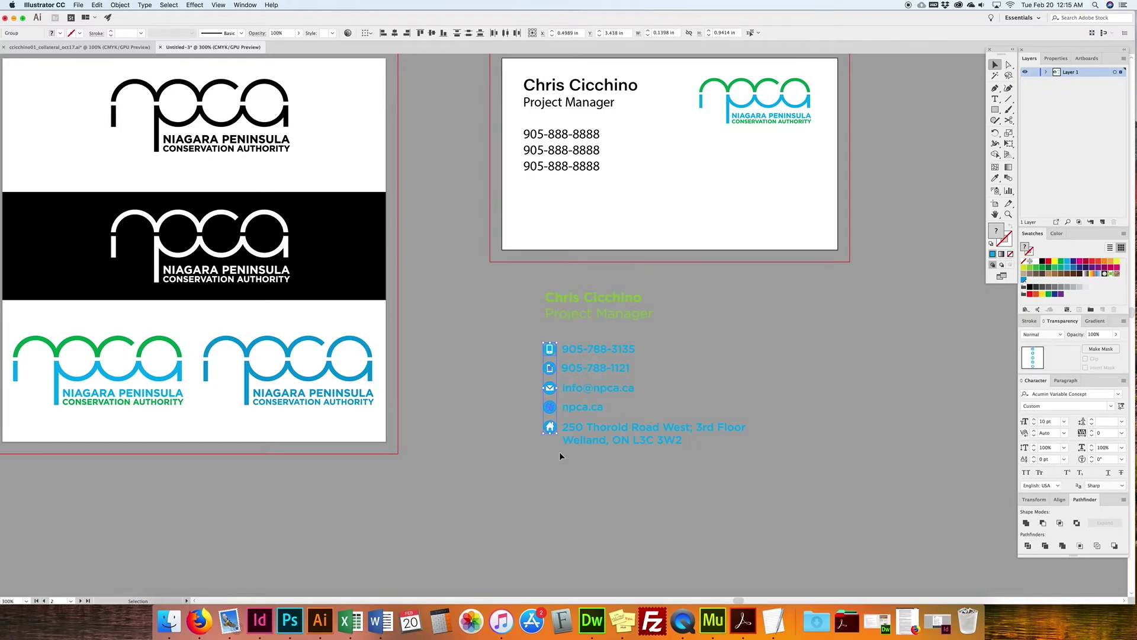
Step: Inspect the contact icons individually, including the globe and home icons
click(522, 410)
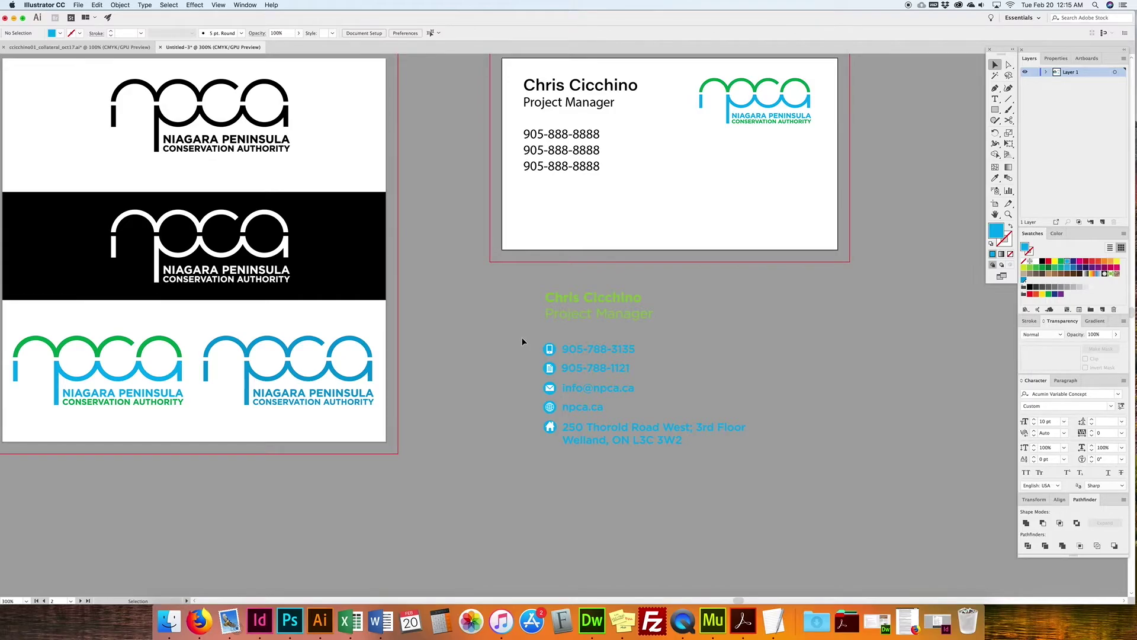
drag(522, 341, 555, 457)
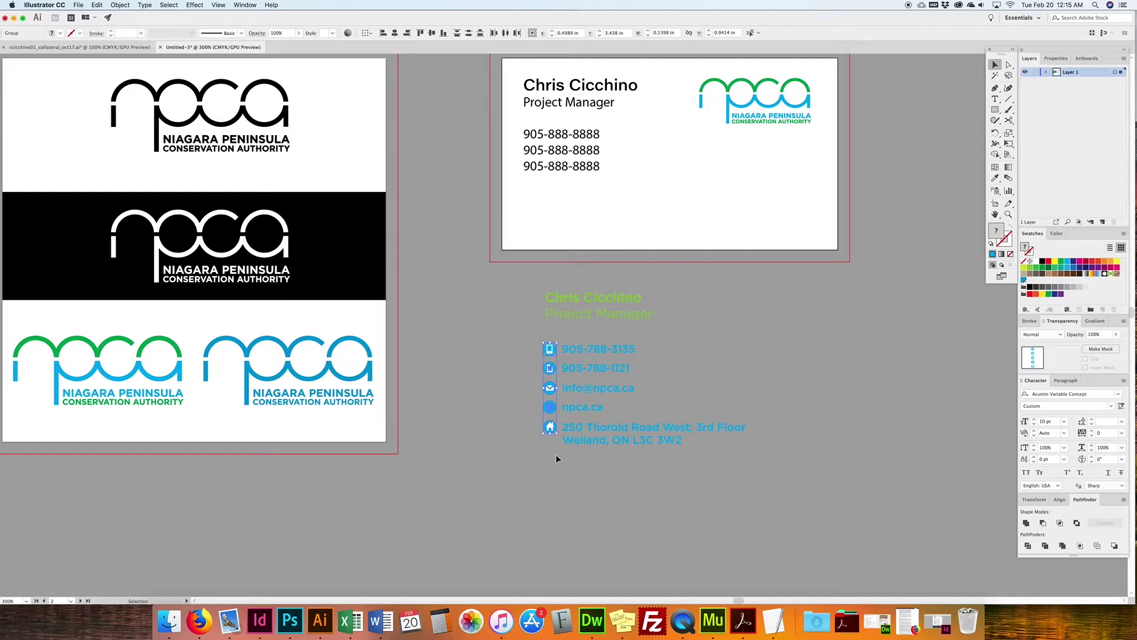
click(556, 454)
drag(560, 413, 561, 437)
click(520, 408)
click(527, 433)
click(555, 445)
click(522, 275)
Step: Delete the black placeholder text on the card and move the contact block up onto it
drag(511, 275, 794, 536)
click(551, 197)
key(Delete)
drag(710, 478, 713, 265)
click(615, 364)
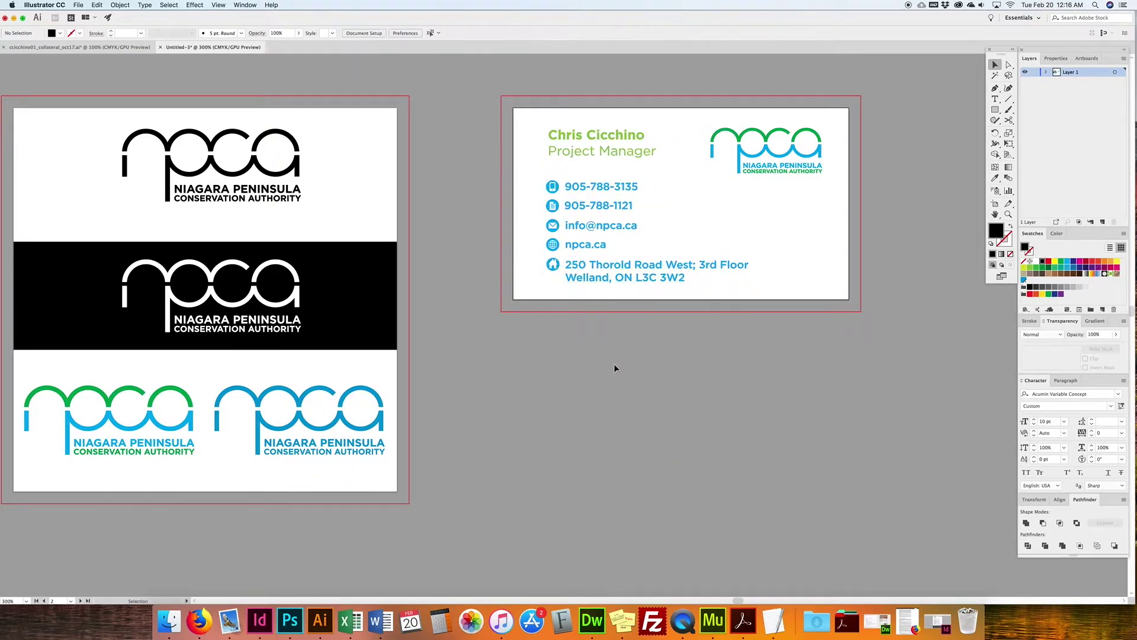
scroll(413, 379, left, 1)
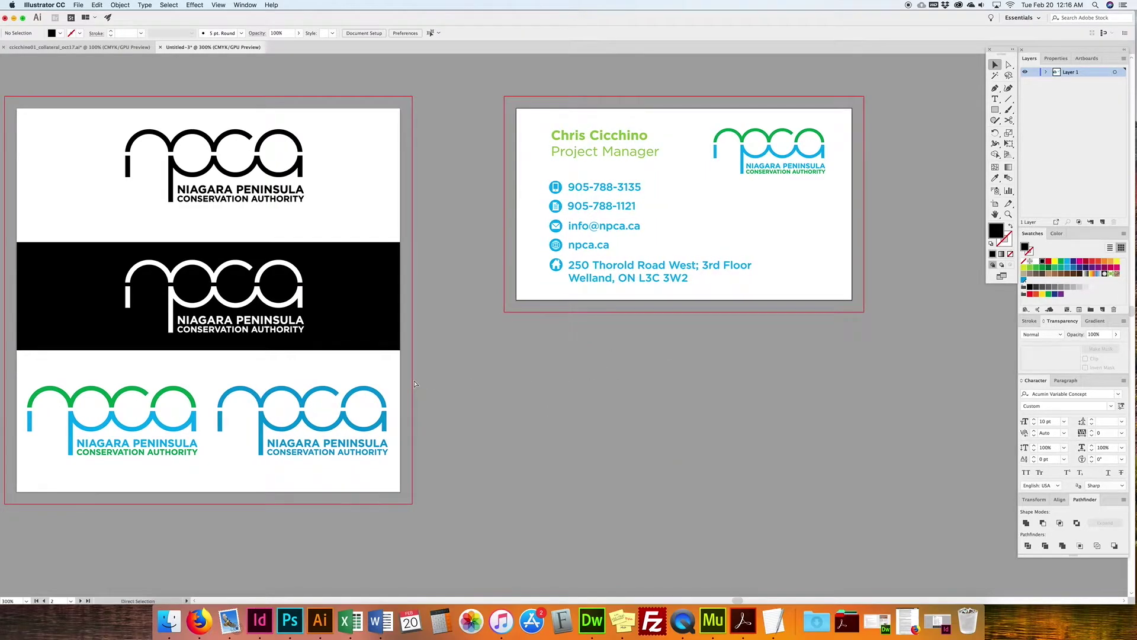
key(super+1)
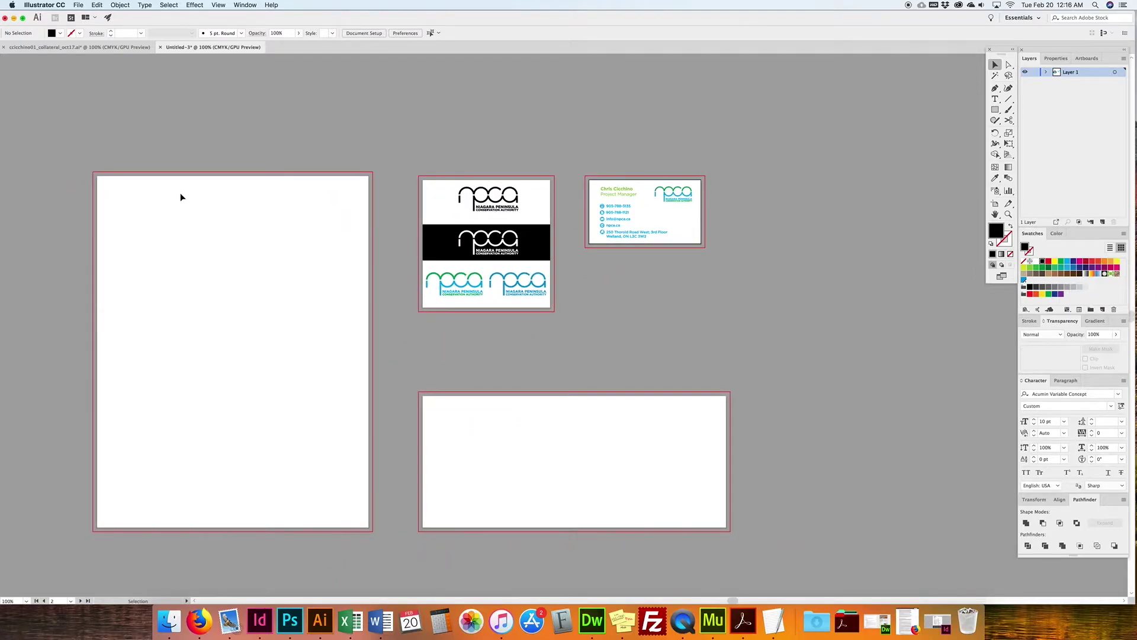
click(77, 47)
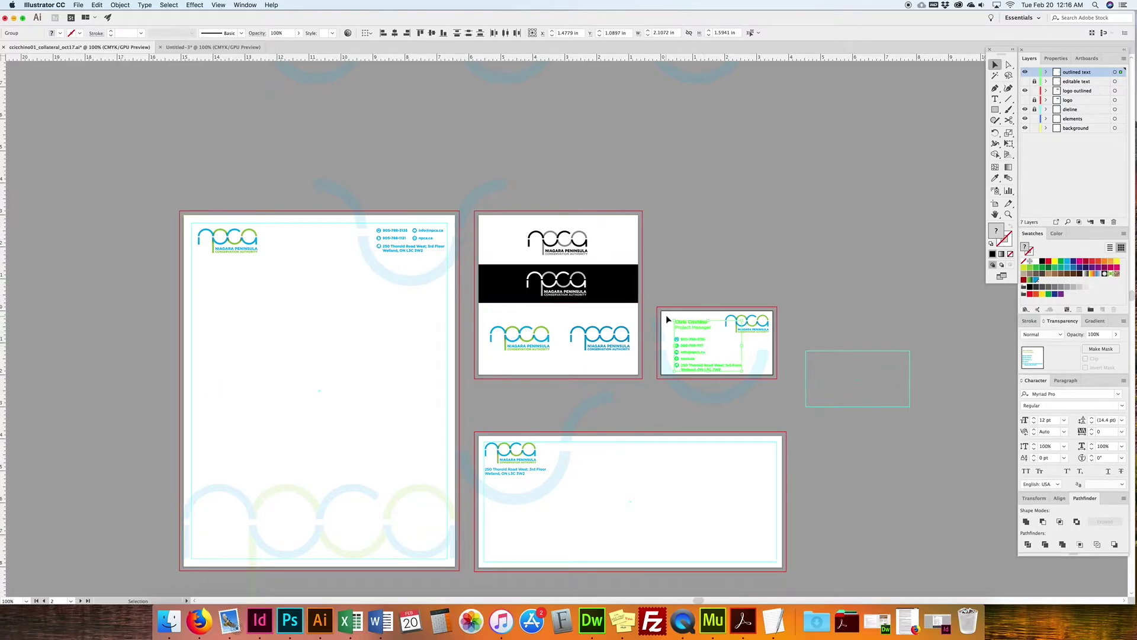
drag(828, 350, 687, 313)
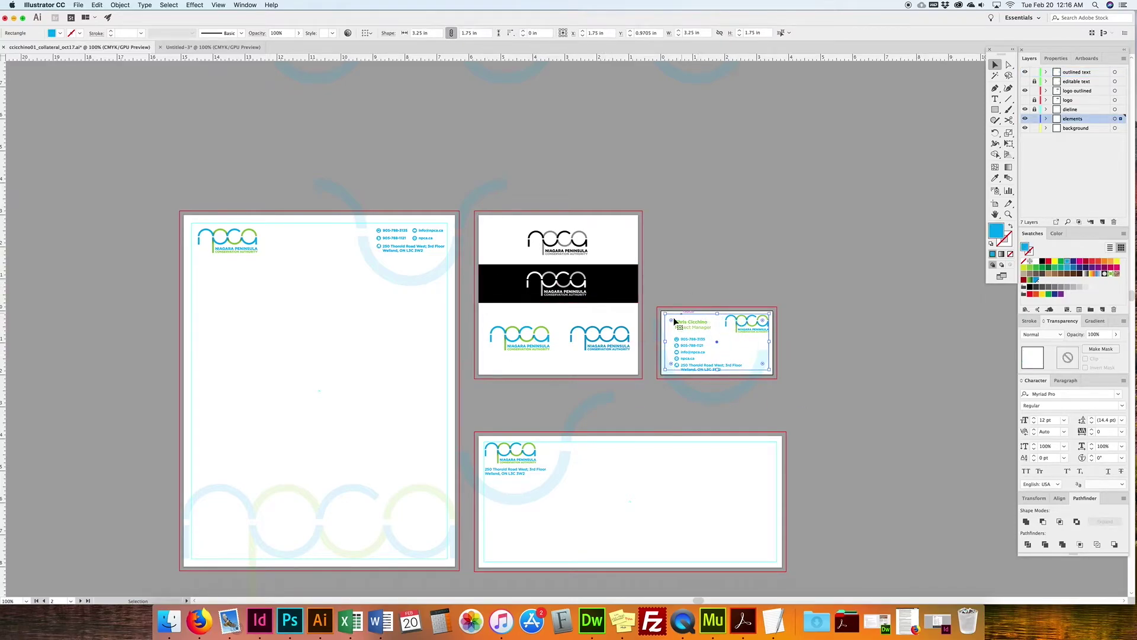
click(204, 47)
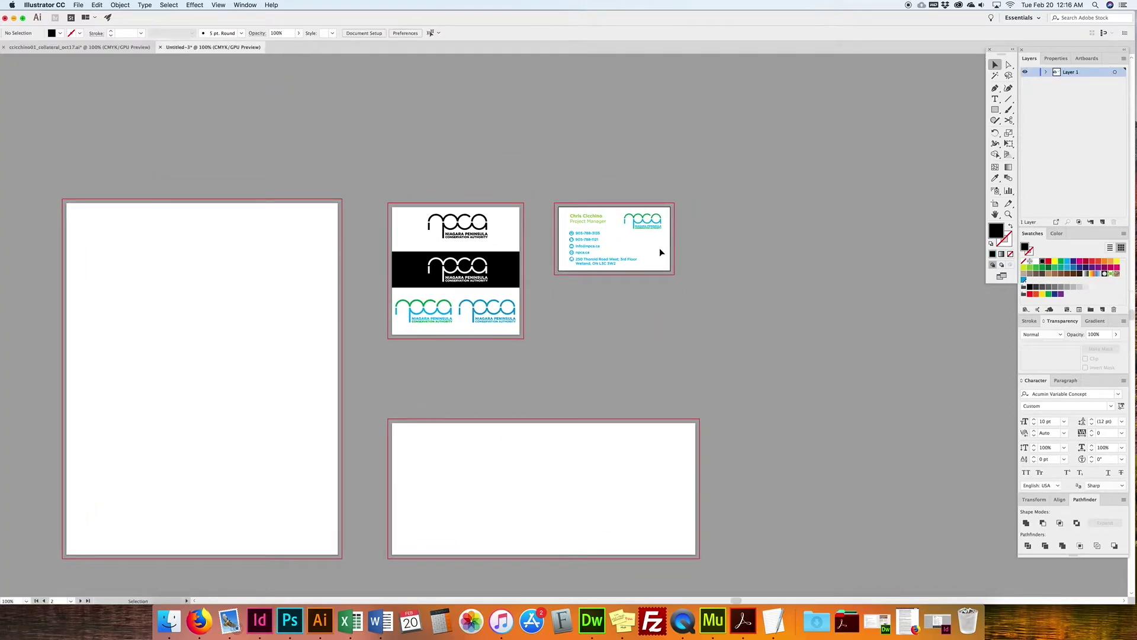
key(super+equal)
key(super+equal)
key(super+equal)
drag(710, 178, 601, 345)
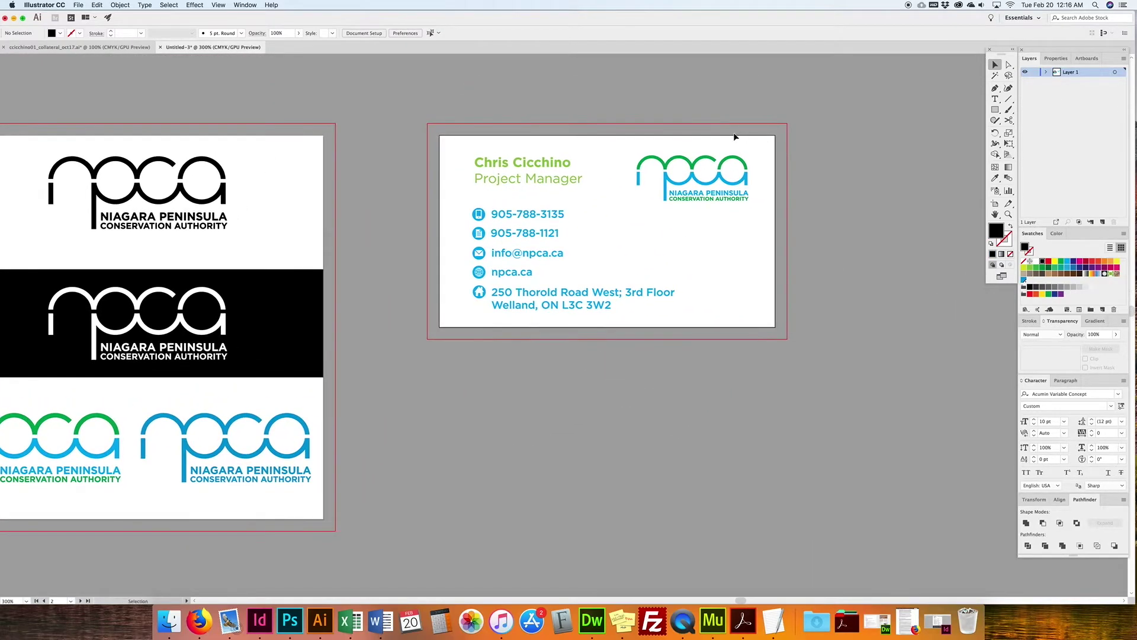
Step: Create a rectangle 3.25 in wide and 1.75 in high on the business card artboard
click(995, 110)
click(432, 135)
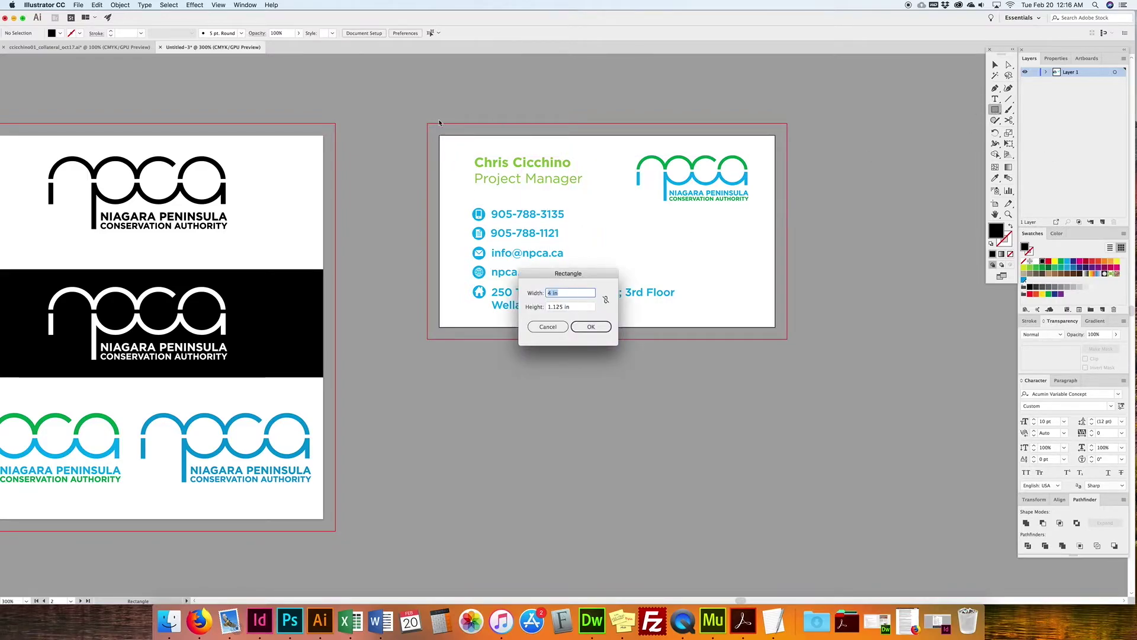
click(548, 326)
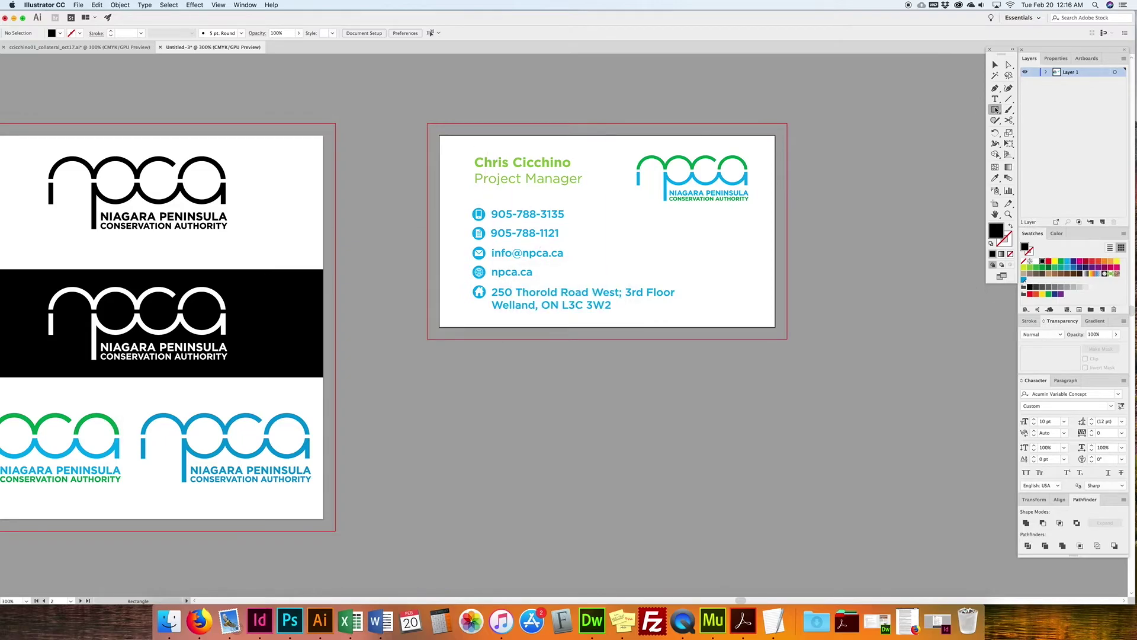
click(454, 145)
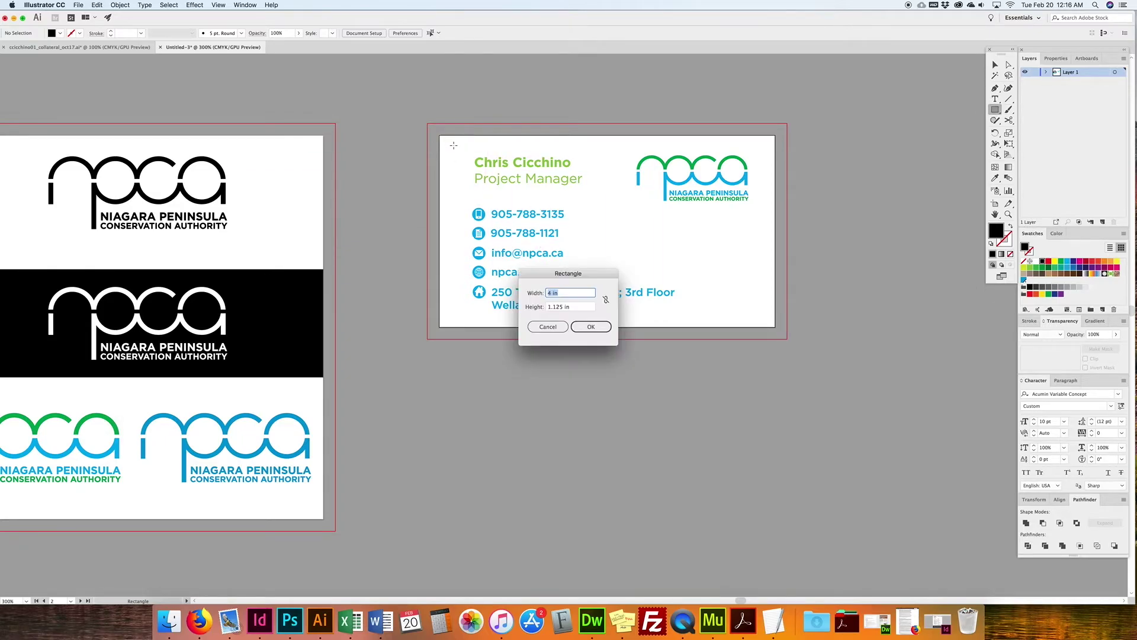
text(3.25)
key(Tab)
click(594, 325)
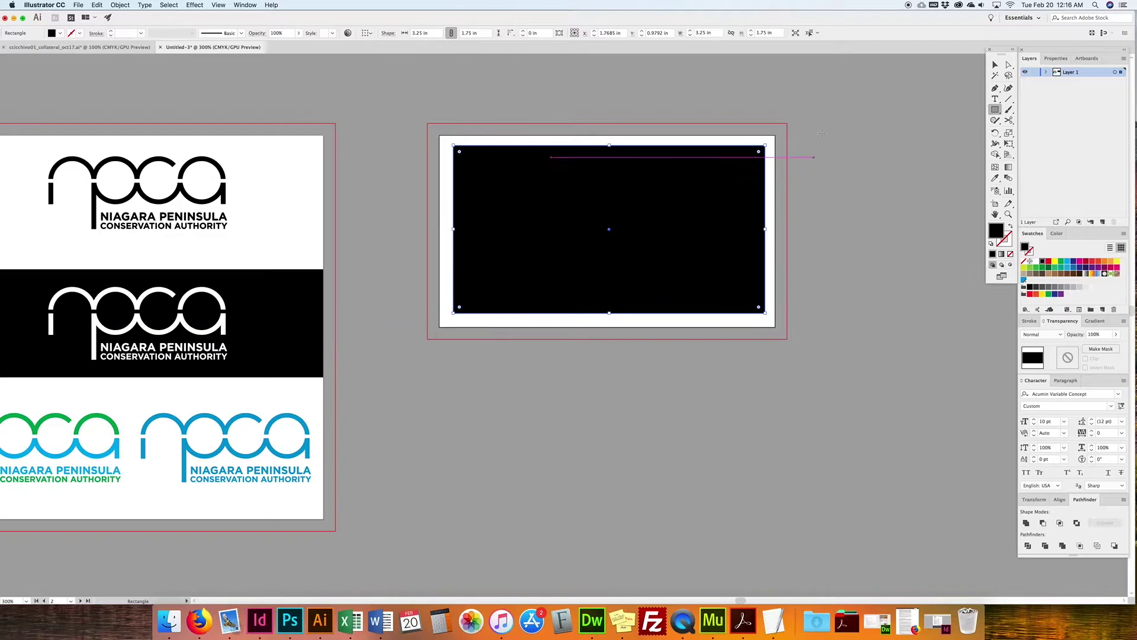
key(v)
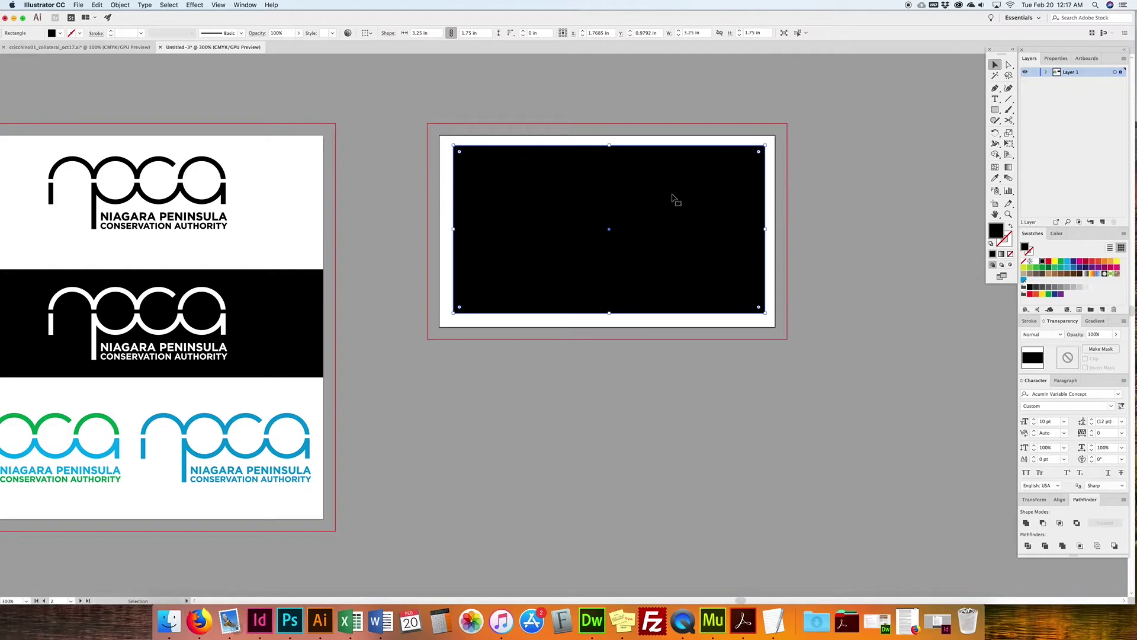
Step: Convert the 3.25 × 1.75 in rectangle into a guide
click(219, 5)
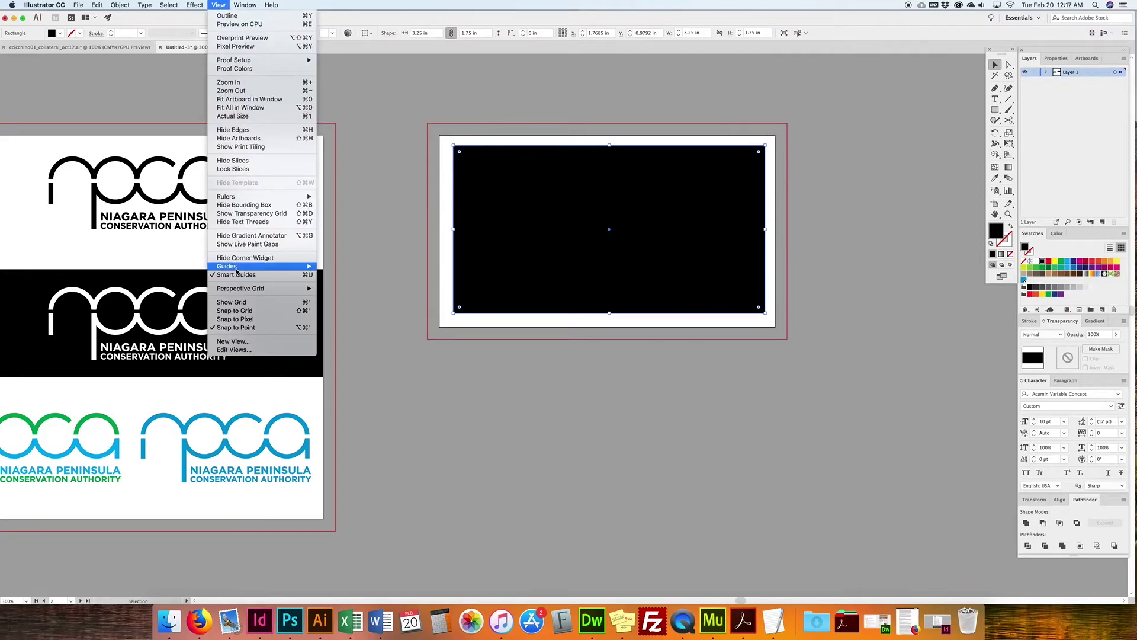
mouse_move(279, 267)
click(358, 284)
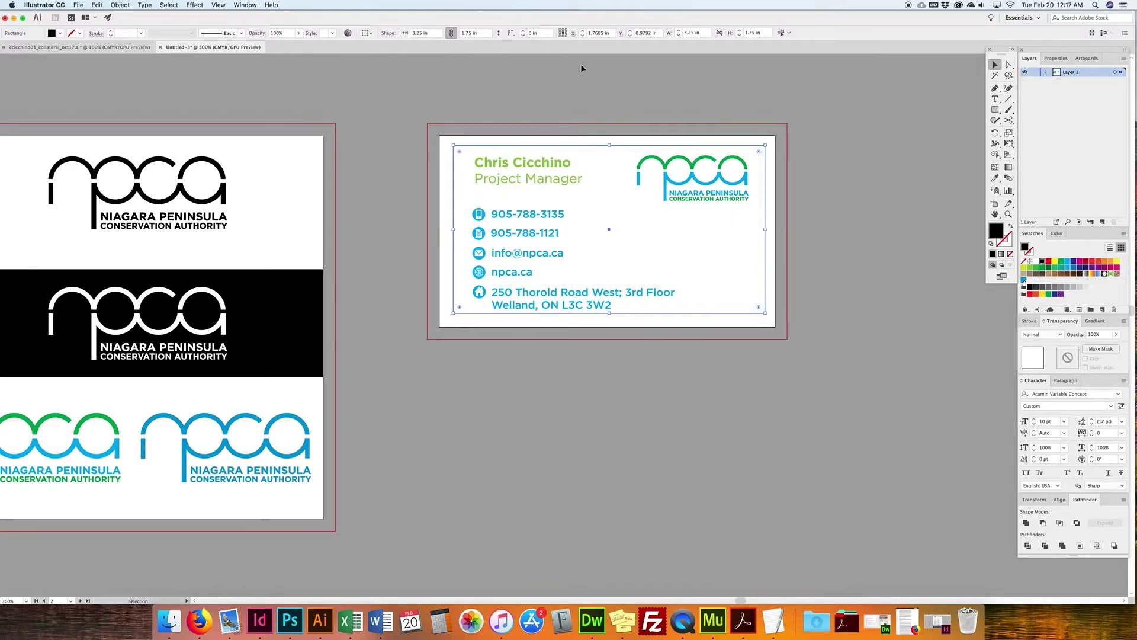
Step: Centre the guide horizontally and vertically on the artboard using Align To Artboard
scroll(741, 101, up, 1)
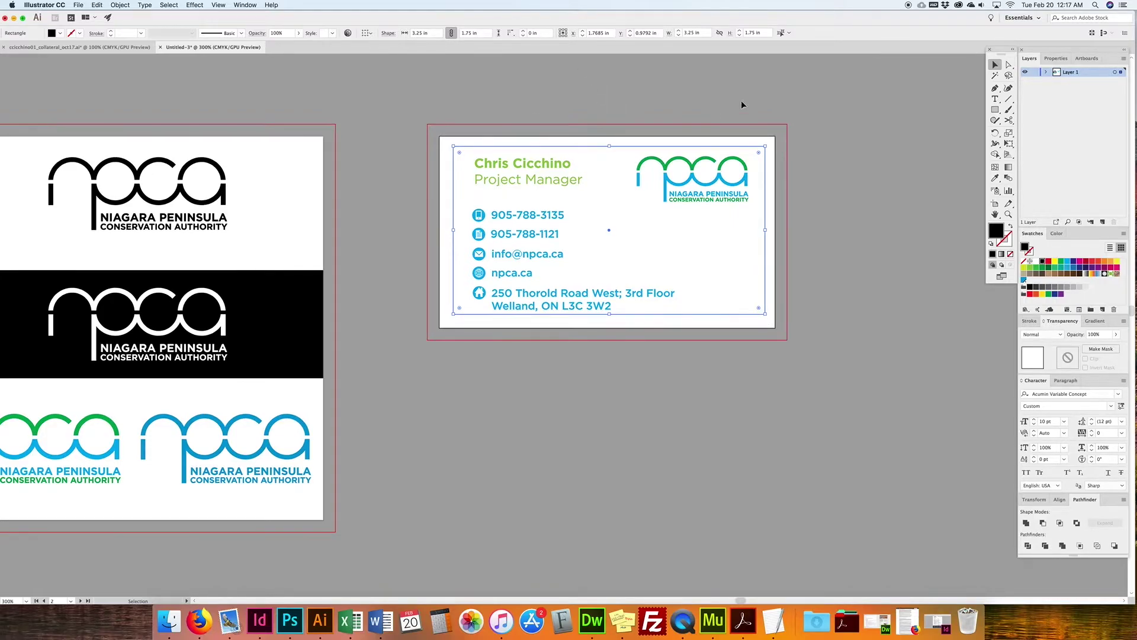
click(1060, 499)
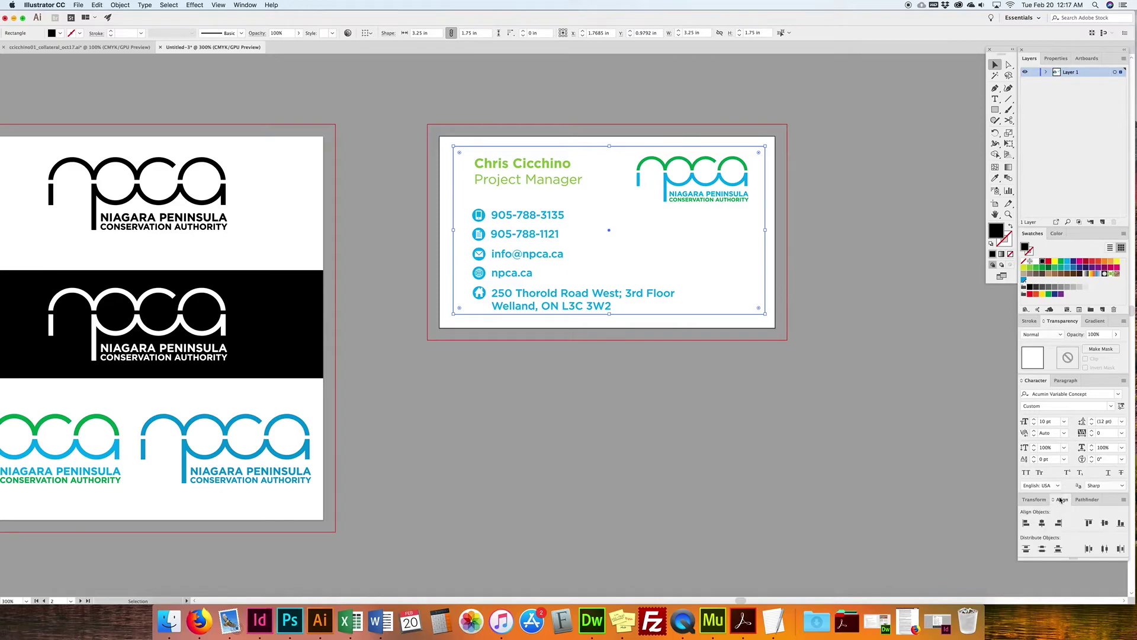
click(1125, 500)
click(1077, 501)
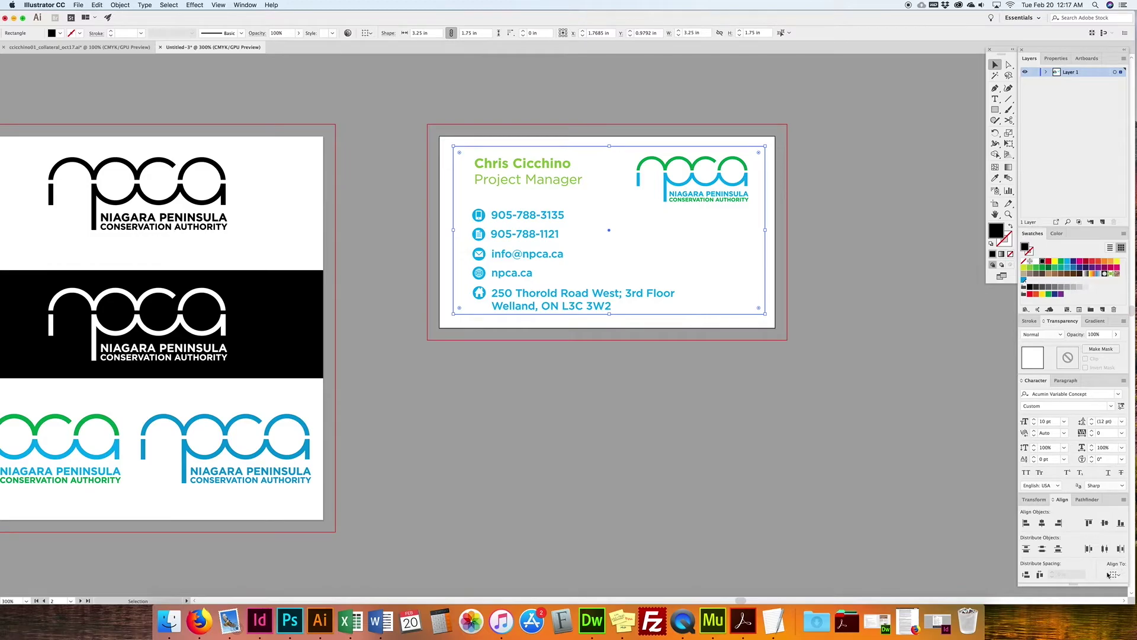
click(1109, 574)
click(1091, 566)
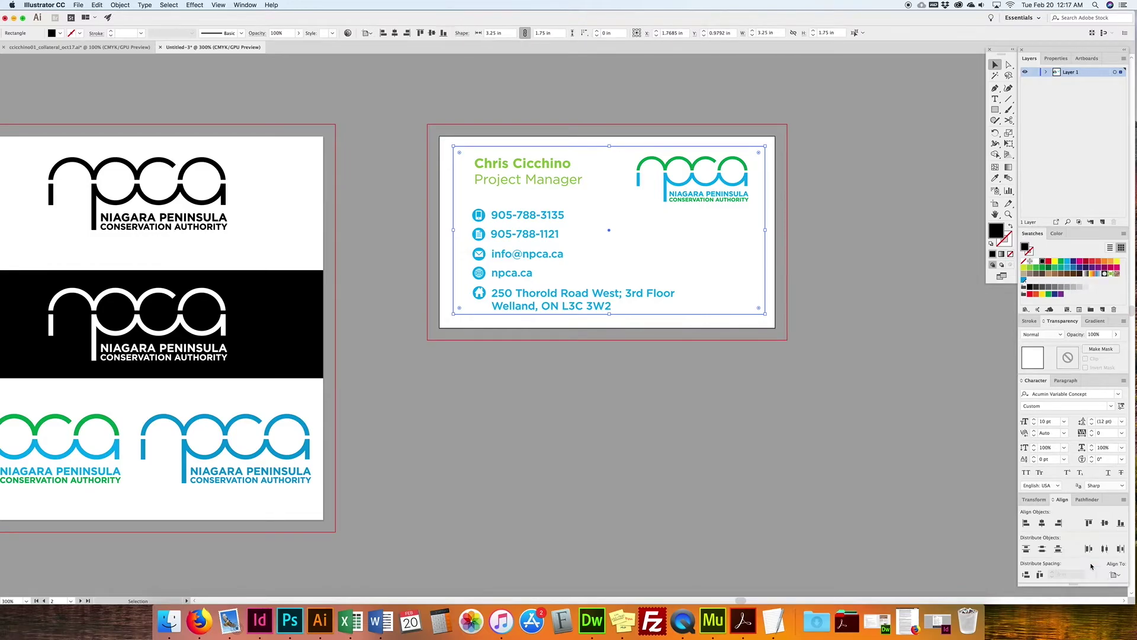
click(1043, 523)
click(1105, 524)
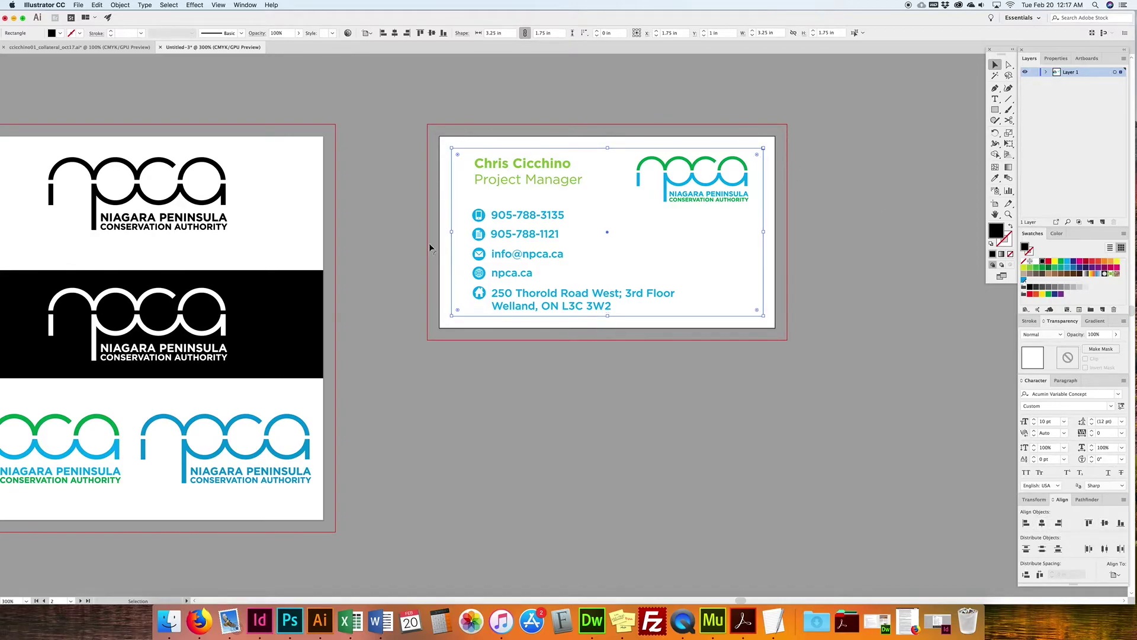
Step: Lock the guides in place
click(217, 6)
mouse_move(252, 269)
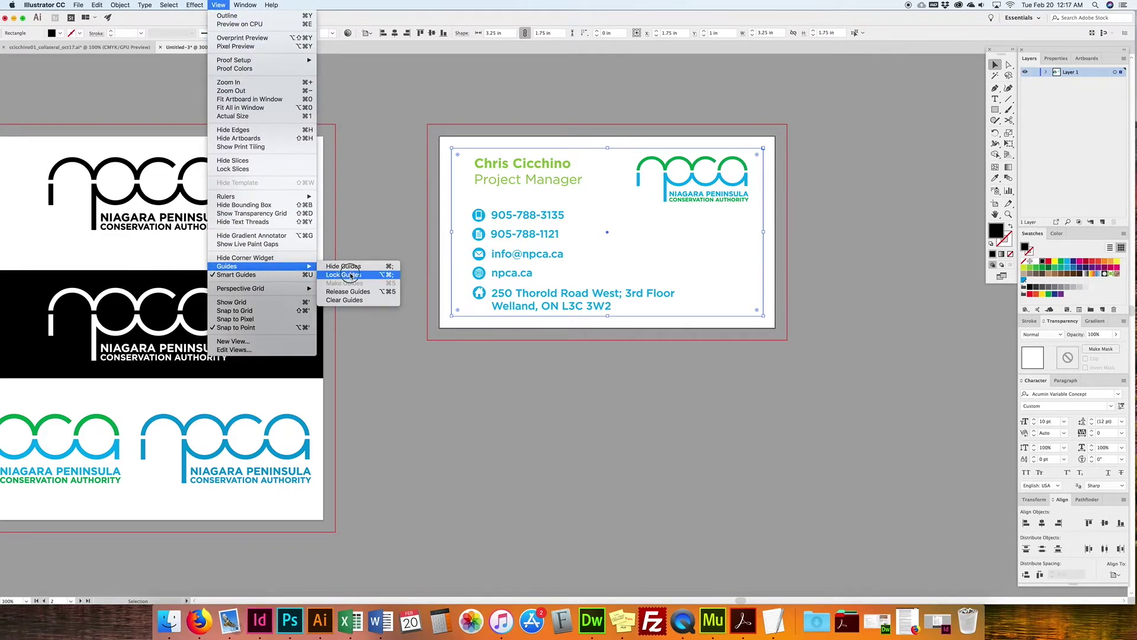
click(352, 274)
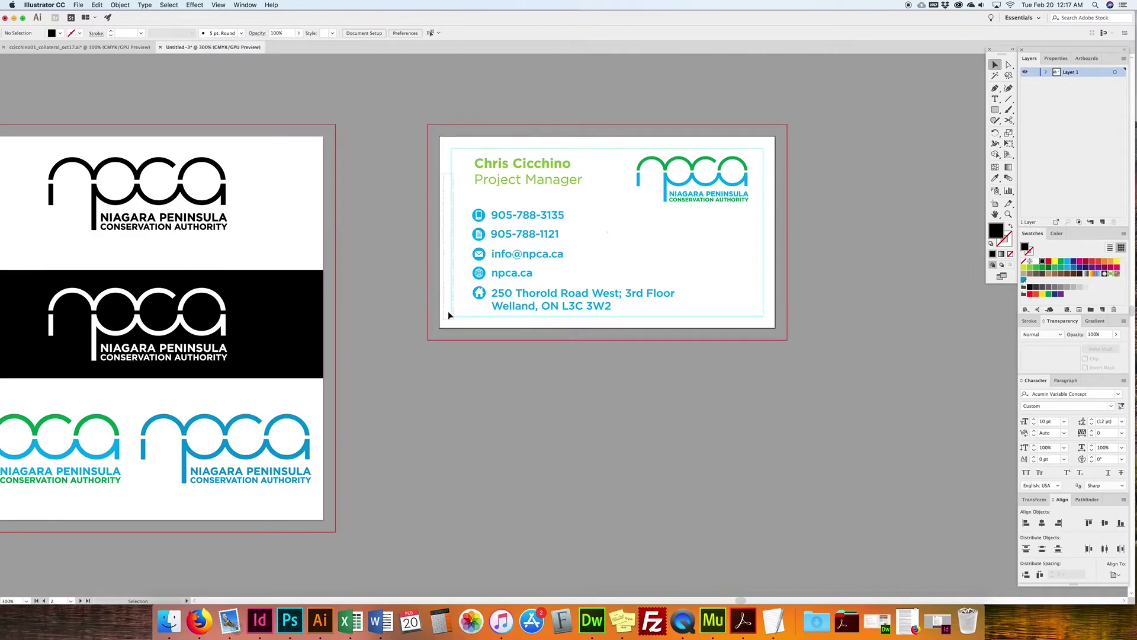
Step: Nudge the name, npca logo and contact block inside the guide, then view the collateral file
drag(467, 157, 554, 158)
drag(751, 201, 747, 189)
drag(458, 212, 655, 301)
drag(479, 218, 488, 221)
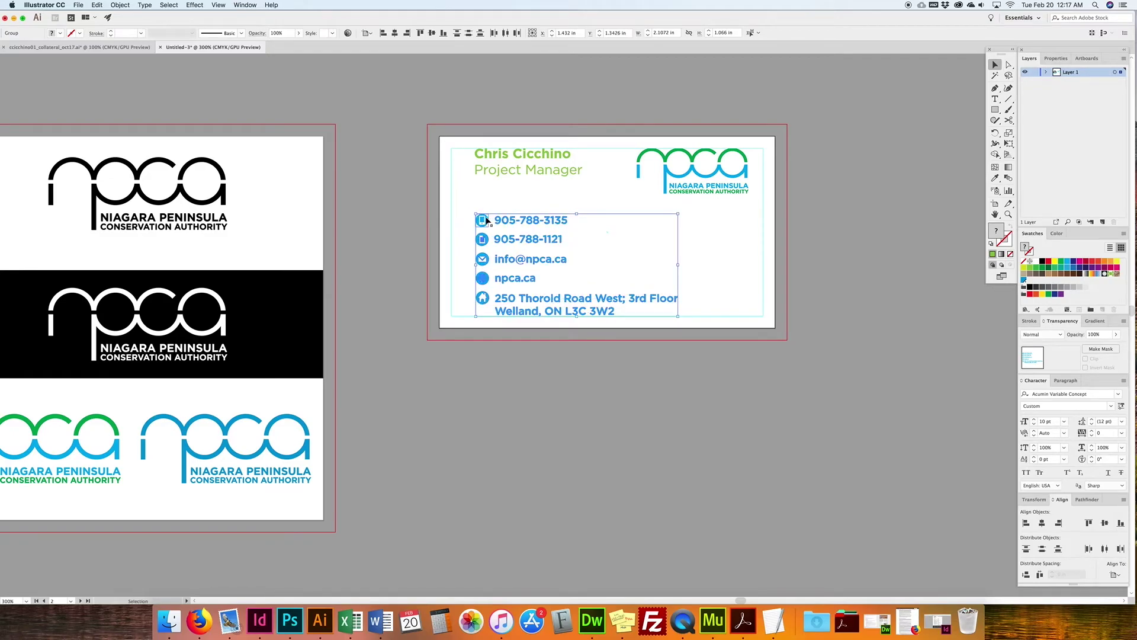
click(80, 46)
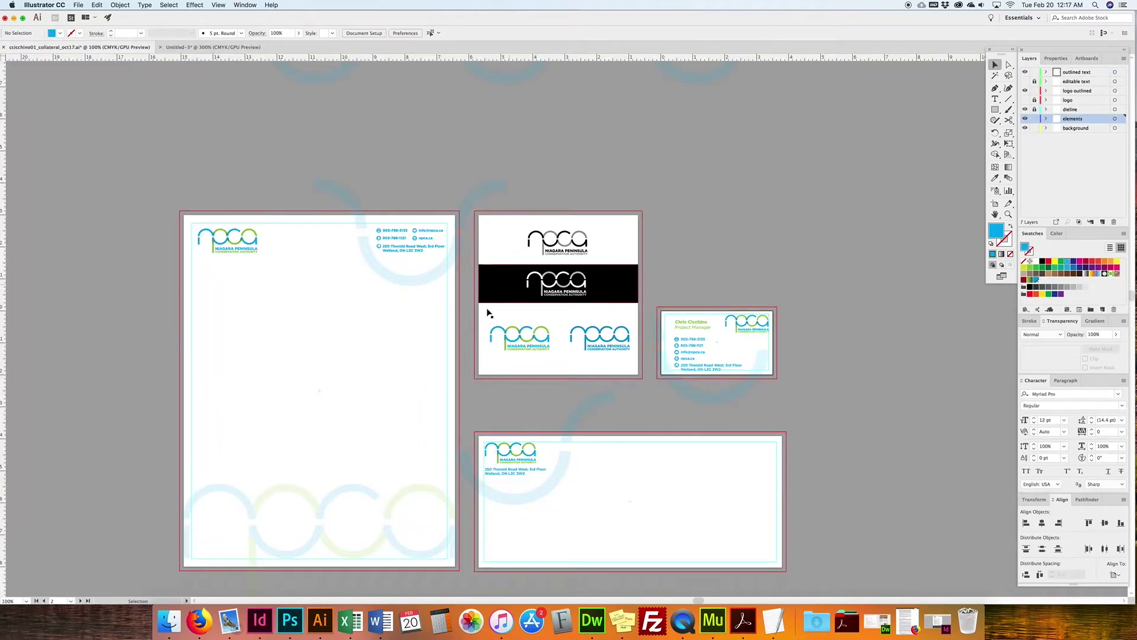
Step: Copy the light-blue arc group from the collateral file and paste it over the new card
key(super+equal)
key(super+equal)
key(super+equal)
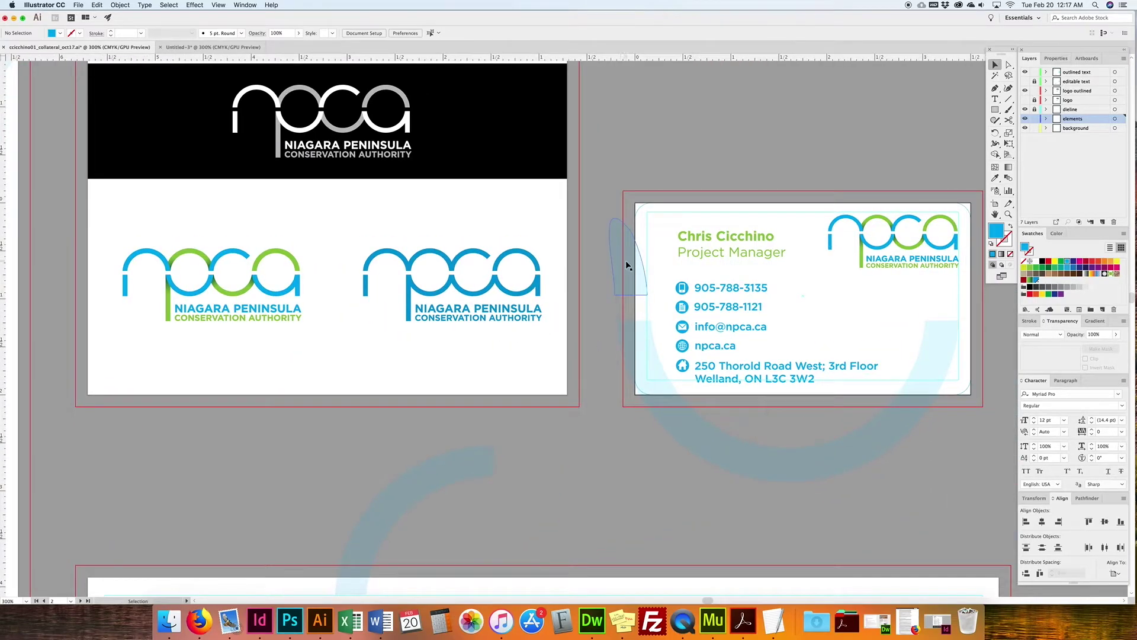
click(627, 262)
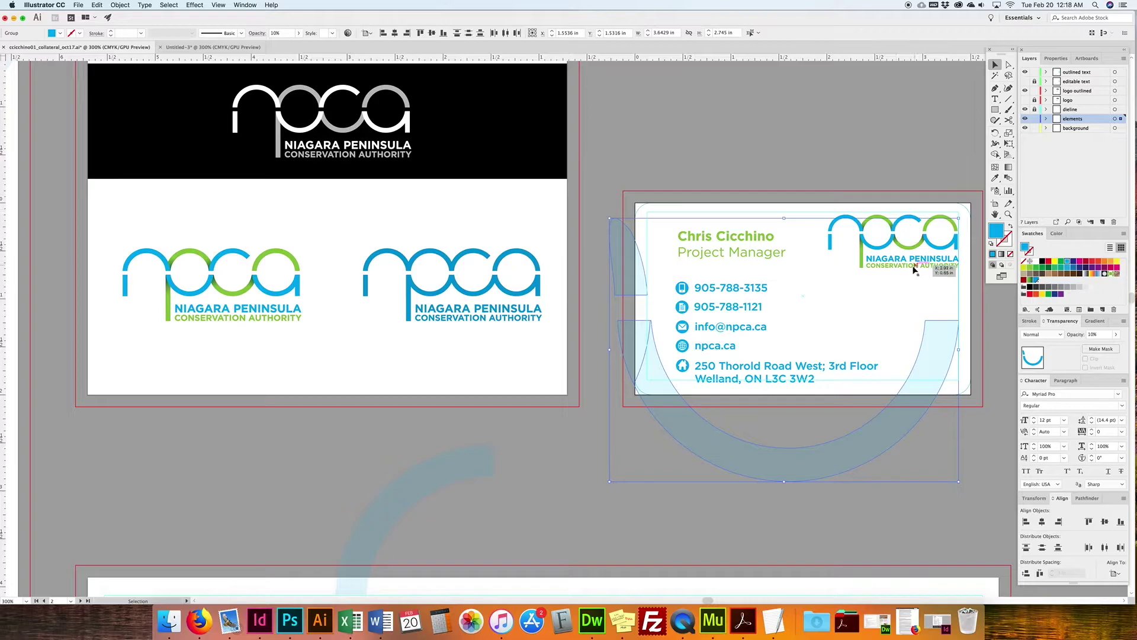
click(210, 47)
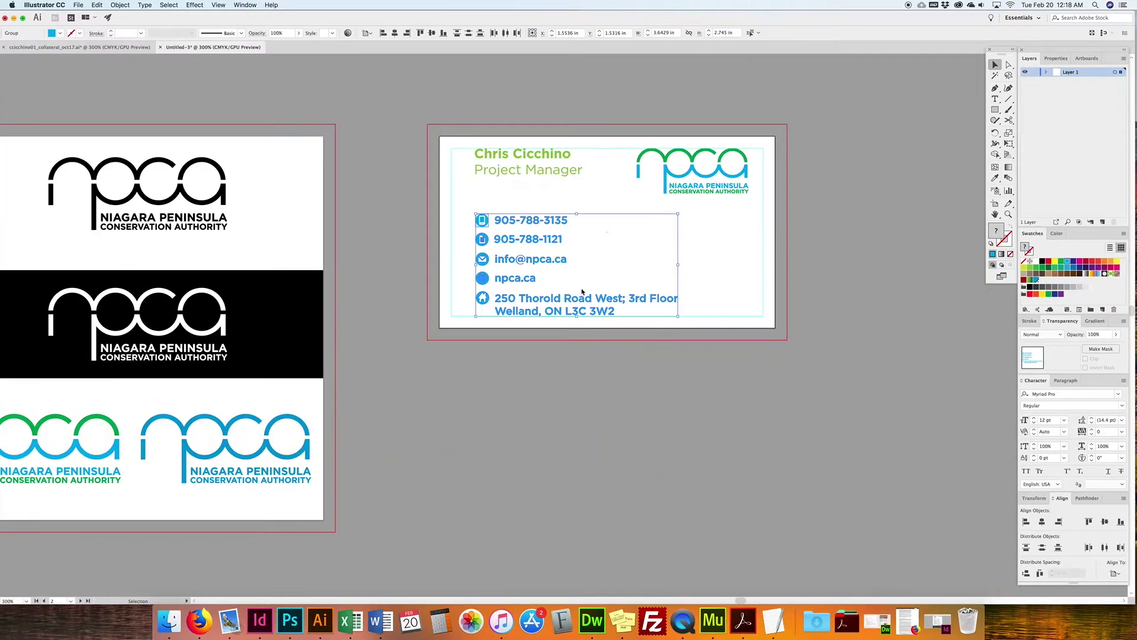
key(super+v)
drag(578, 426, 600, 369)
shift+click(724, 256)
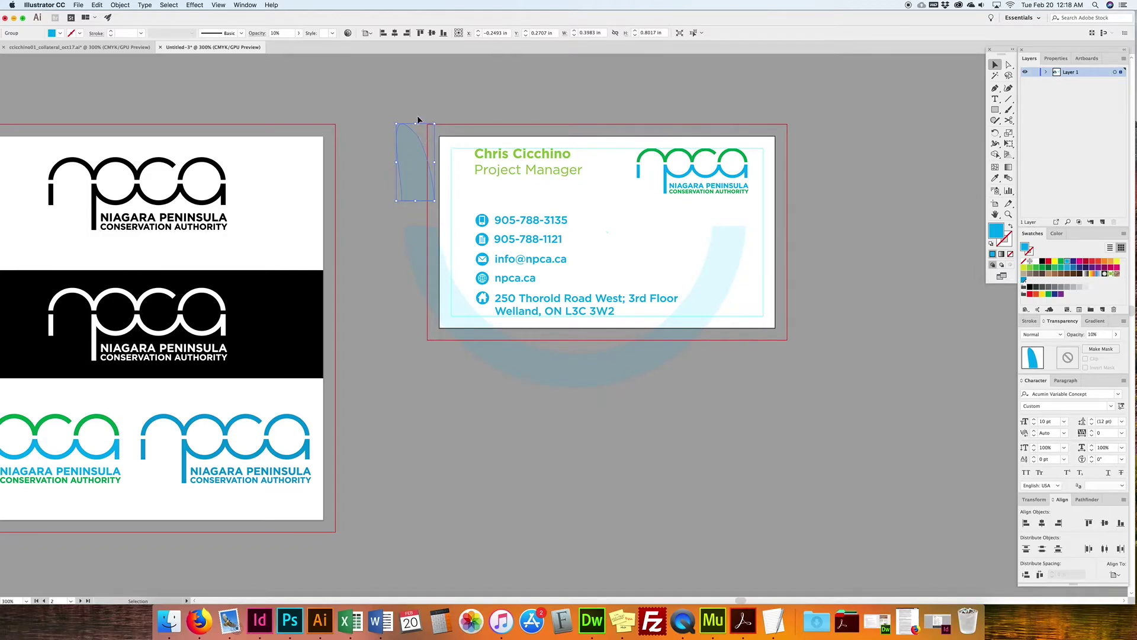
click(786, 164)
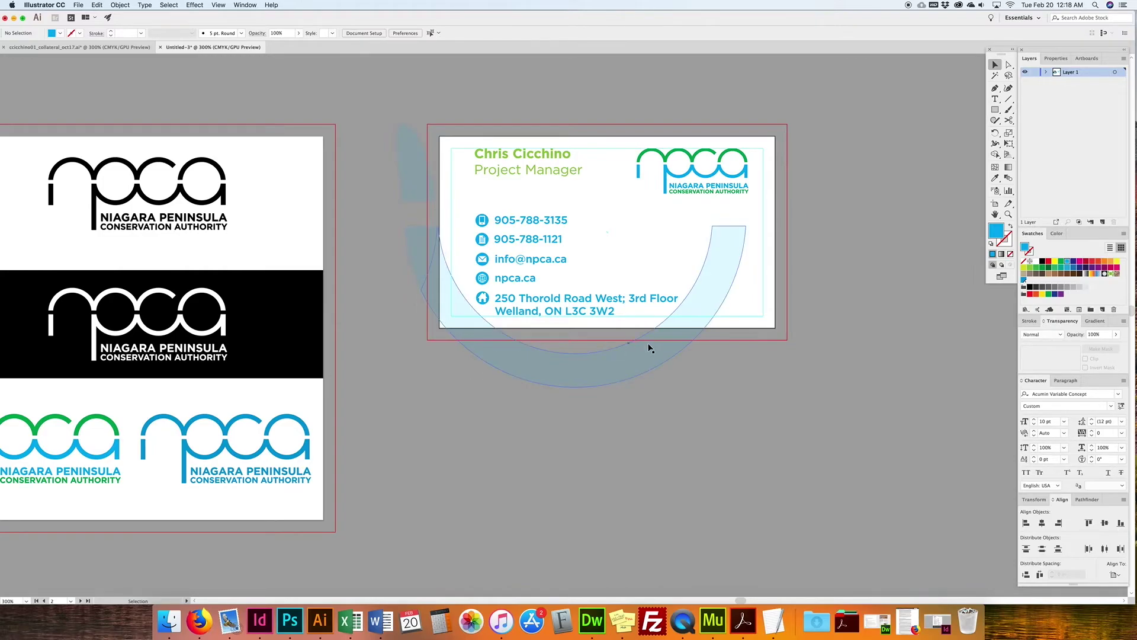
Step: Zoom out and pan to review the card with the arc, then recentre it
scroll(704, 337, right, 1)
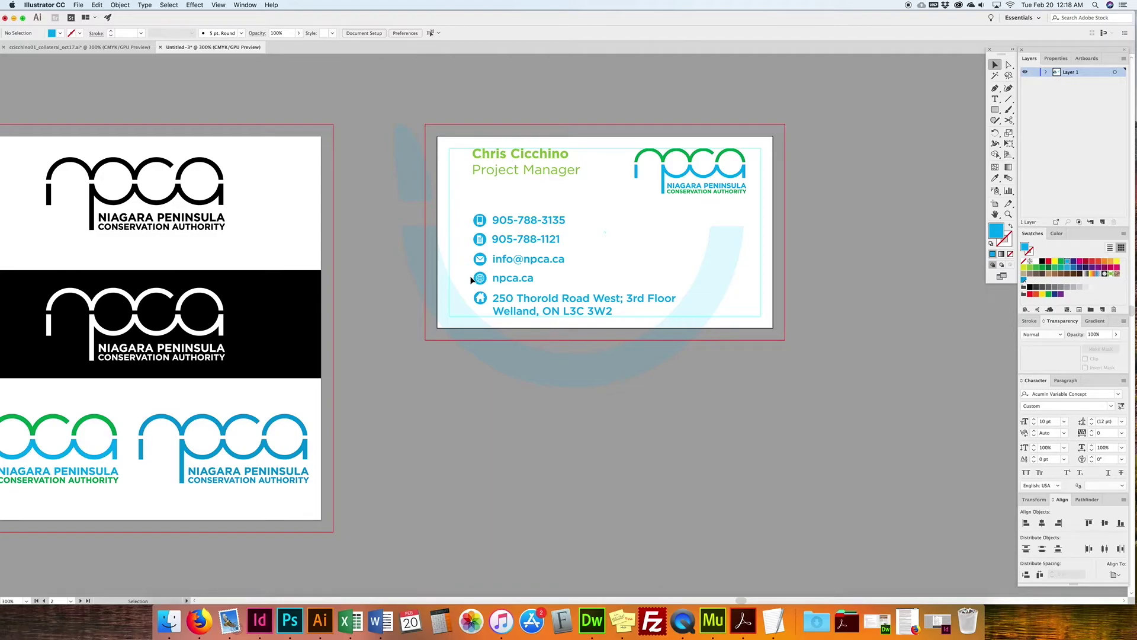
key(super+minus)
key(super+minus)
key(super+minus)
key(space)
drag(573, 369, 592, 358)
key(super+plus)
key(super+plus)
key(super+plus)
key(space)
drag(647, 241, 581, 319)
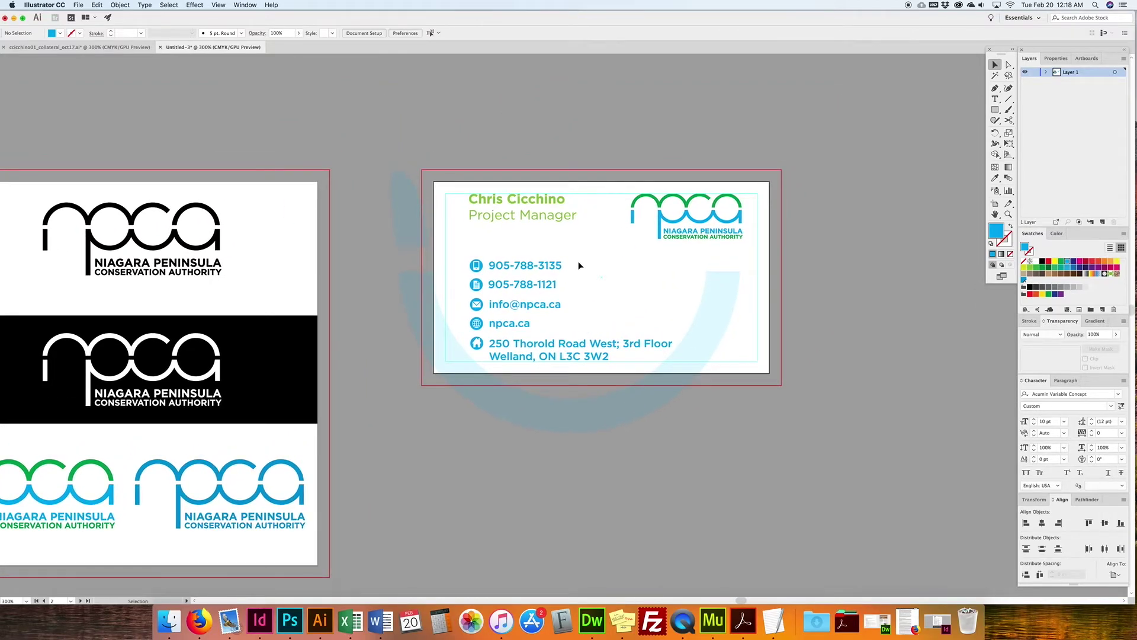
Step: Unlock the collateral file's dieline layer, inspect its card rectangle, and return to Untitled-3
click(79, 47)
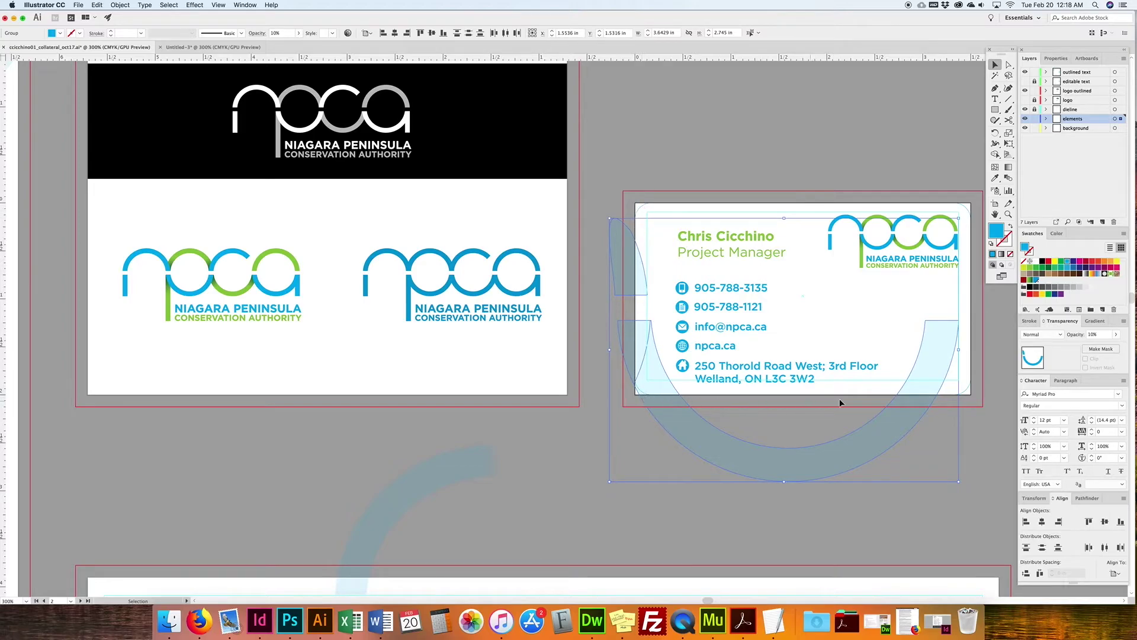
click(979, 345)
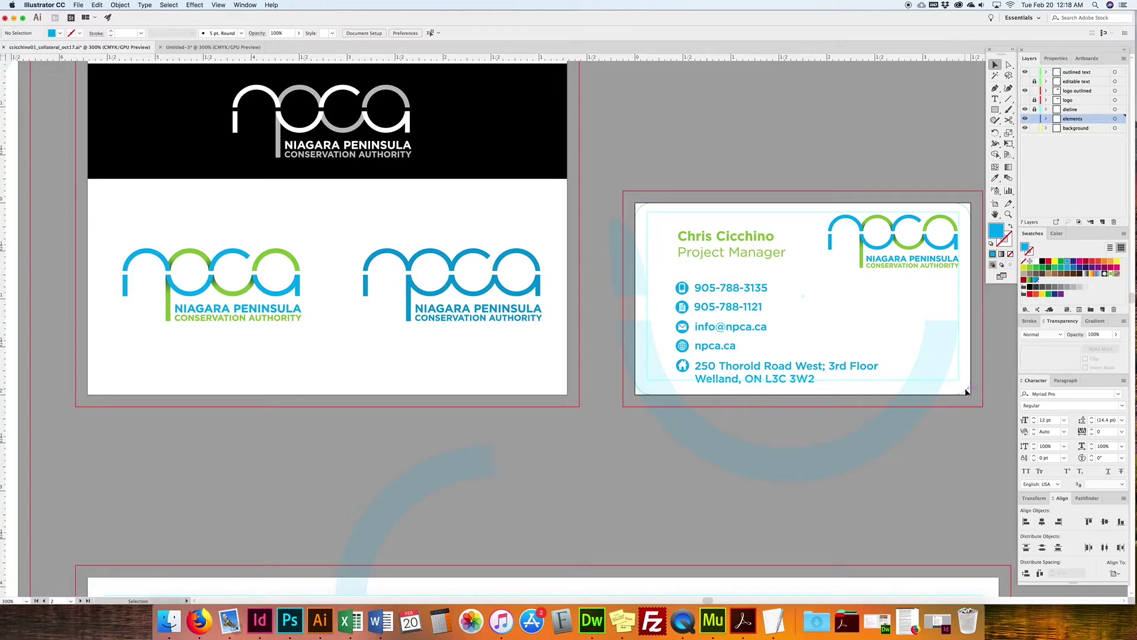
click(1034, 109)
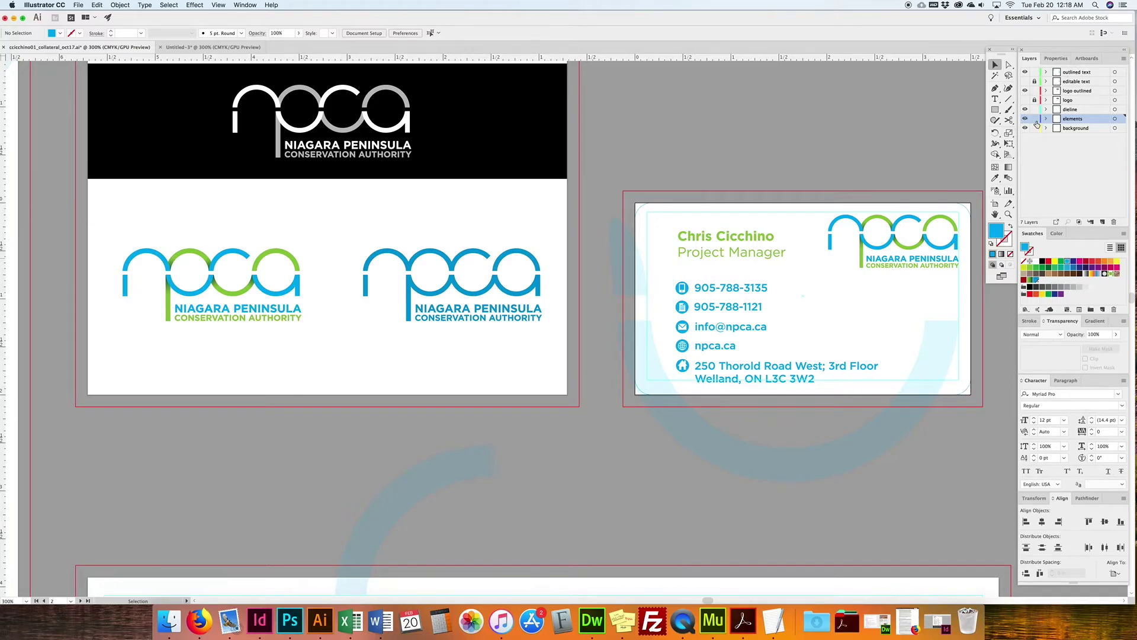
click(971, 392)
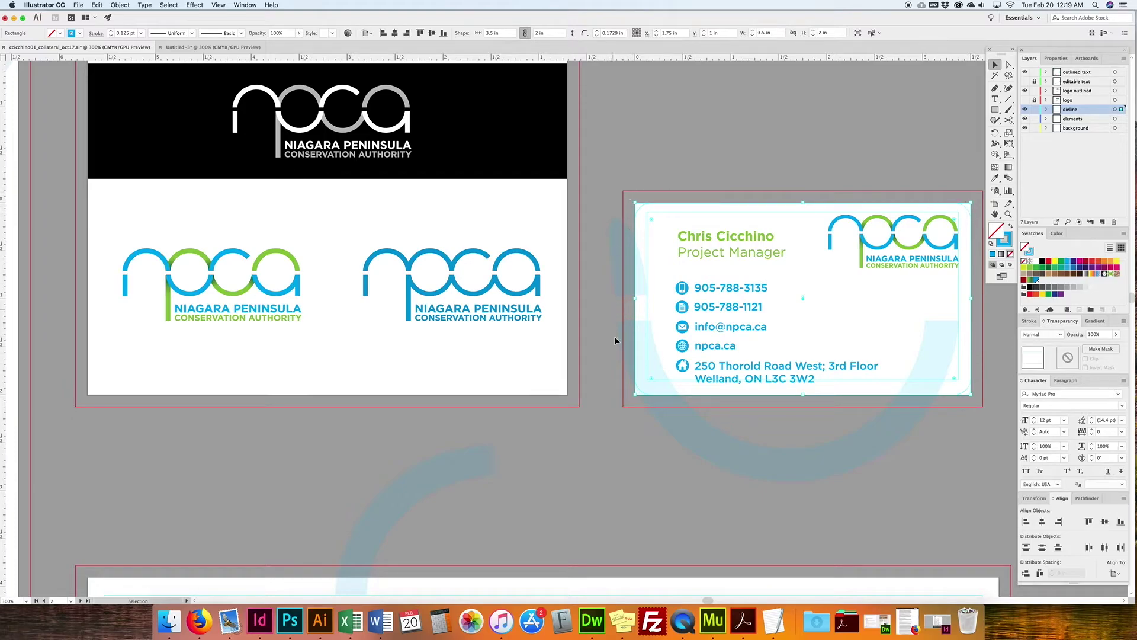
click(959, 208)
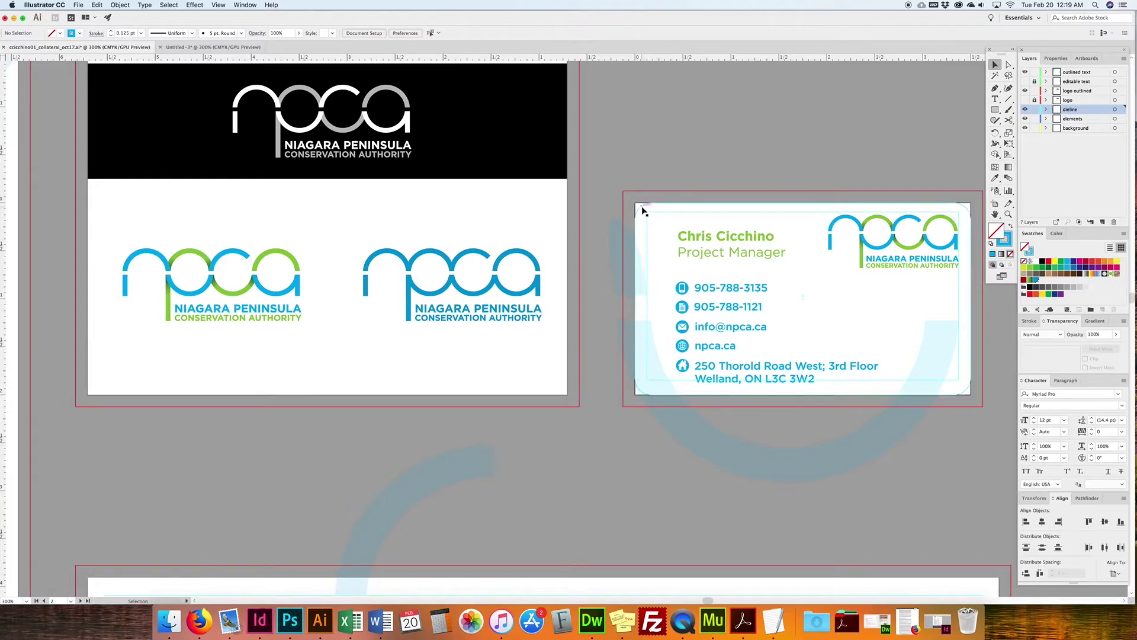
click(644, 211)
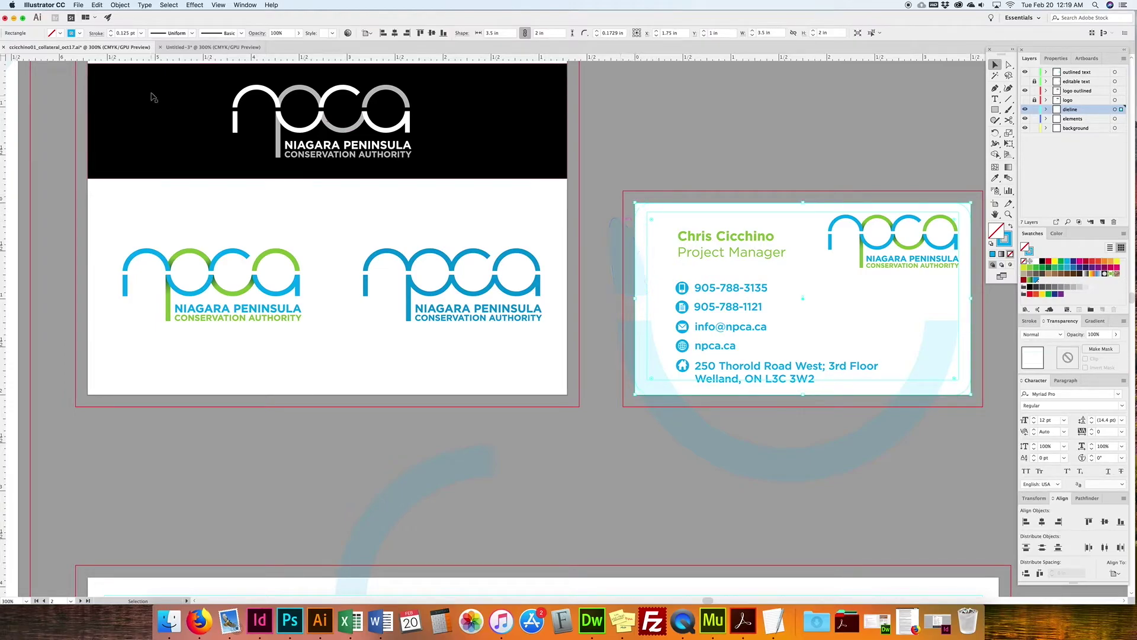
click(202, 47)
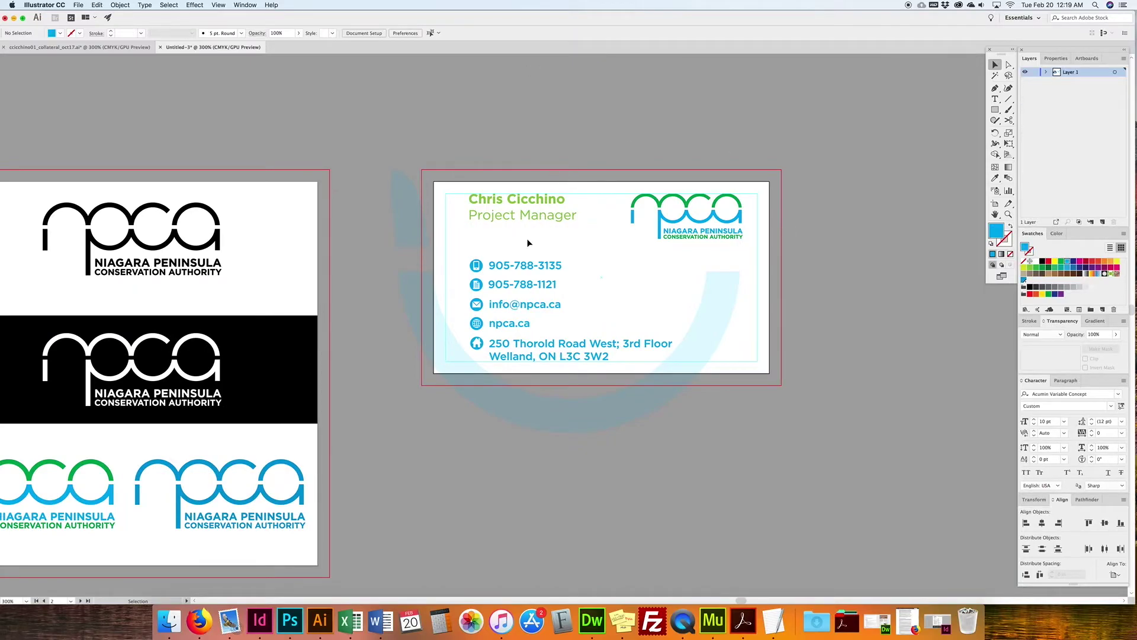
Step: Draw a 3.5 × 2 in rectangle and align it with the card's edges
click(997, 110)
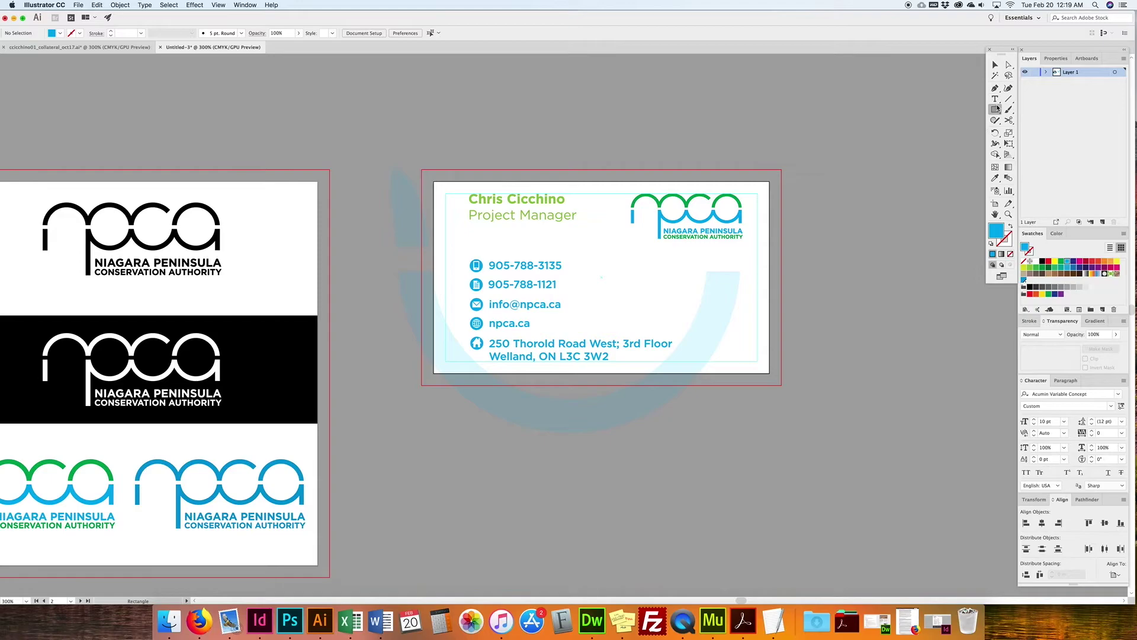
click(445, 187)
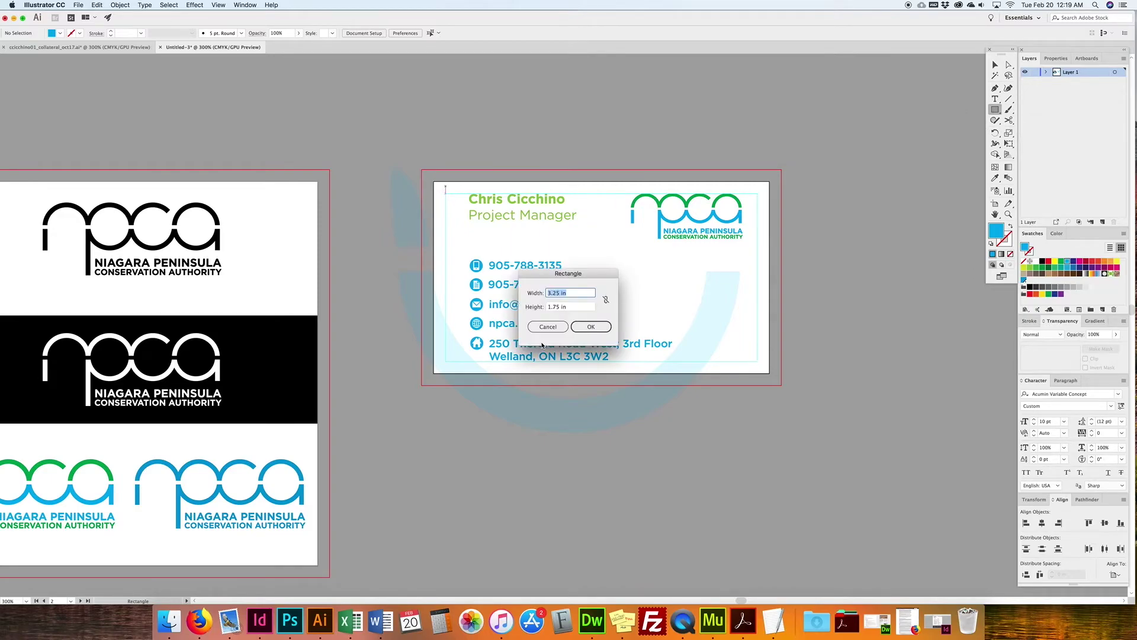
text(3.5)
key(Tab)
text(2)
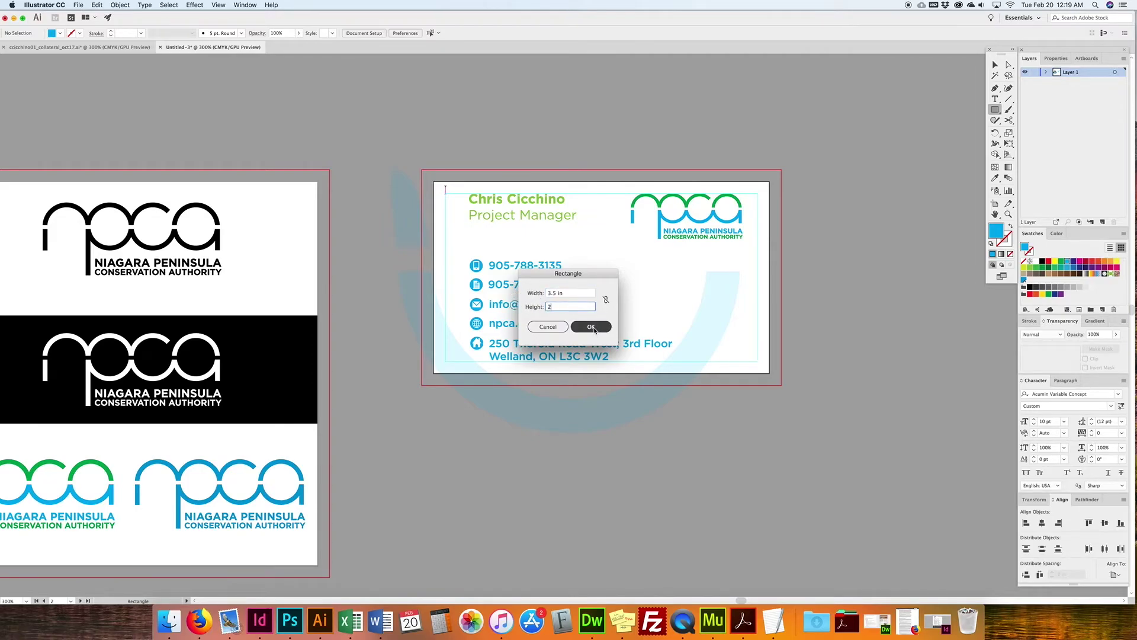
click(591, 327)
click(997, 63)
drag(559, 274, 547, 282)
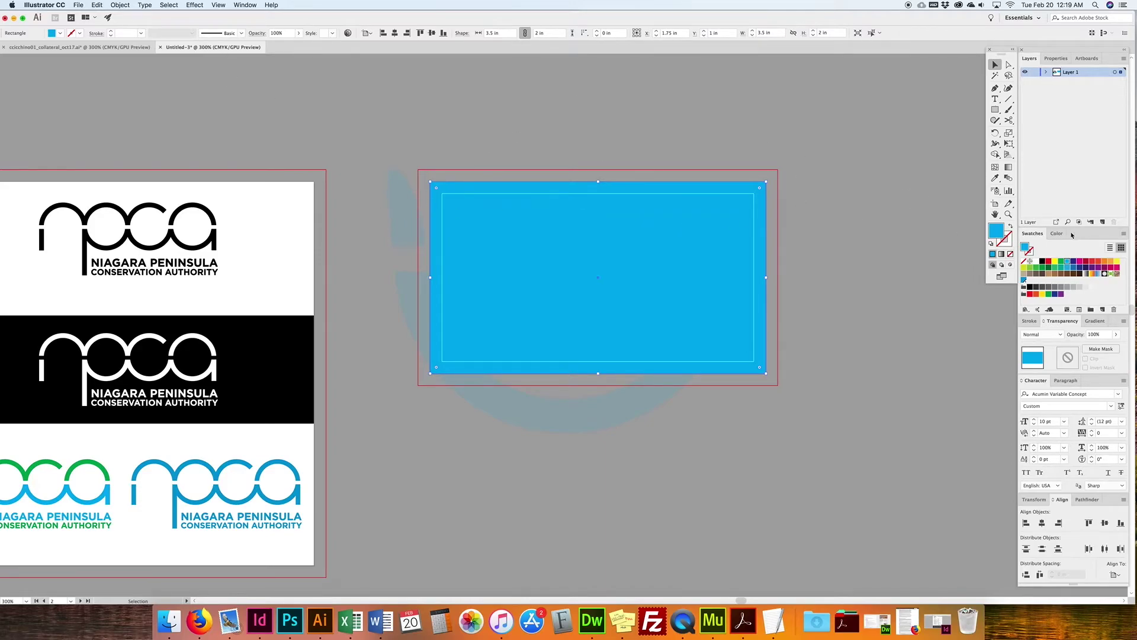
Step: Swap fill and stroke to leave an outline with a 0.125 pt stroke weight
click(1009, 226)
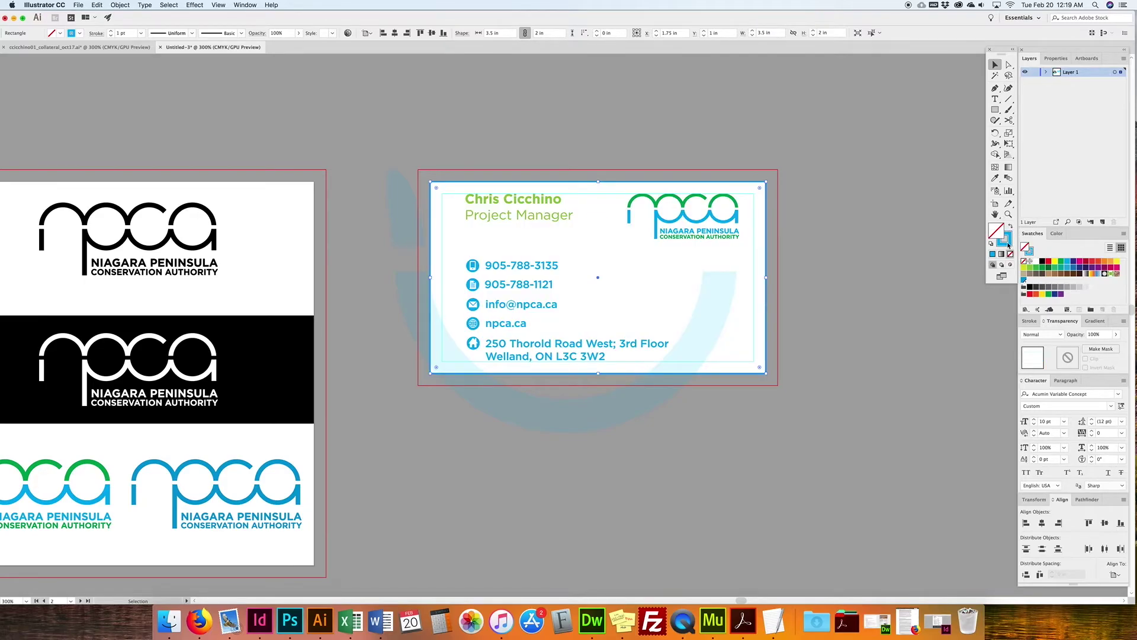
click(1009, 244)
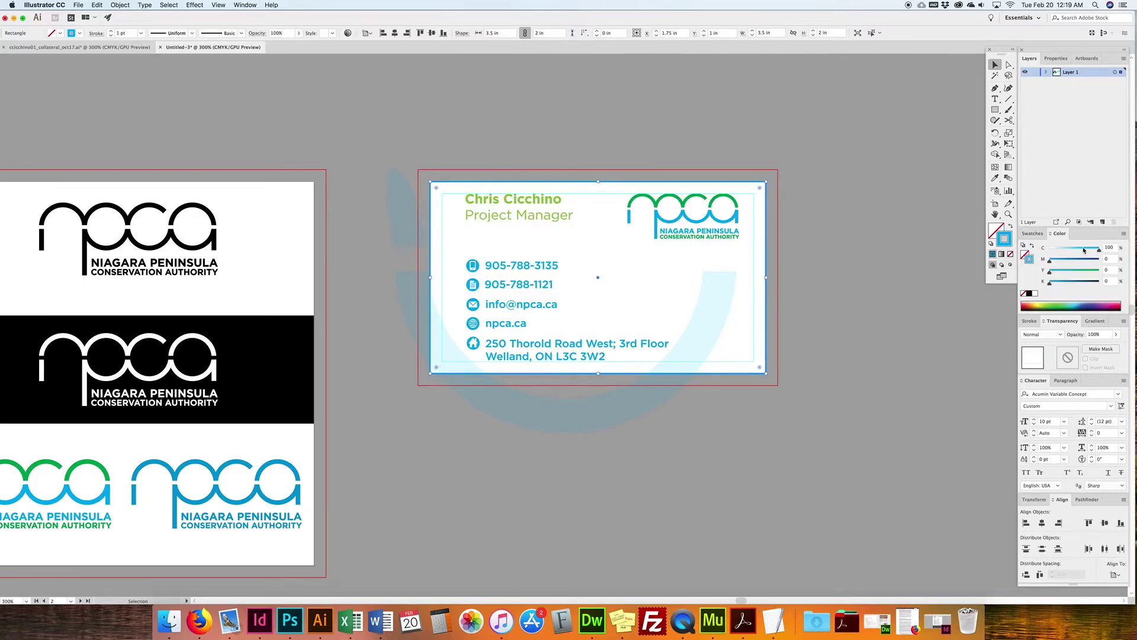
click(1032, 232)
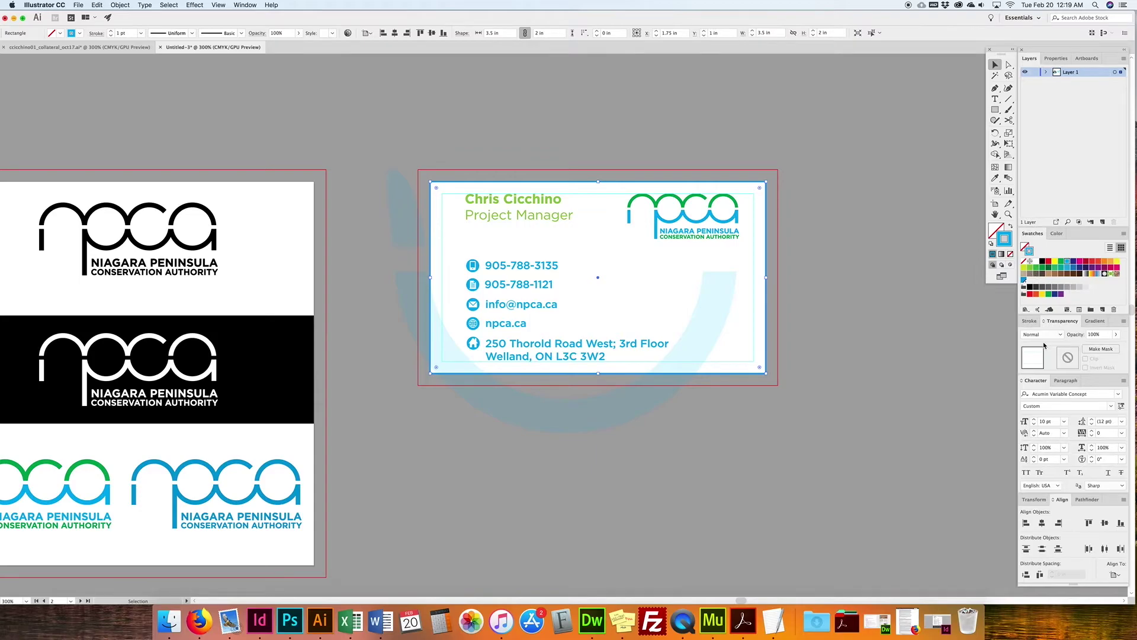
click(1041, 321)
click(1052, 335)
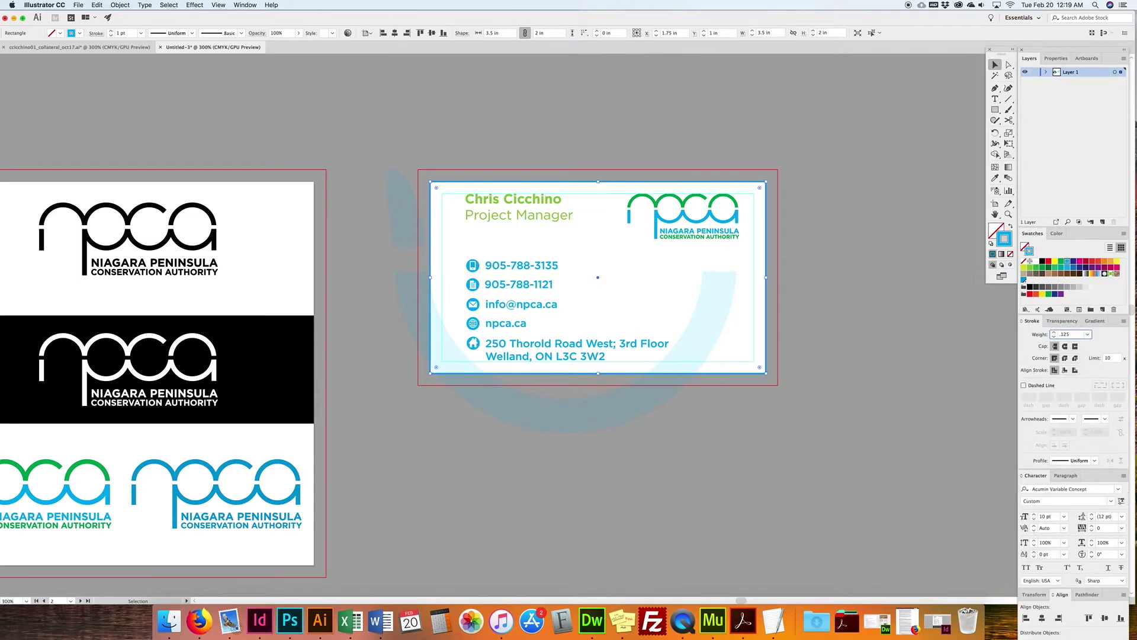
key(Return)
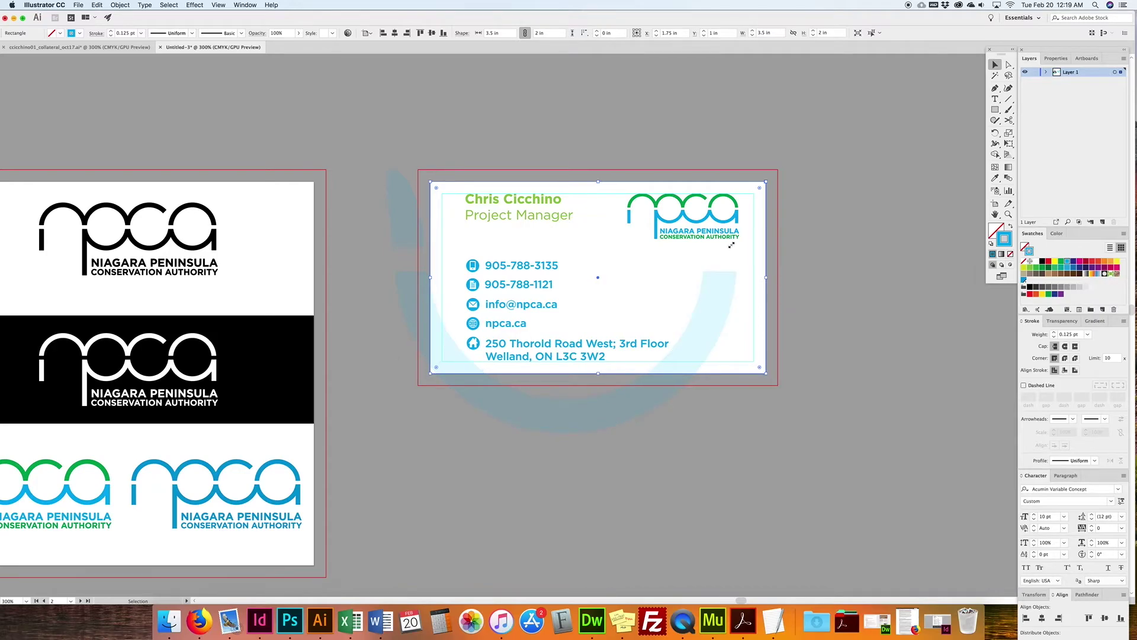
Step: Round the outline's corners to about 0.1263 in and add a new layer
drag(760, 190, 749, 191)
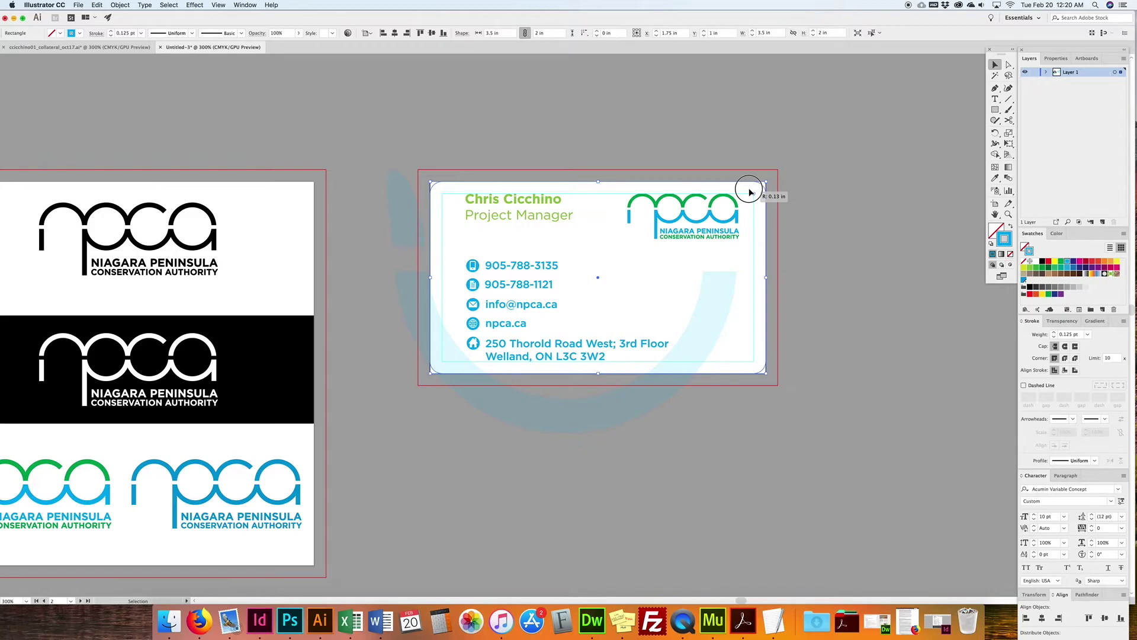
click(751, 178)
click(764, 198)
click(1102, 222)
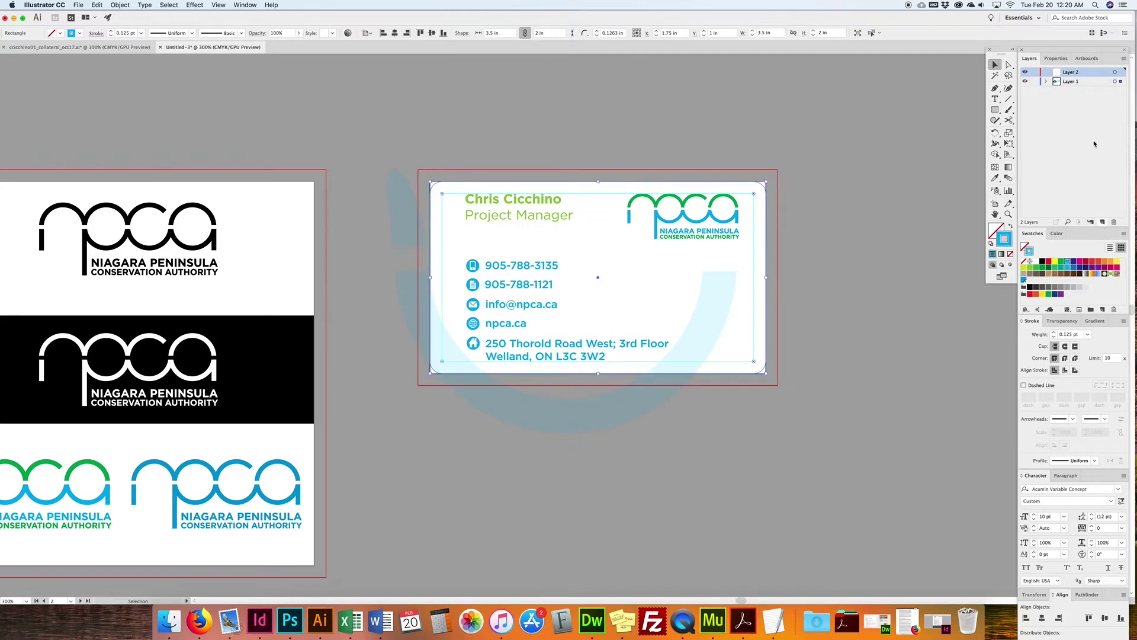
Step: Replace the extra layer with a new layer named dieline
click(1114, 222)
click(1102, 223)
double_click(1071, 72)
text(dieline)
key(Return)
Step: Move the rounded card outline onto the dieline layer and lock it
drag(1121, 81, 1121, 77)
drag(1121, 75, 1120, 75)
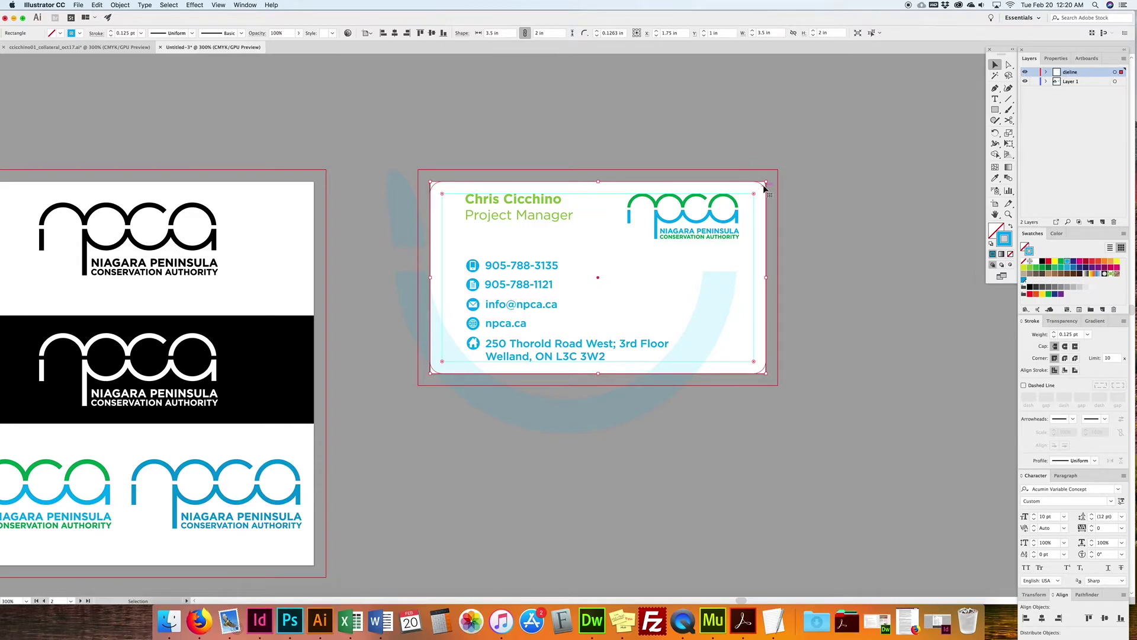
click(1034, 72)
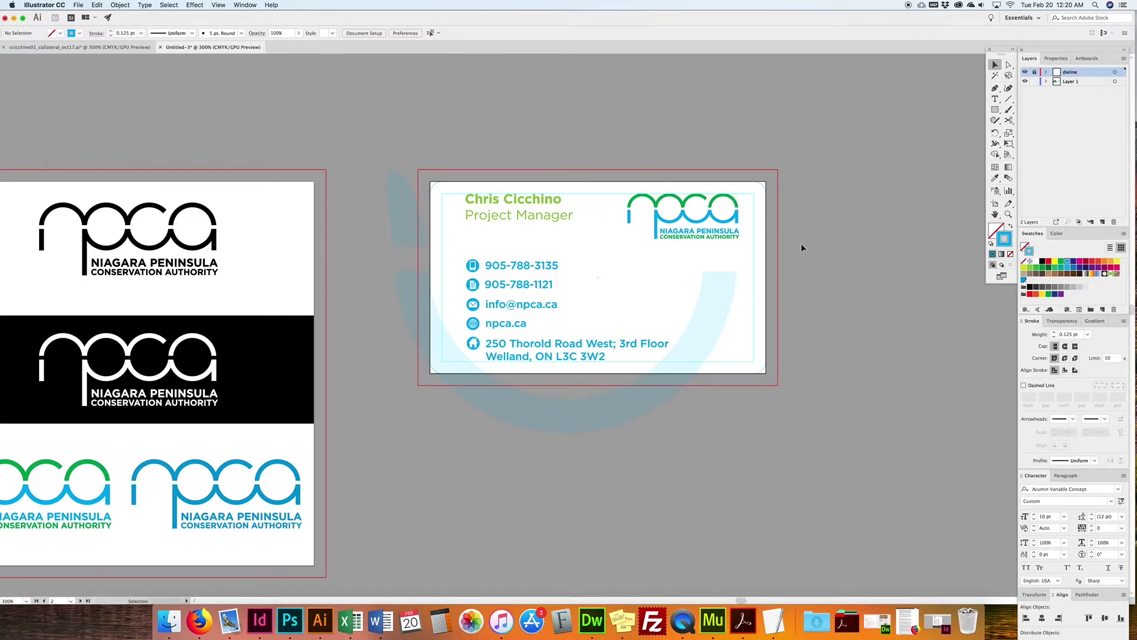
Step: Select all logos on the logo artboard plus the business card's logo
key(super+minus)
key(super+minus)
drag(685, 276, 750, 272)
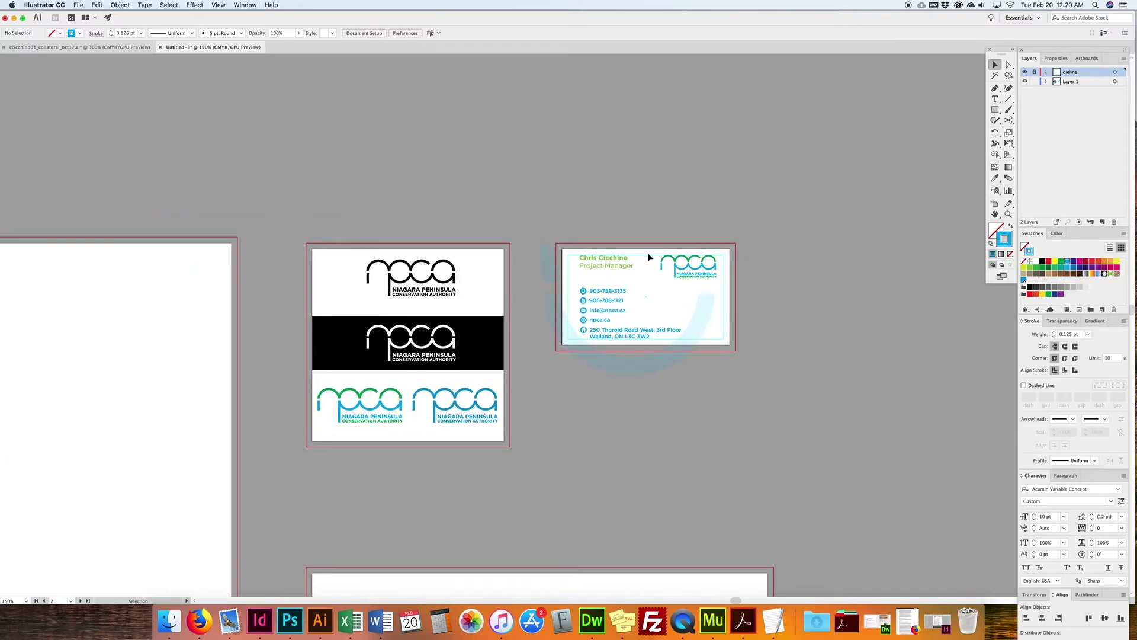
click(713, 273)
drag(495, 253, 312, 455)
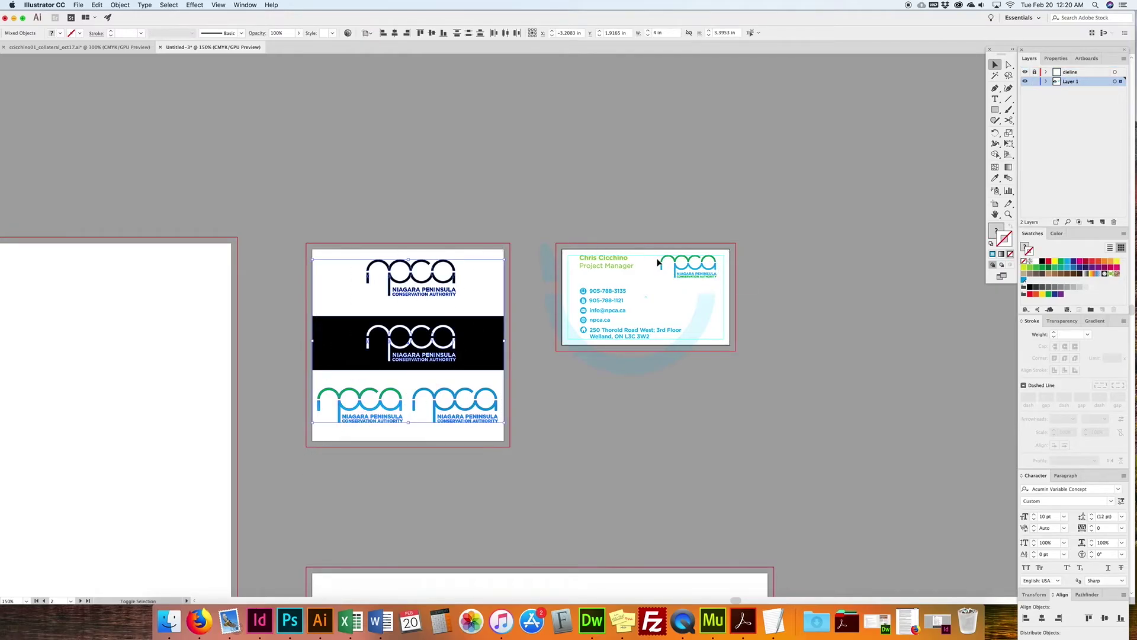
shift+click(696, 268)
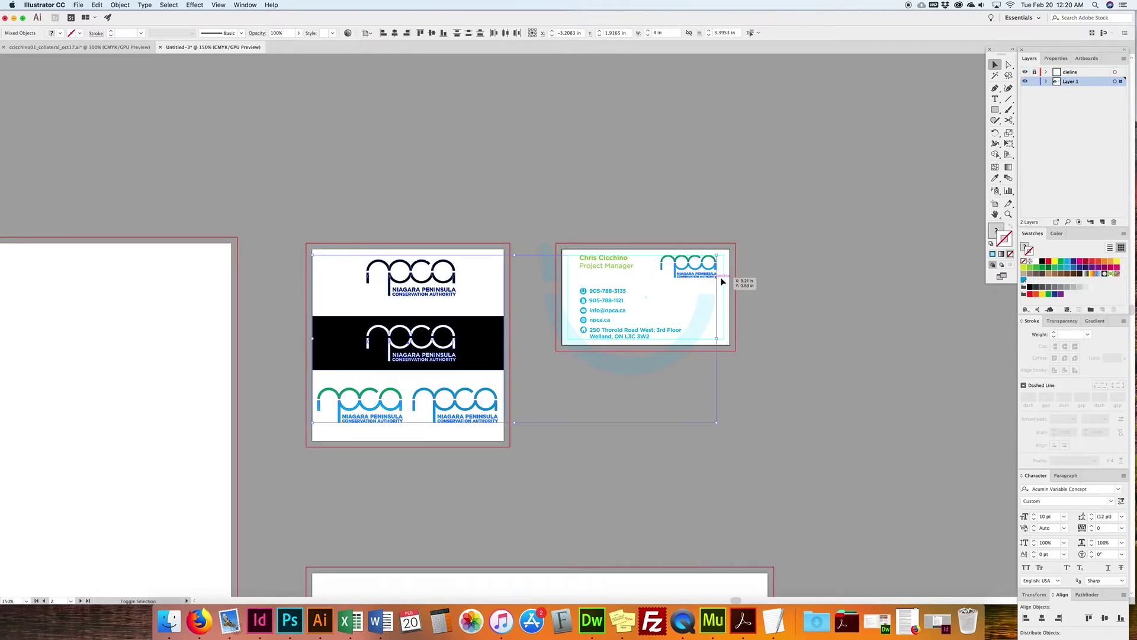
Step: Create a layer named logo and move the selected logos onto it
click(1102, 222)
double_click(1070, 81)
text(logo)
key(Return)
drag(1120, 90, 1121, 81)
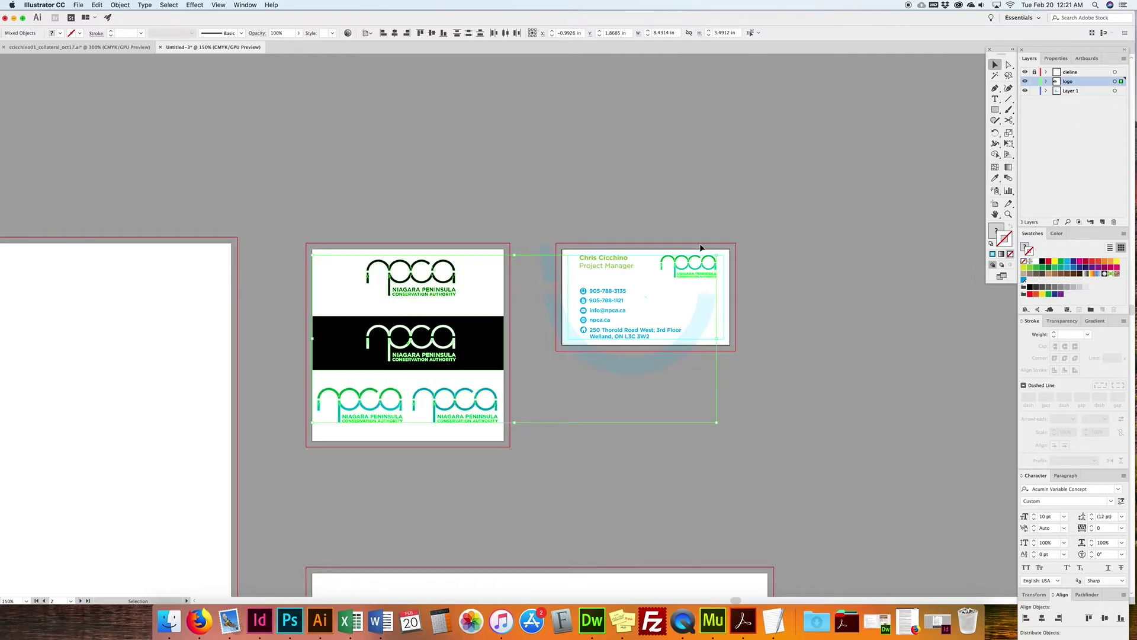
key(super+minus)
key(super+minus)
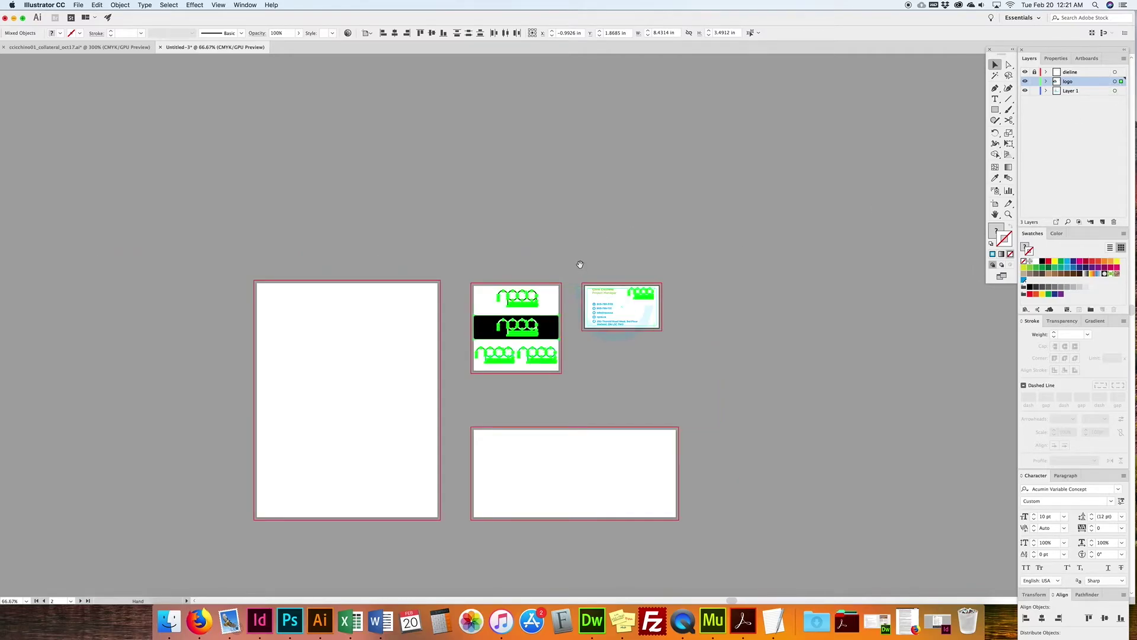
click(610, 200)
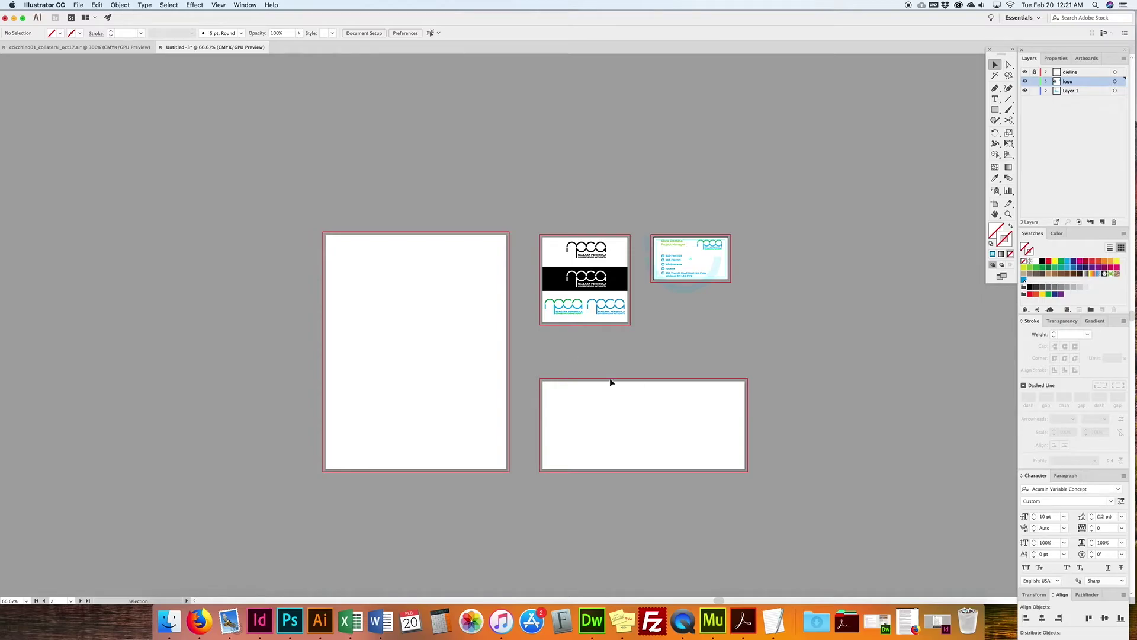
Step: Switch to ccicchino01_collateral_oct17.ai and zoom out to view all its artboards
click(80, 47)
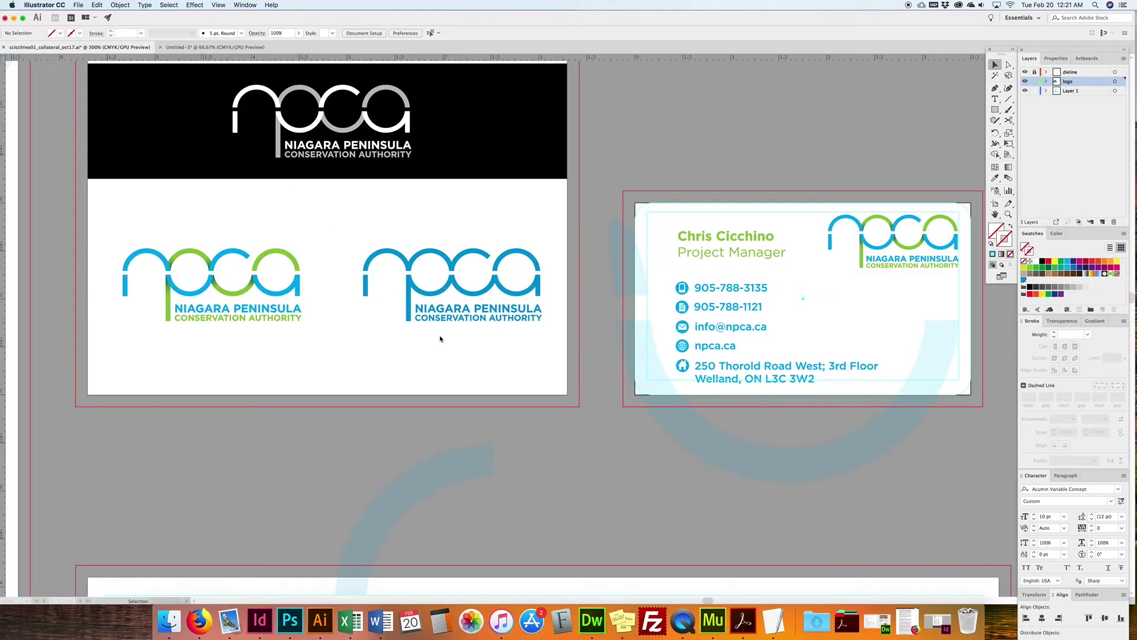
drag(401, 385, 556, 337)
key(super+minus)
key(super+minus)
key(super+minus)
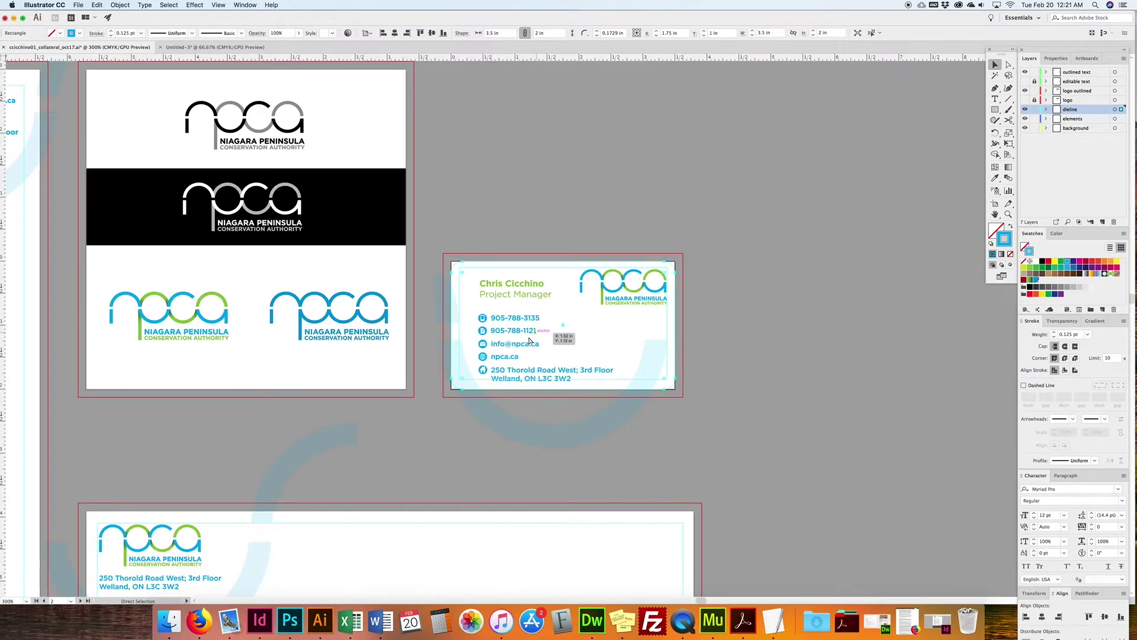
drag(561, 325, 690, 266)
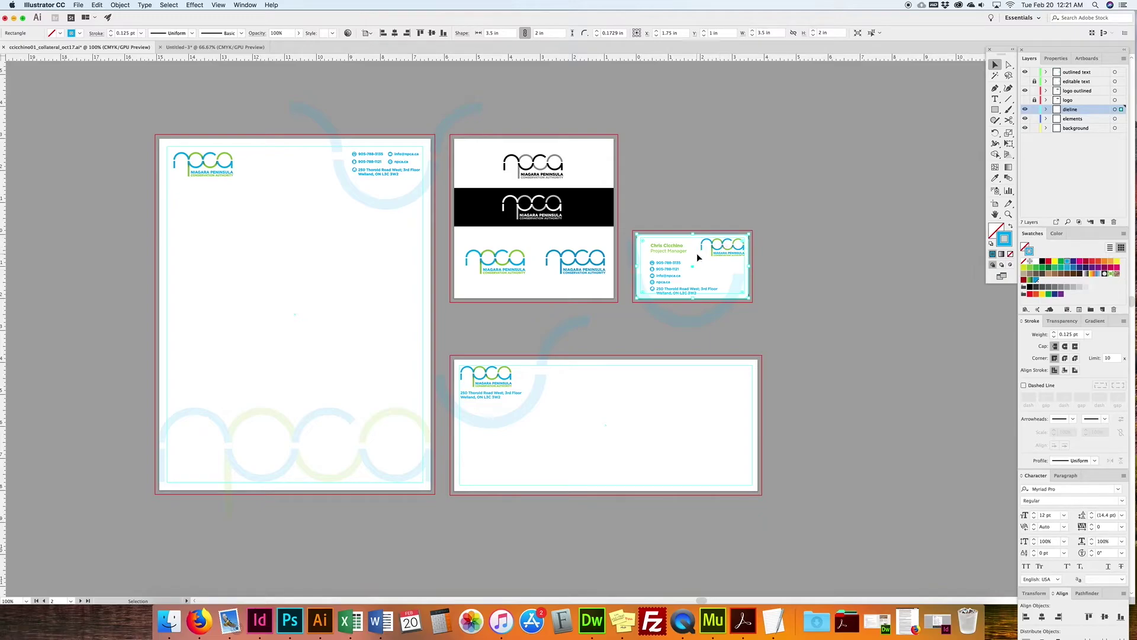
drag(655, 308, 654, 253)
scroll(704, 254, right, 2)
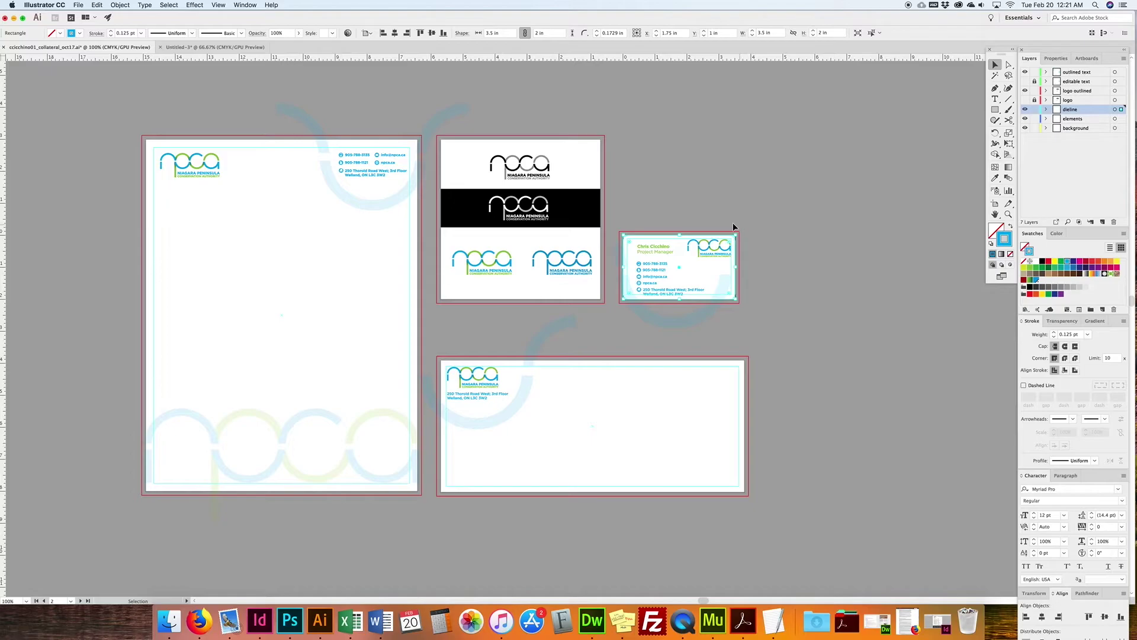
scroll(736, 223, left, 5)
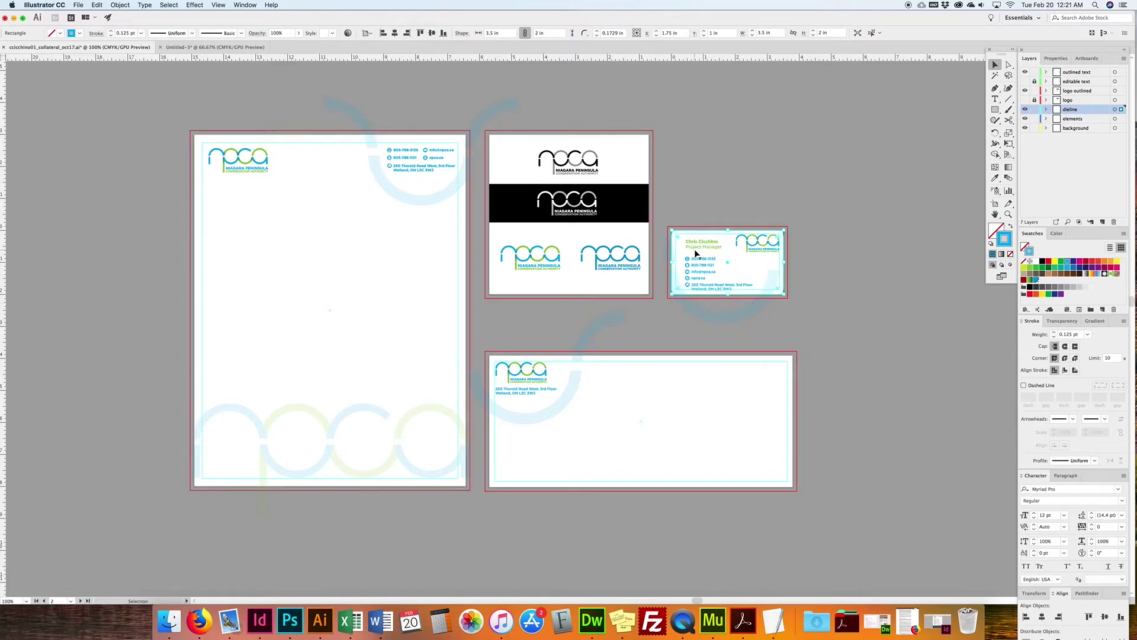
click(799, 234)
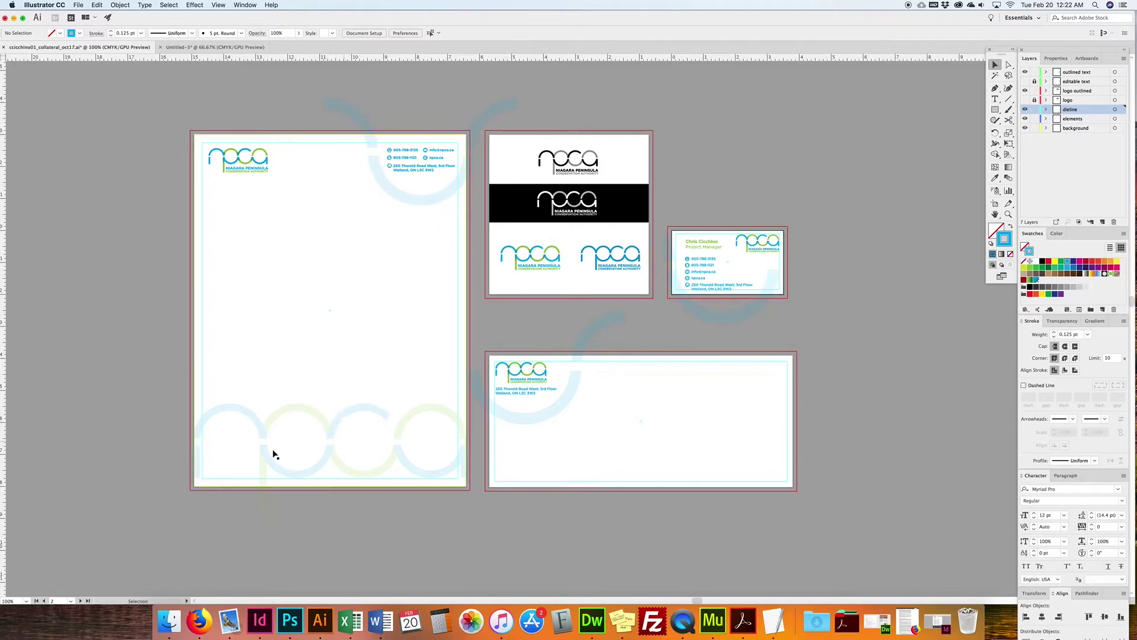
Step: Select the faint logo and try its opacity at 100, then fade it back down
drag(452, 379, 216, 504)
key(Delete)
drag(213, 364, 441, 510)
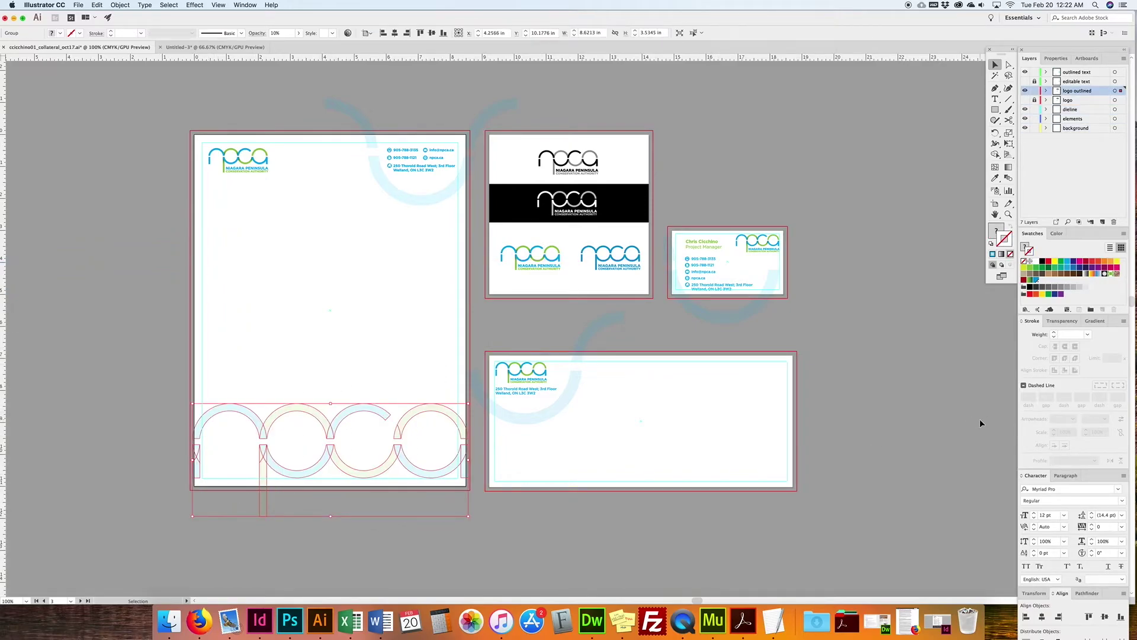
click(1062, 320)
click(1096, 335)
text(100)
key(Return)
key(shift+Down)
key(shift+Down)
key(shift+Down)
key(shift+Down)
key(shift+Down)
key(shift+Down)
key(shift+Down)
key(shift+Down)
key(shift+Down)
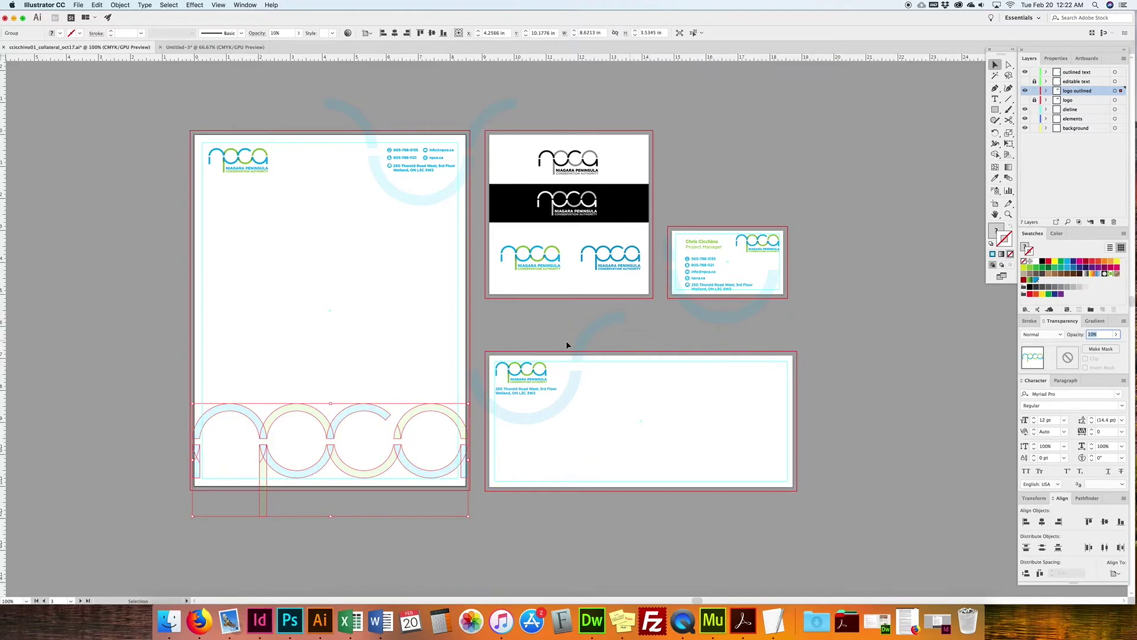
click(380, 325)
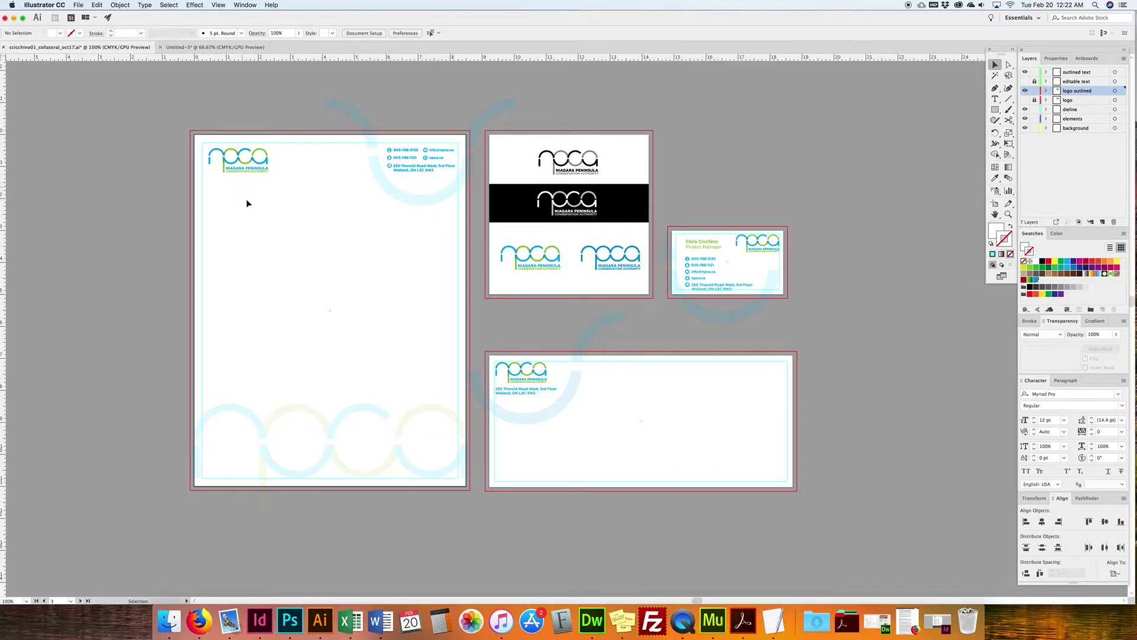
Step: Draw a text area in the letterhead body filled with Lorem ipsum placeholder text
click(995, 102)
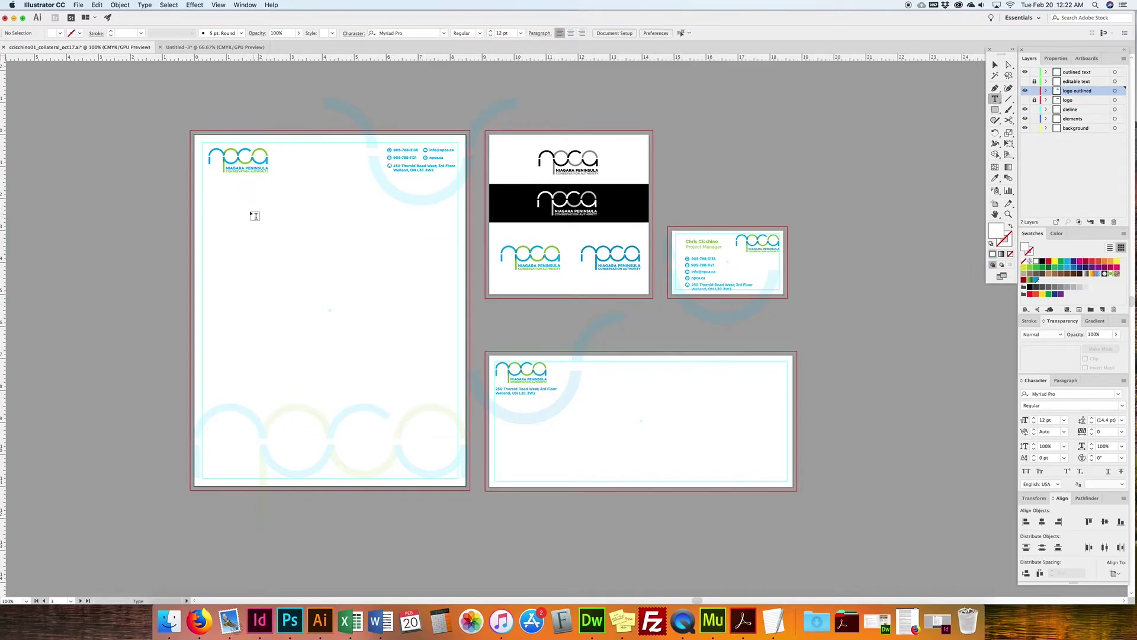
drag(249, 201, 406, 419)
click(995, 65)
click(661, 214)
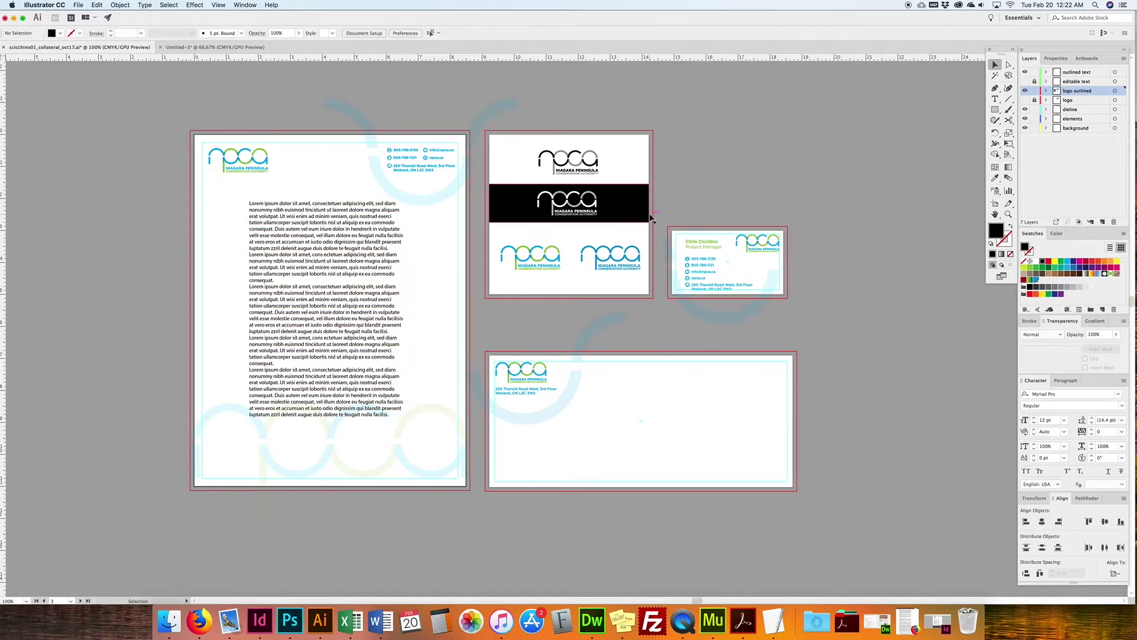
Step: Select the placeholder text block and check its position with a nudge right and back
scroll(651, 216, left, 1)
drag(389, 273, 391, 276)
key(shift+Right)
key(shift+Left)
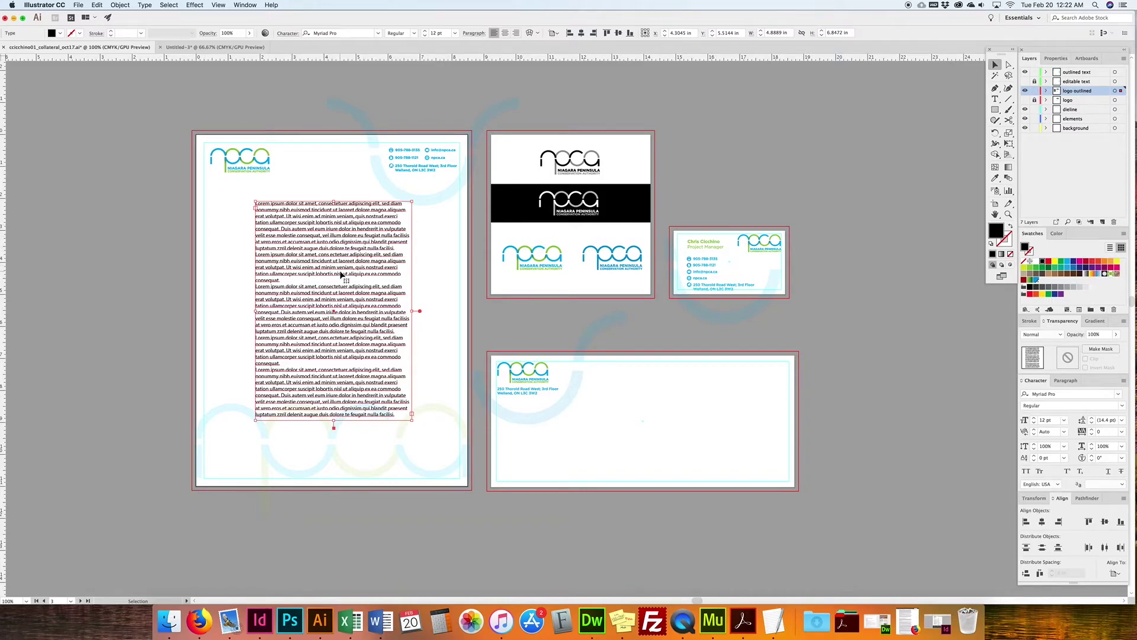
Step: Delete the letterhead's Lorem ipsum placeholder text and switch to the Untitled-3 document
key(Delete)
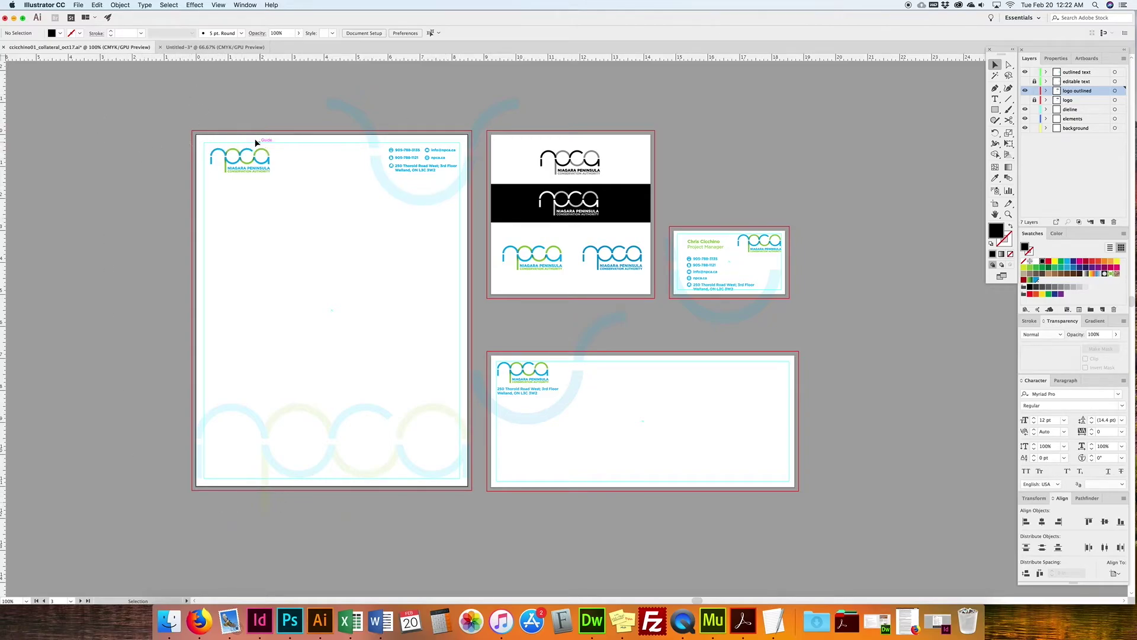
click(191, 48)
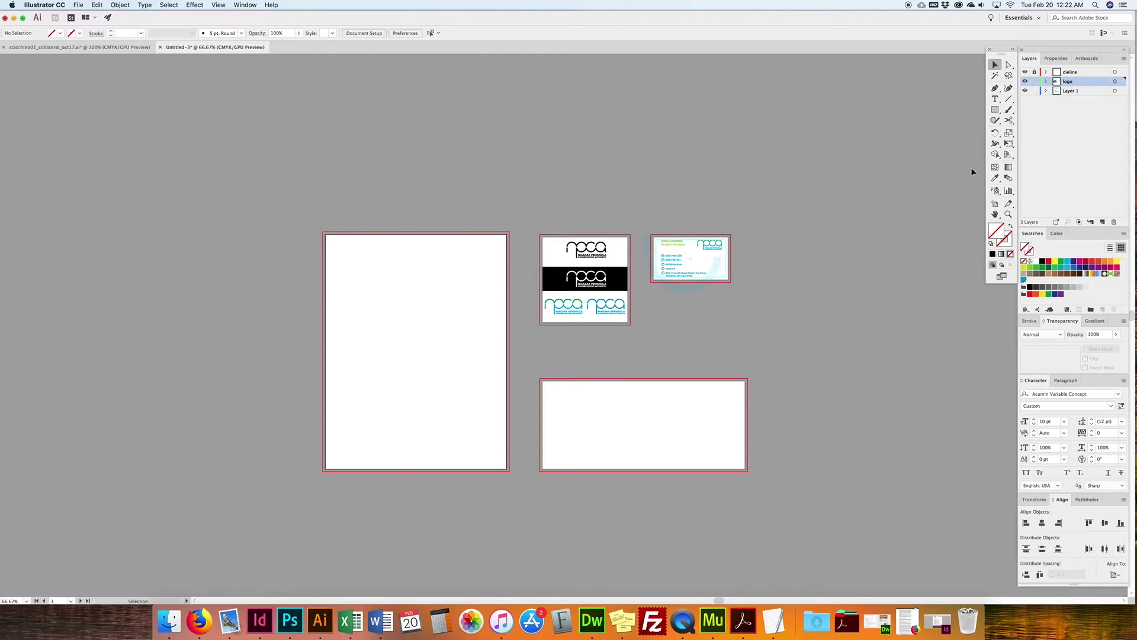
Step: Draw an 8 × 10.5 in rectangle, replacing a first attempt with the wrong height
click(995, 110)
click(368, 305)
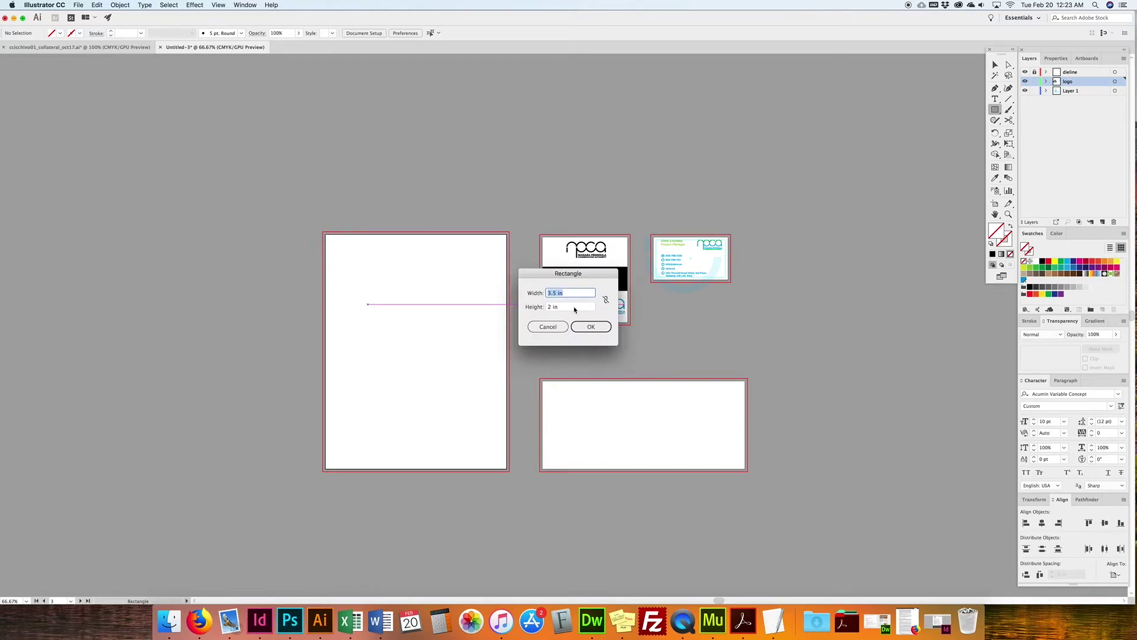
text(8)
key(Tab)
text(1)
key(Return)
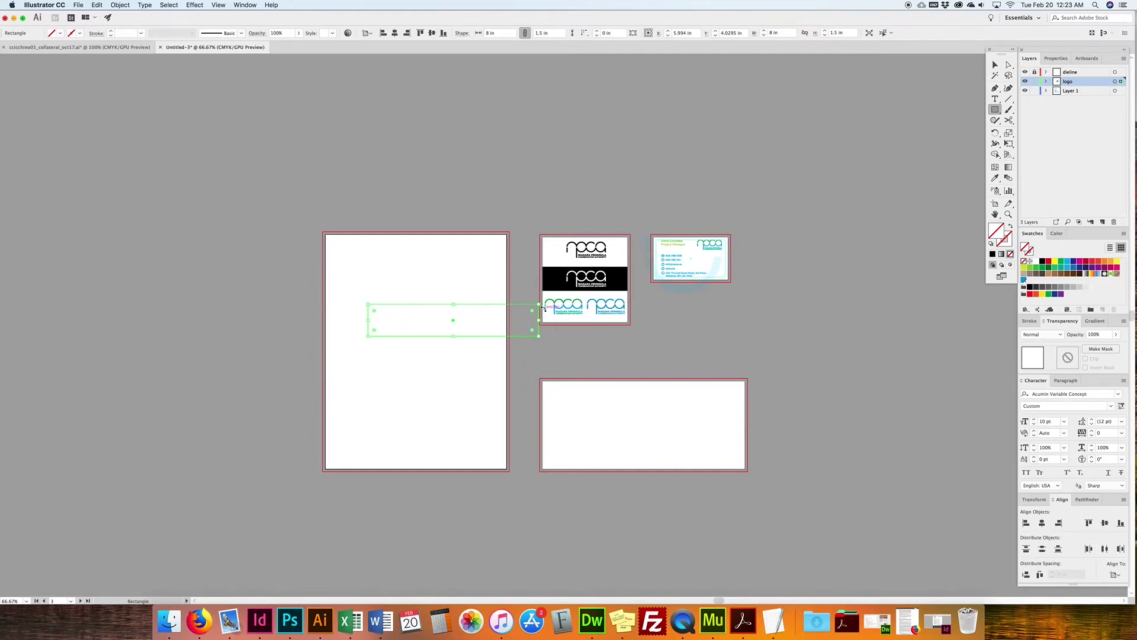
key(Delete)
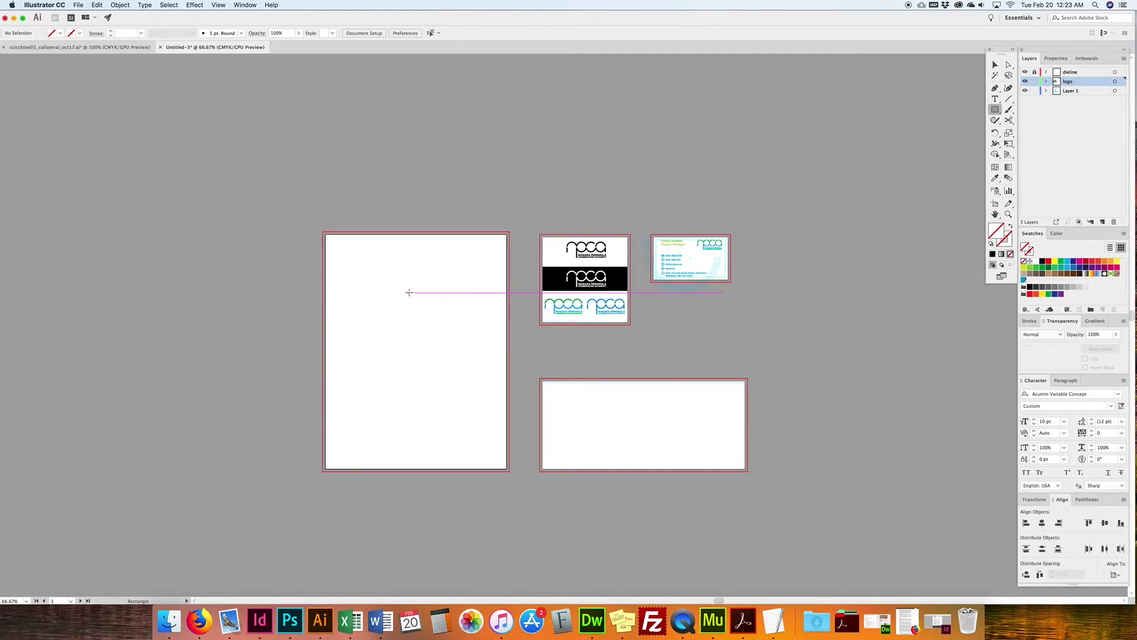
click(408, 293)
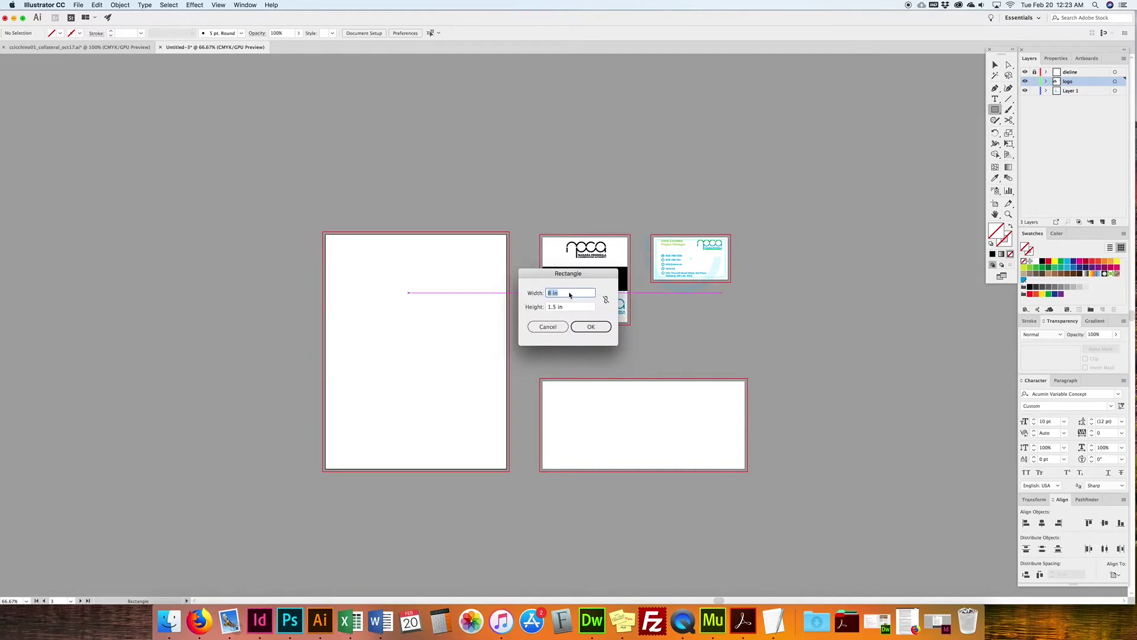
click(549, 307)
text(0)
click(590, 327)
Step: Centre the rectangle on the letterhead artboard and convert it into margin guides
key(v)
drag(451, 288, 389, 243)
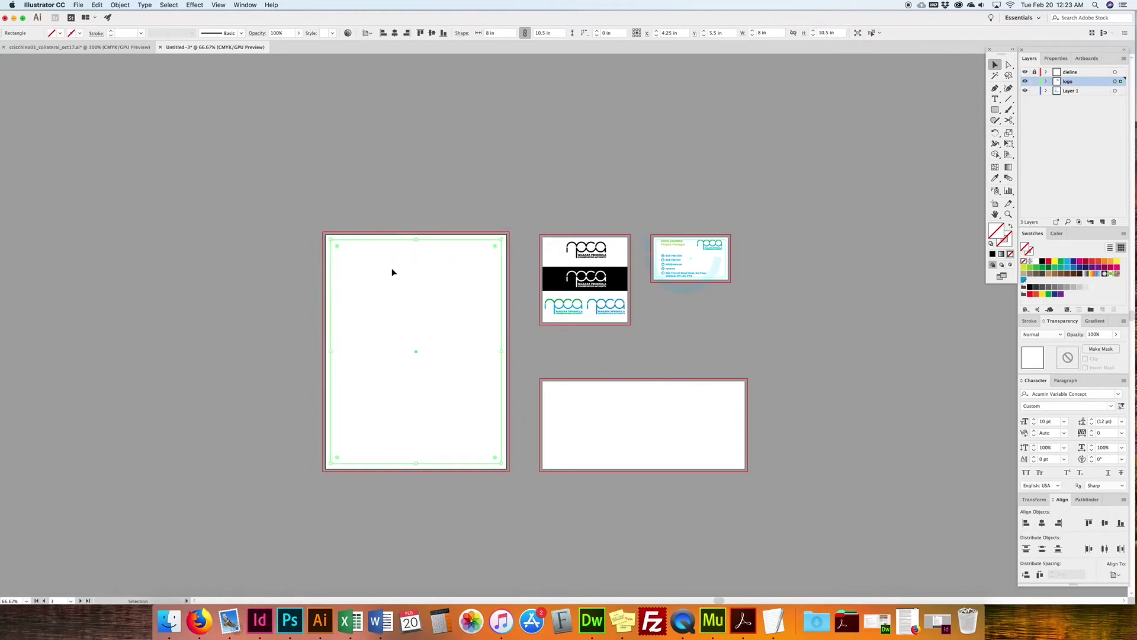
click(371, 207)
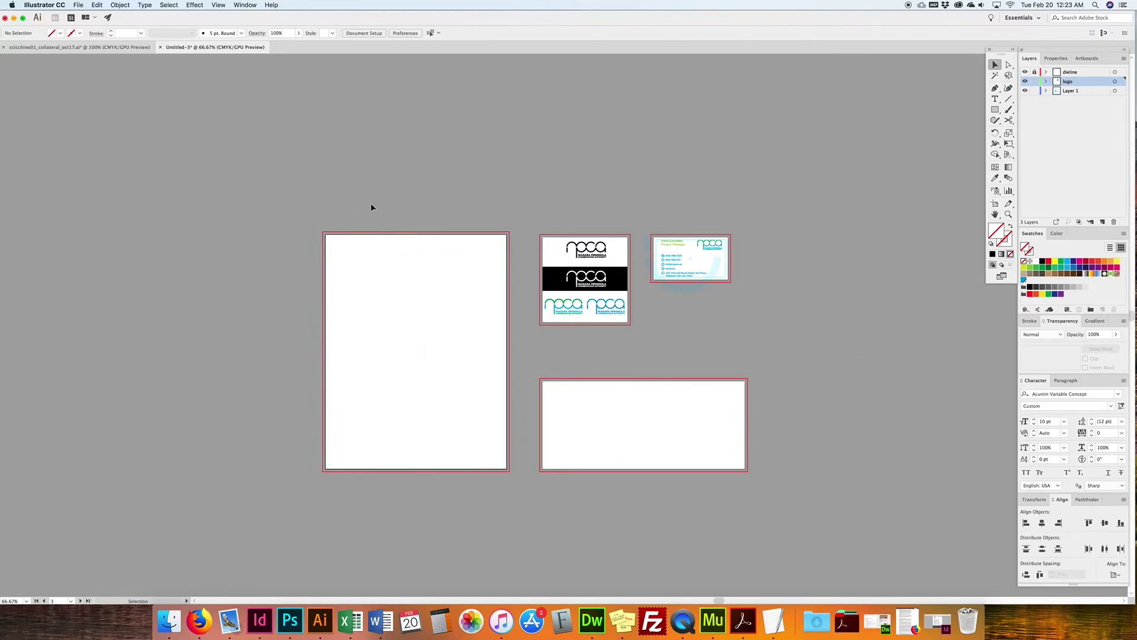
click(456, 253)
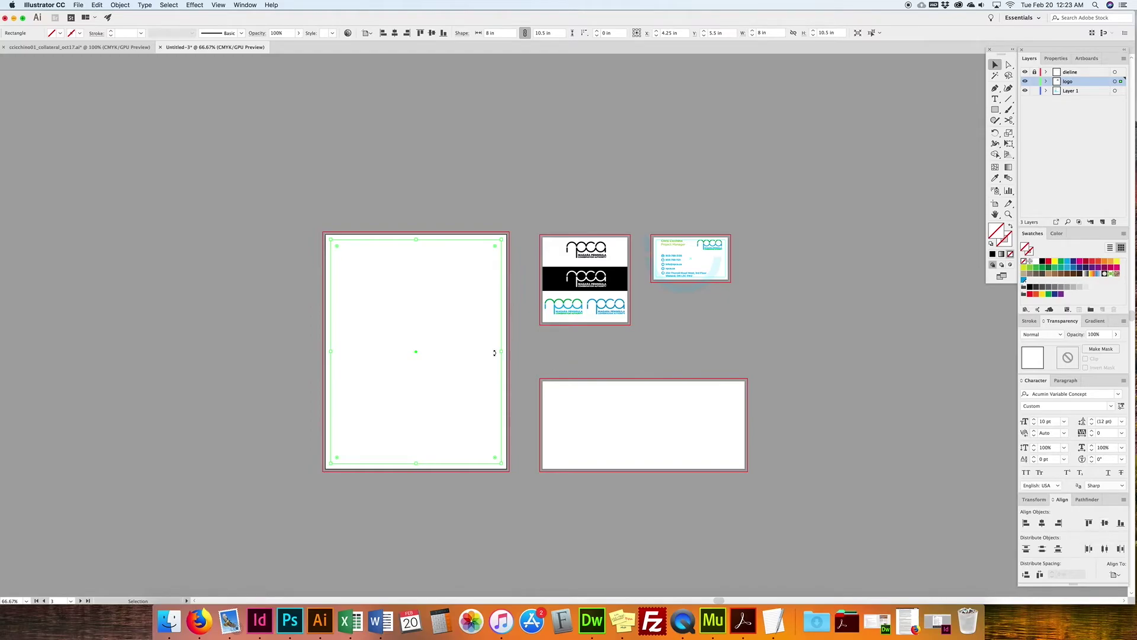
drag(394, 225, 464, 309)
scroll(356, 83, right, 1)
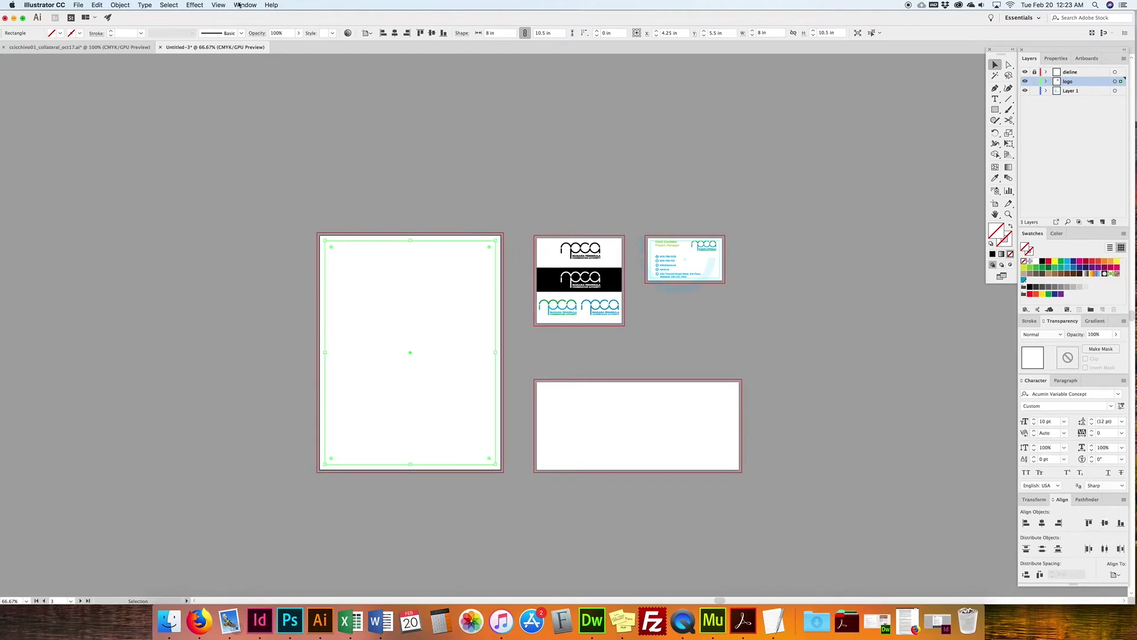
click(218, 5)
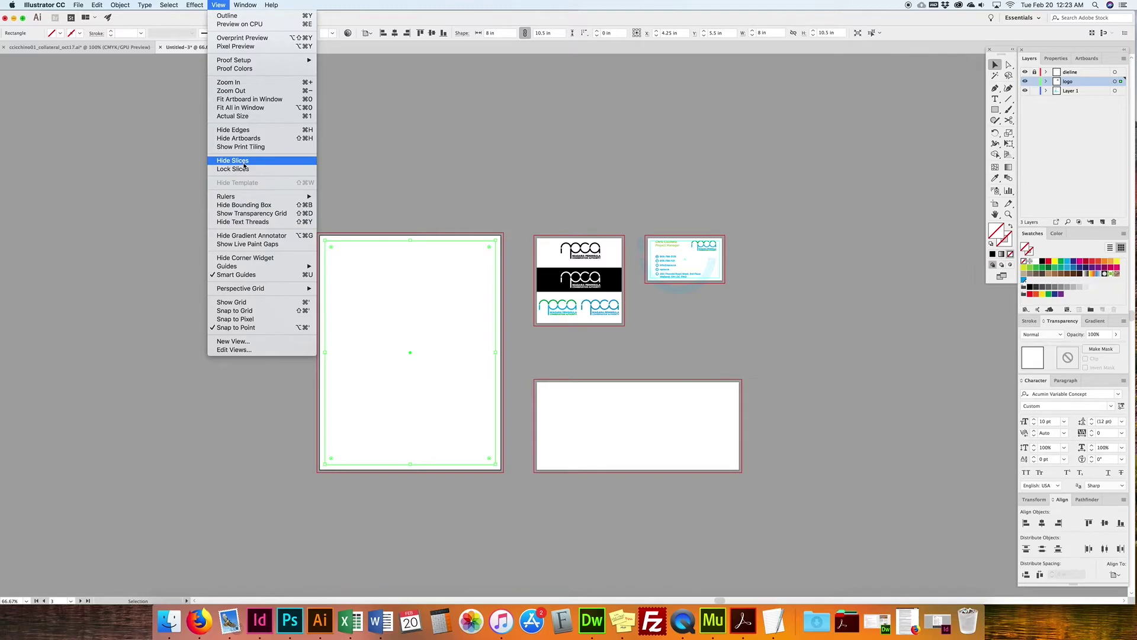
mouse_move(254, 266)
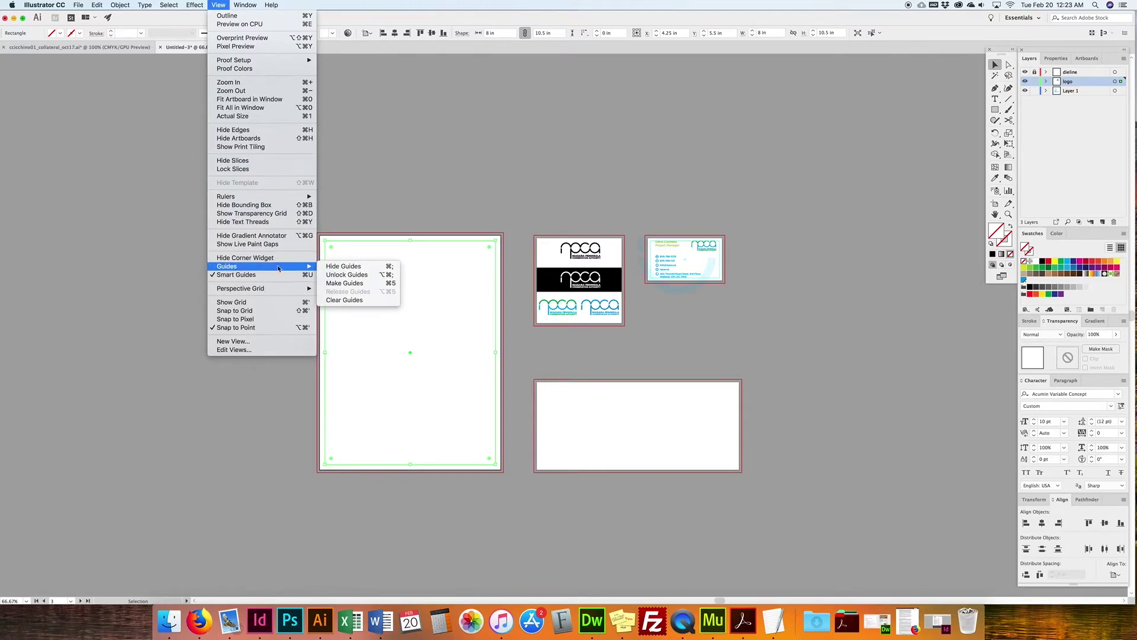
click(339, 284)
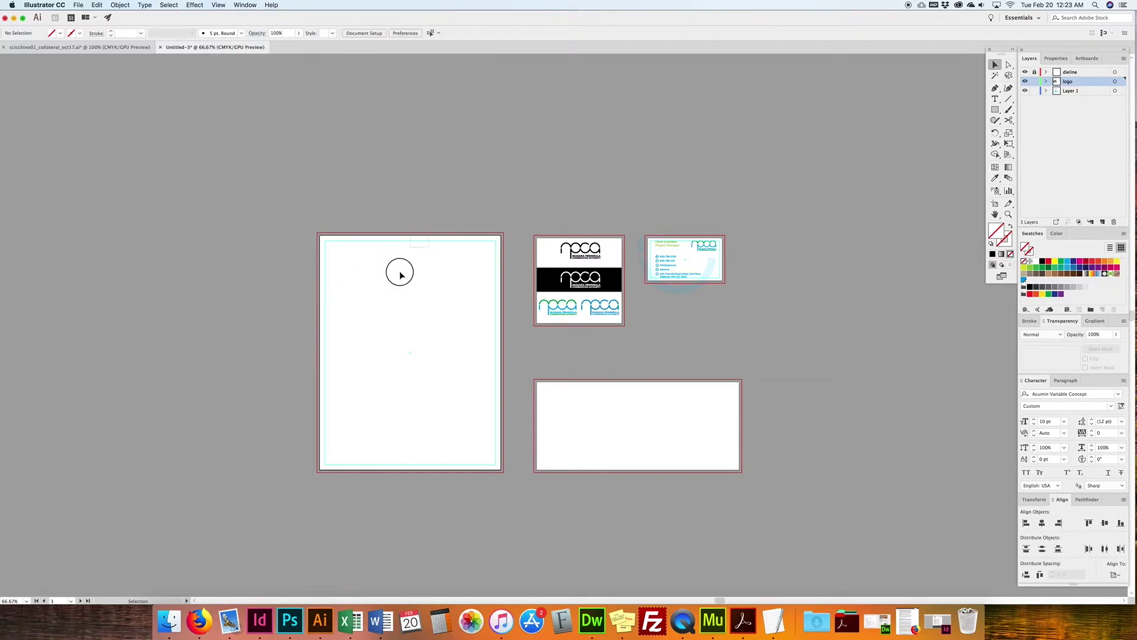
Step: Copy the npca logo onto the letterhead's top left and scale it
click(697, 248)
drag(719, 245, 378, 264)
click(378, 255)
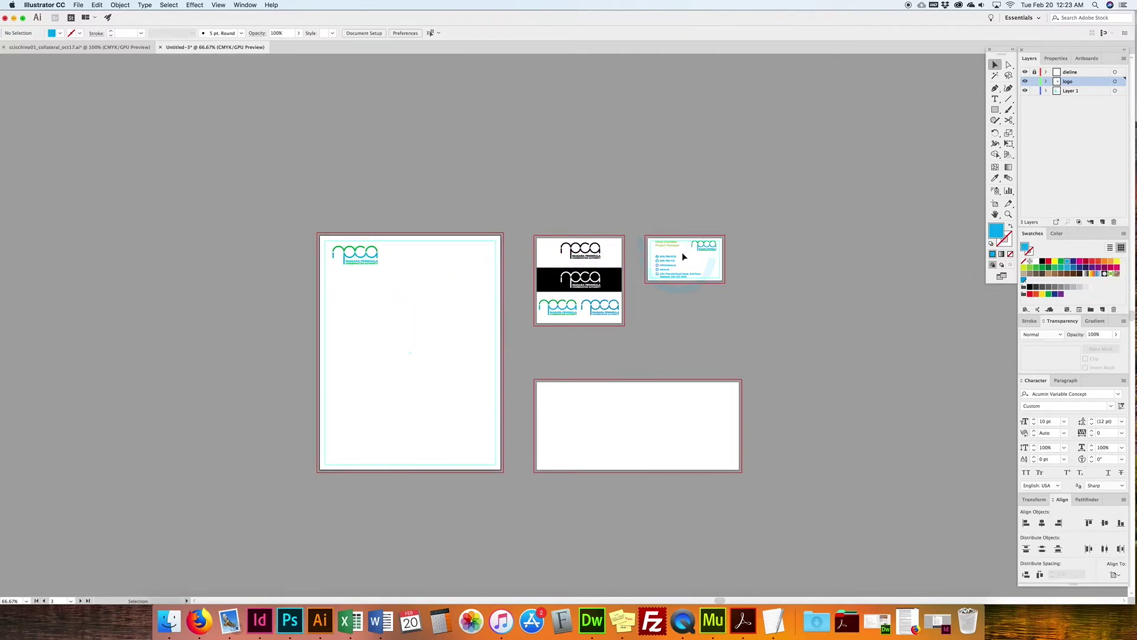
Step: Copy the business card's contact lines to the letterhead's top right, without the name and title
click(691, 282)
click(658, 260)
drag(664, 259, 453, 261)
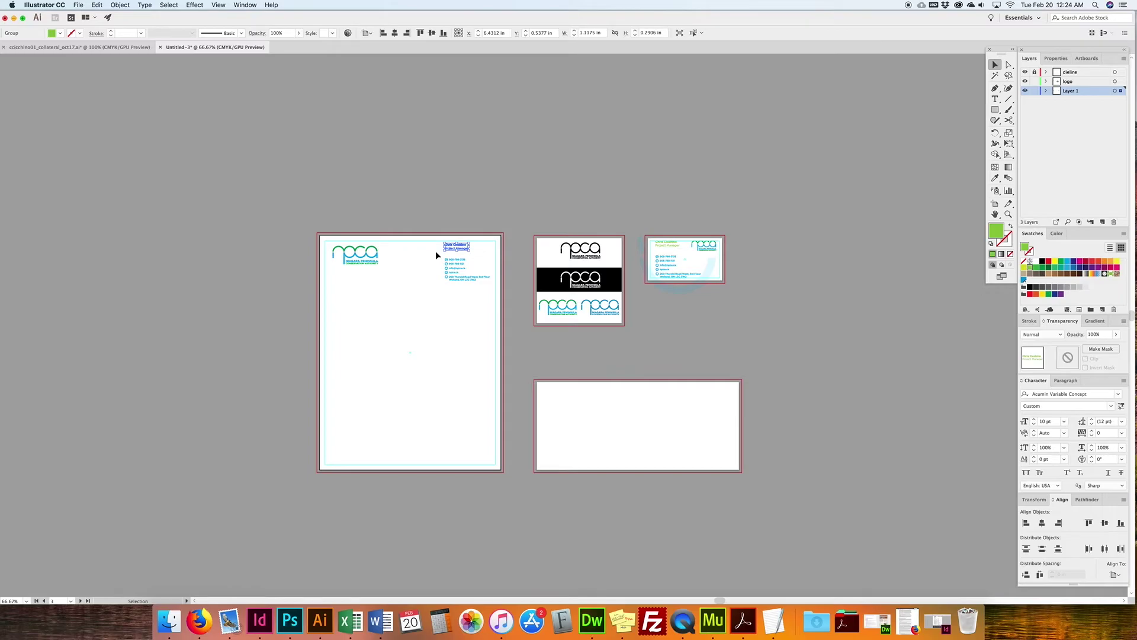
key(Delete)
drag(434, 254, 477, 260)
Step: Copy the logo to the letterhead bottom and enlarge it to 8.75 in, past the edge
click(372, 250)
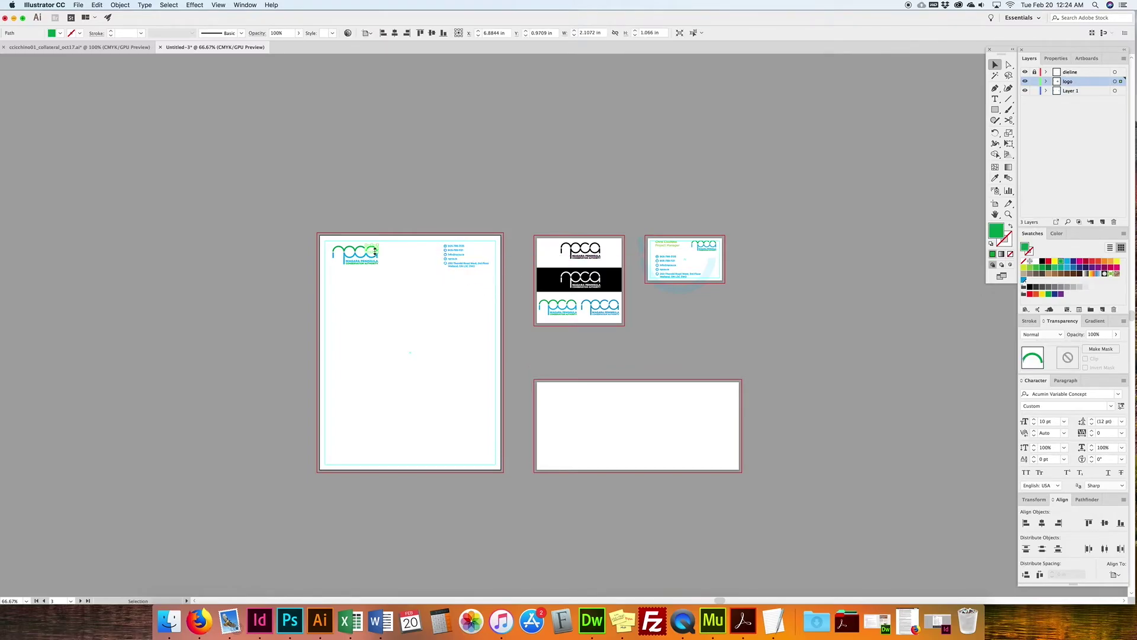
shift+click(330, 254)
drag(346, 254, 503, 368)
drag(324, 464, 317, 469)
drag(393, 438, 397, 459)
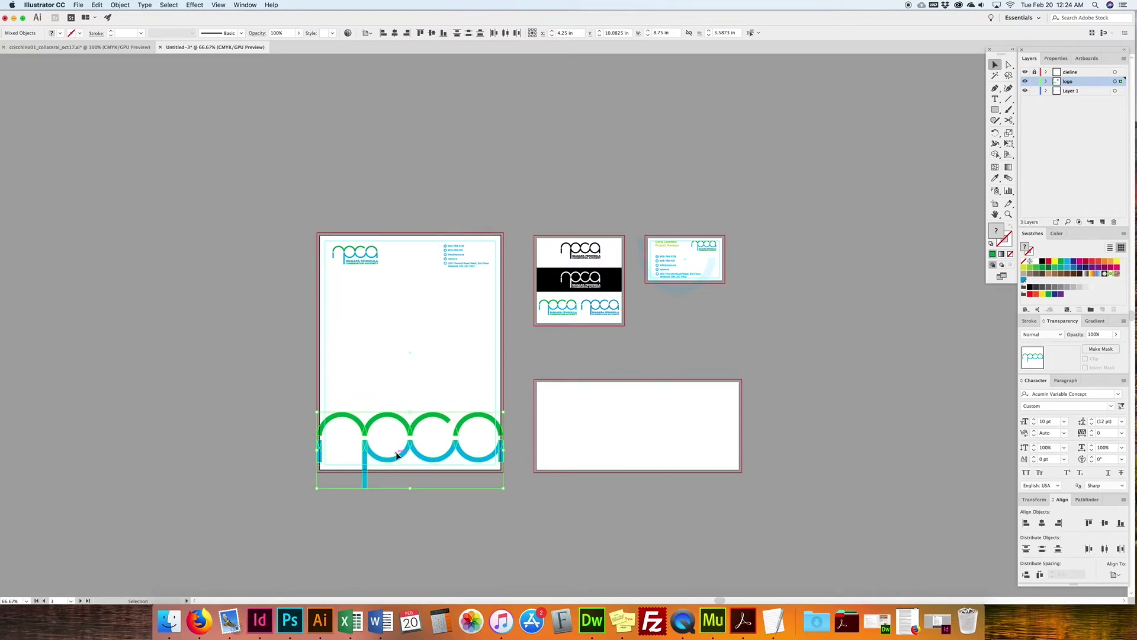
click(413, 395)
click(364, 460)
Step: Lower the large bottom logo's opacity to 10% to make a faint watermark
click(1096, 334)
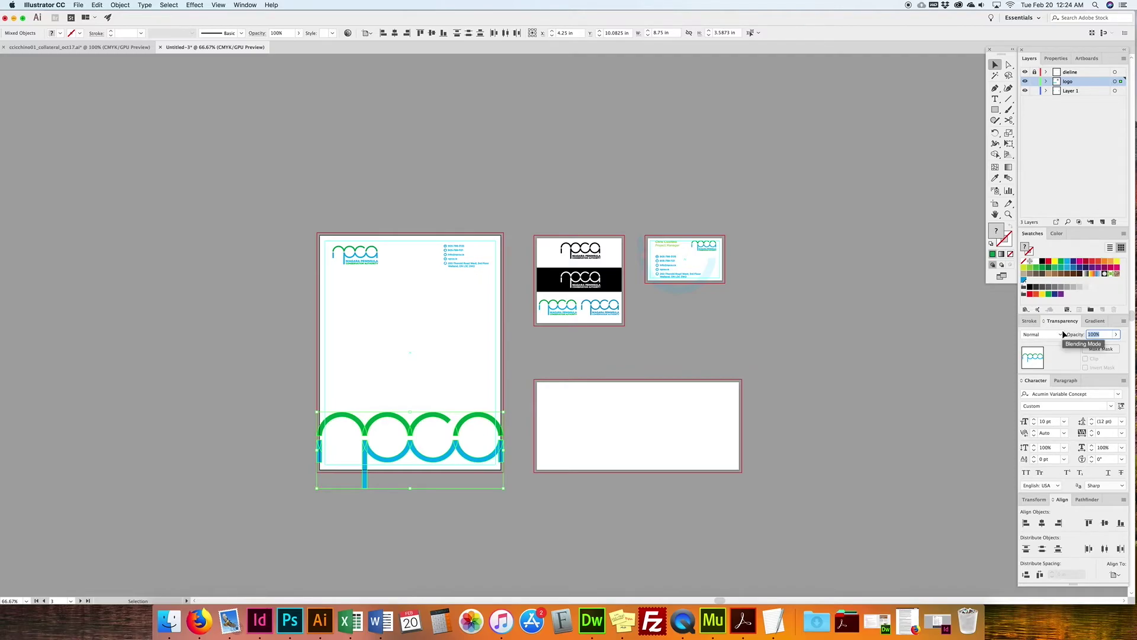
key(shift+Down)
key(shift+Down)
key(shift+Down)
key(shift+Down)
key(shift+Down)
key(shift+Down)
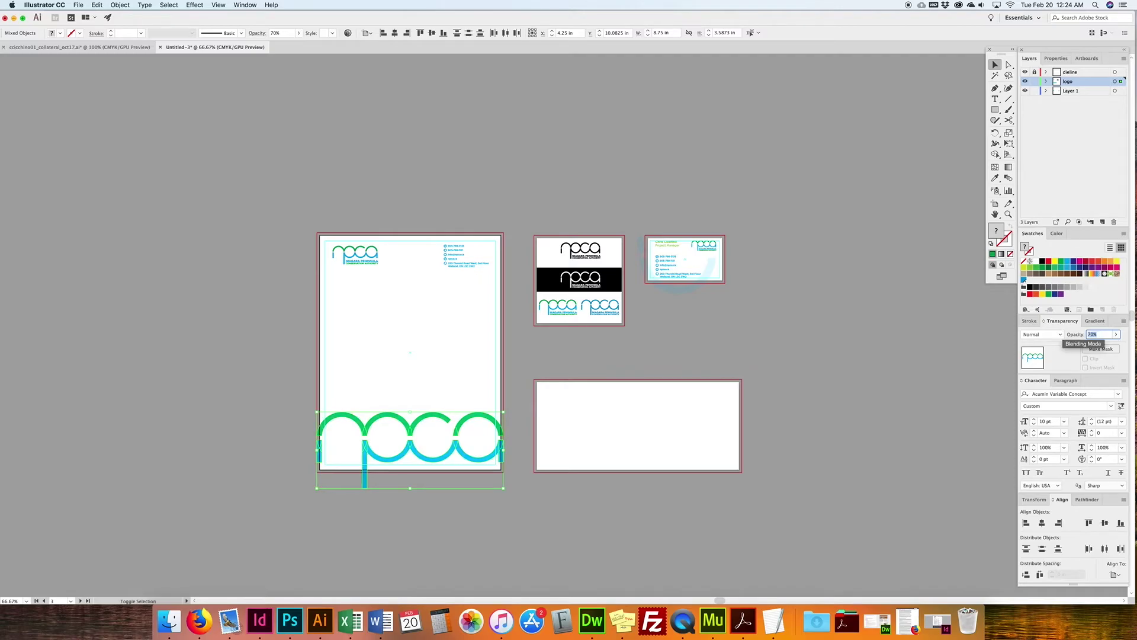
key(shift+Down)
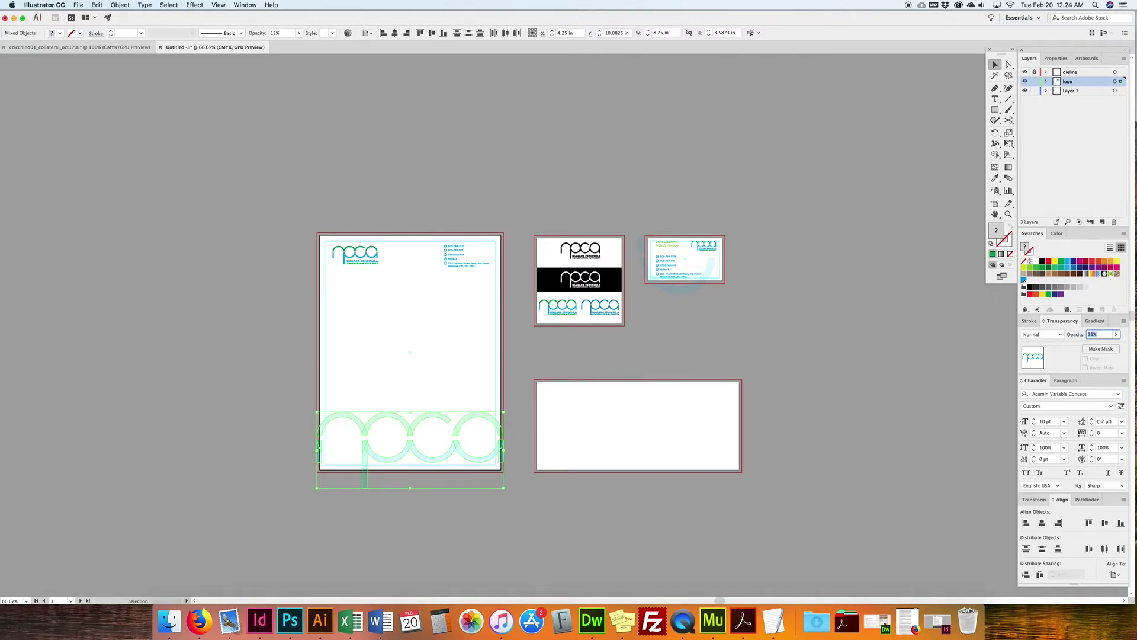
click(568, 426)
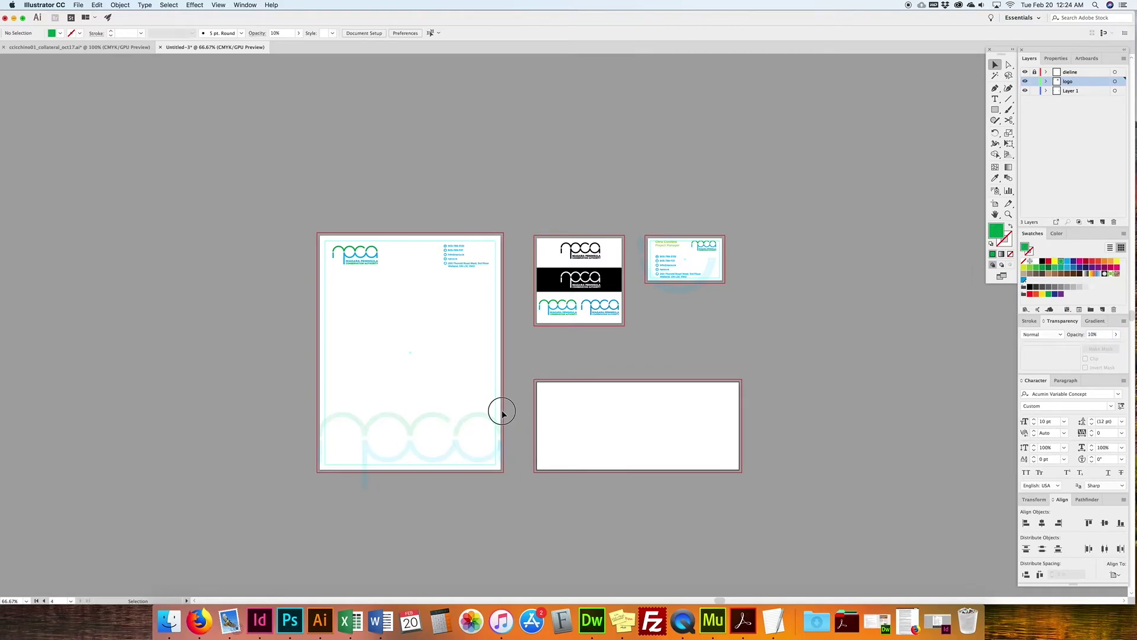
drag(501, 413, 310, 498)
click(410, 500)
Step: Zoom in to inspect the watermark, then zoom back out to show all artboards
key(super+equal)
key(super+equal)
key(super+equal)
drag(465, 497, 638, 375)
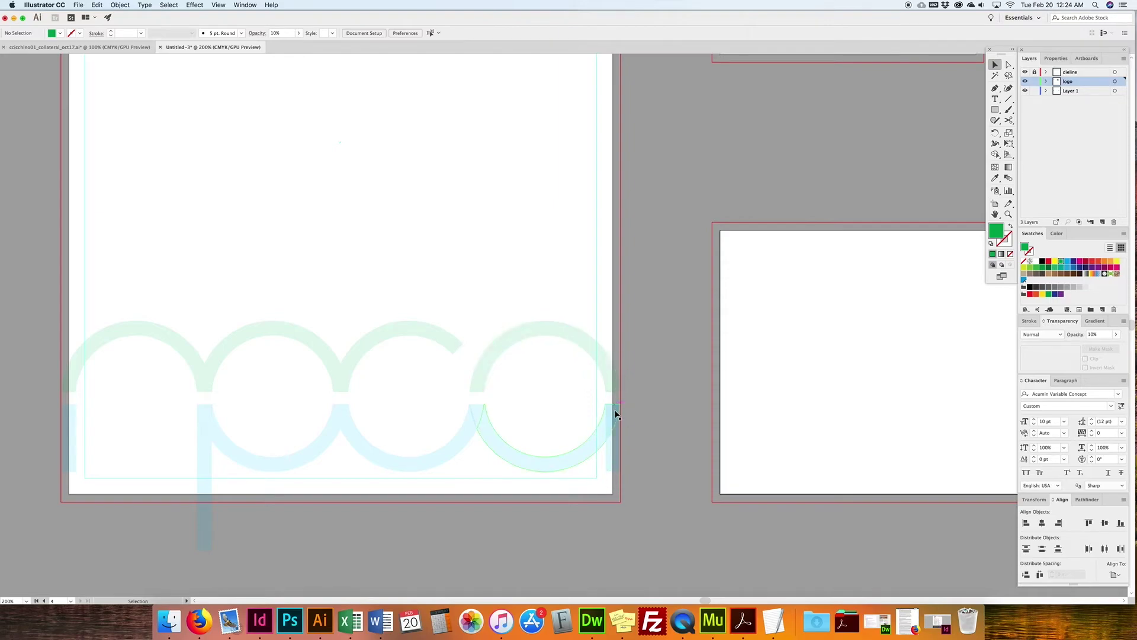
scroll(386, 427, left, 5)
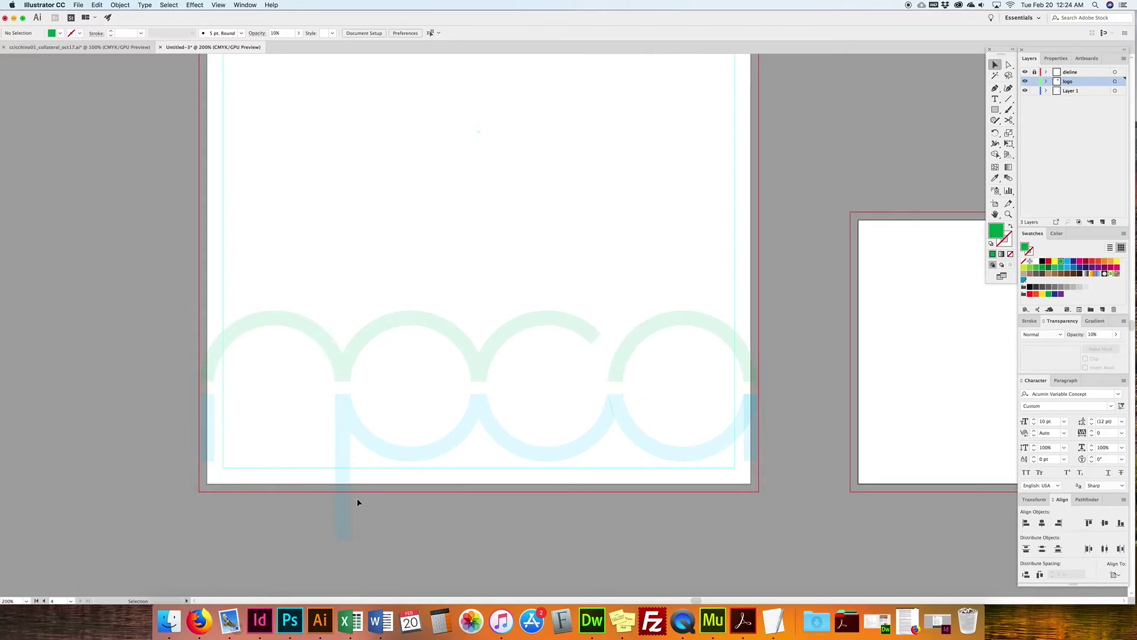
key(super+minus)
key(super+minus)
key(super+minus)
key(super+minus)
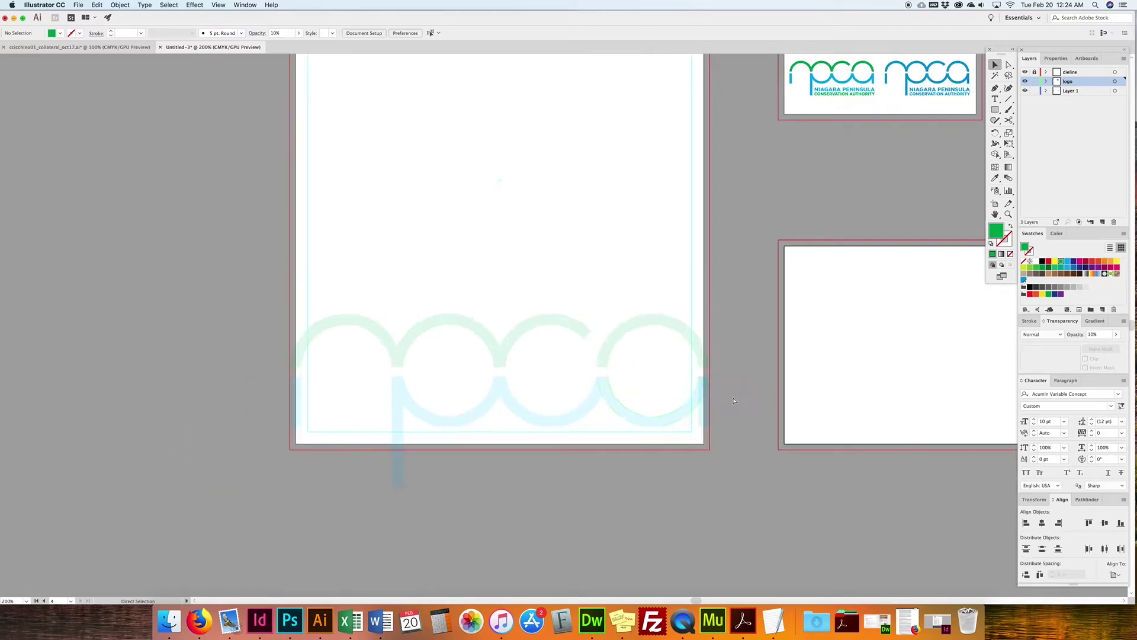
drag(647, 310, 582, 346)
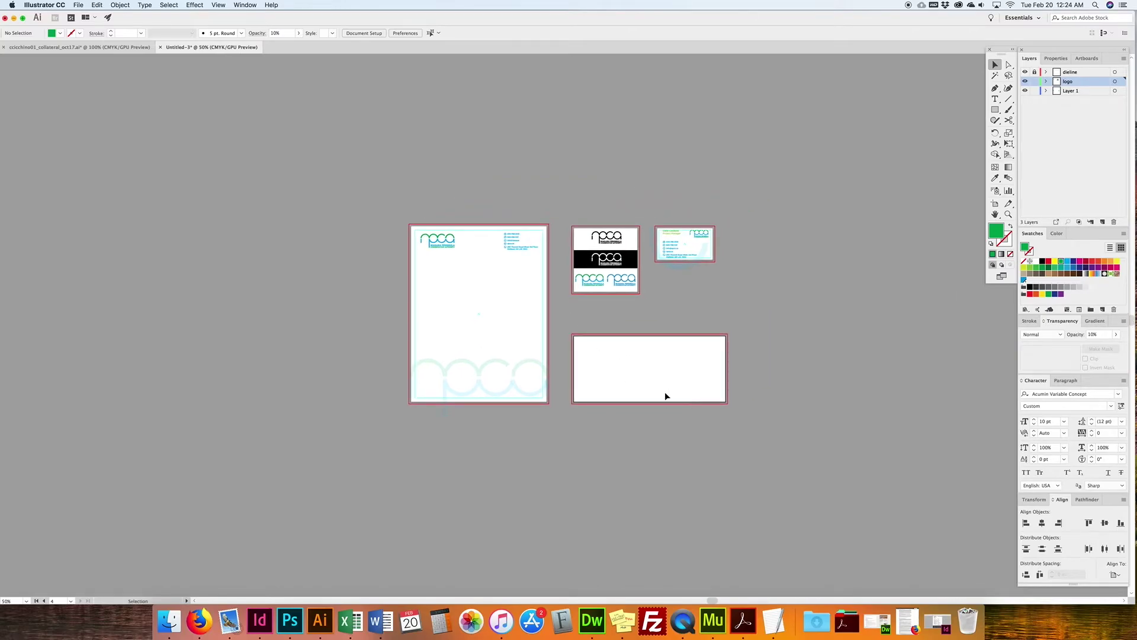
click(996, 110)
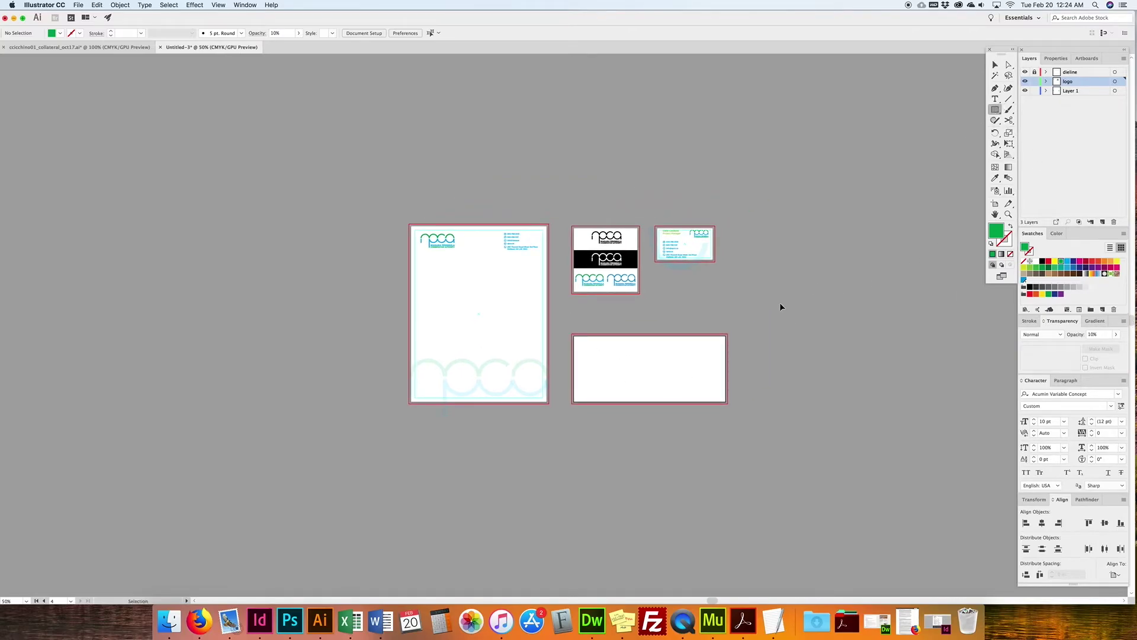
Step: Draw a 9 × 3.625 in rectangle near the envelope artboard
key(super+plus)
key(super+plus)
drag(670, 347, 529, 264)
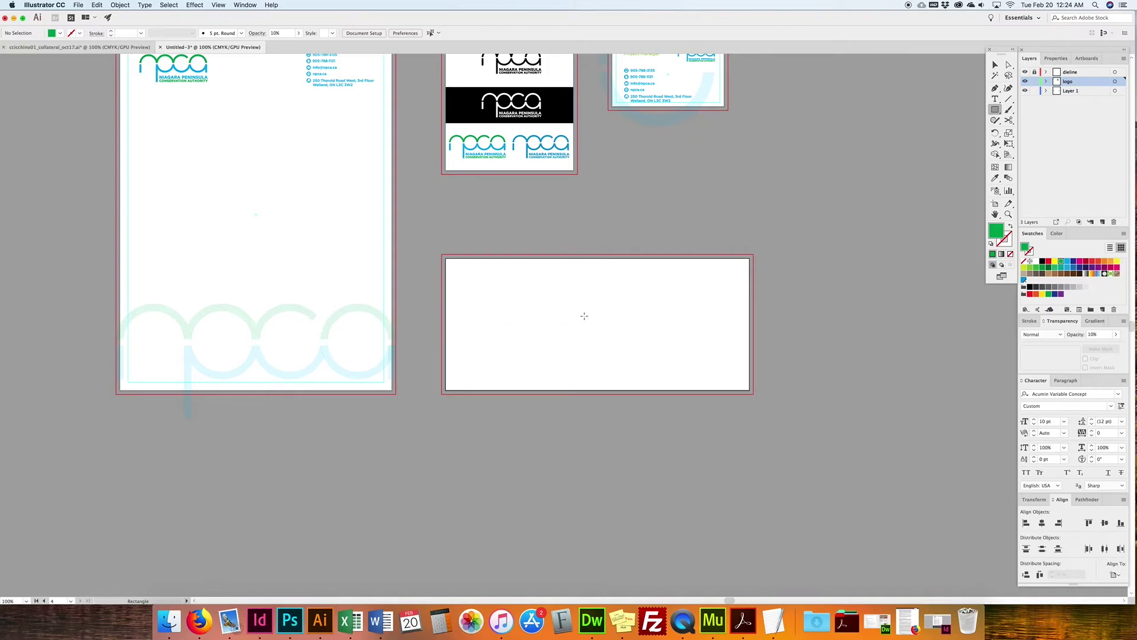
click(995, 65)
key(m)
click(593, 319)
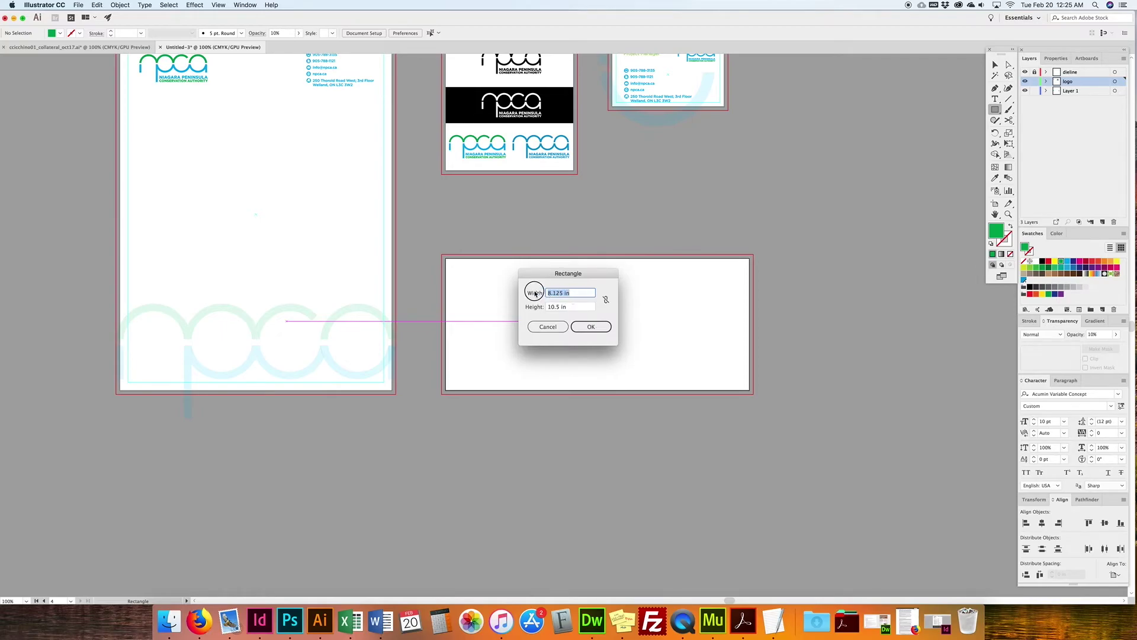
text(9)
key(Tab)
text(3.)
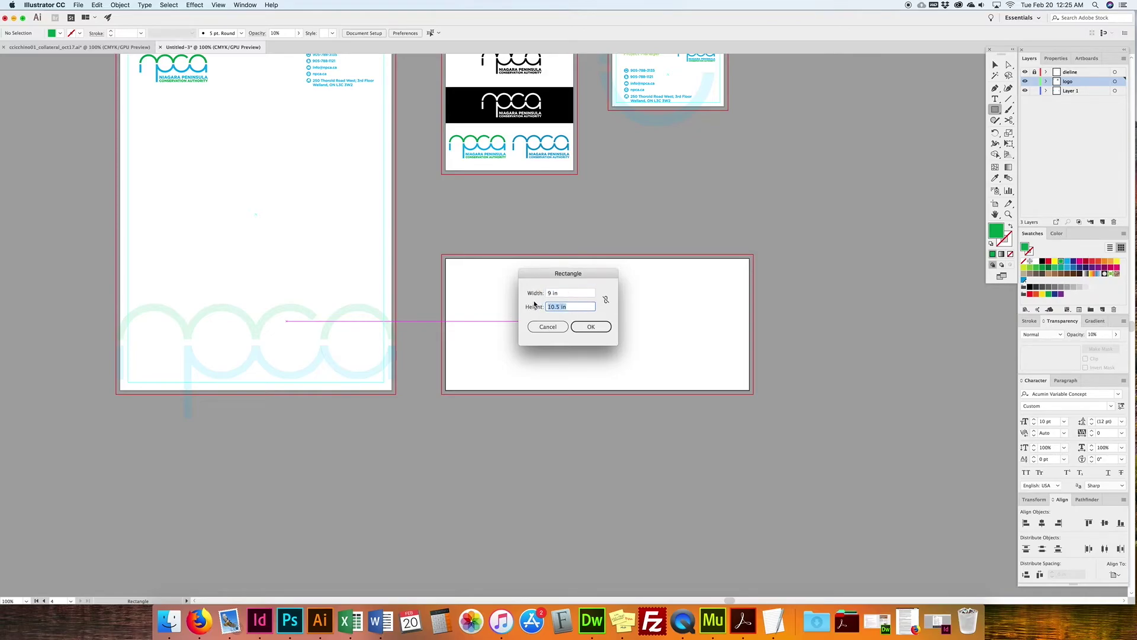
key(Return)
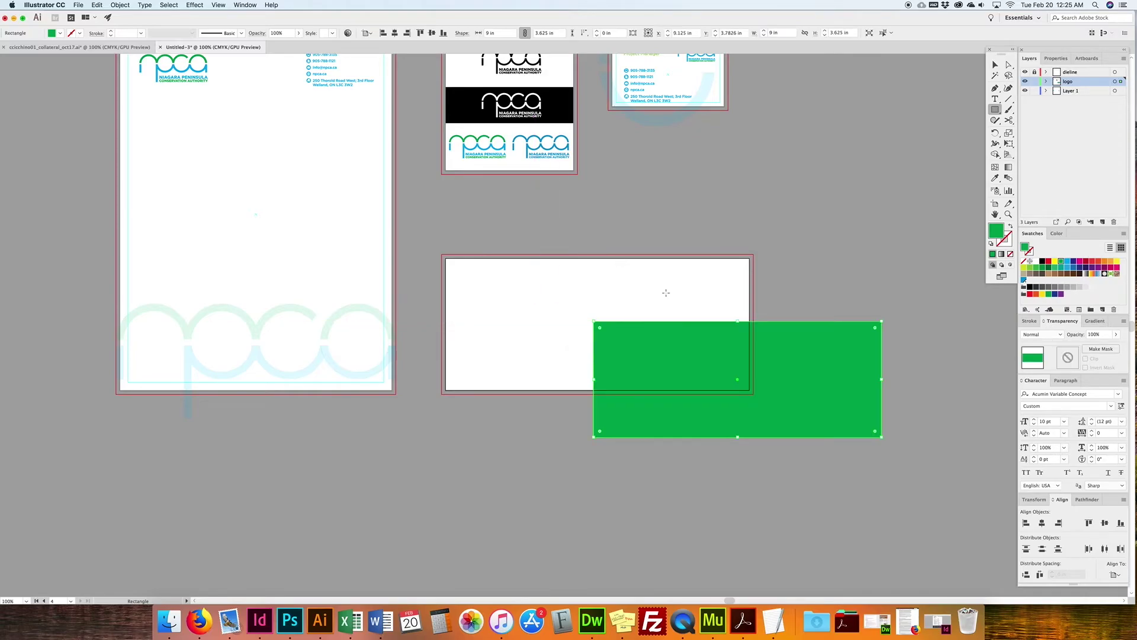
Step: Centre the rectangle on the envelope artboard and convert it into a guide
key(v)
drag(782, 414, 650, 354)
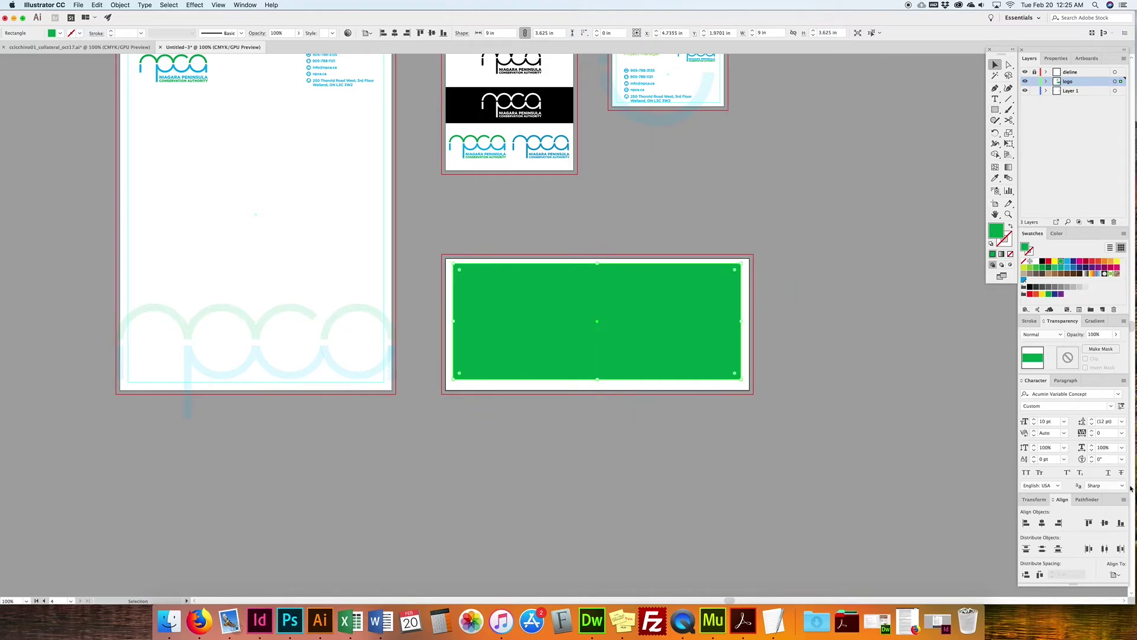
click(1105, 522)
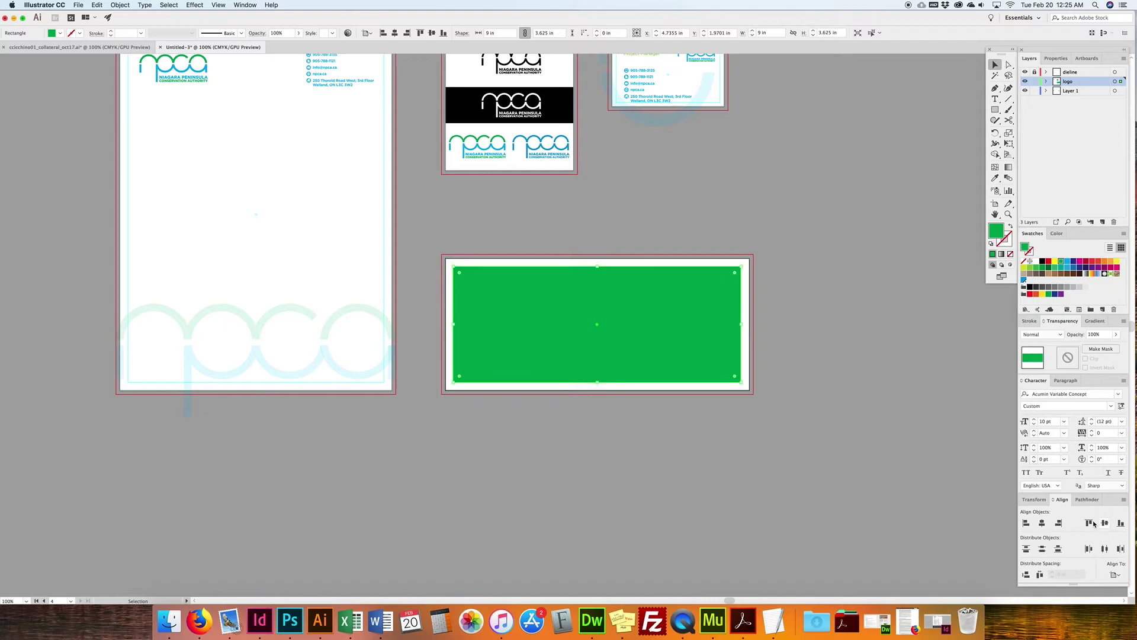
click(1041, 523)
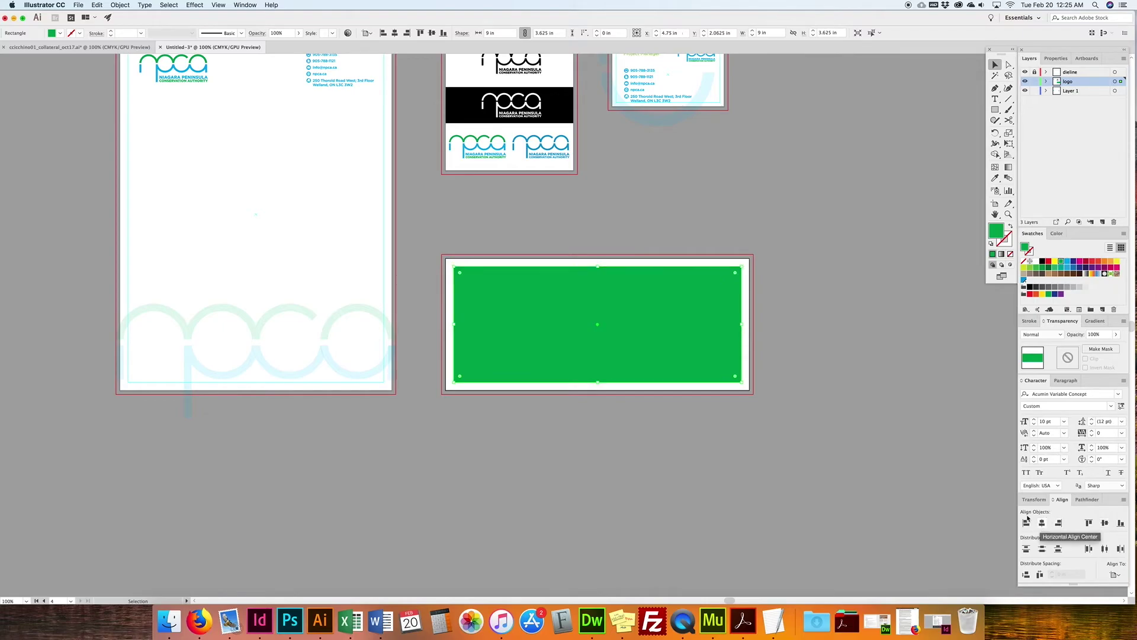
click(218, 4)
mouse_move(238, 267)
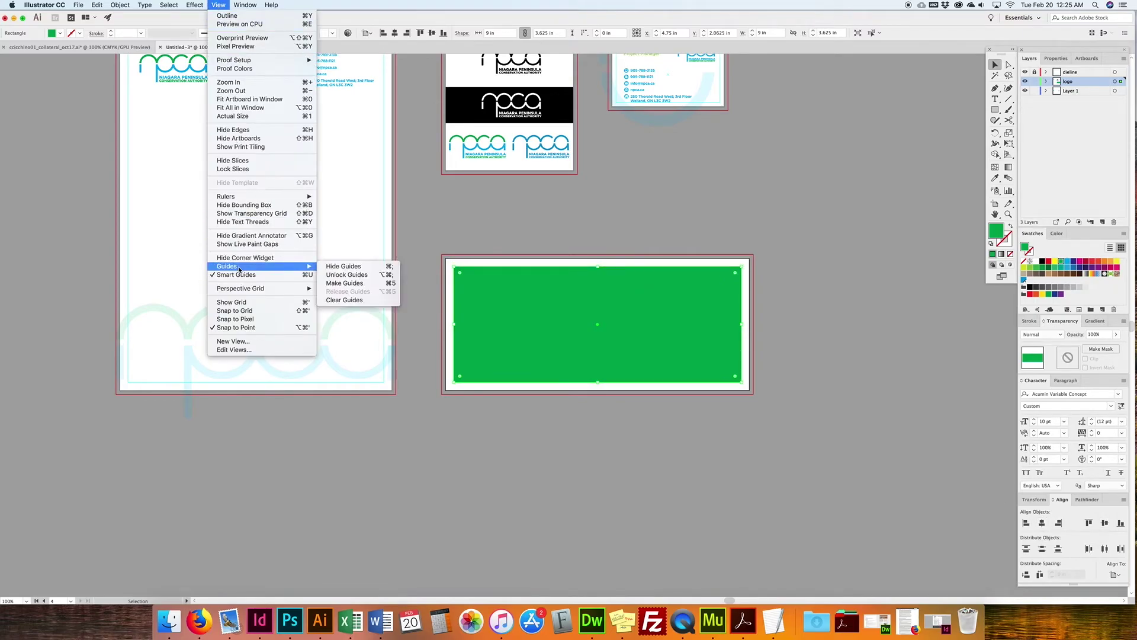
click(346, 284)
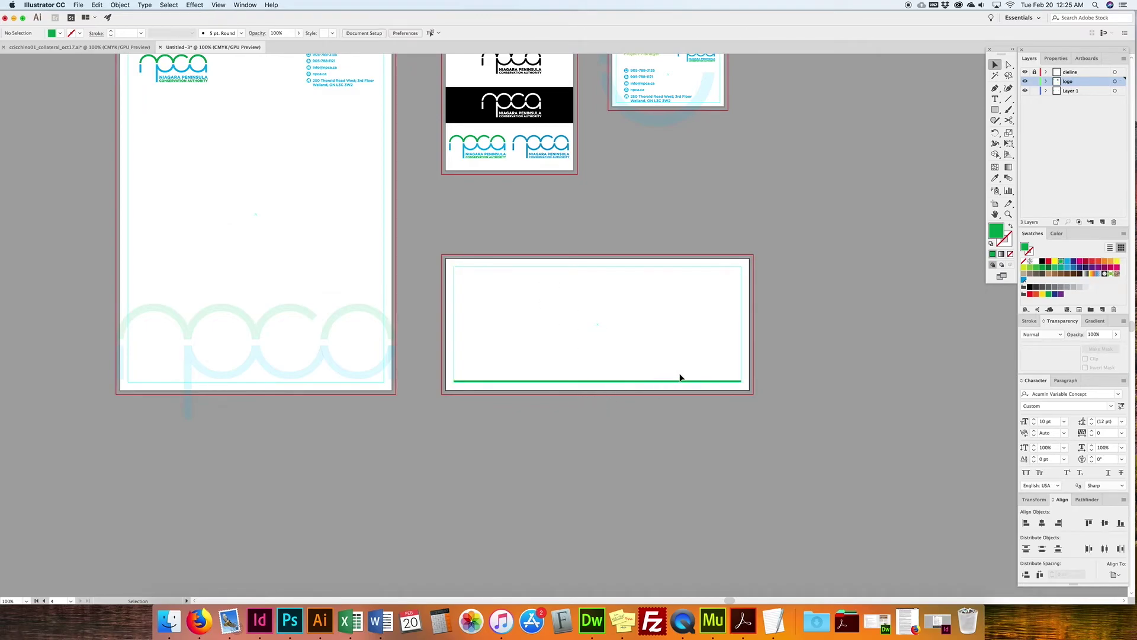
Step: Zoom in to check the guide, then bring up the finished collateral reference document
key(super+equal)
key(super+equal)
key(super+minus)
key(super+minus)
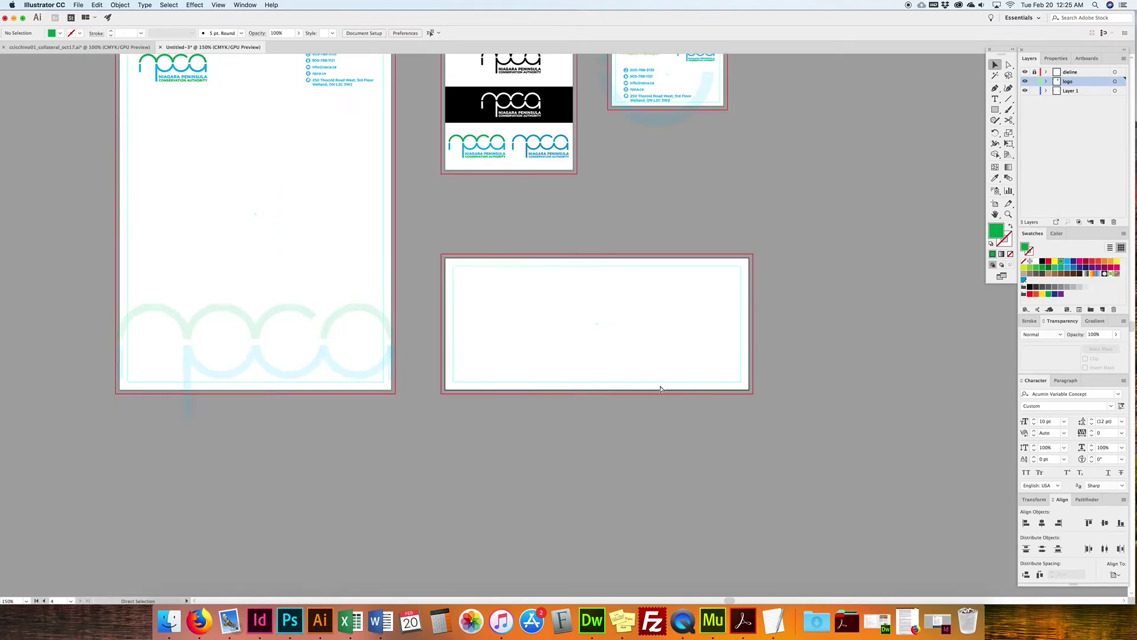
drag(503, 232, 521, 309)
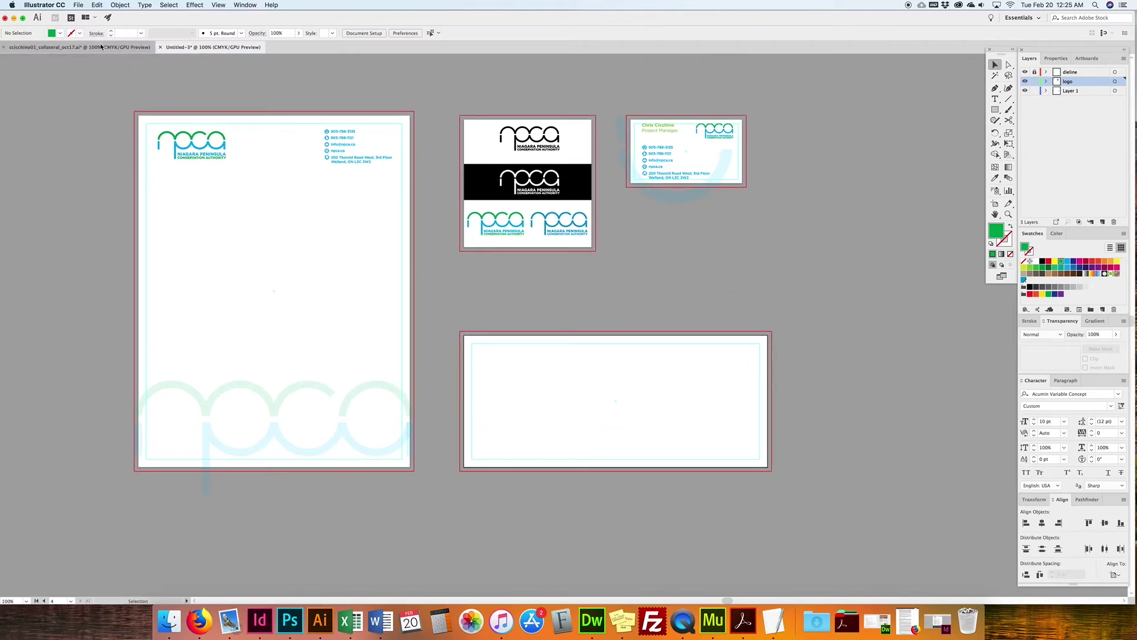
click(80, 47)
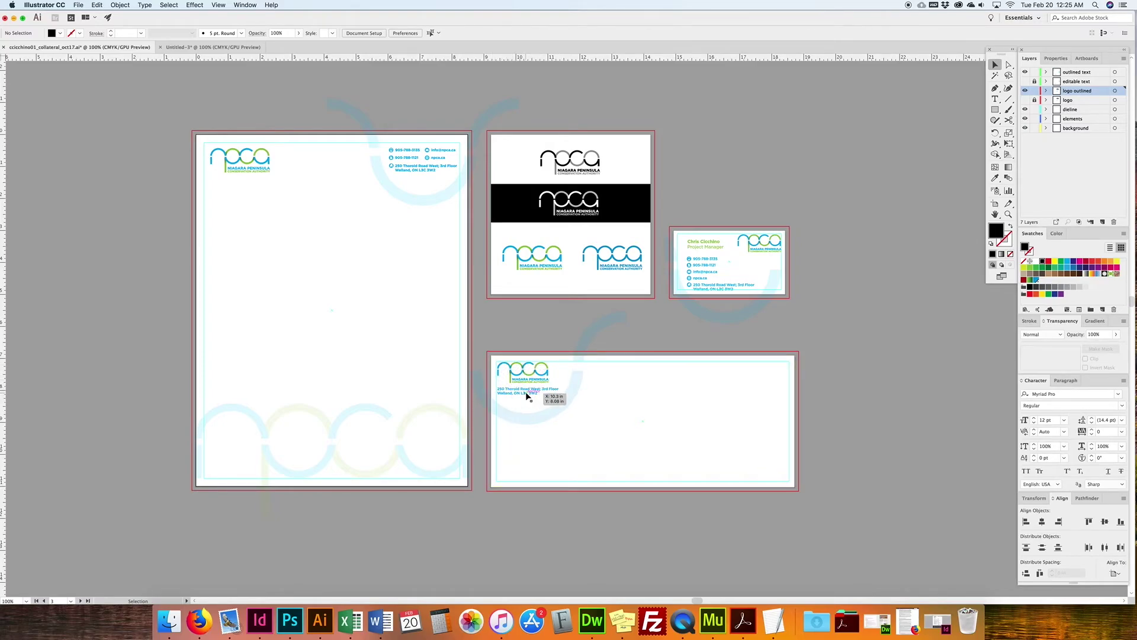
Step: Back in Untitled-3, copy the npca logo into the envelope's top-left corner
click(225, 51)
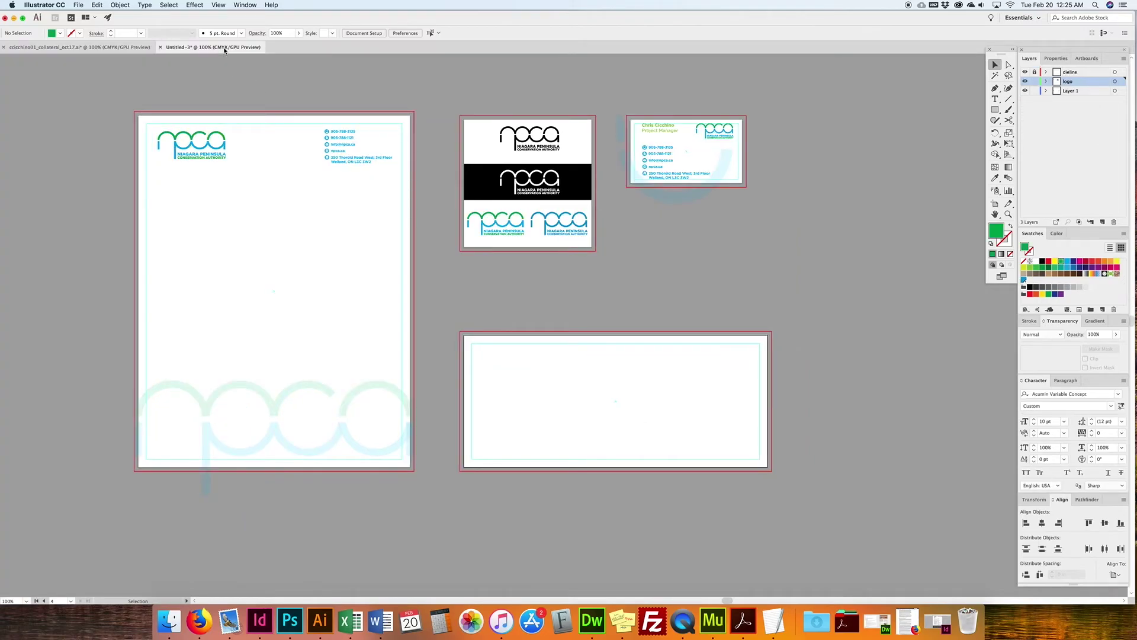
click(202, 155)
drag(202, 155, 516, 369)
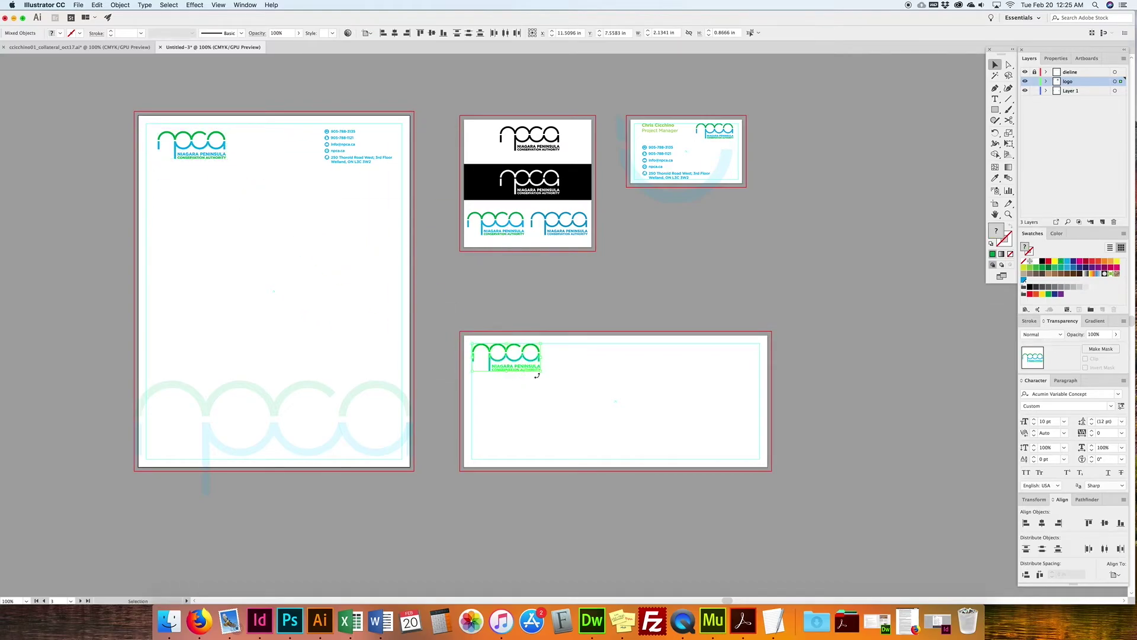
Step: Copy the street address below the envelope logo, delete its pin icon, and enlarge it
drag(315, 120, 389, 160)
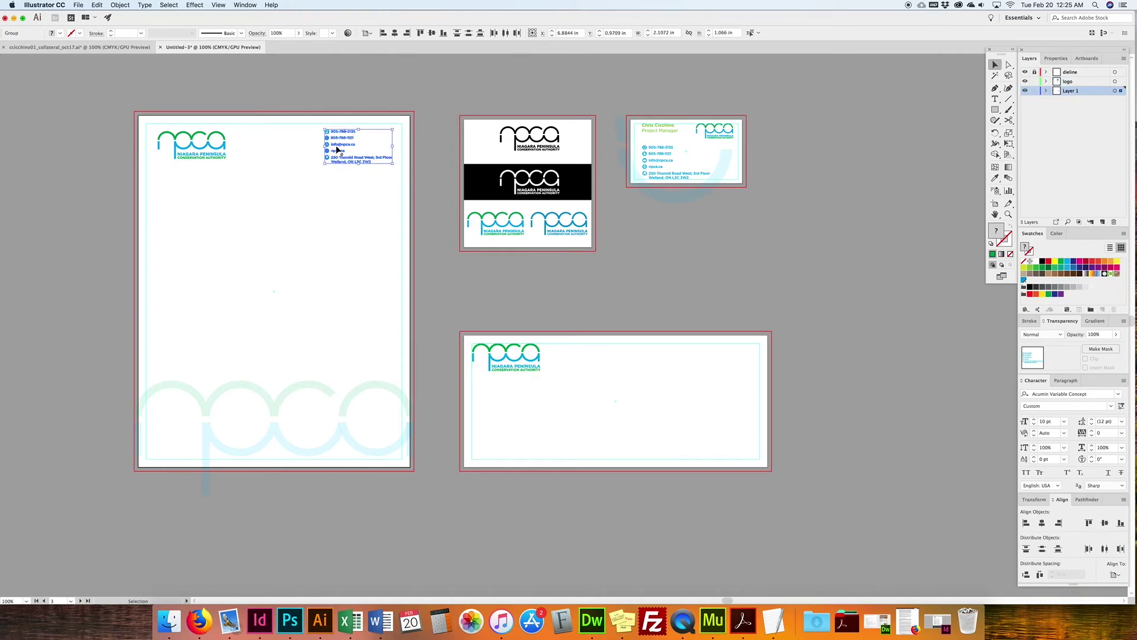
click(321, 161)
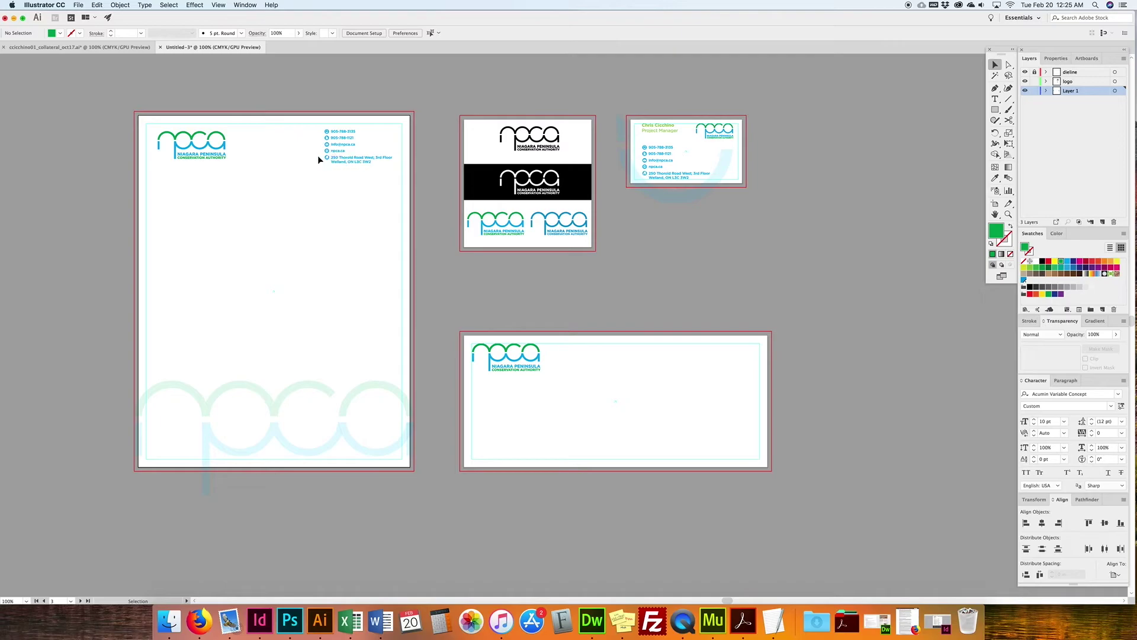
drag(363, 160, 498, 383)
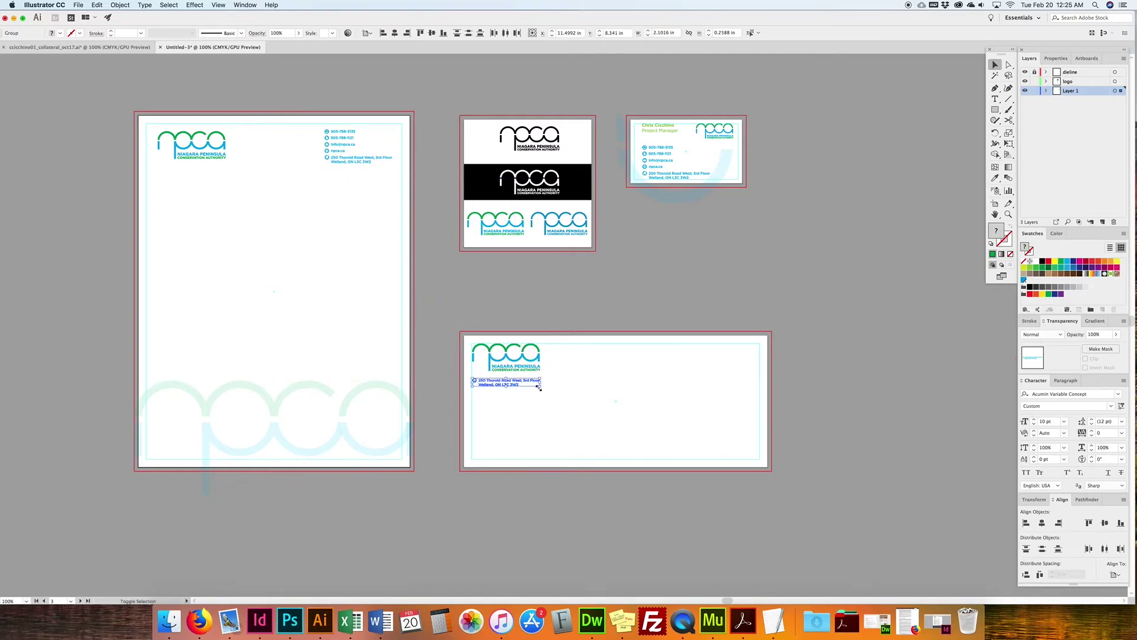
click(489, 391)
click(474, 380)
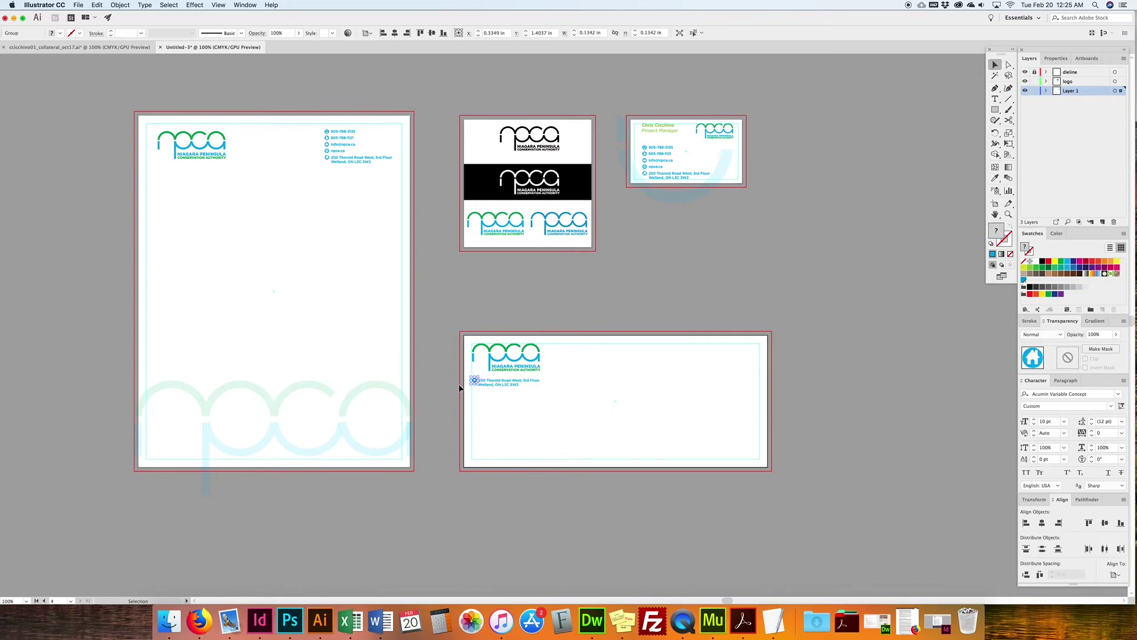
key(Delete)
click(537, 379)
drag(478, 378, 471, 374)
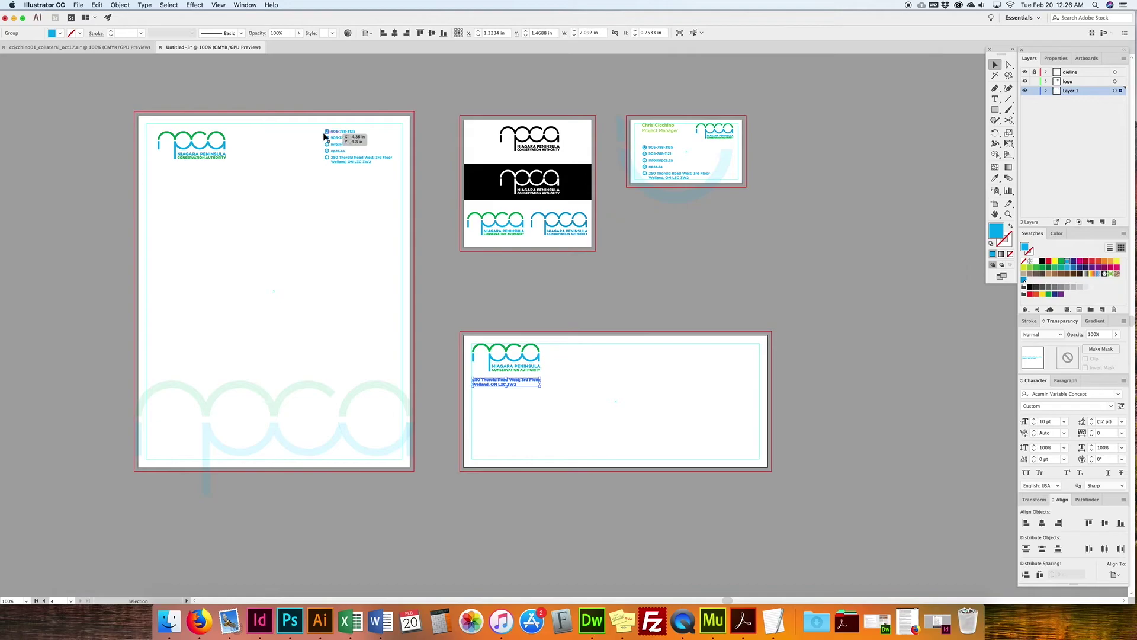
click(546, 456)
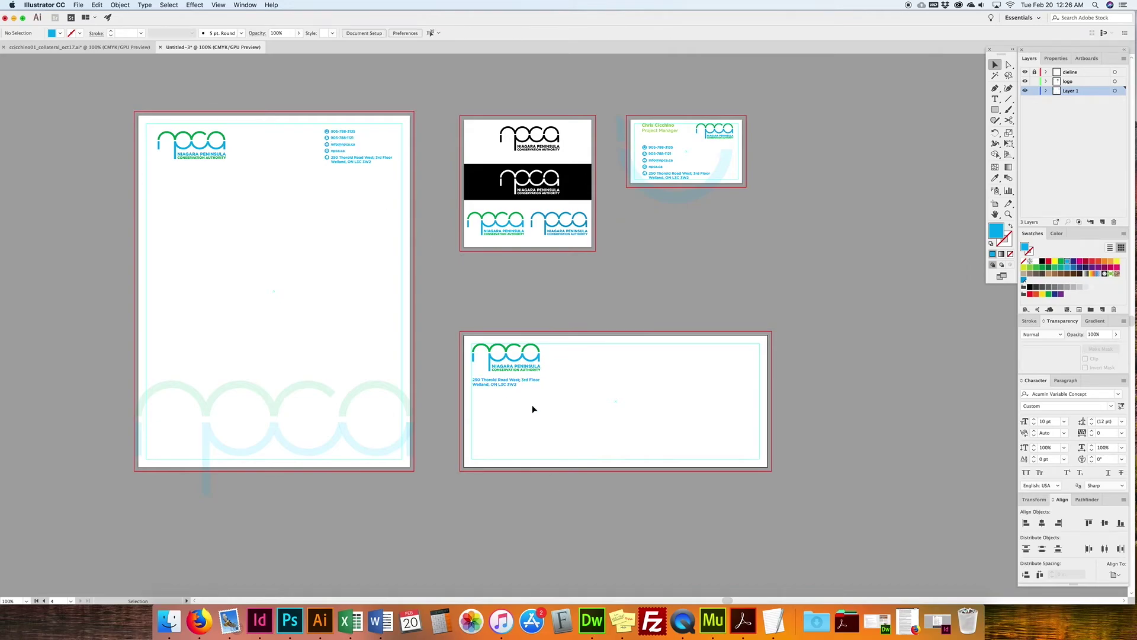
Step: Add a placeholder text area on the envelope, then widen and reposition it
click(995, 99)
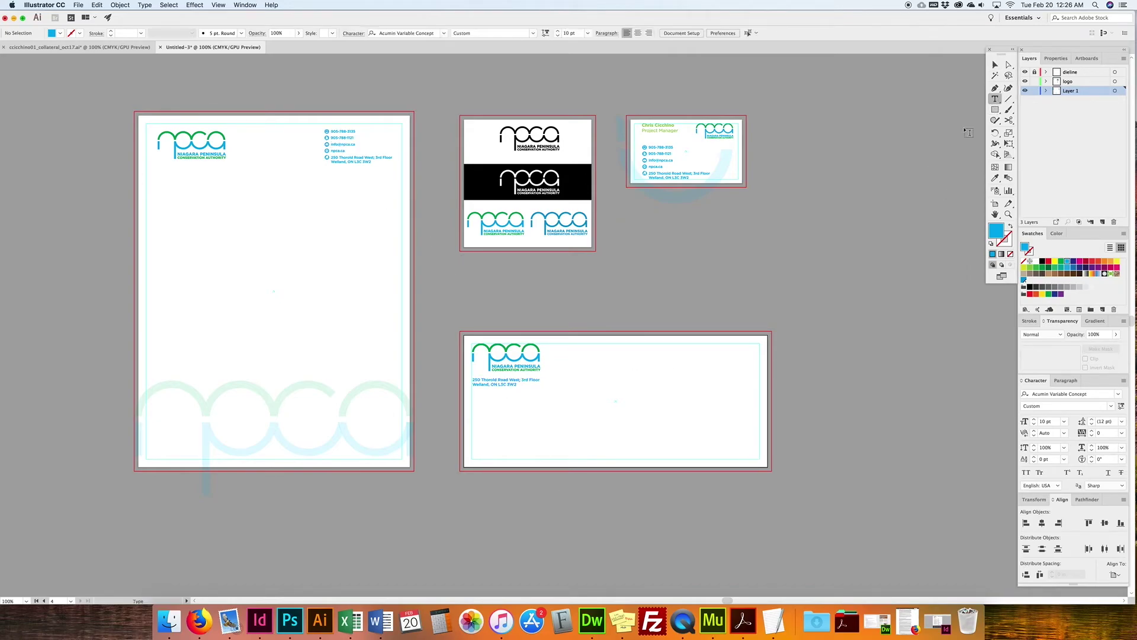
drag(566, 385, 666, 421)
click(995, 64)
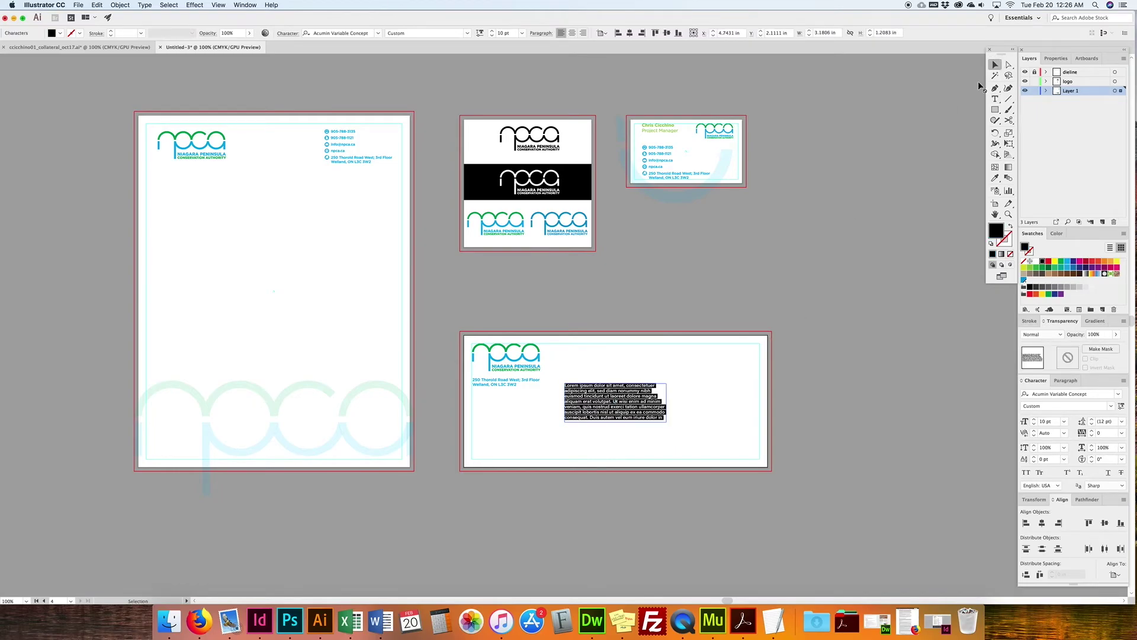
drag(669, 402, 684, 402)
click(719, 449)
drag(605, 396, 606, 402)
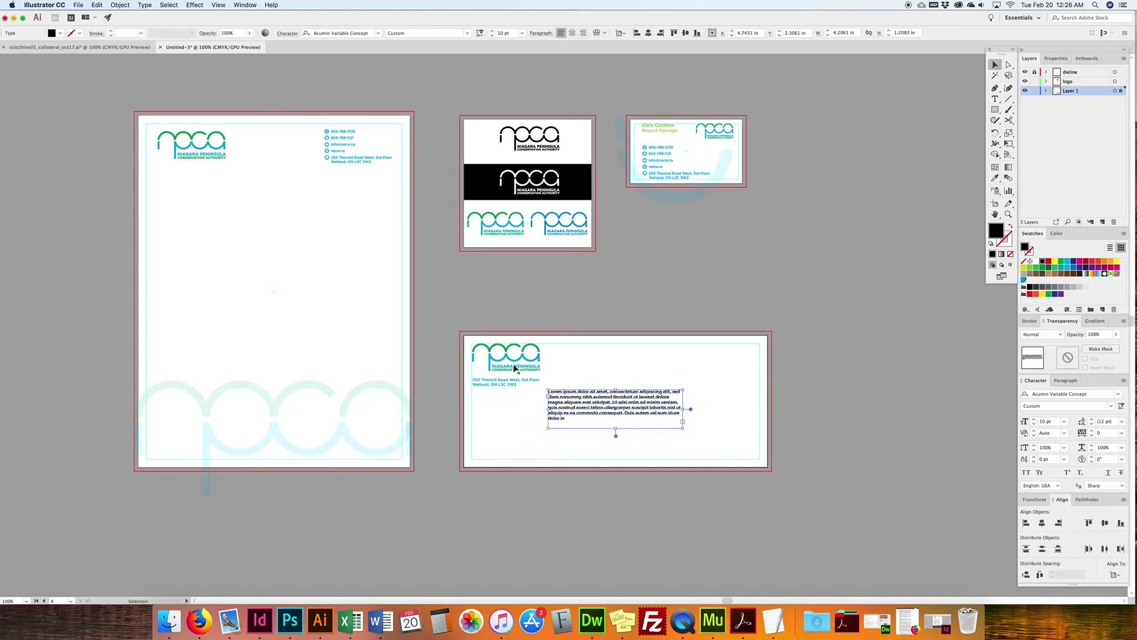
Step: Copy the letterhead's faint npca watermark onto the envelope and nudge it down
click(178, 406)
drag(216, 401, 536, 433)
key(shift+Down)
key(shift+Down)
key(shift+Down)
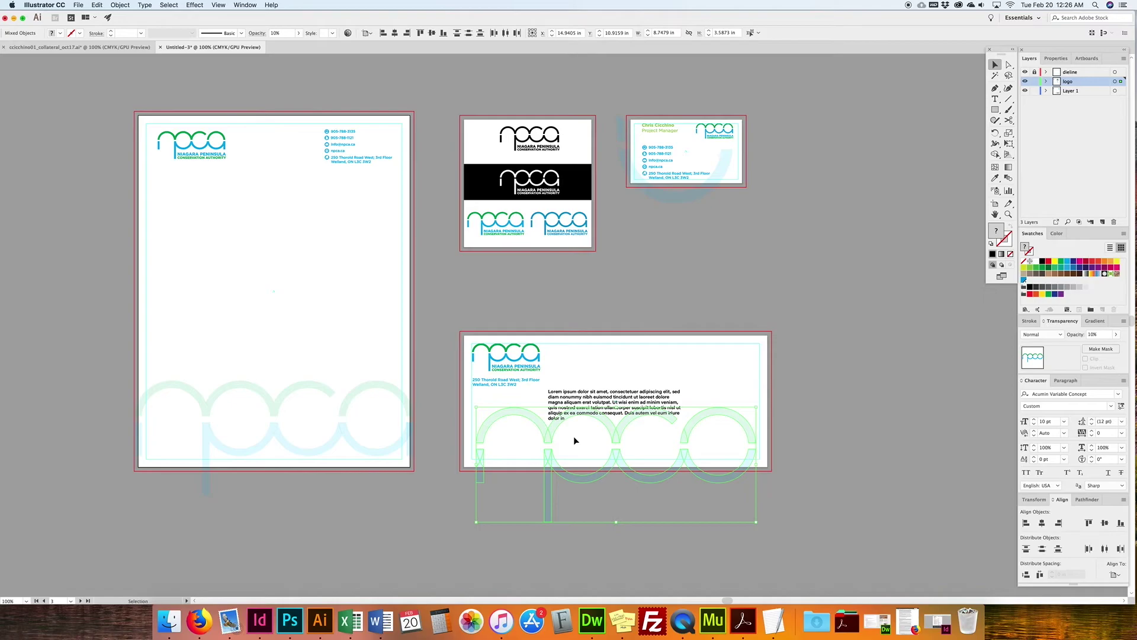
click(669, 358)
click(626, 400)
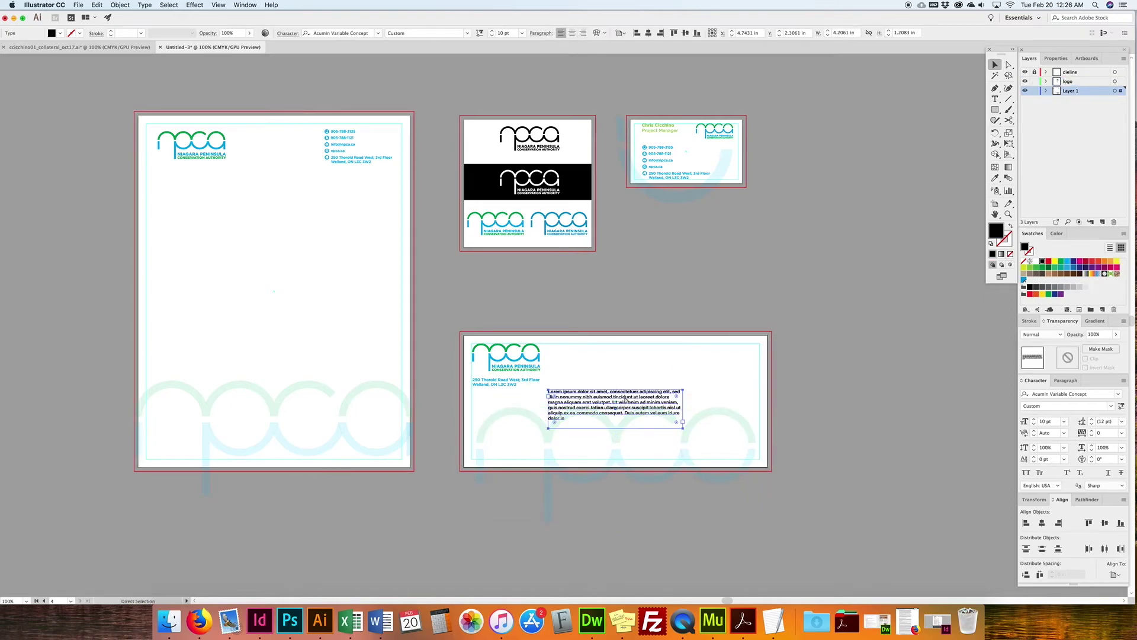
click(642, 373)
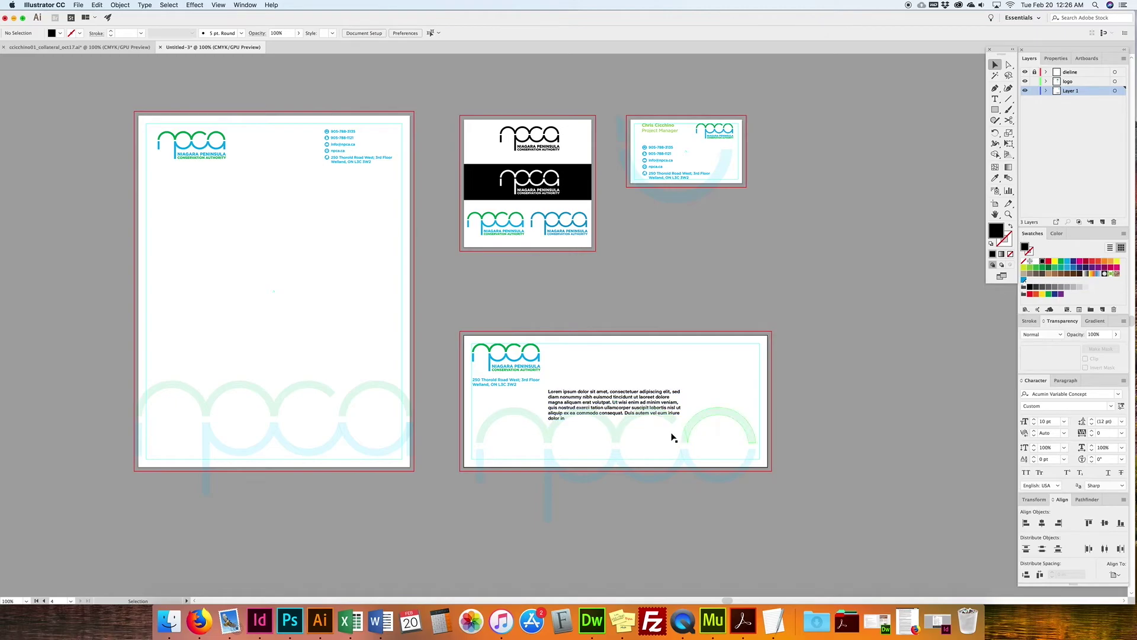
Step: Delete the envelope's watermark, and draw then remove a test rectangle at its top right
drag(461, 453, 792, 520)
key(Delete)
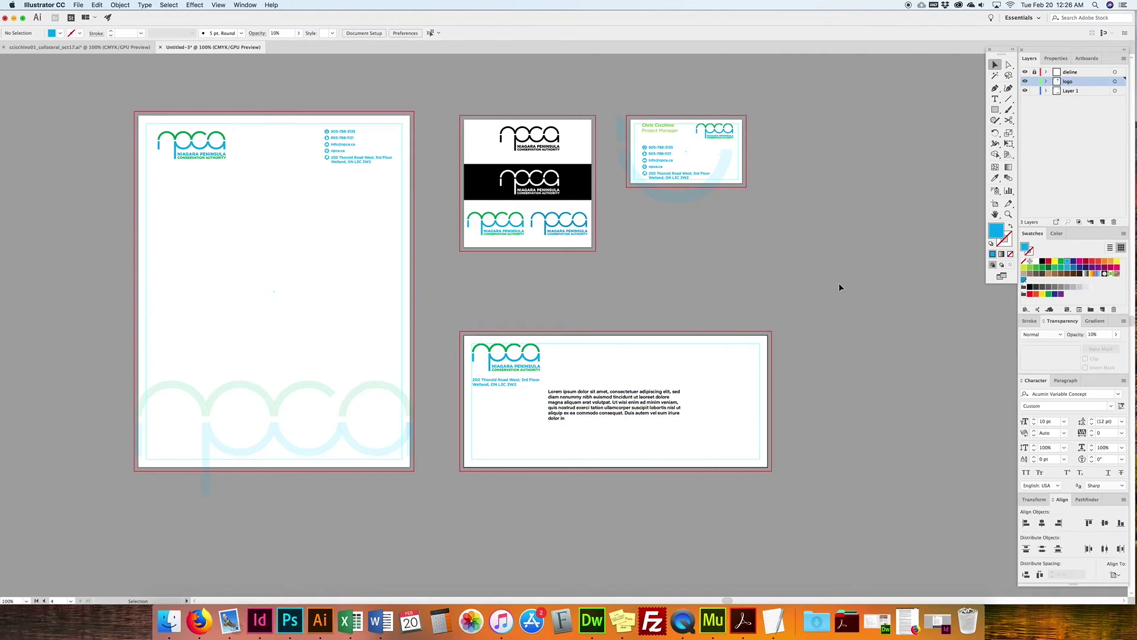
click(995, 109)
drag(763, 338, 715, 377)
click(996, 65)
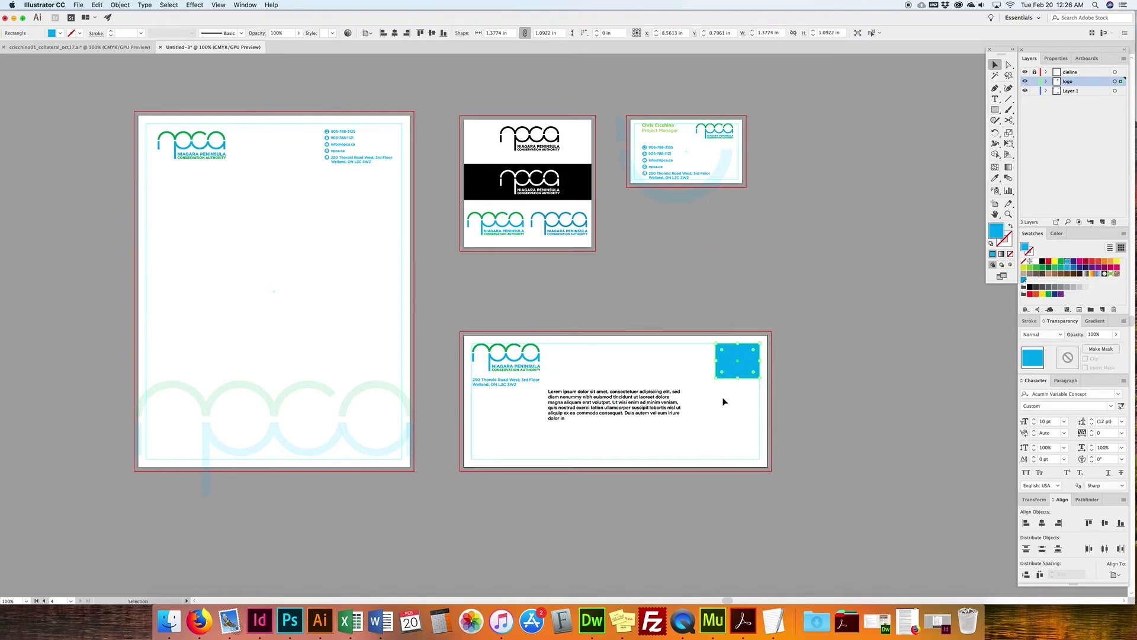
key(Delete)
Step: Delete the envelope's Lorem ipsum paragraph and copy the business card's faint arc onto it
click(584, 404)
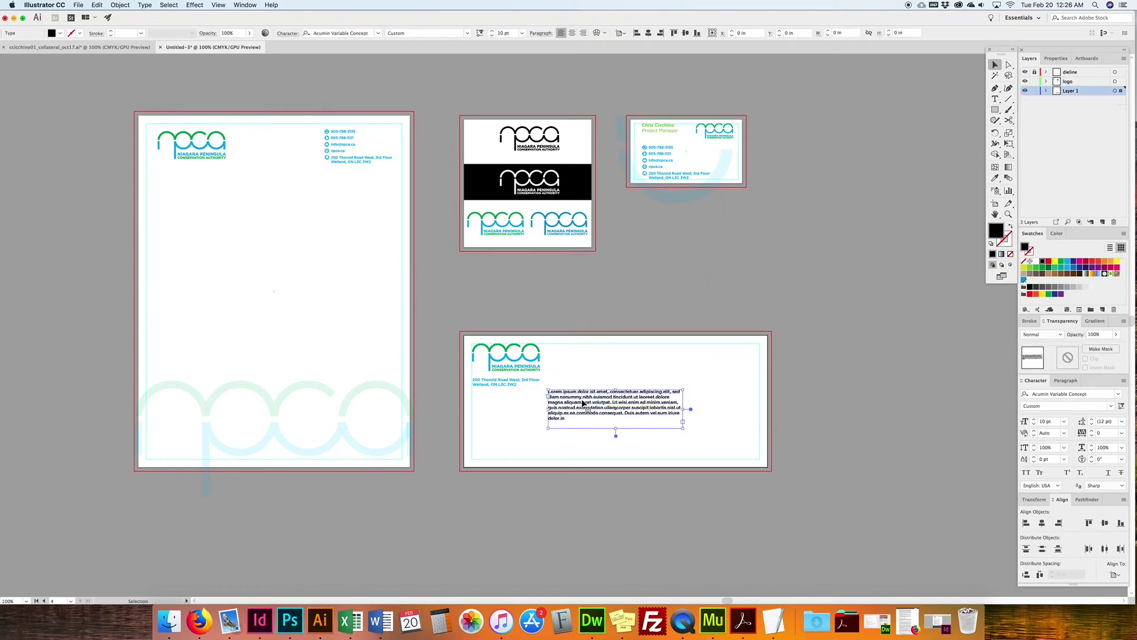
key(Delete)
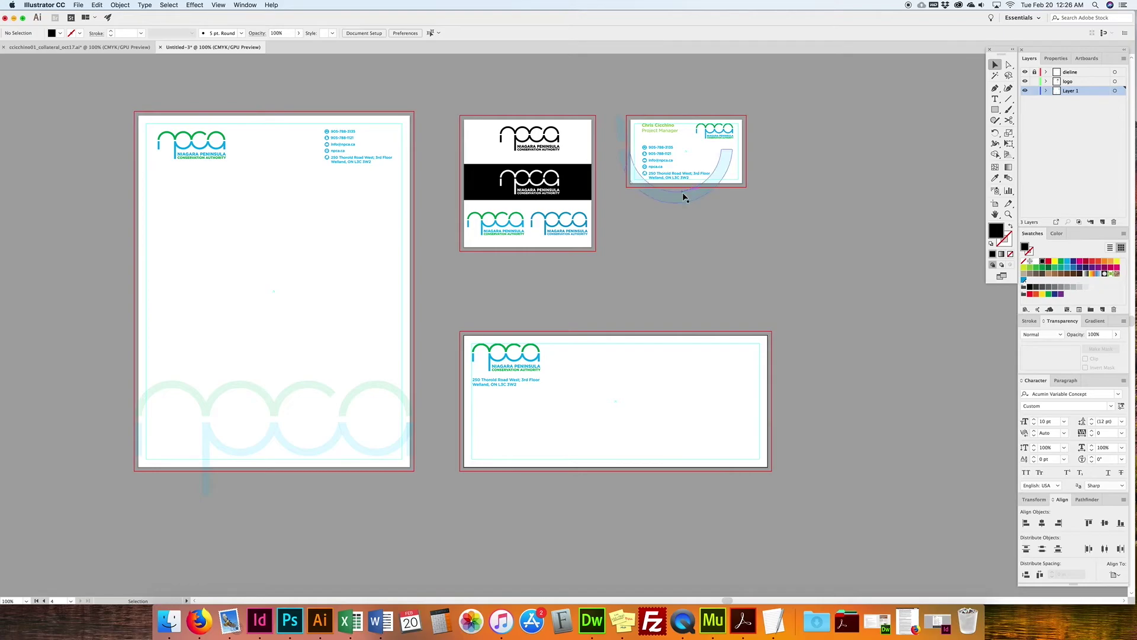
drag(635, 182, 463, 409)
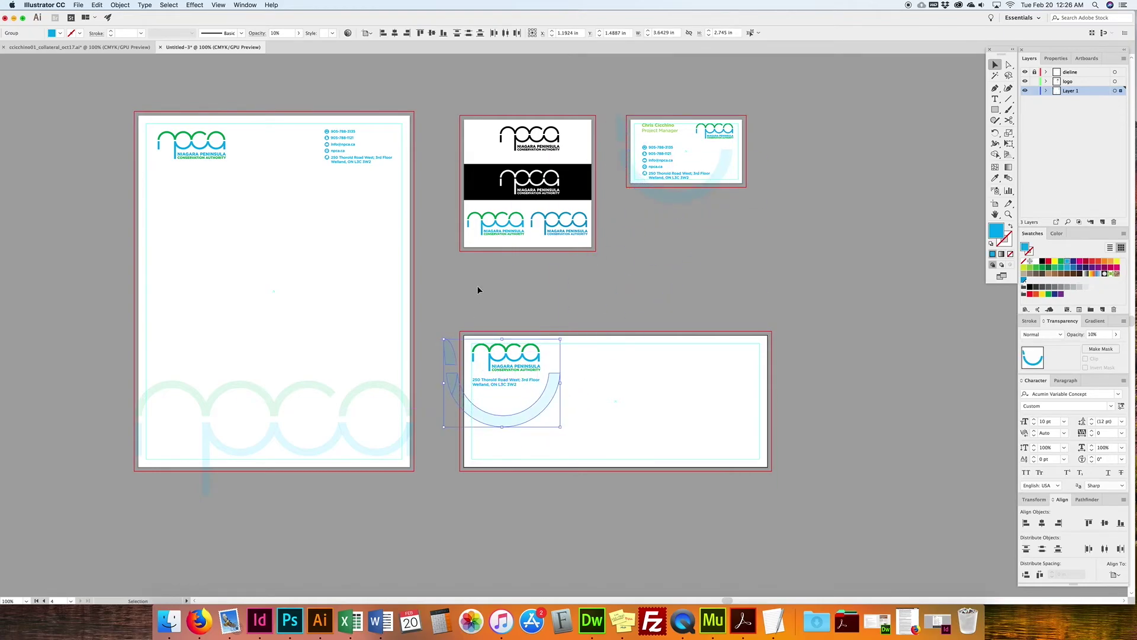
click(616, 342)
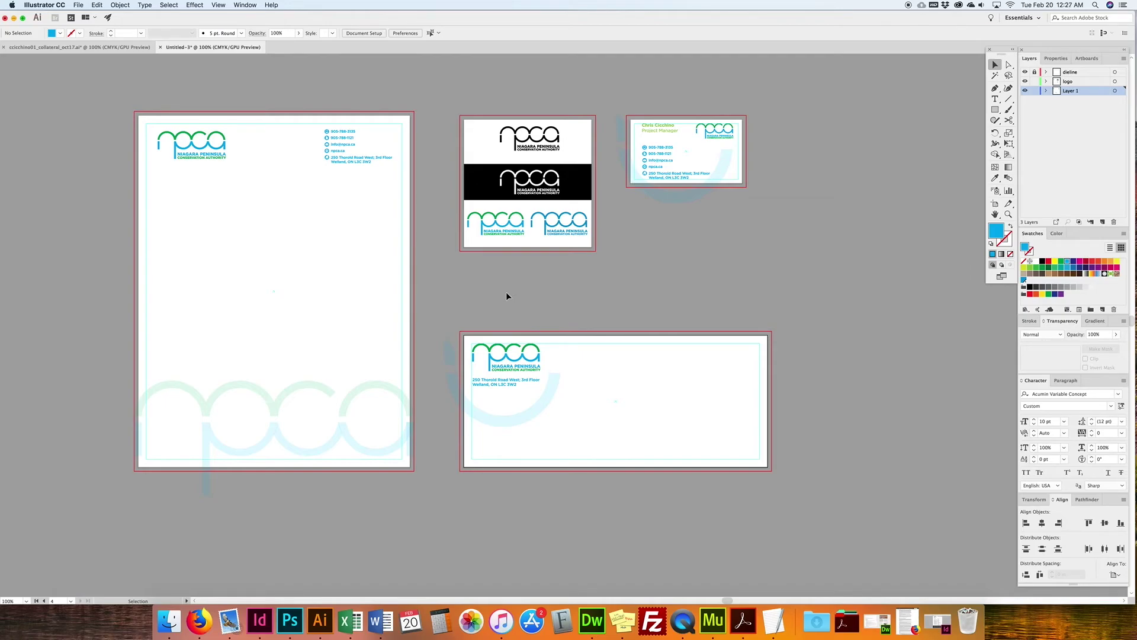
Step: Select the contact text on the business card, letterhead and envelope together, excluding the arc
click(653, 159)
drag(652, 157, 683, 177)
shift+click(656, 196)
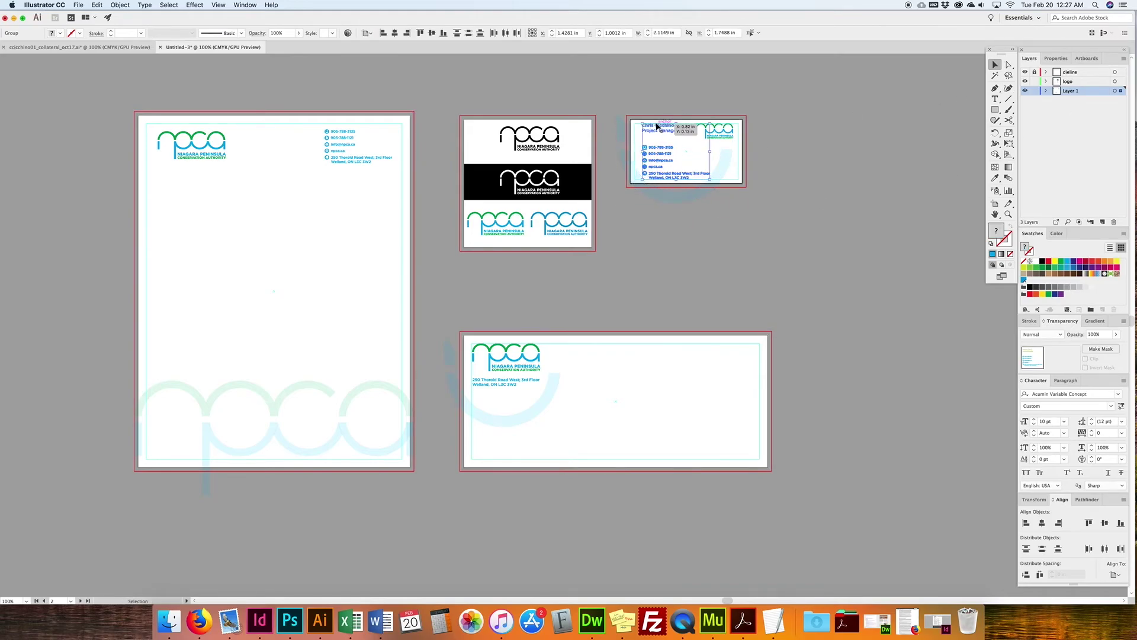
drag(310, 117, 397, 184)
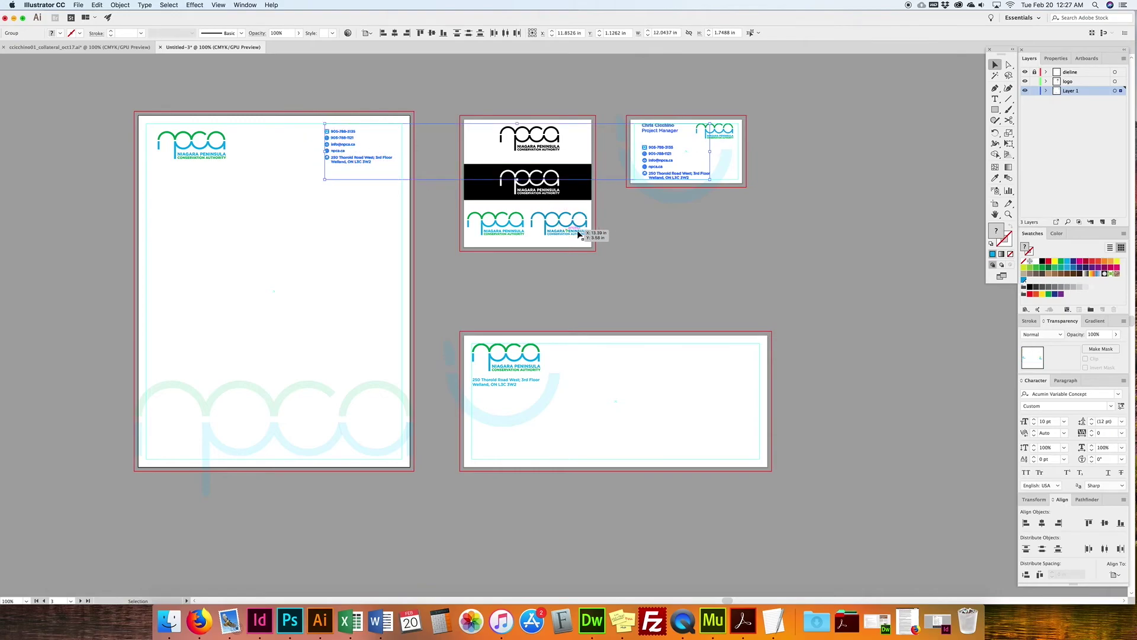
shift+click(497, 384)
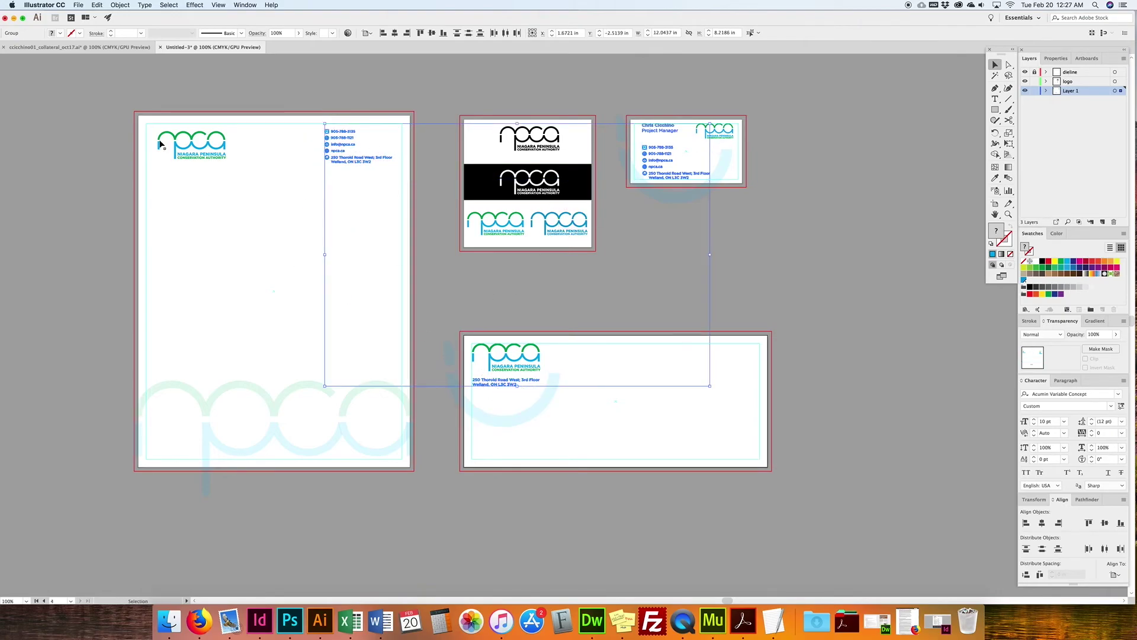
Step: Move the selected text onto a new layer named 'editable text'
click(1103, 222)
double_click(1070, 91)
text(ty)
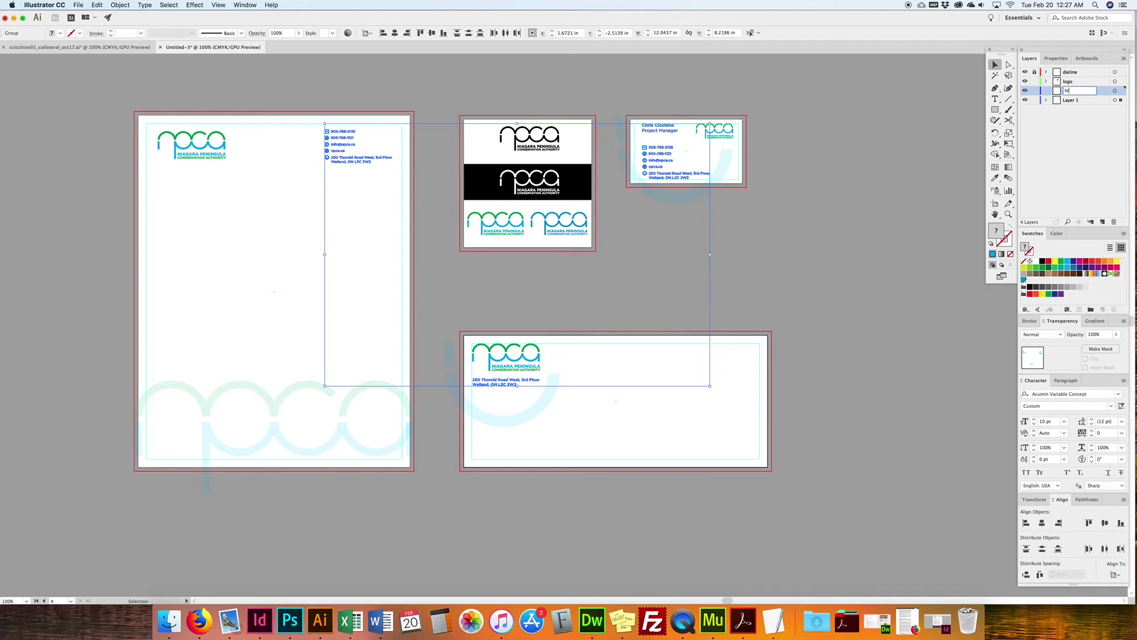
key(Return)
drag(1121, 99, 1121, 91)
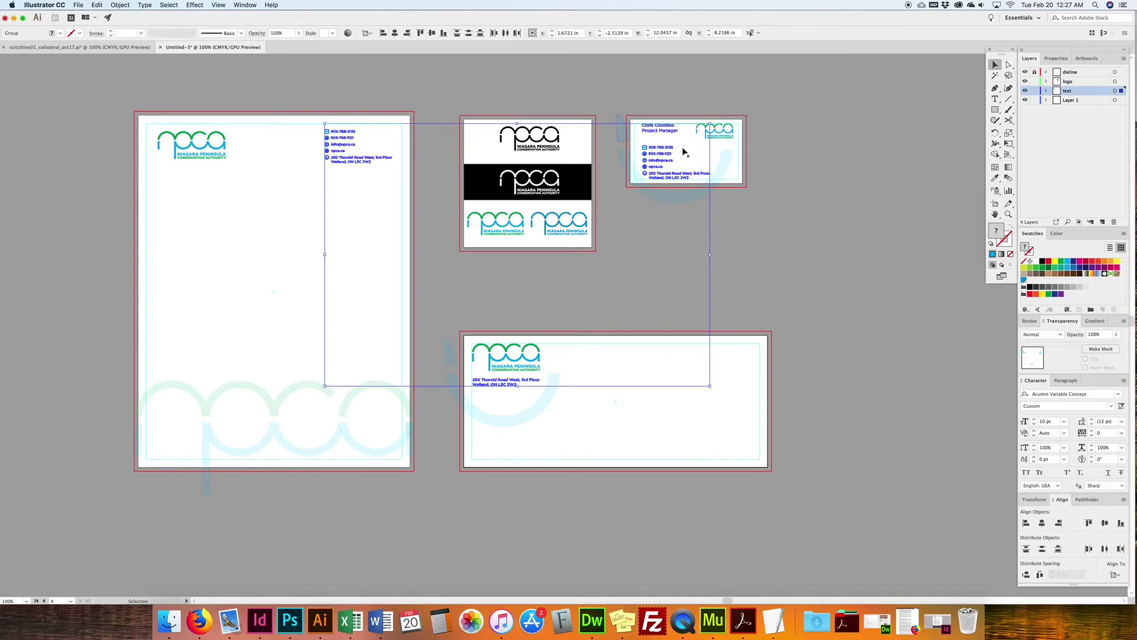
double_click(1068, 91)
text(editable)
click(934, 137)
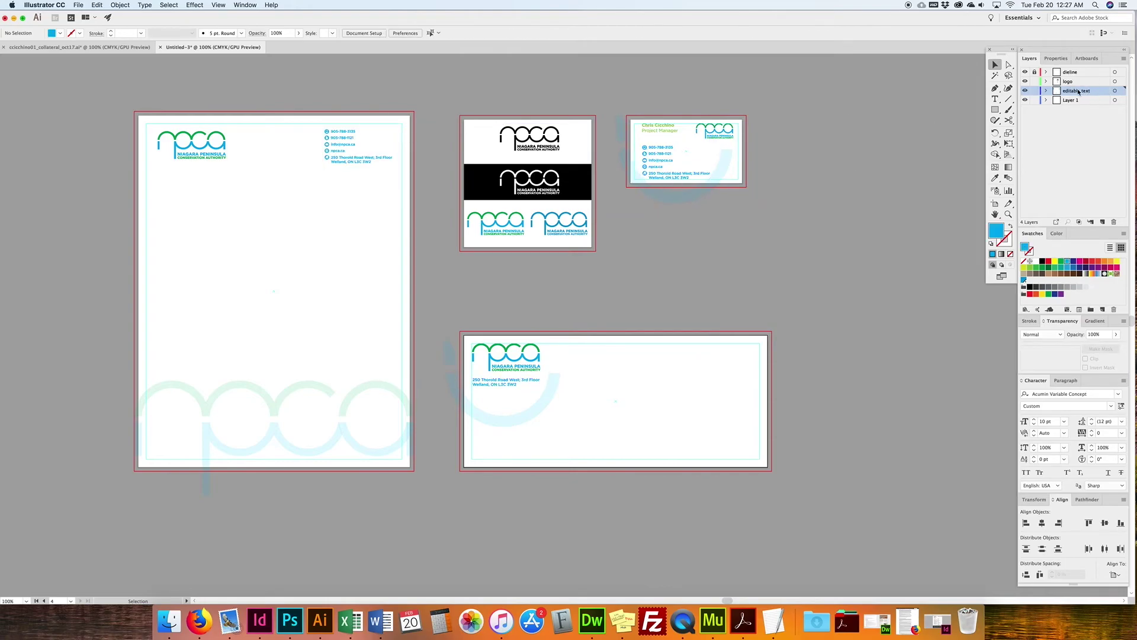
Step: Duplicate the editable text layer from the Layers panel menu
drag(1080, 90, 1102, 222)
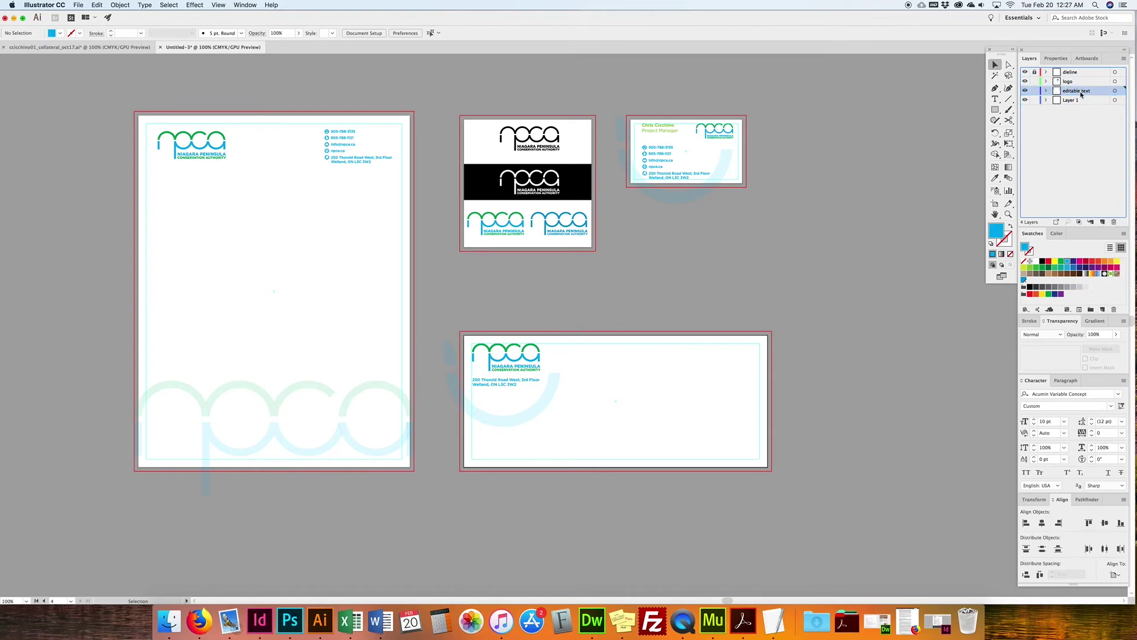
click(1125, 57)
click(1126, 58)
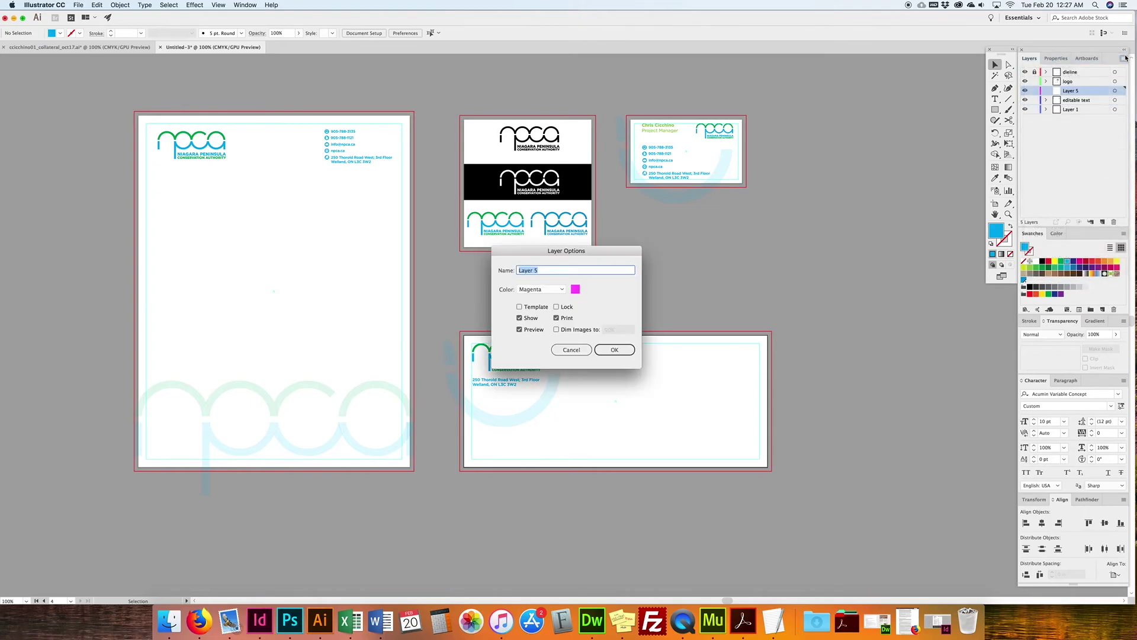
click(571, 350)
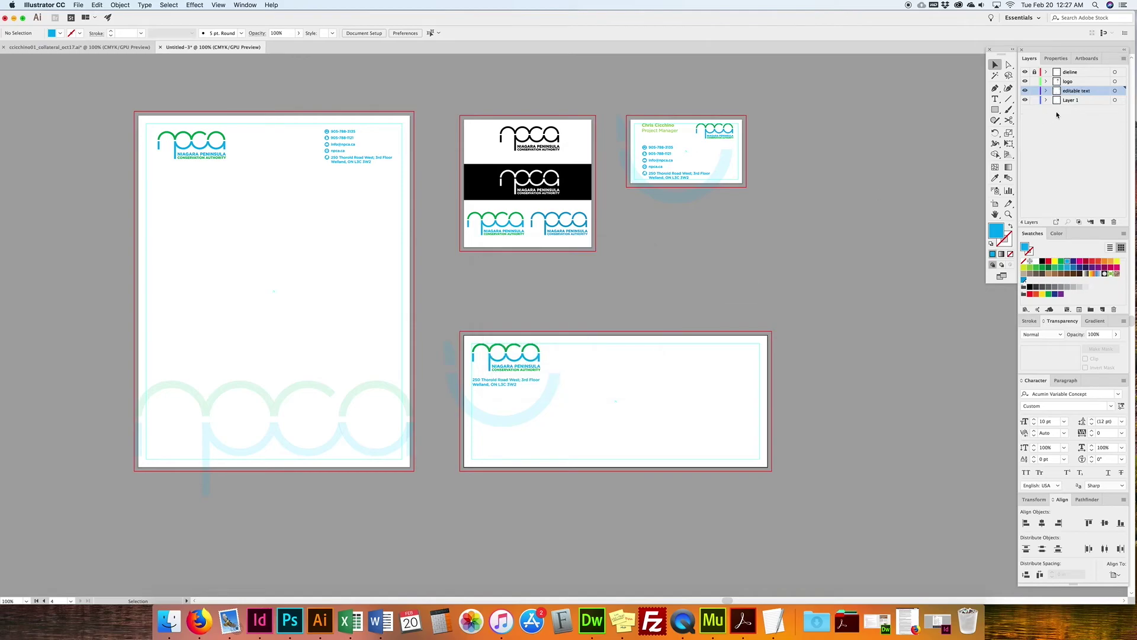
click(1123, 58)
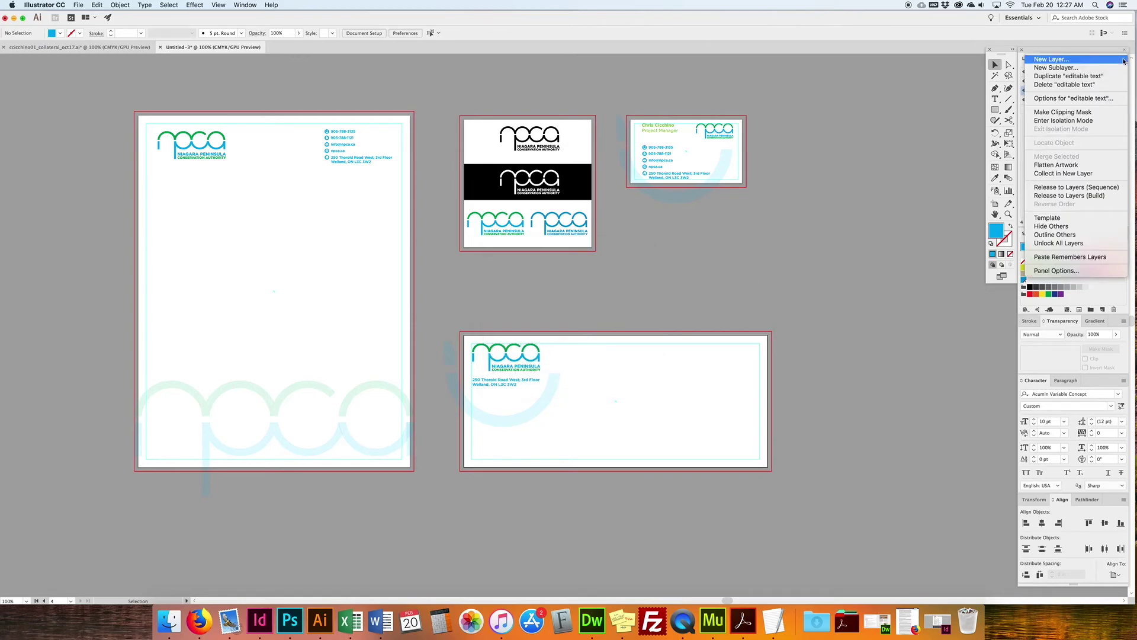
click(1072, 76)
Step: Rename the duplicated layer to 'outlined text'
double_click(1078, 90)
click(1082, 90)
double_click(1079, 91)
text(outl)
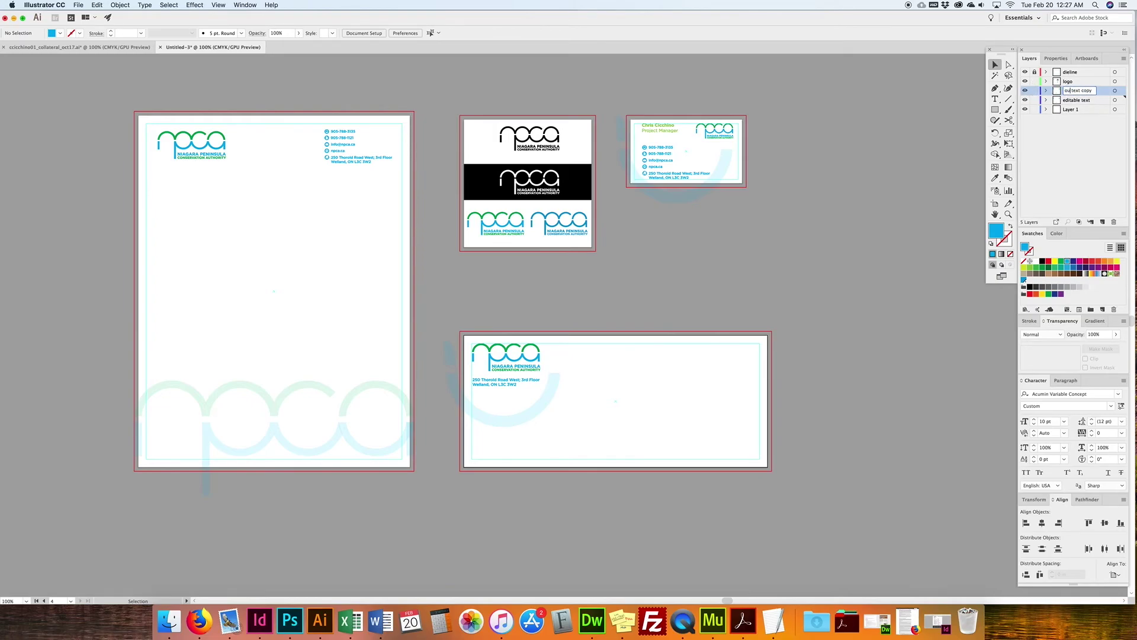
text(ined)
key(Return)
double_click(1080, 92)
drag(1091, 91, 1116, 91)
key(BackSpace)
click(1052, 152)
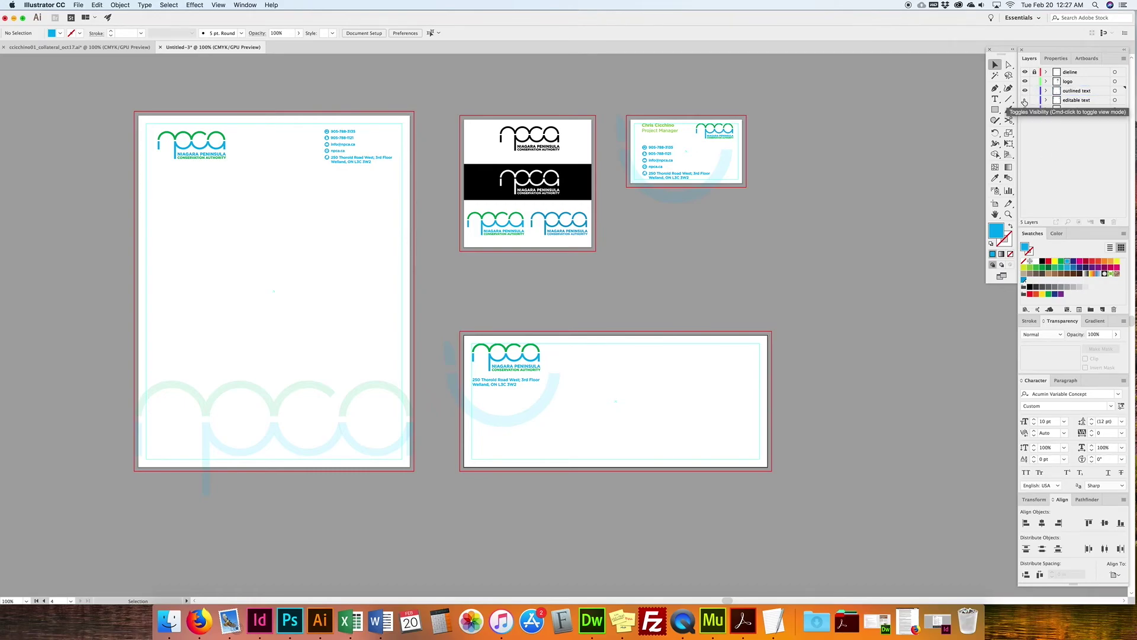
Step: Hide the editable text layer and select the business card text on the outlined text layer
click(1025, 100)
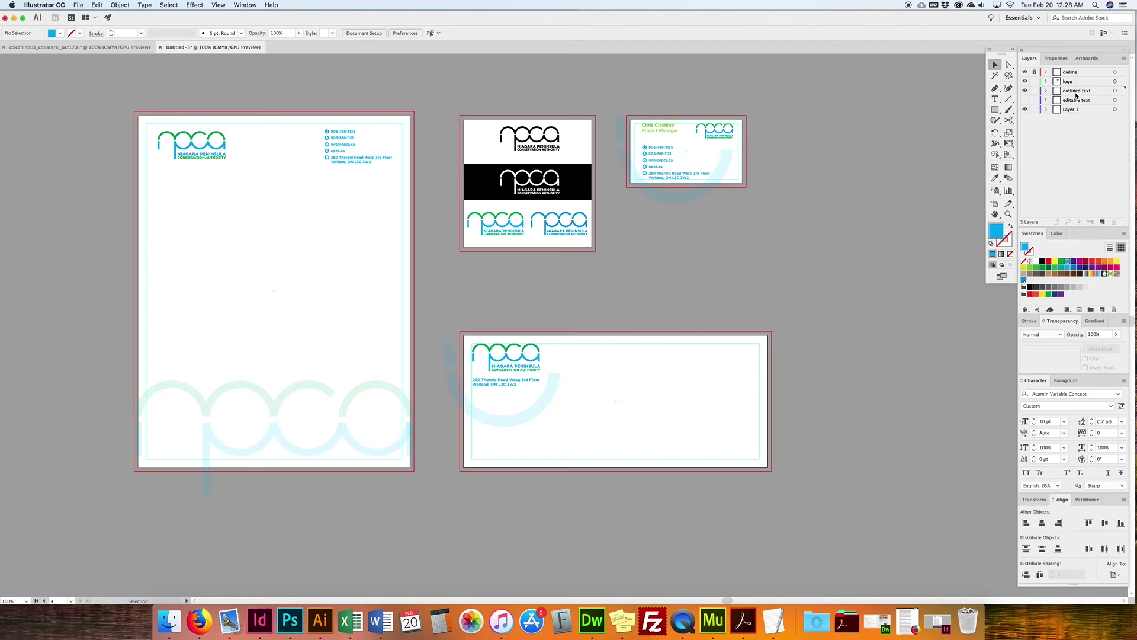
click(1074, 91)
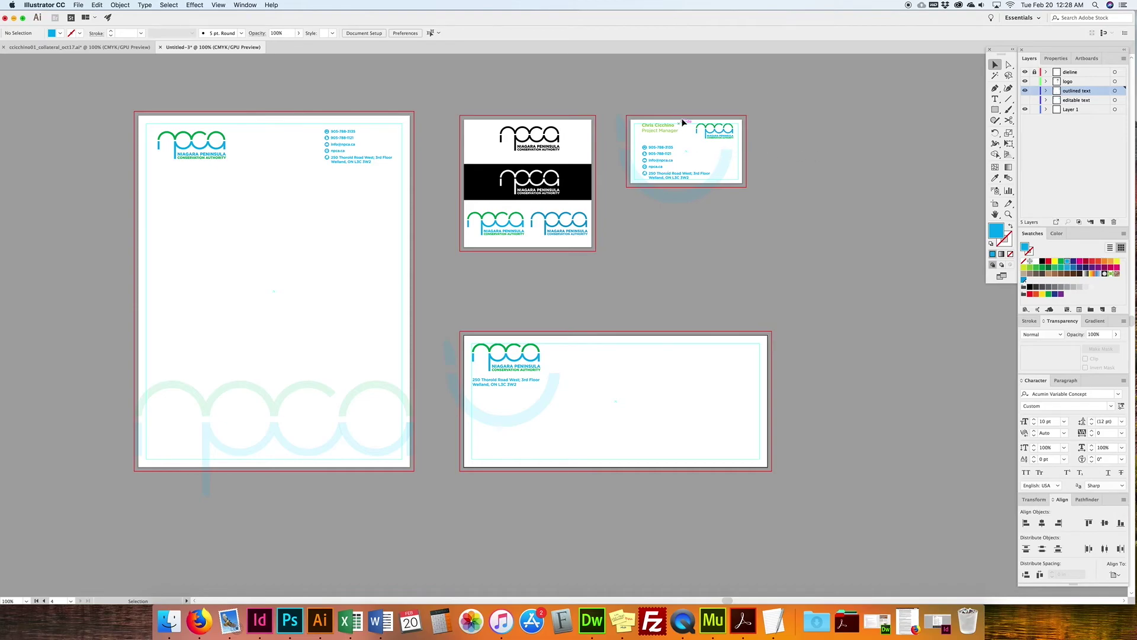
click(681, 172)
click(689, 118)
drag(689, 118, 645, 177)
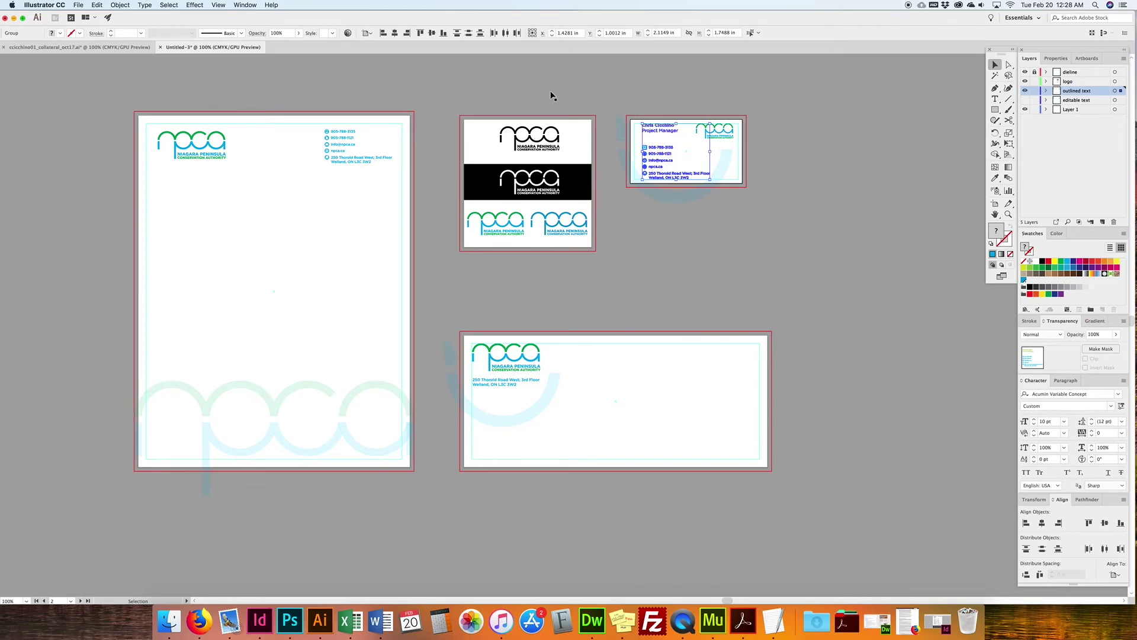
click(145, 5)
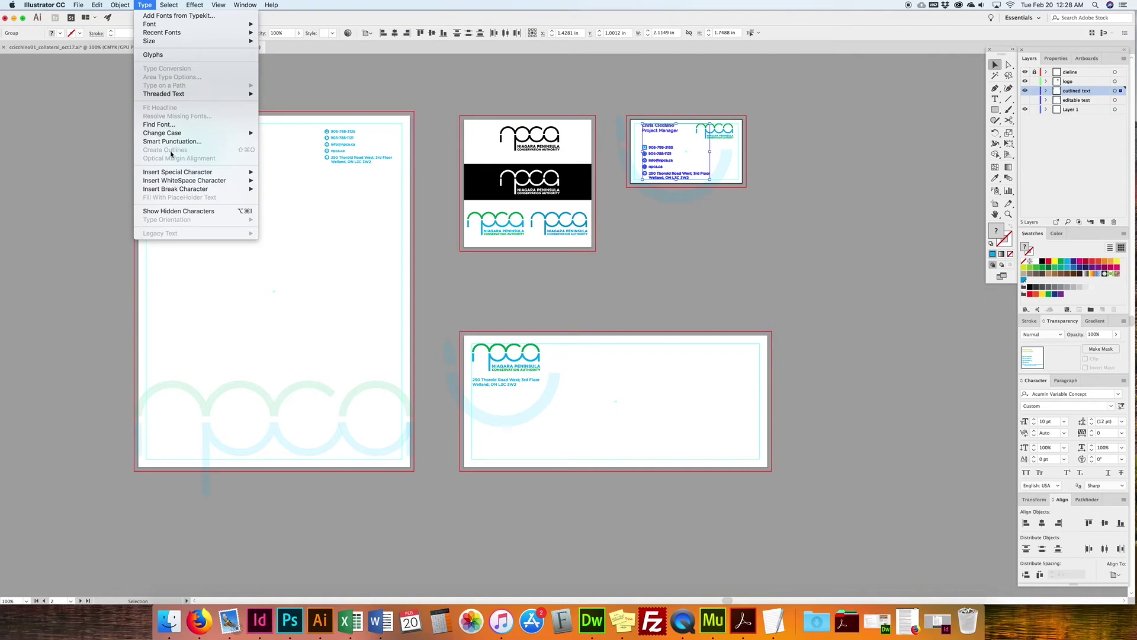
key(Escape)
click(993, 99)
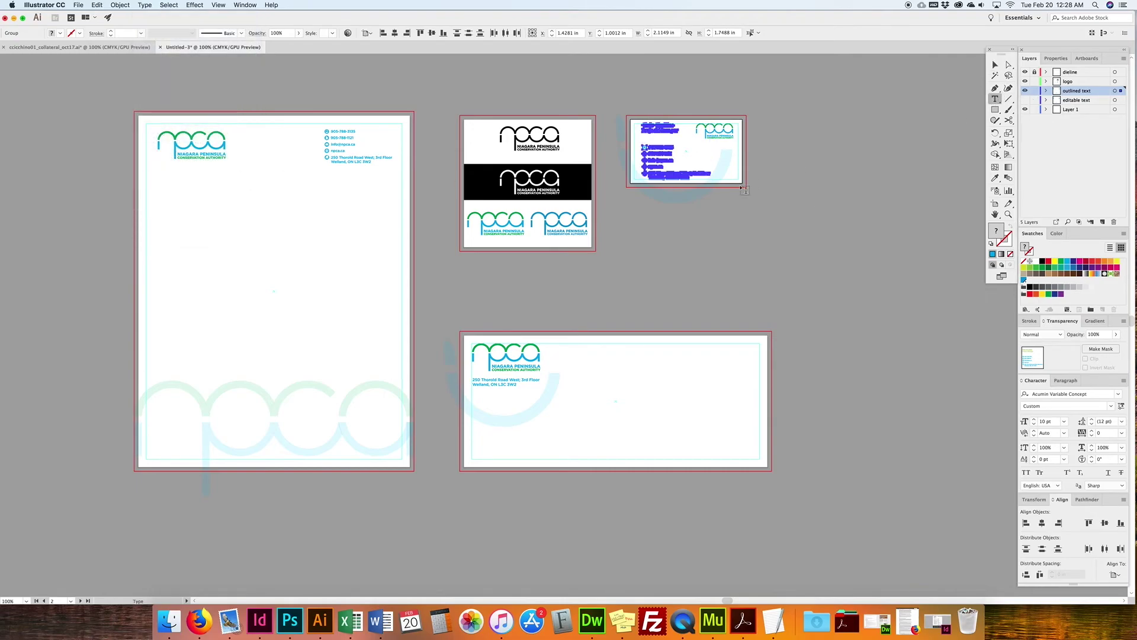
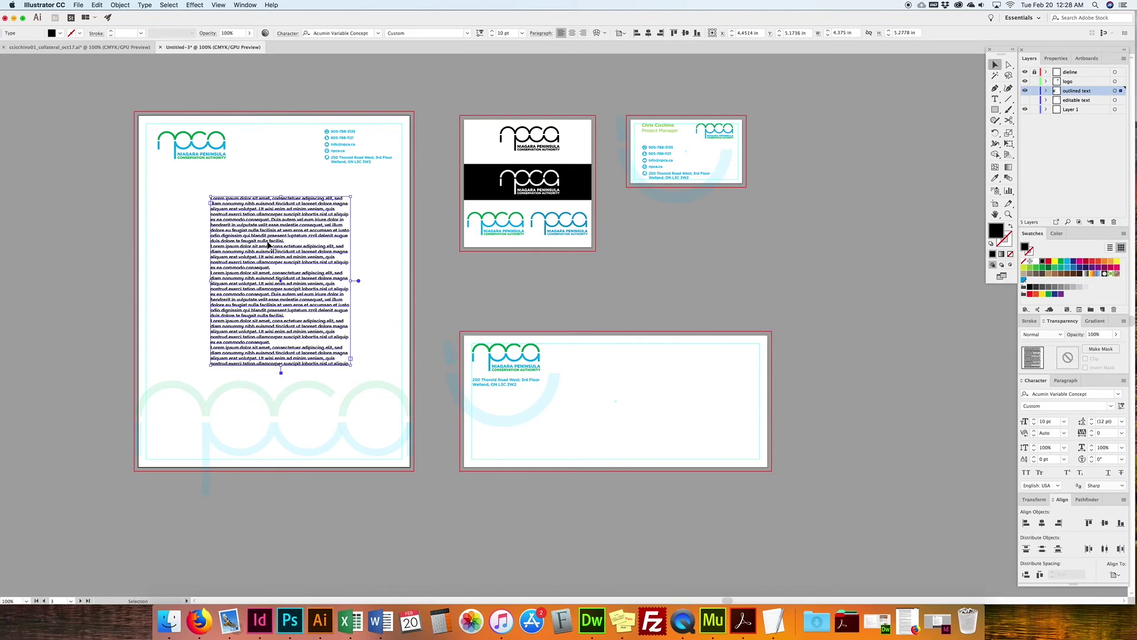
Step: Convert the letterhead body text to outlines and zoom in on it
click(145, 5)
click(167, 150)
click(253, 230)
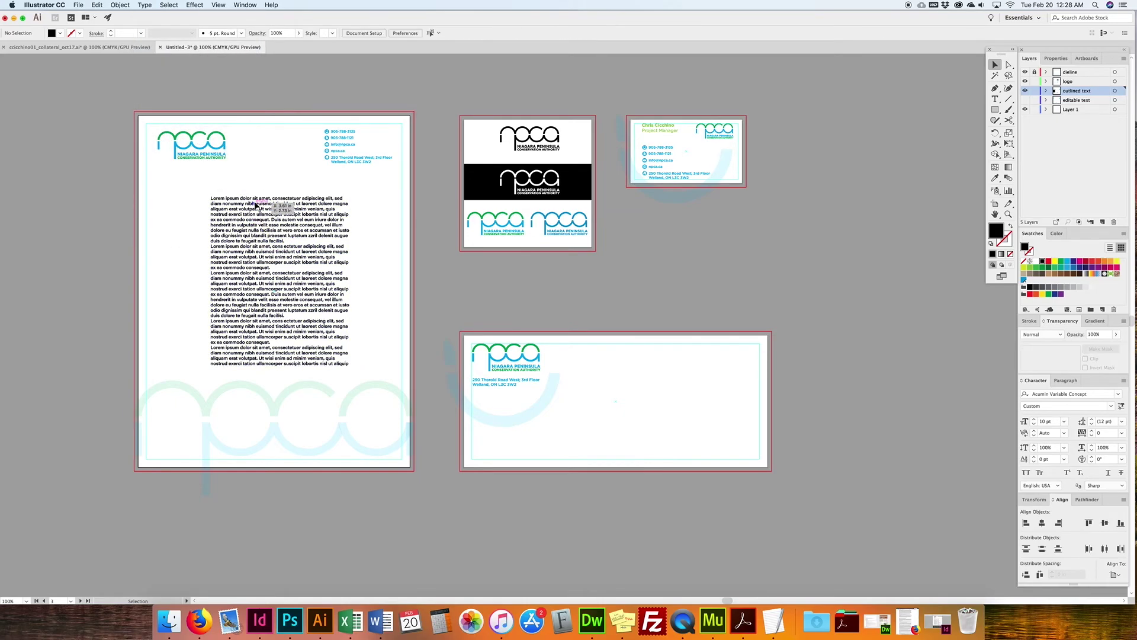
click(254, 205)
key(super+equal)
key(super+equal)
key(super+equal)
key(super+equal)
key(super+equal)
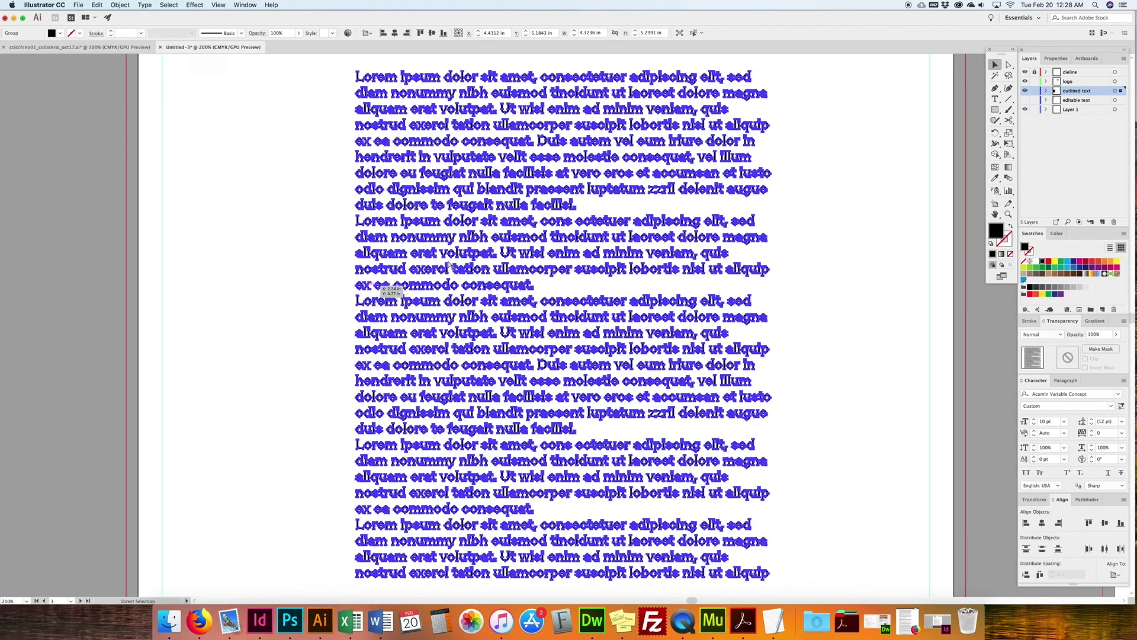
Step: Test the outlines by dragging anchors of 'iusto' and 'illum' into spikes, then undo them
click(995, 100)
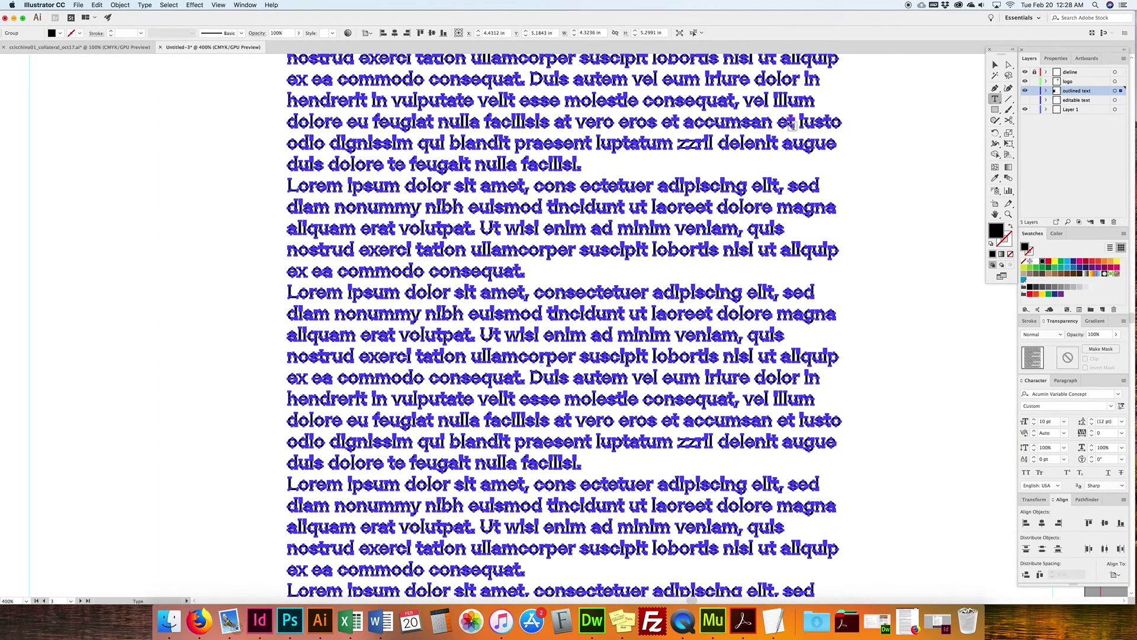
click(994, 64)
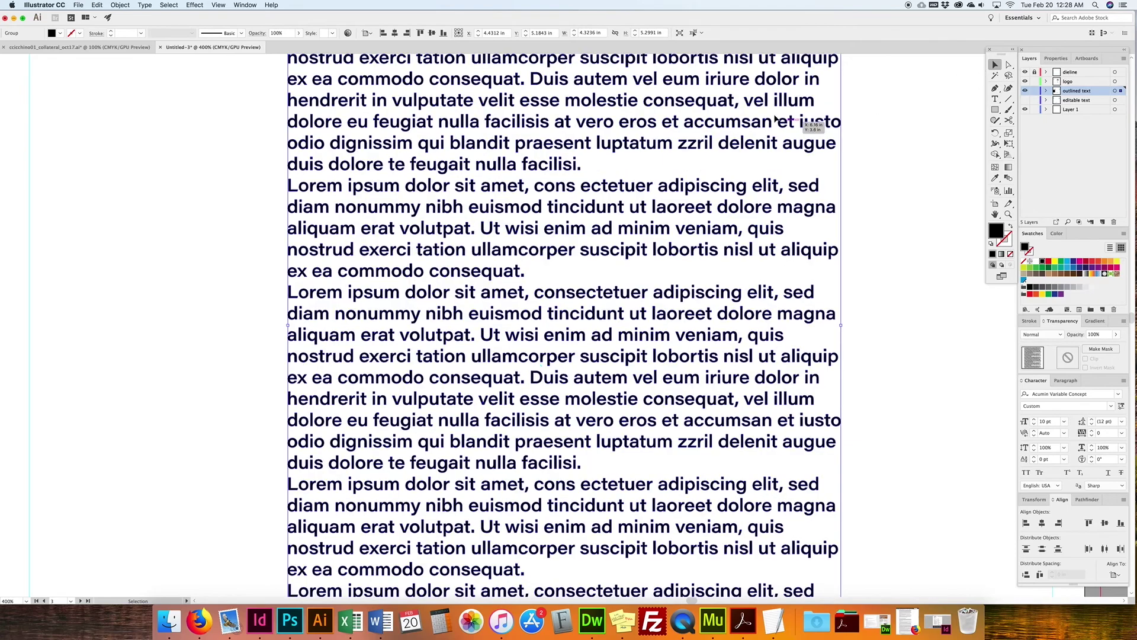
click(1008, 64)
click(859, 129)
drag(838, 125, 856, 156)
click(830, 119)
drag(830, 119, 865, 99)
click(814, 105)
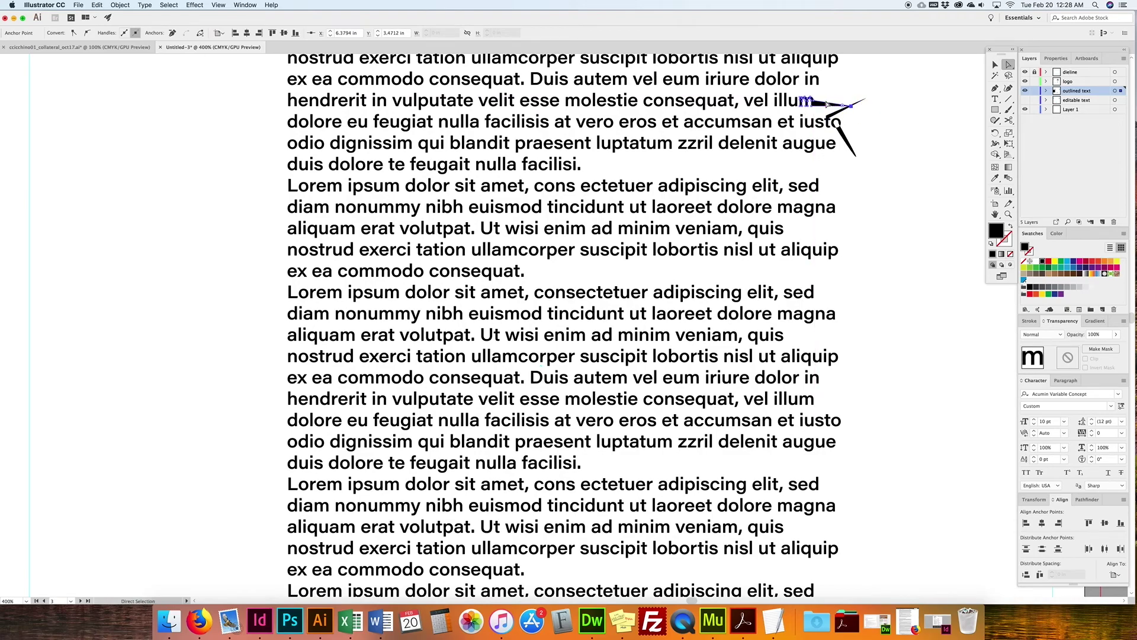
drag(815, 106, 841, 82)
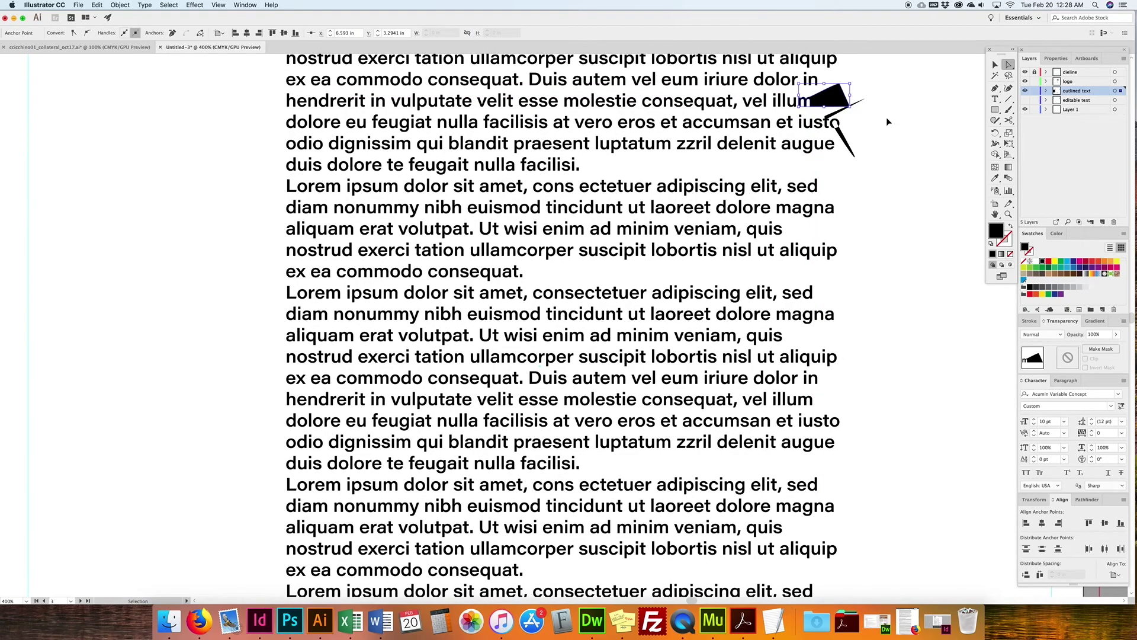
key(super+z)
key(super+z)
key(super+z)
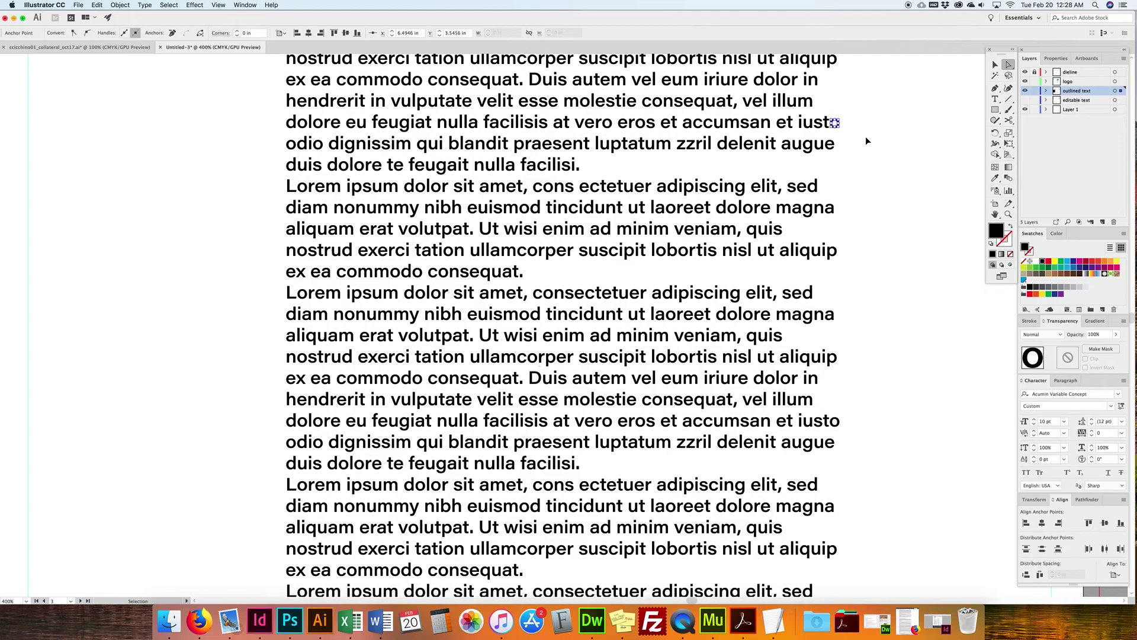
click(992, 65)
Step: Zoom out to all artboards and delete the outlined body text group
key(super+1)
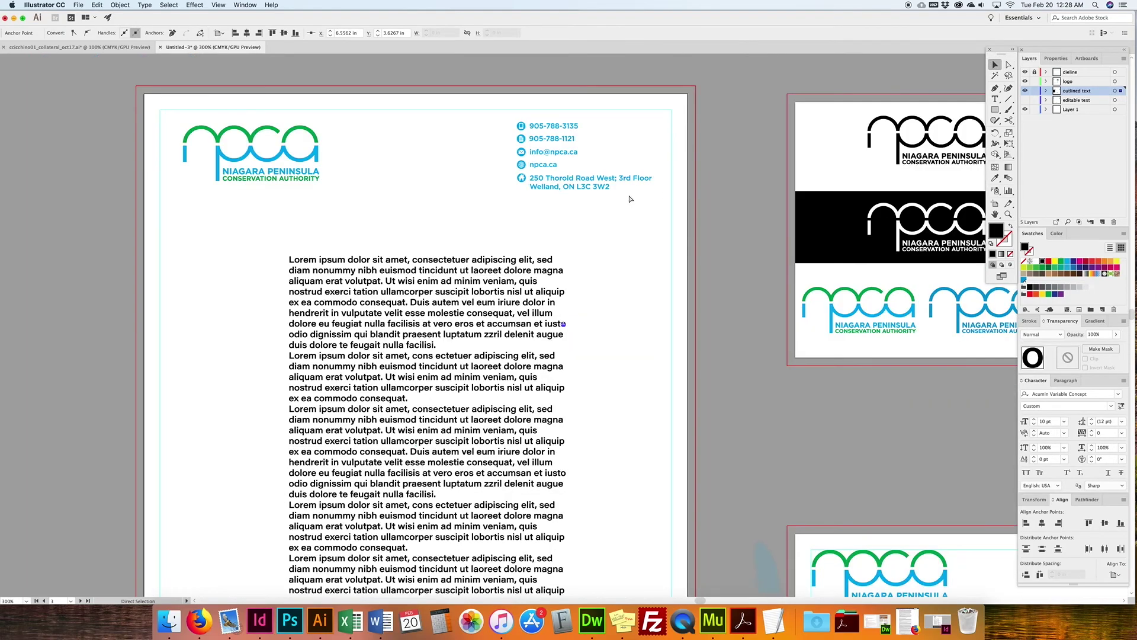
click(502, 325)
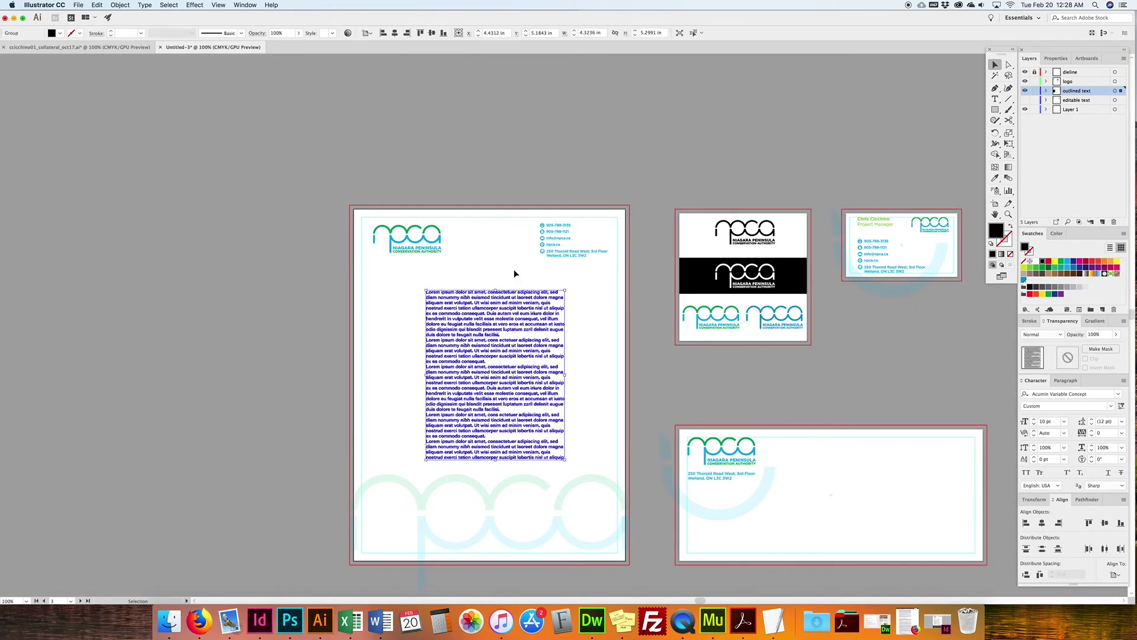
key(BackSpace)
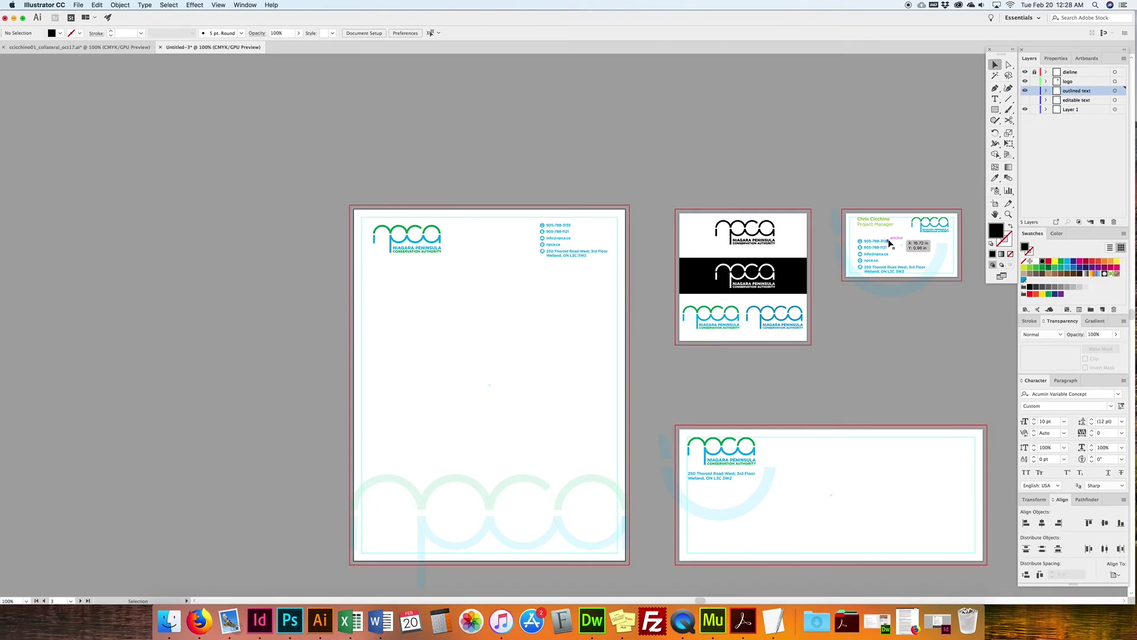
click(144, 5)
click(519, 126)
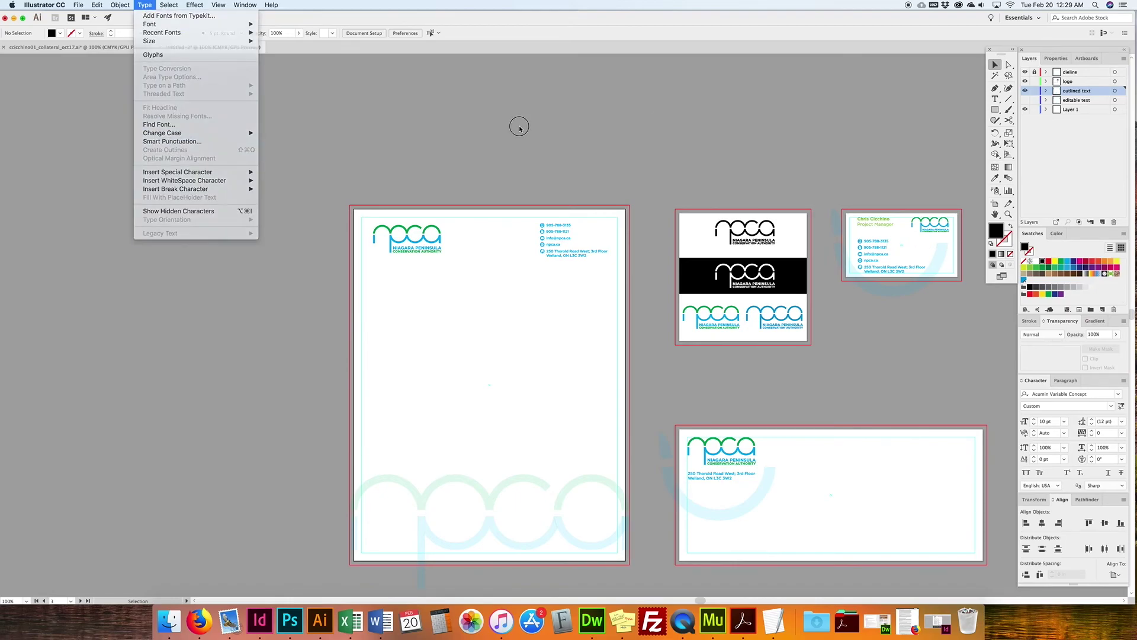
scroll(819, 225, right, 4)
scroll(818, 225, down, 2)
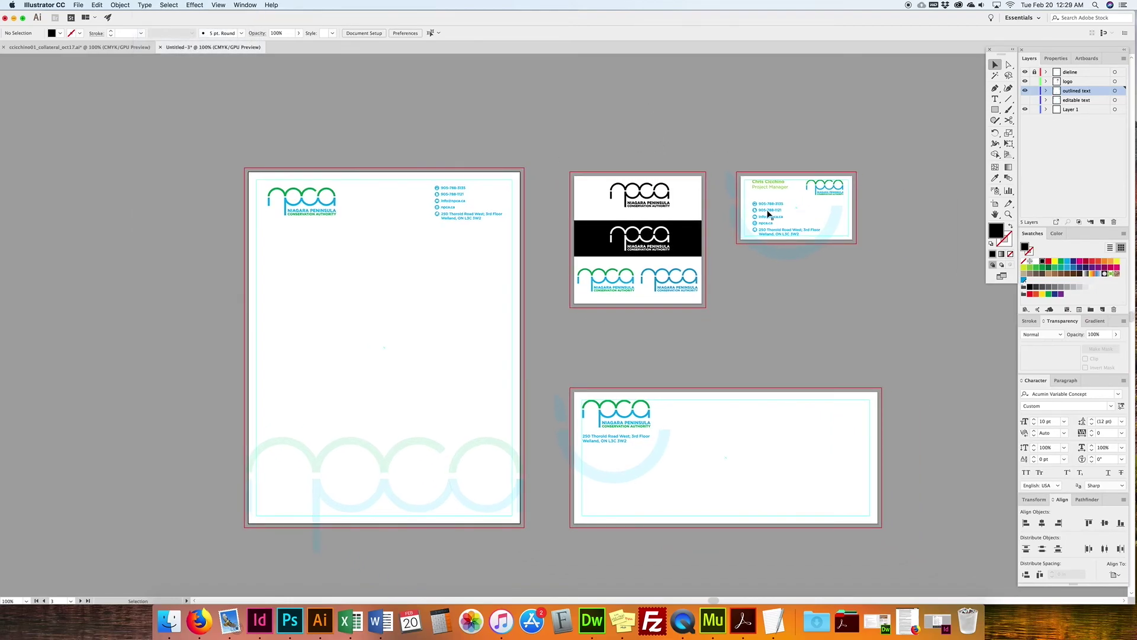
click(78, 5)
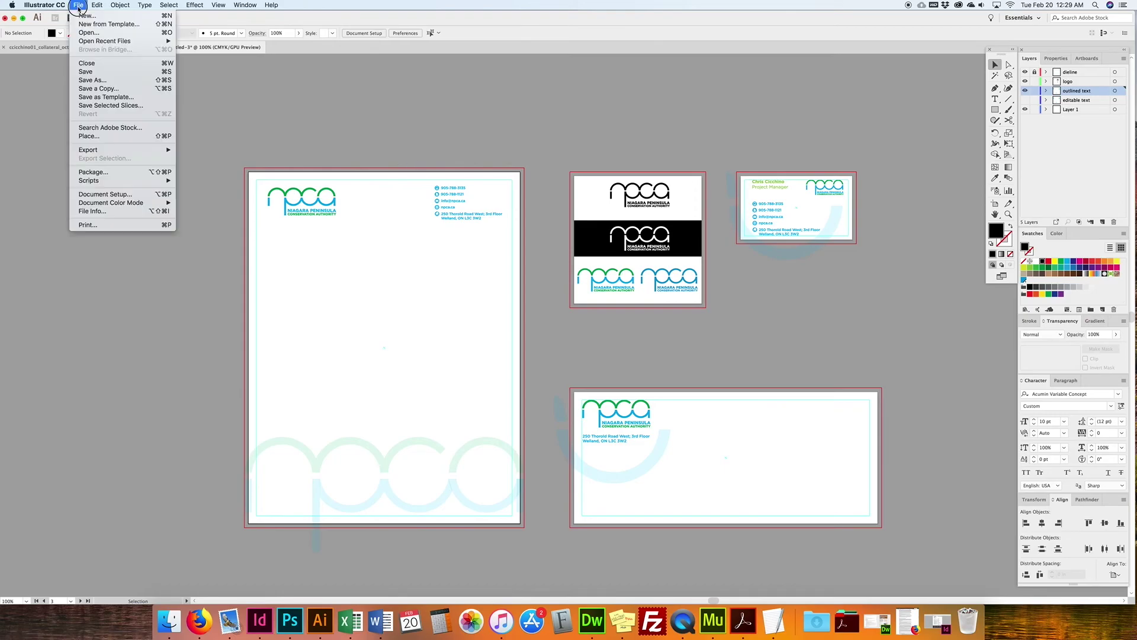
click(107, 89)
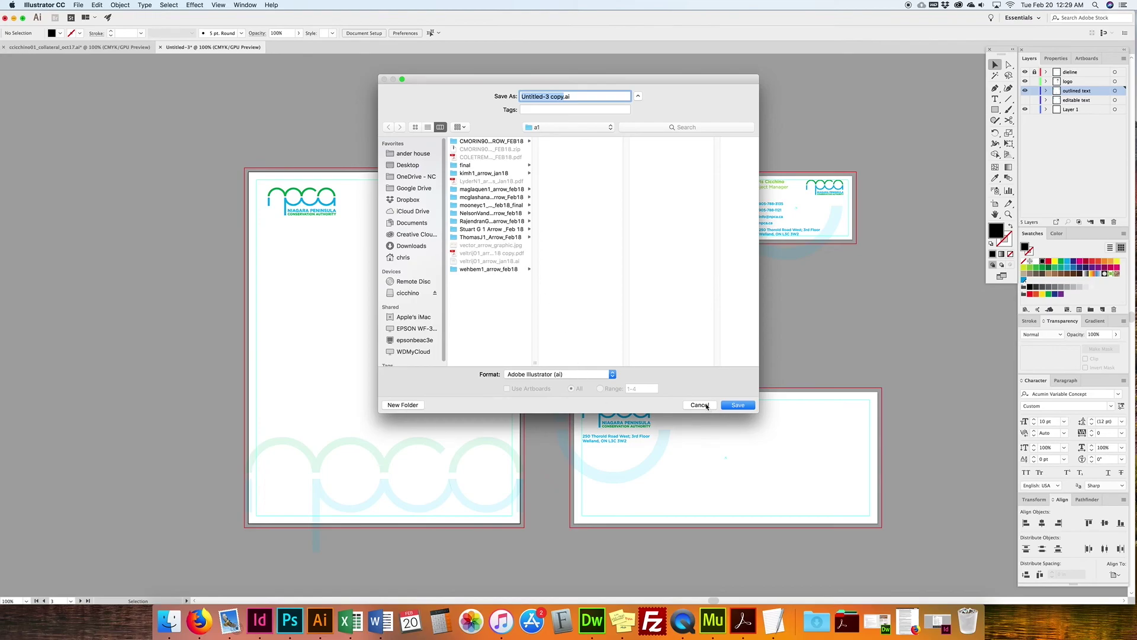
click(699, 405)
click(75, 6)
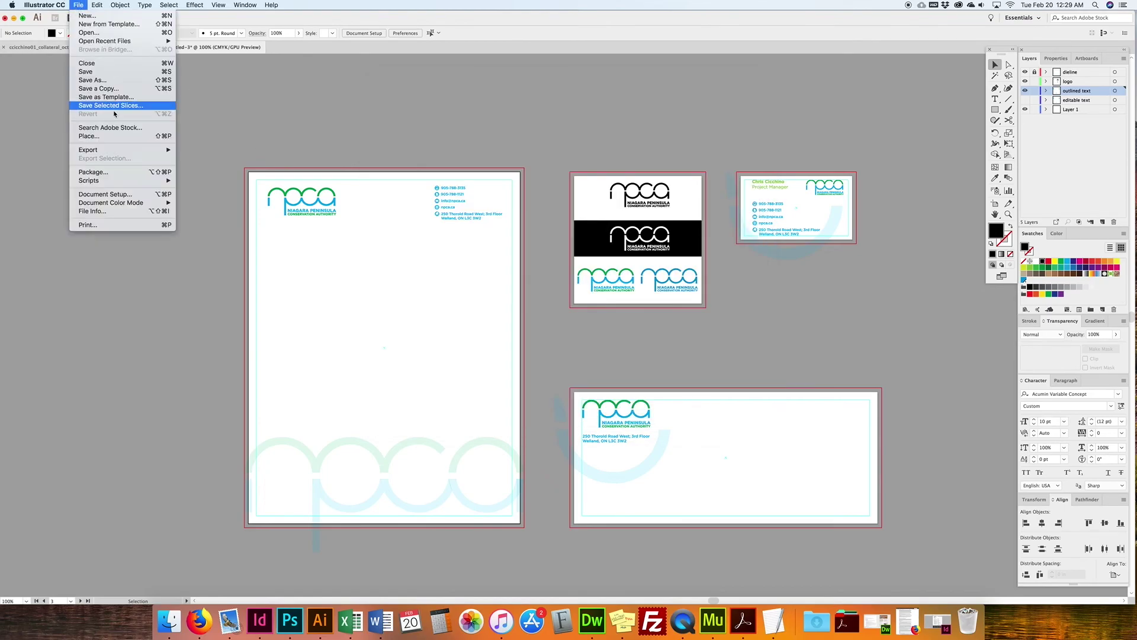
click(105, 80)
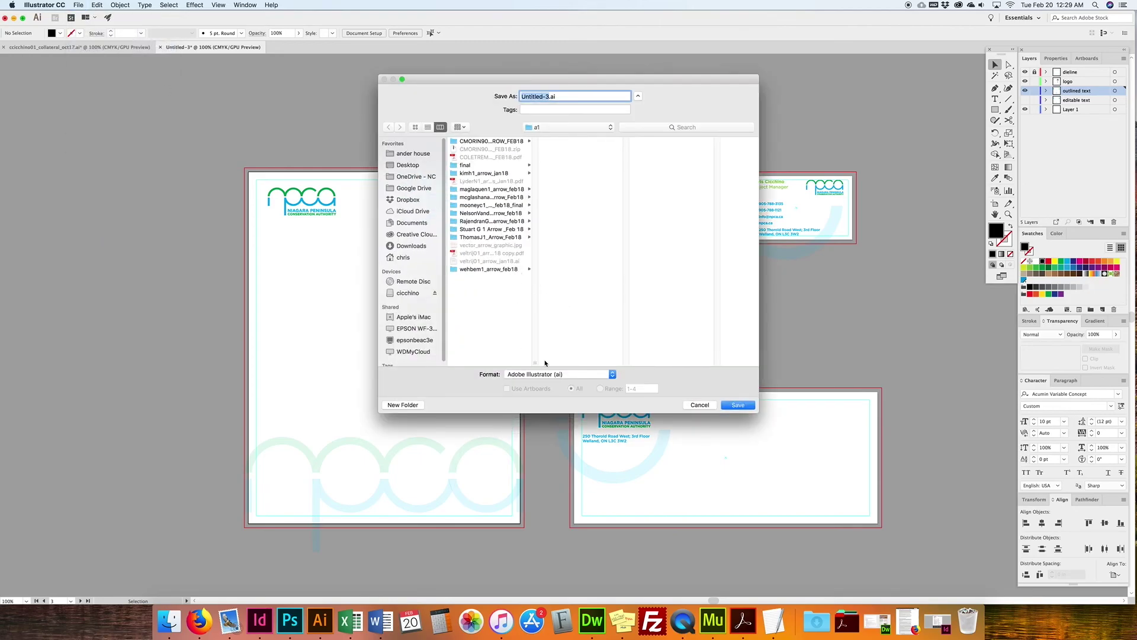
click(559, 373)
click(703, 409)
click(702, 408)
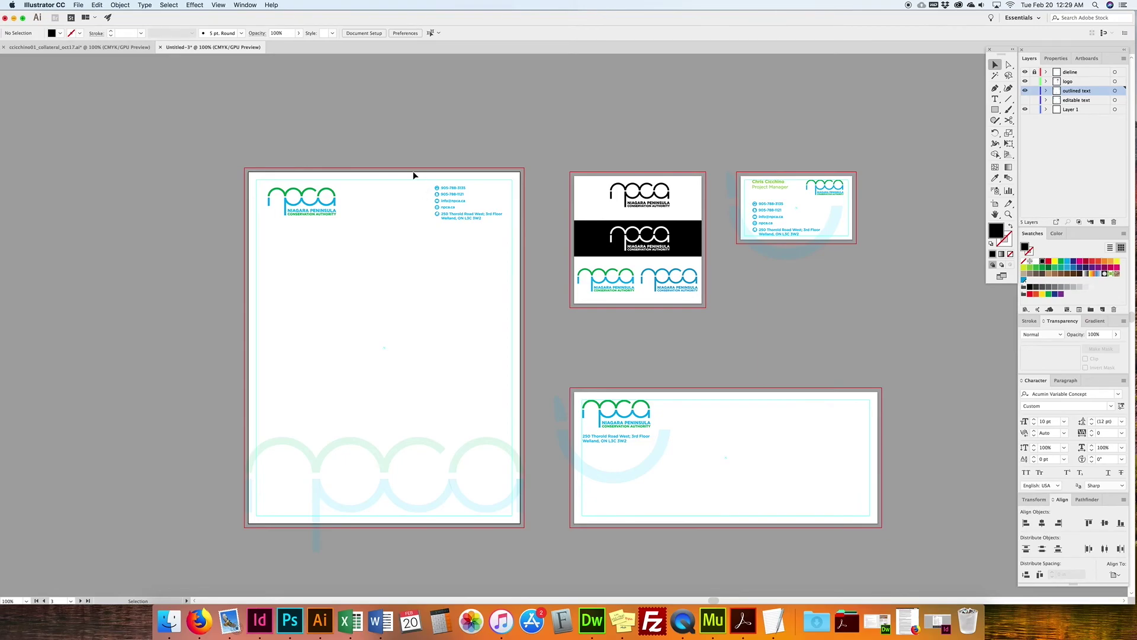
Step: Select the letterhead contact group and logo, then start and cancel a Save As
click(481, 216)
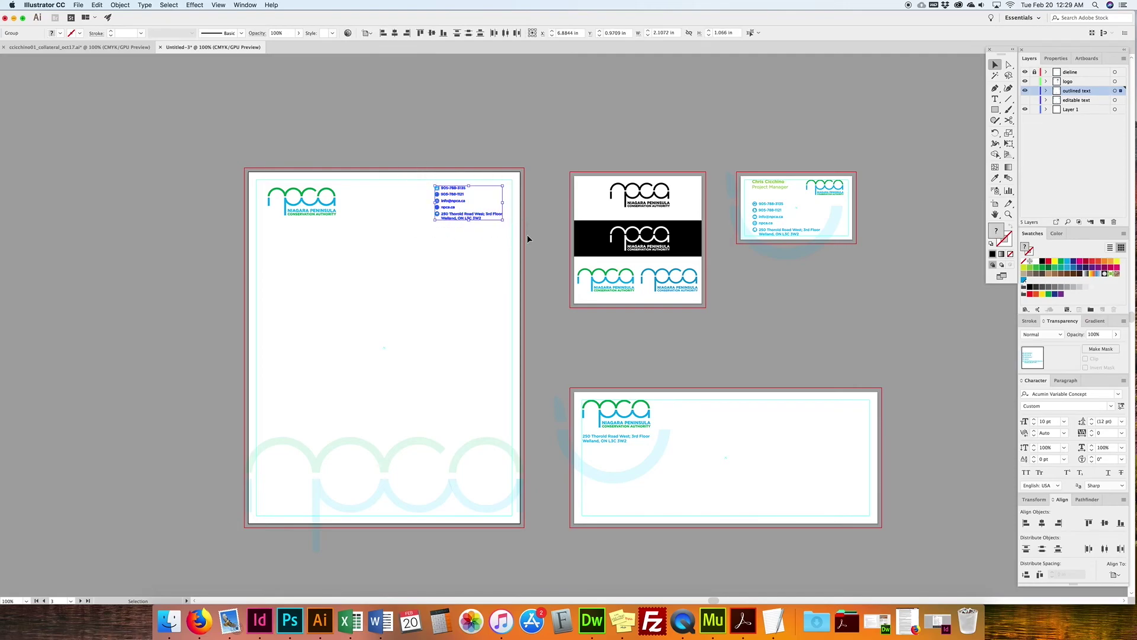
click(324, 213)
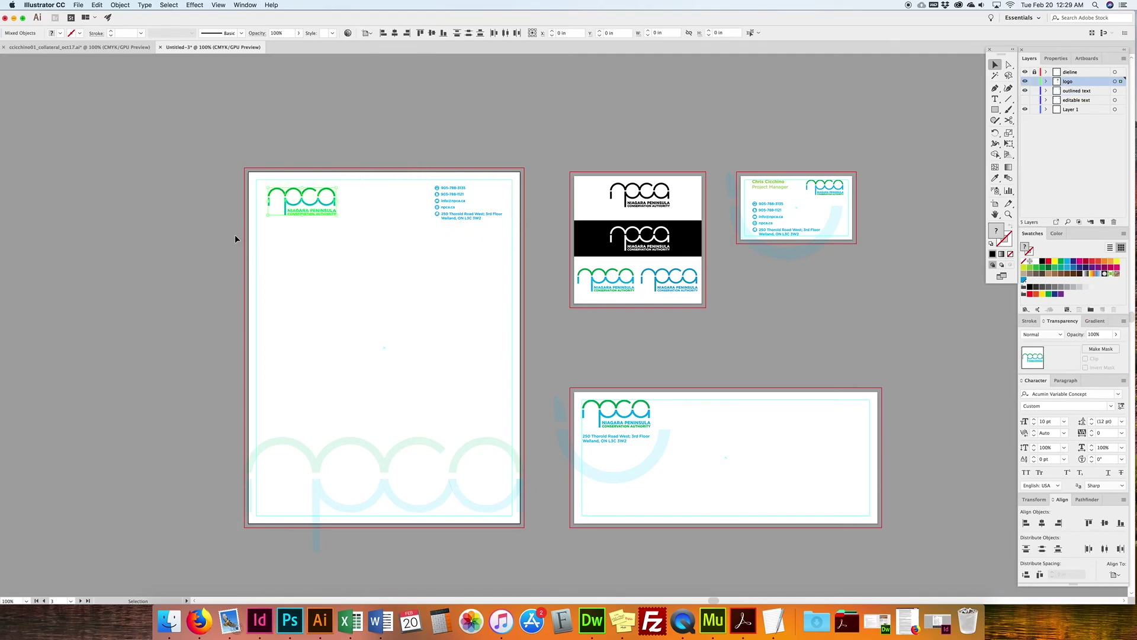
click(233, 176)
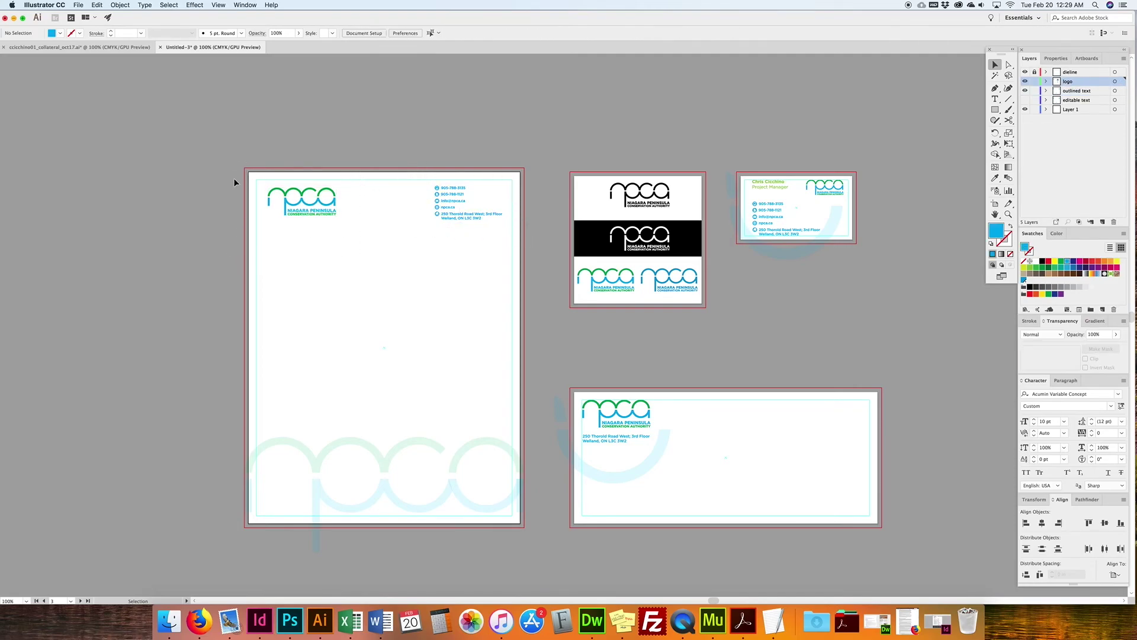
click(78, 5)
click(93, 80)
click(553, 374)
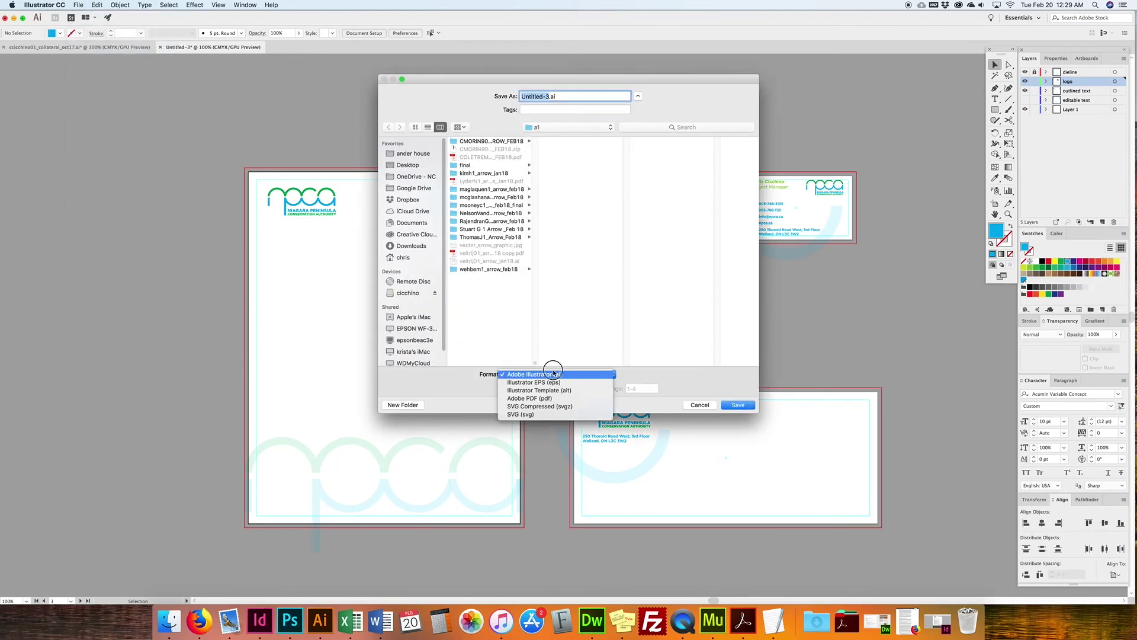
click(529, 342)
click(699, 404)
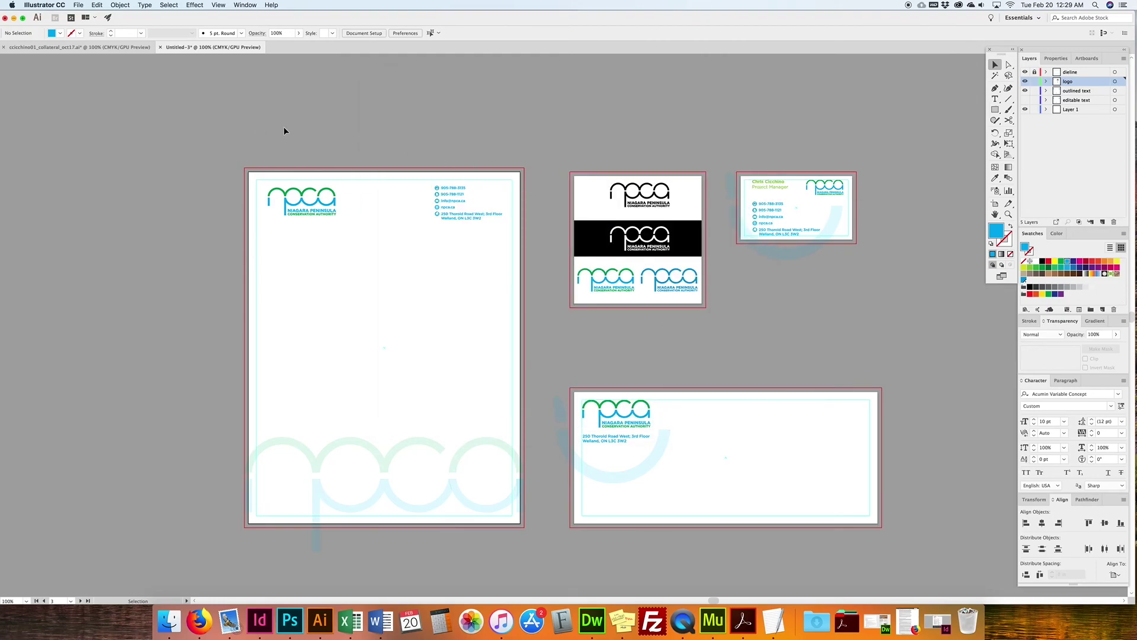
Step: Save a copy to the Desktop in Adobe PDF (pdf) format
click(85, 5)
click(101, 89)
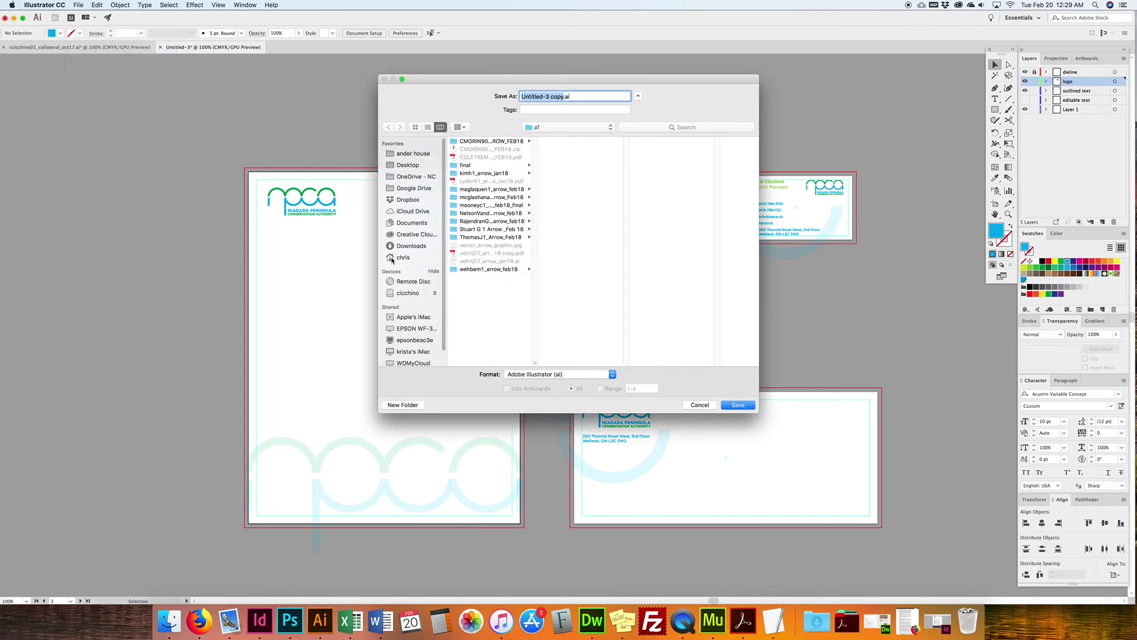
click(408, 165)
click(537, 374)
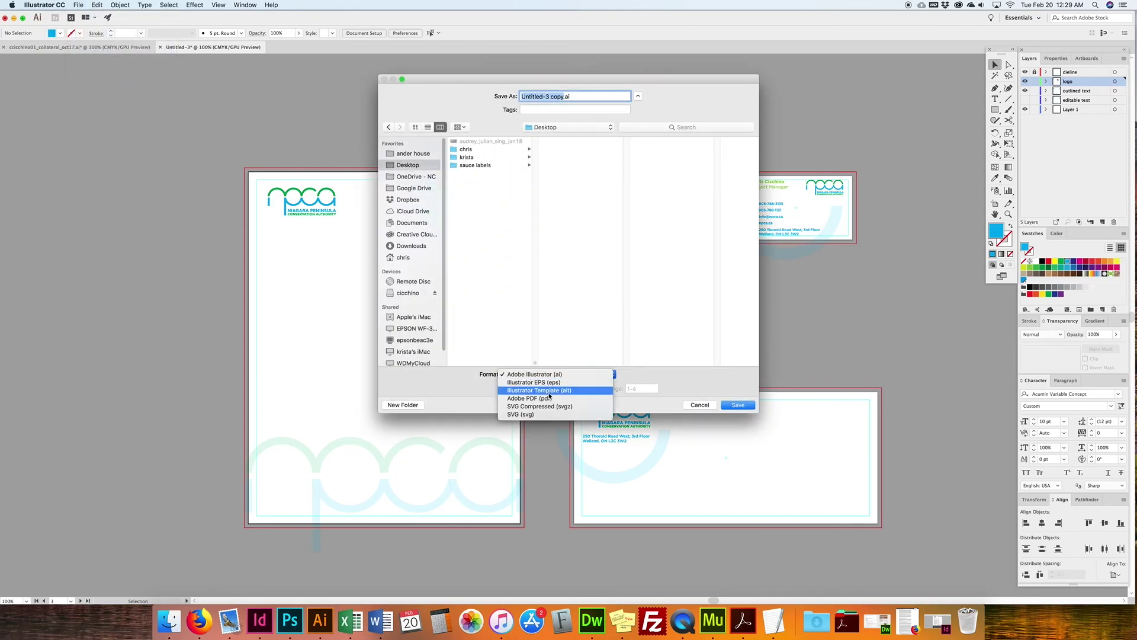
click(550, 398)
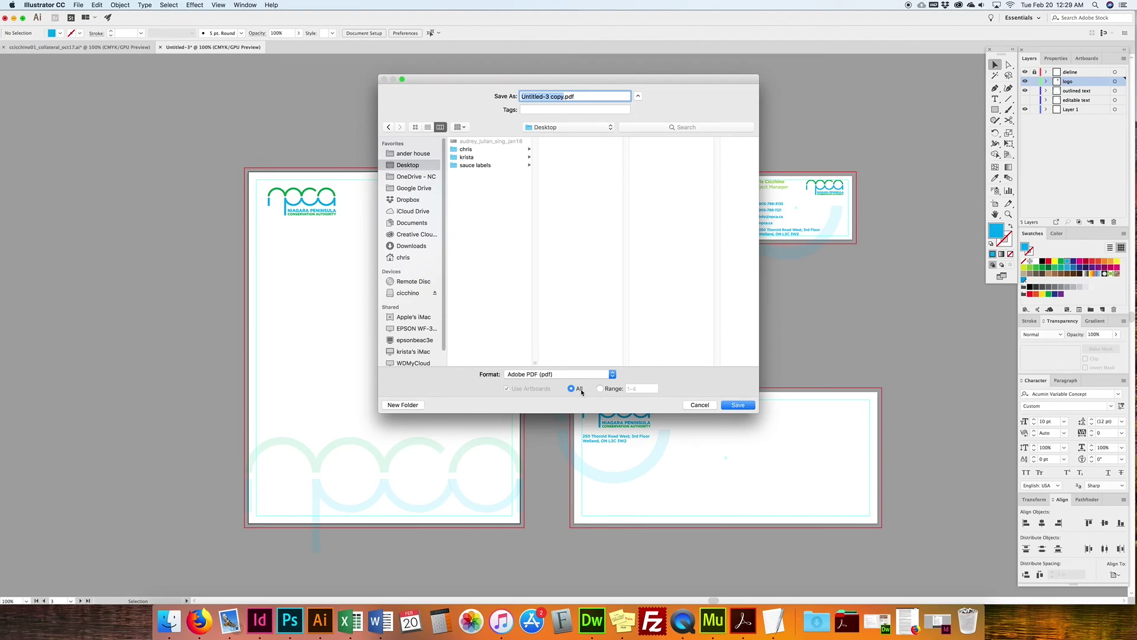
click(734, 404)
Step: Choose the [Press Quality] PDF preset and add trim marks
drag(601, 228, 382, 108)
click(415, 124)
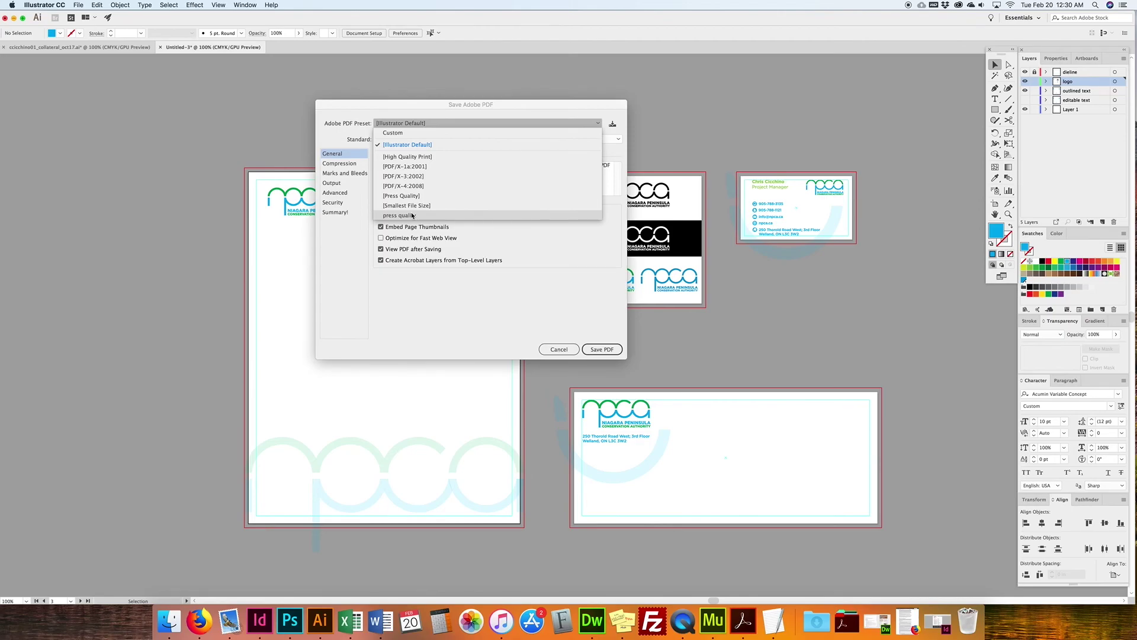
click(403, 196)
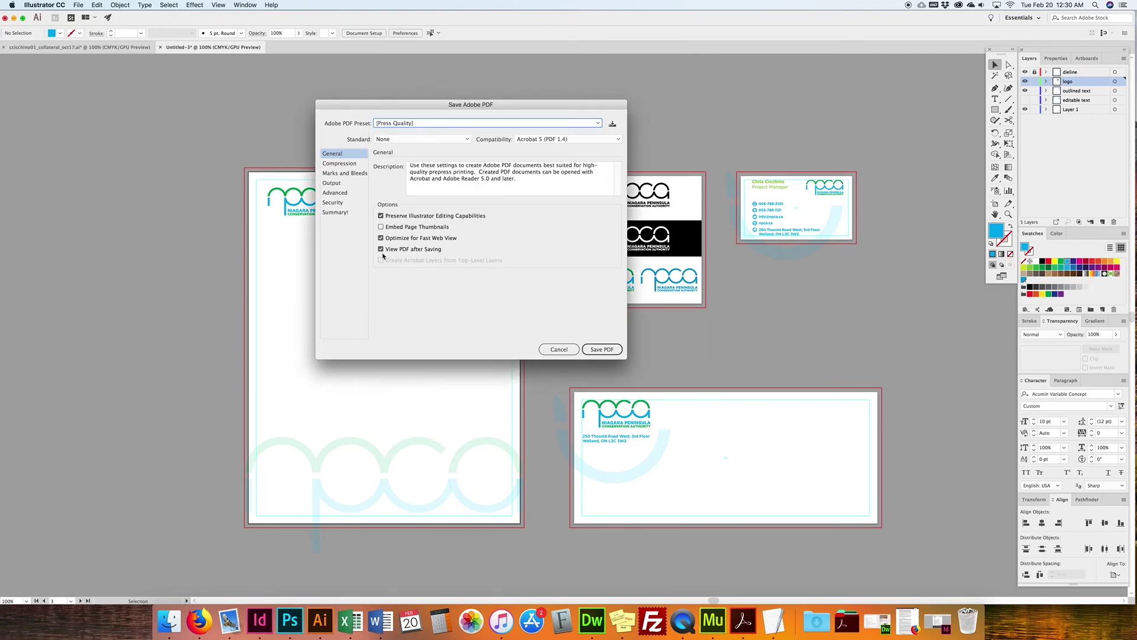
click(334, 164)
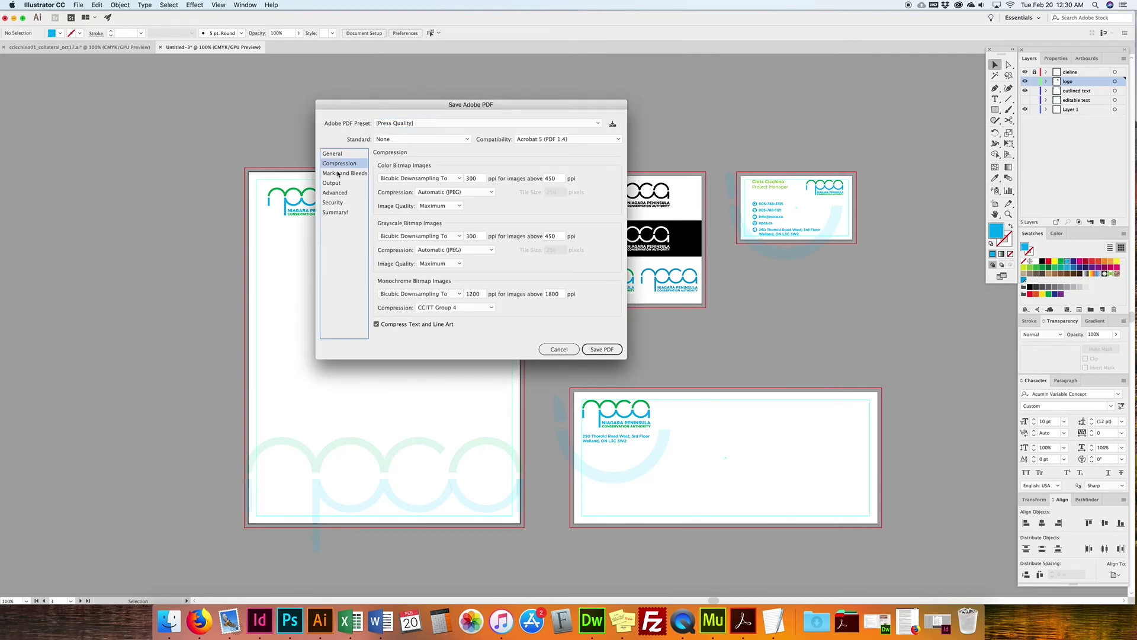
click(344, 172)
click(400, 188)
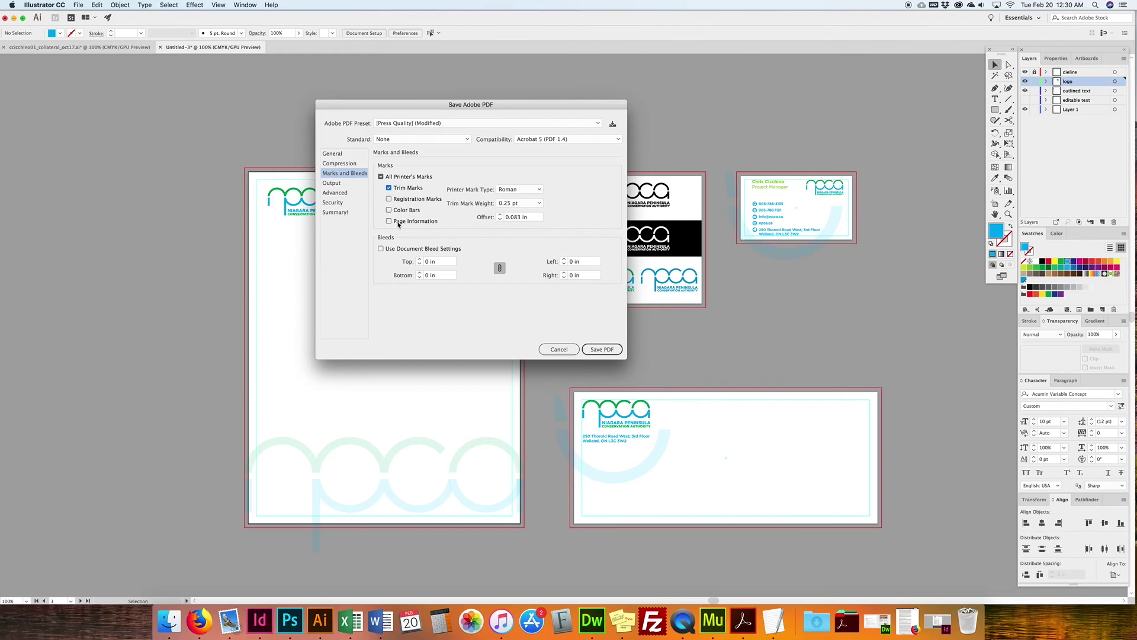
Step: Try a manual 0.125 in bleed on all sides, revert to document bleed, and cancel the PDF save
click(451, 249)
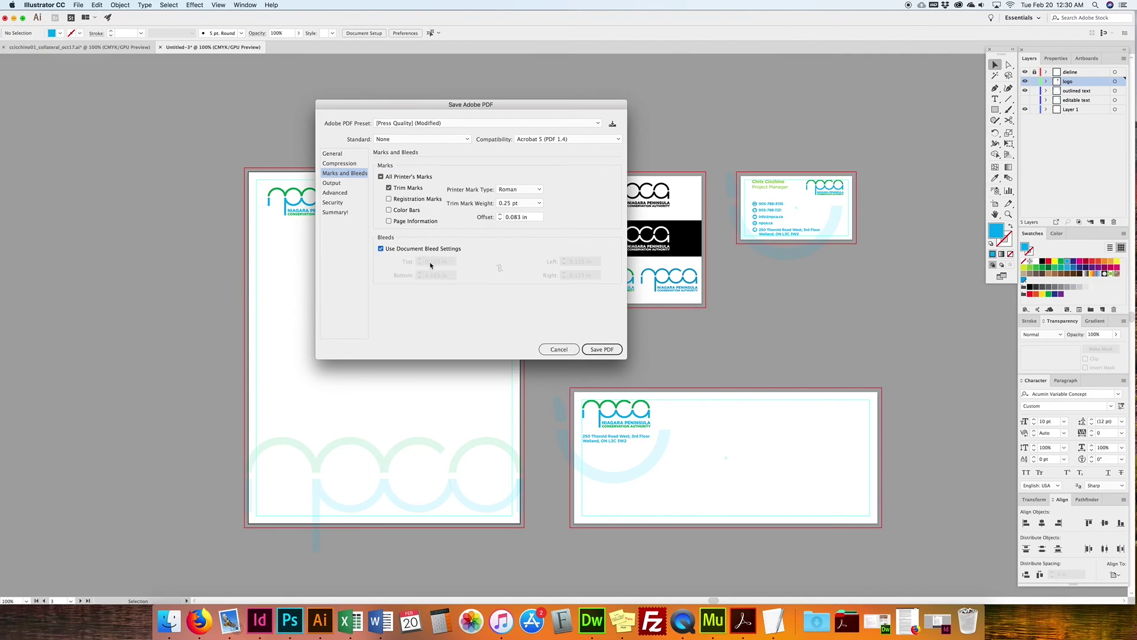
click(381, 249)
click(426, 261)
text(.125)
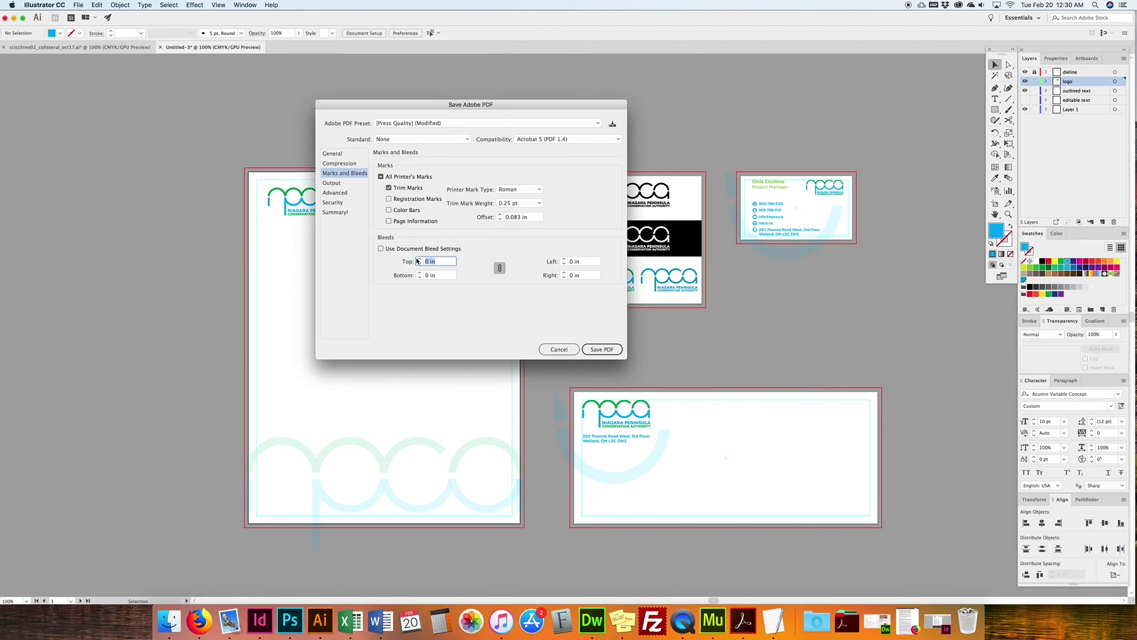
click(583, 261)
click(382, 250)
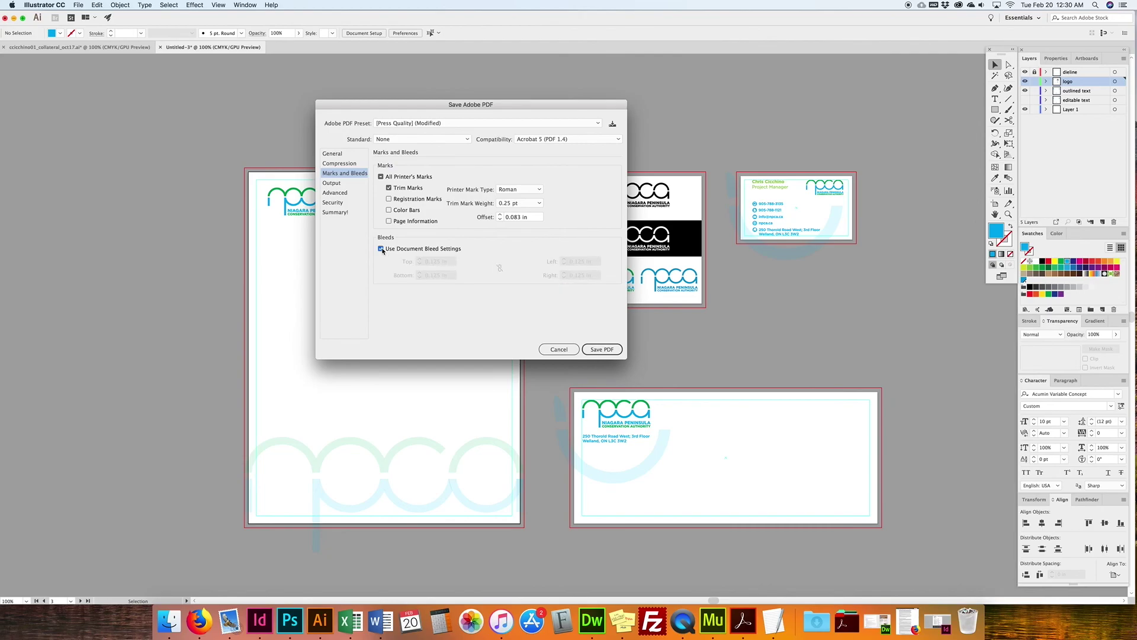
click(560, 350)
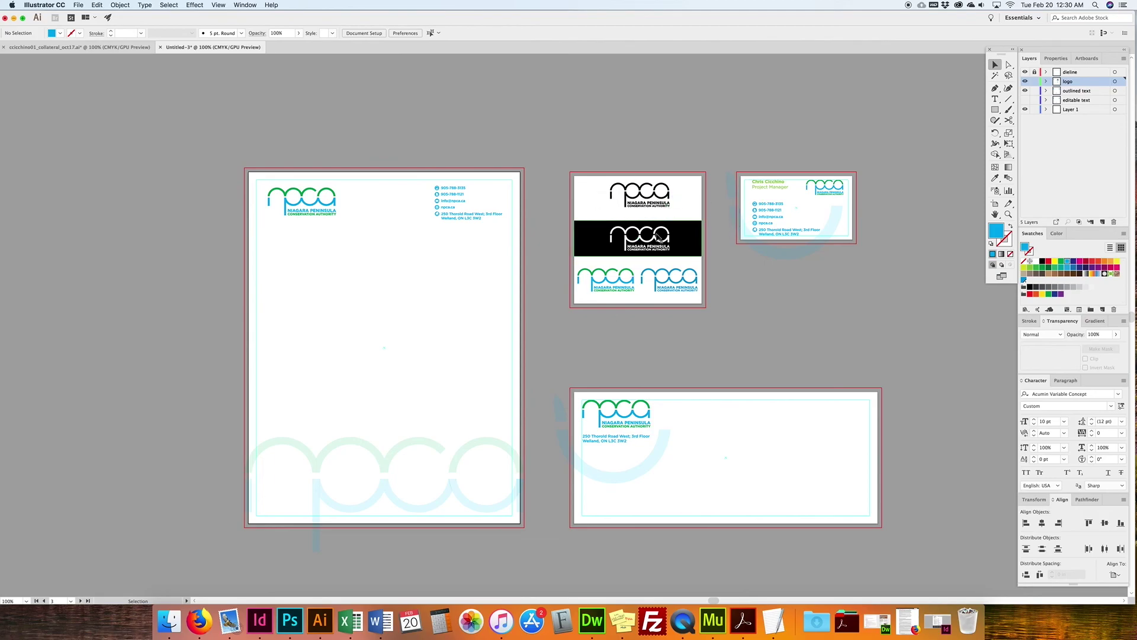
click(633, 277)
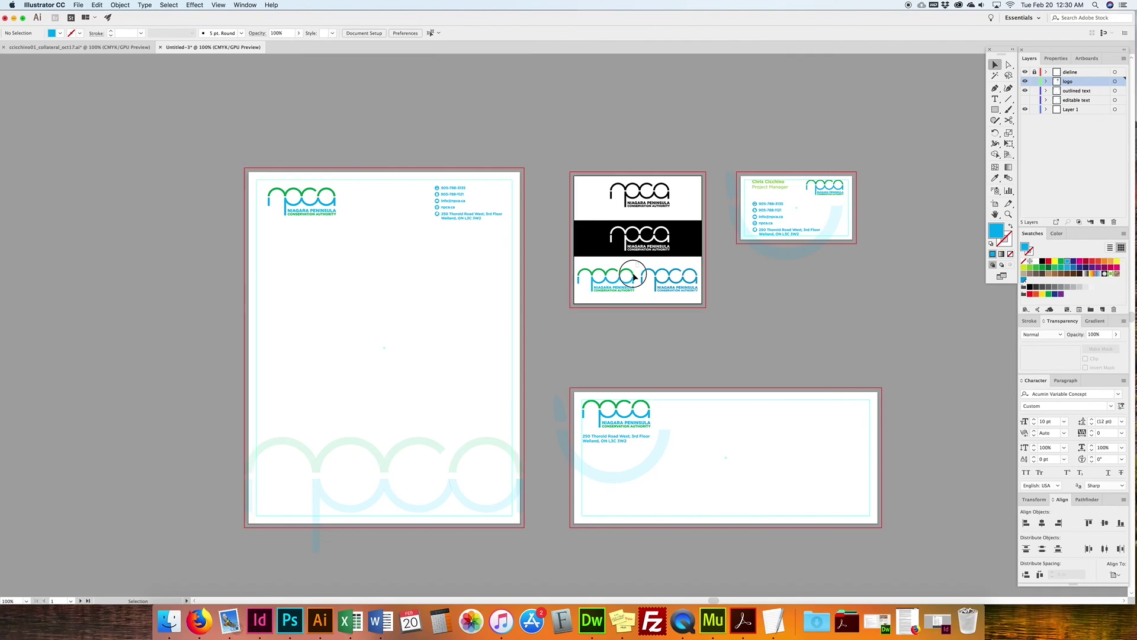
drag(633, 273, 559, 296)
drag(699, 263, 639, 299)
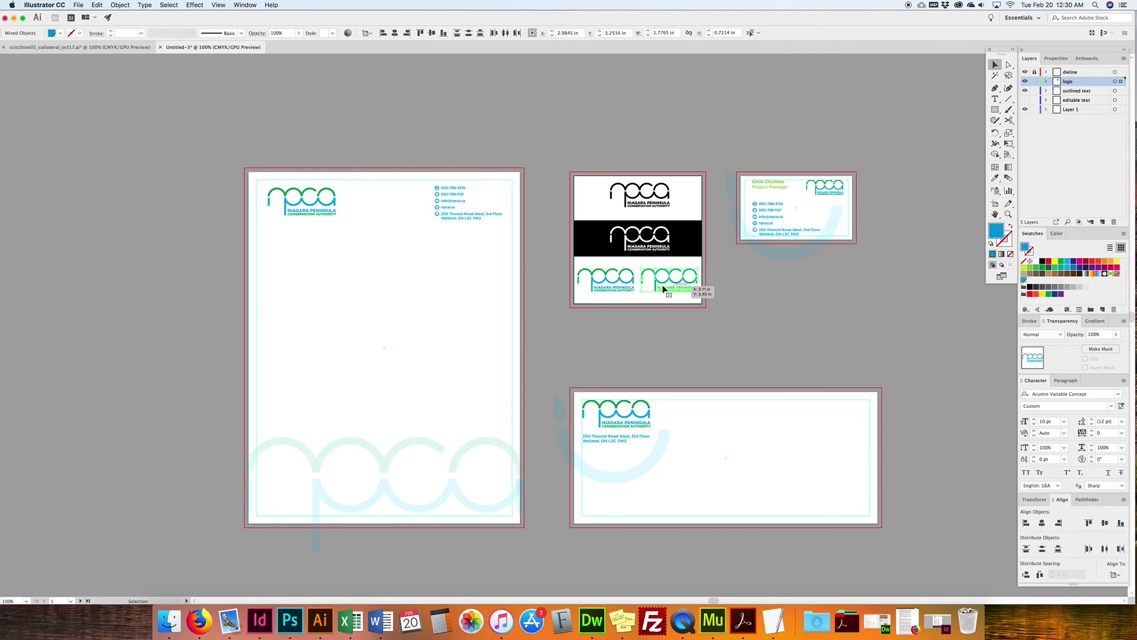
click(707, 280)
drag(707, 266, 639, 302)
drag(693, 188, 560, 325)
scroll(650, 225, right, 1)
click(655, 166)
drag(862, 163, 733, 283)
click(759, 302)
drag(484, 161, 251, 297)
drag(567, 379, 678, 505)
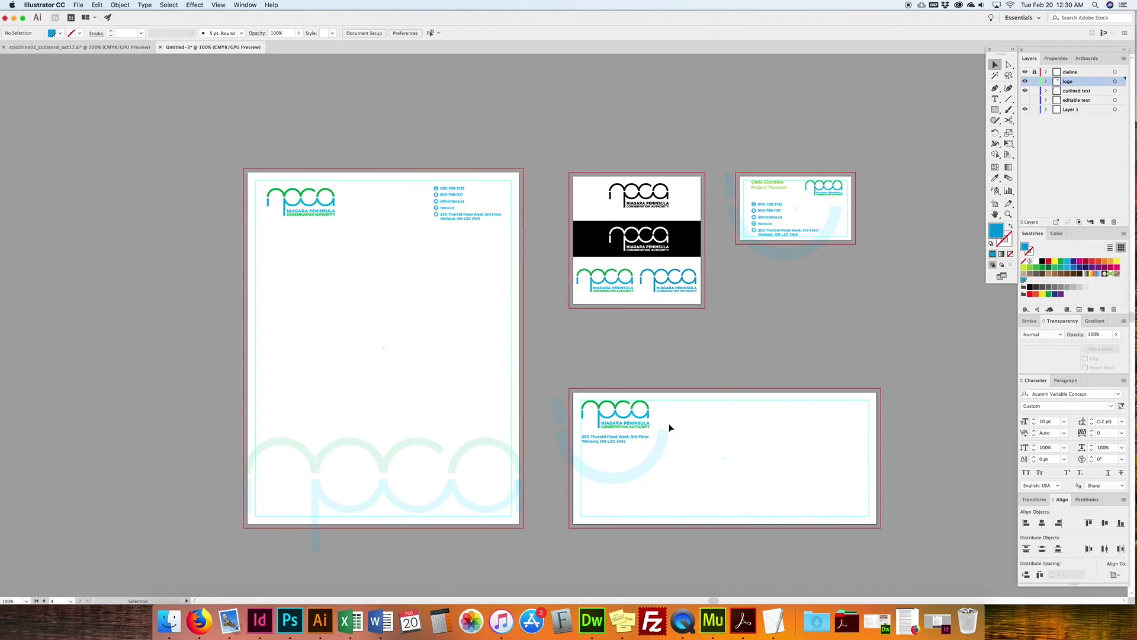
Step: Rename Layer 1 to 'background' in the Layers panel, briefly checking the Artboards list
double_click(1079, 111)
text(back)
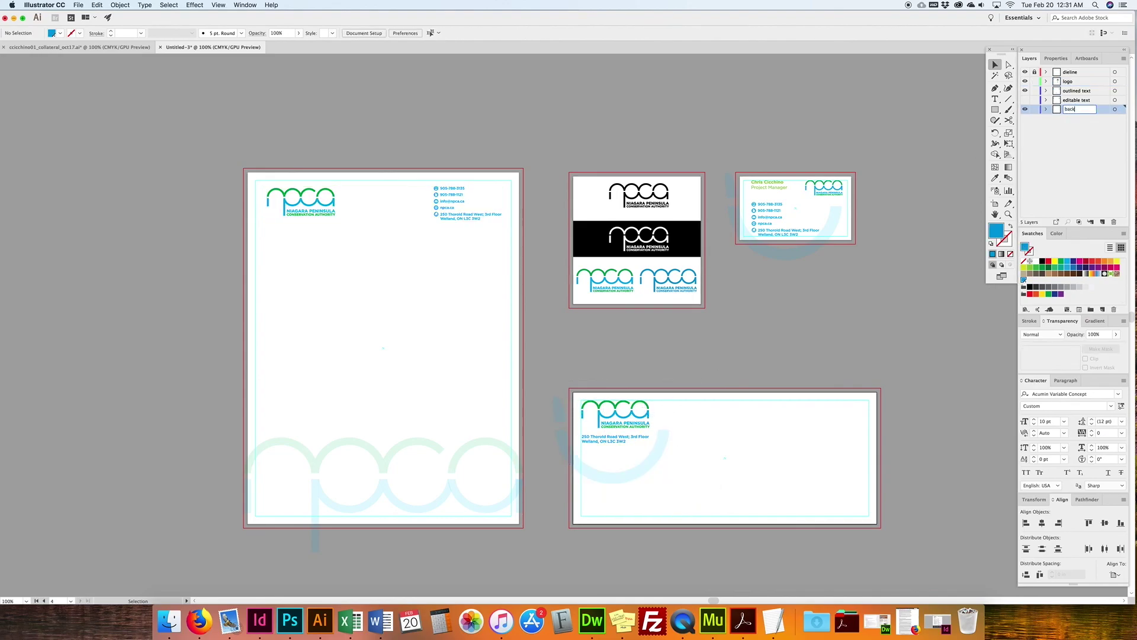
text(ground)
key(Return)
click(1087, 58)
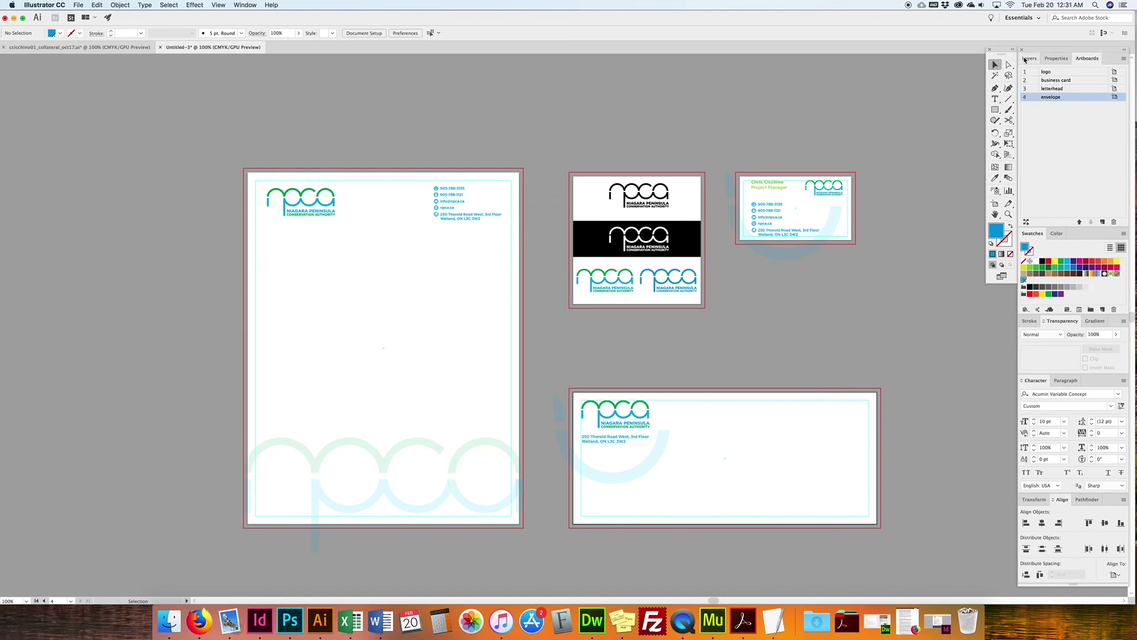
click(1024, 60)
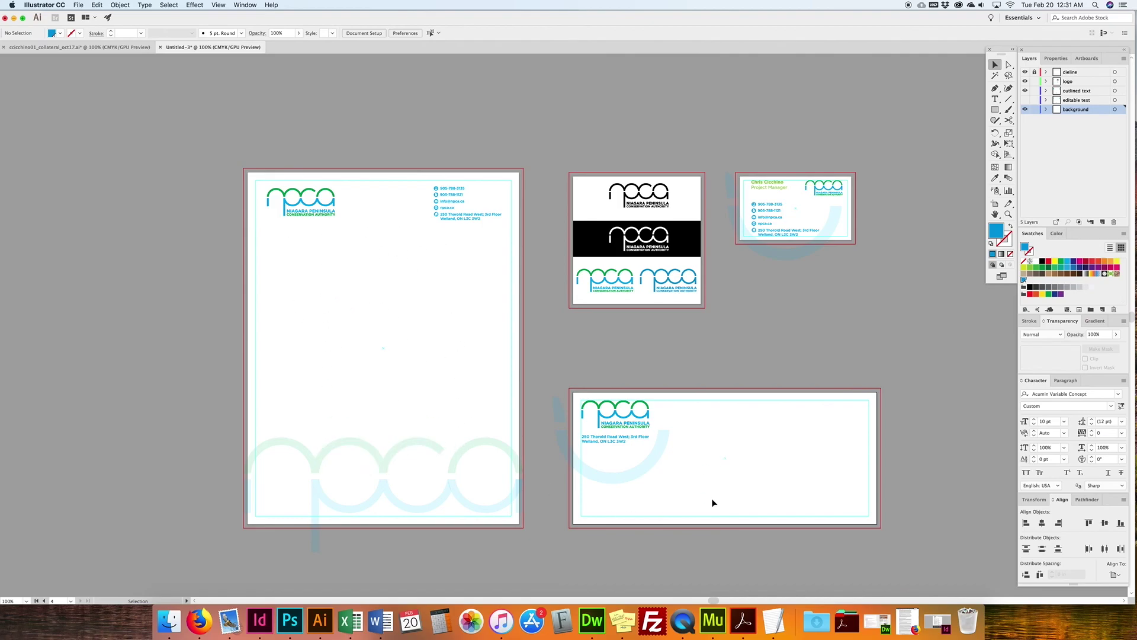
scroll(685, 464, right, 1)
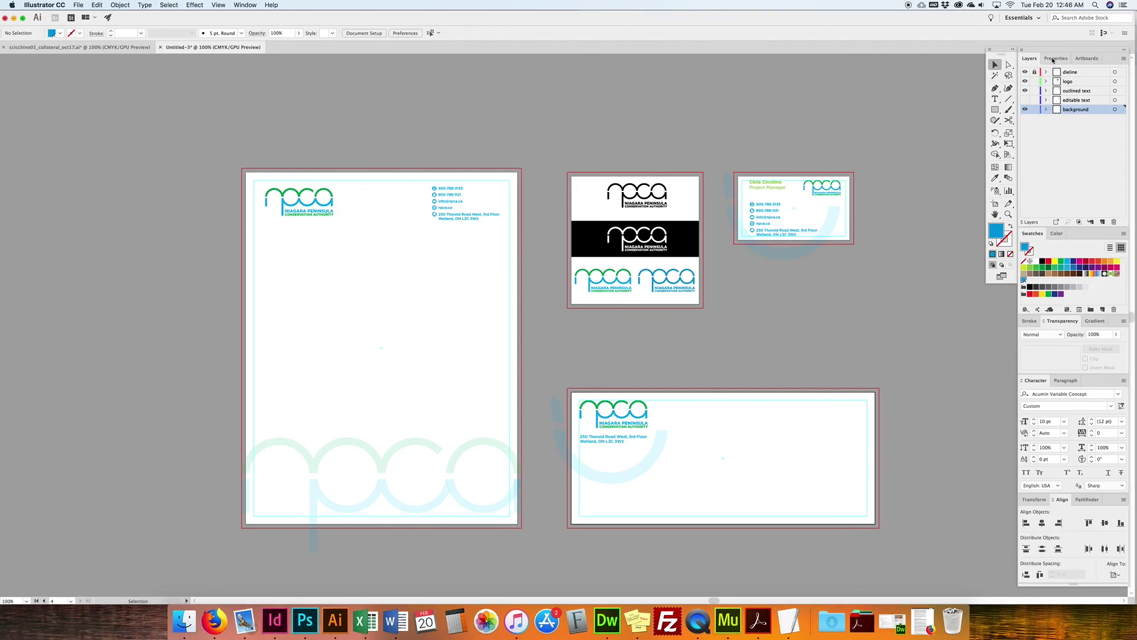
Step: Resize the logo artboard to 5 in wide by 5 in high
click(1087, 58)
double_click(1113, 72)
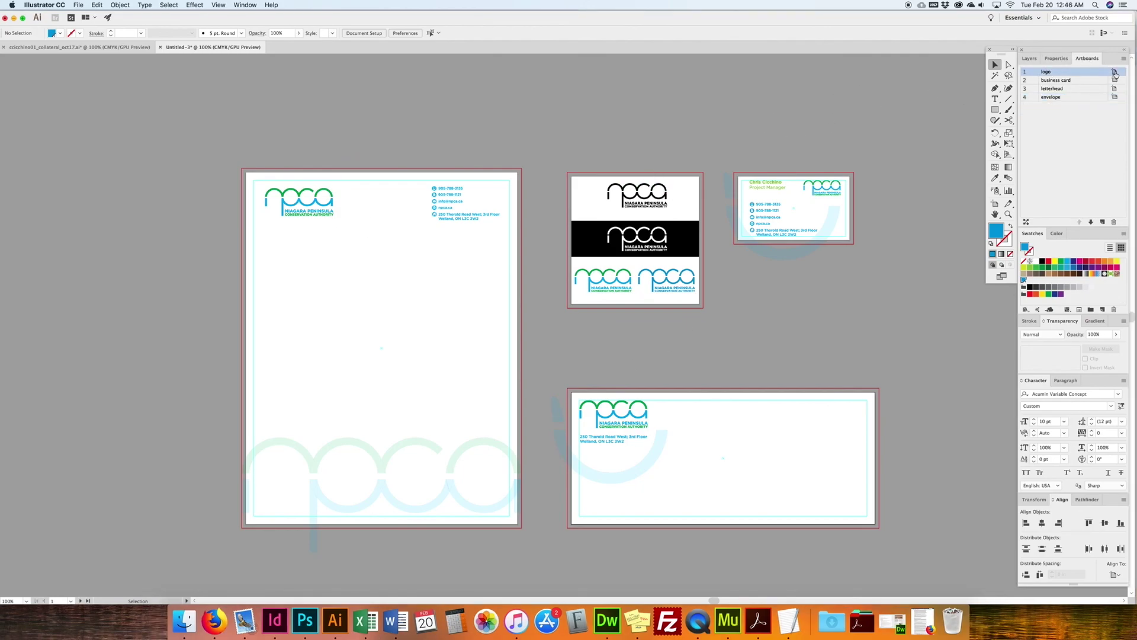
click(1114, 72)
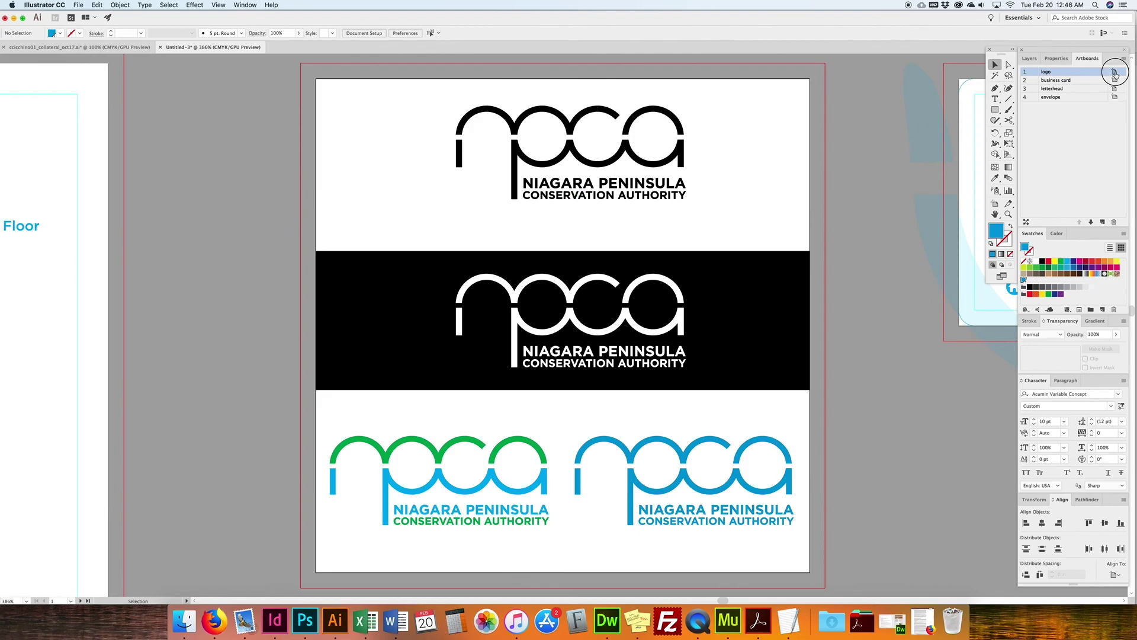
key(Tab)
text(5)
key(Tab)
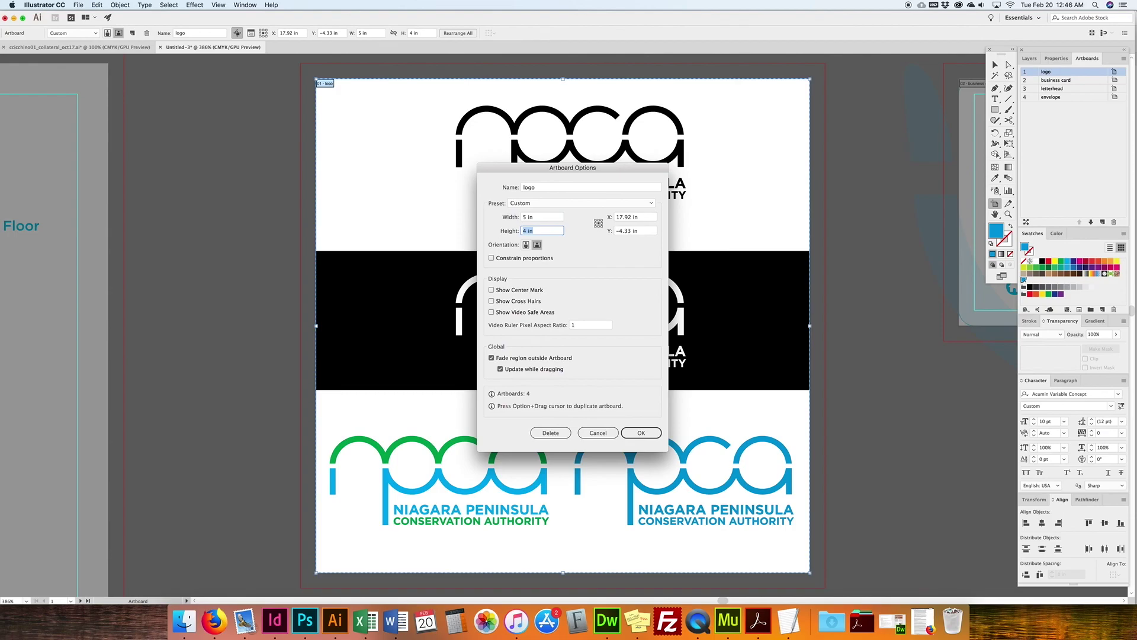
text(5)
key(Return)
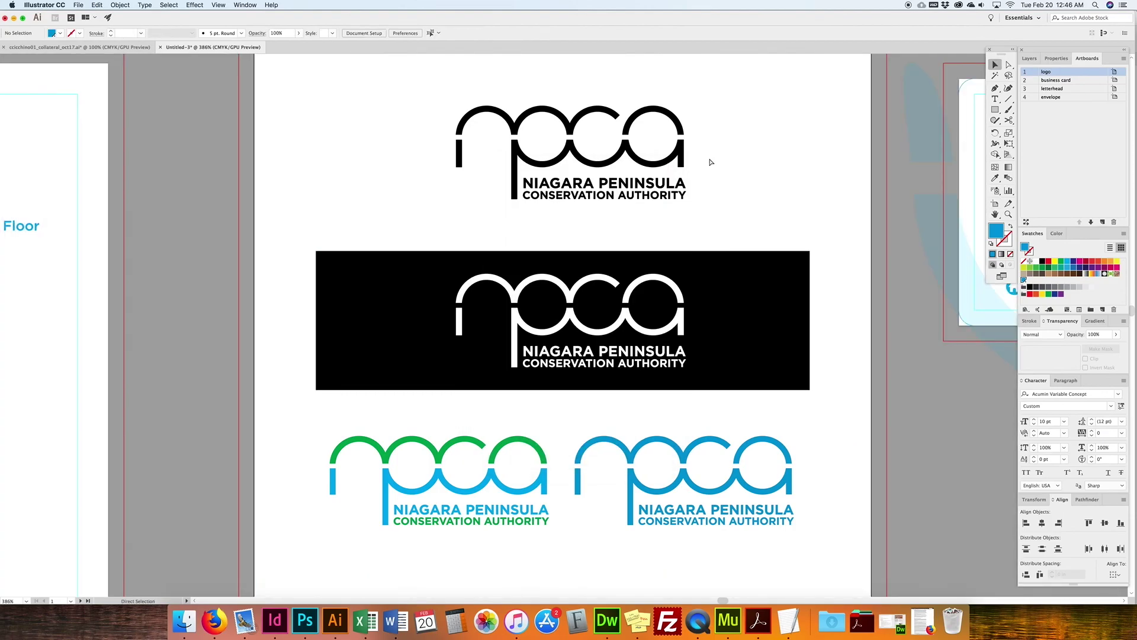
Step: Scale all the logos up to about 5 in wide to fit the artboard
key(super+0)
drag(778, 126, 392, 490)
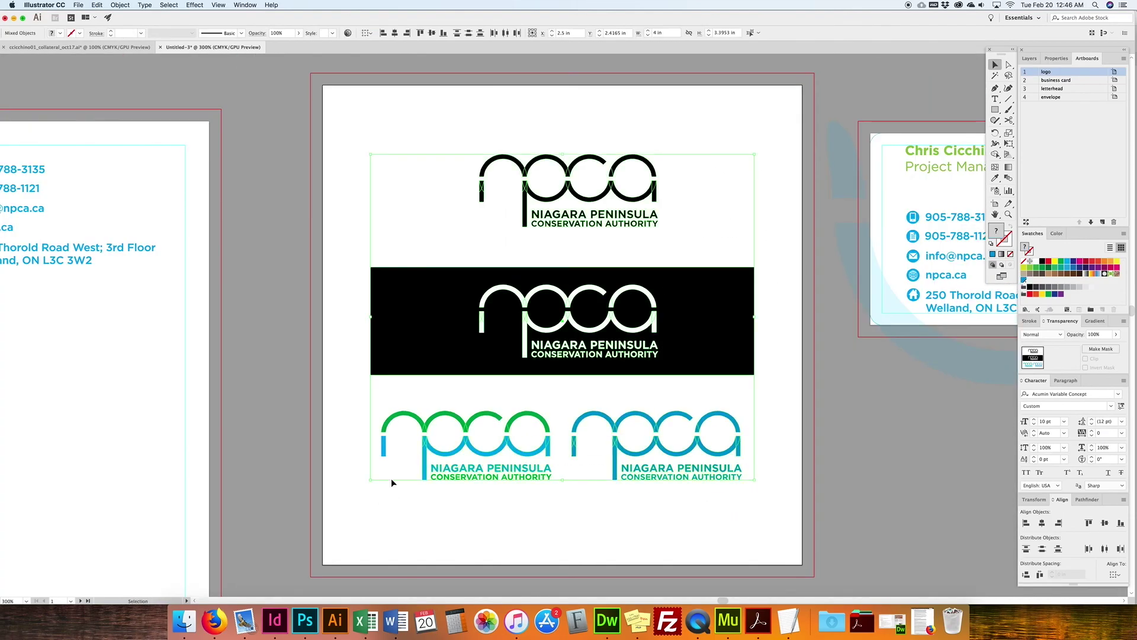
drag(372, 317, 323, 317)
click(398, 225)
Step: Horizontally centre the black logo and the white logo on the artboard
drag(737, 127, 405, 236)
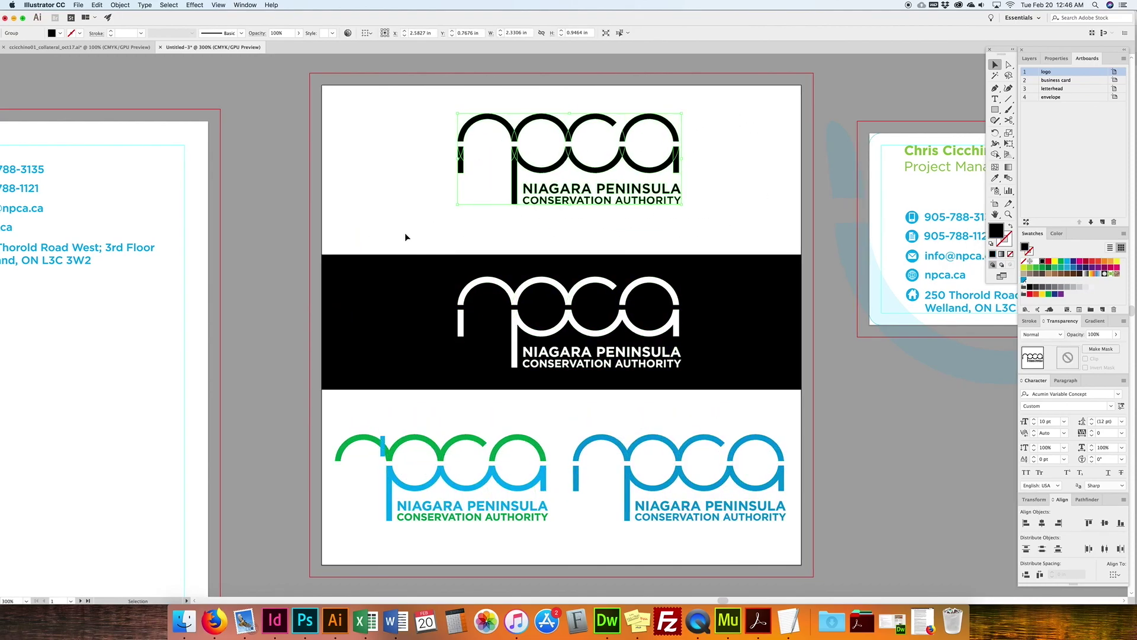
click(1115, 574)
click(1091, 564)
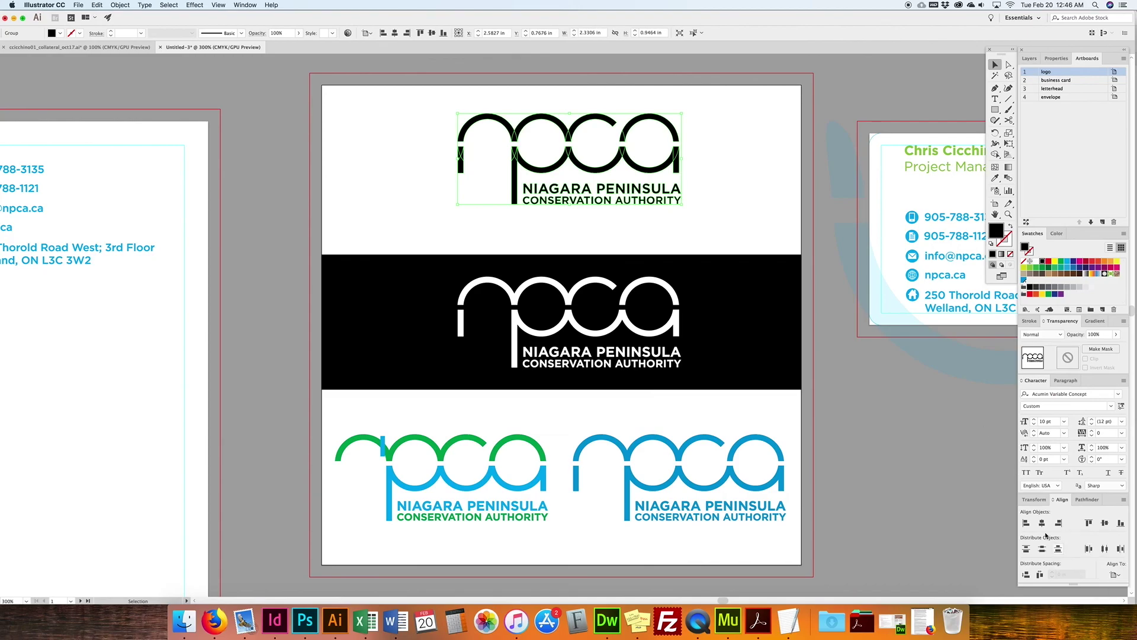
click(1042, 522)
drag(703, 238, 410, 395)
click(1042, 523)
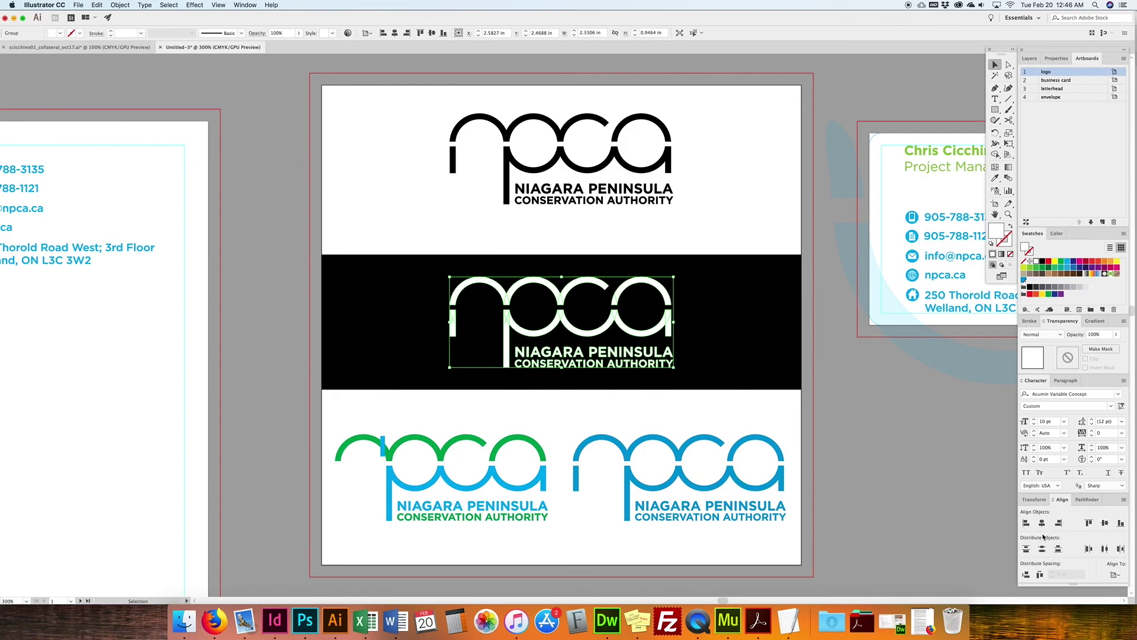
click(585, 485)
key(super+minus)
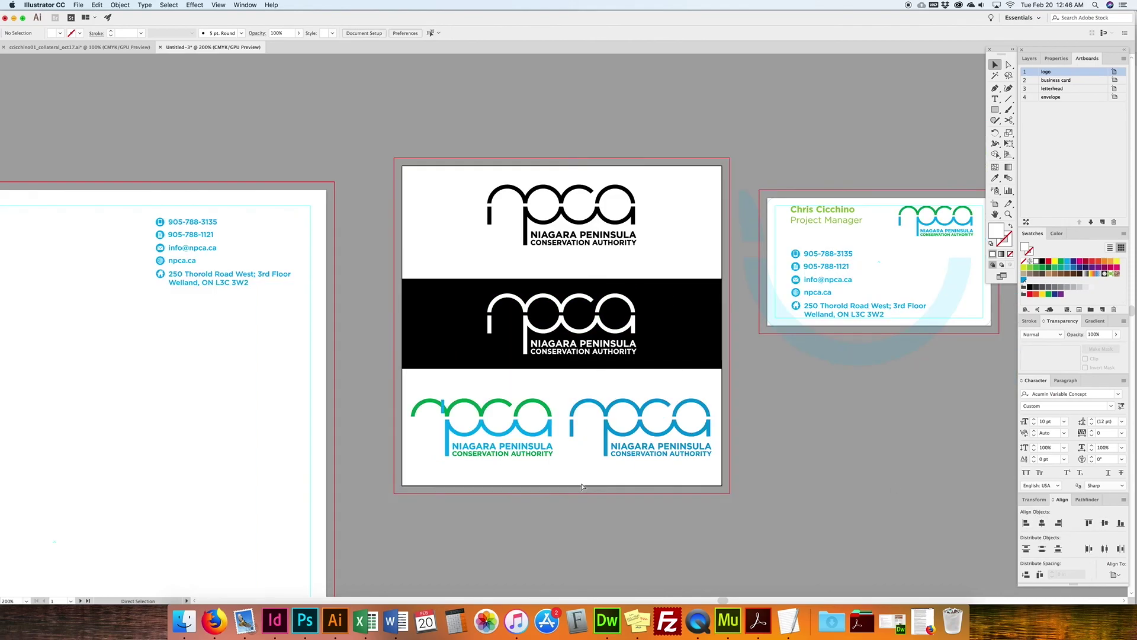
key(super+minus)
scroll(624, 432, down, 4)
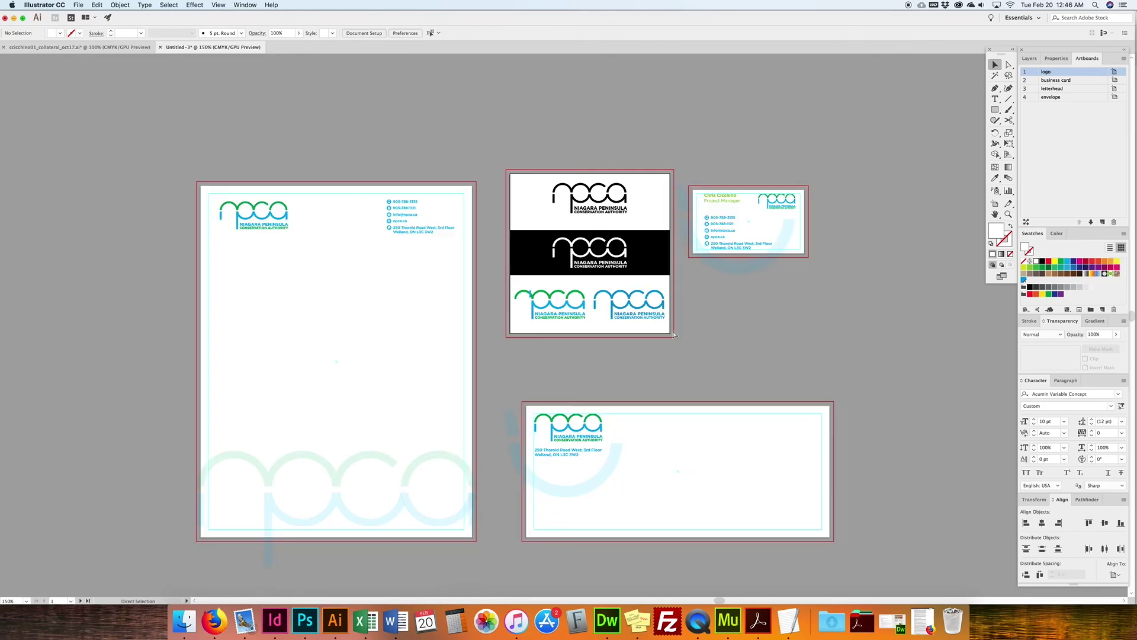